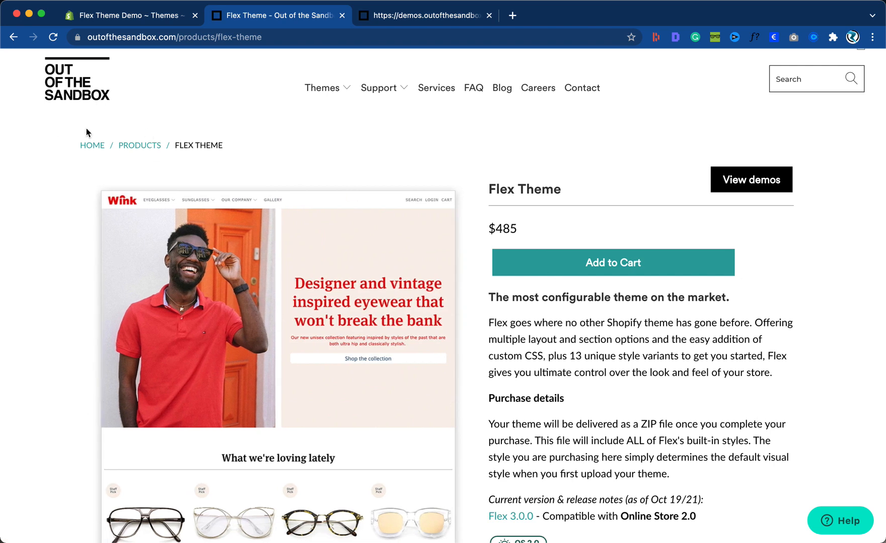
Go to the Out of the Sandbox home page and open the Flex Theme product page from the themes overview.
{"action": "left_click", "coordinate": [88, 98]}
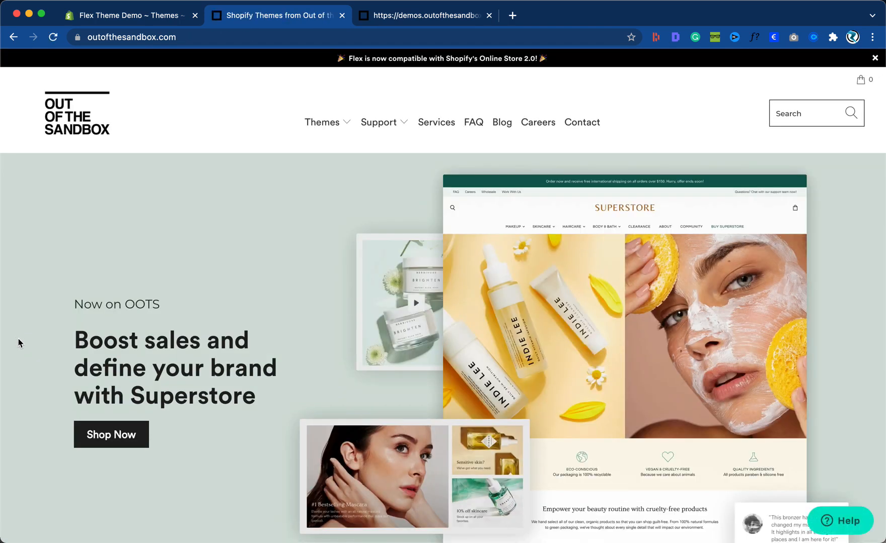
{"action": "mouse_move", "coordinate": [327, 126]}
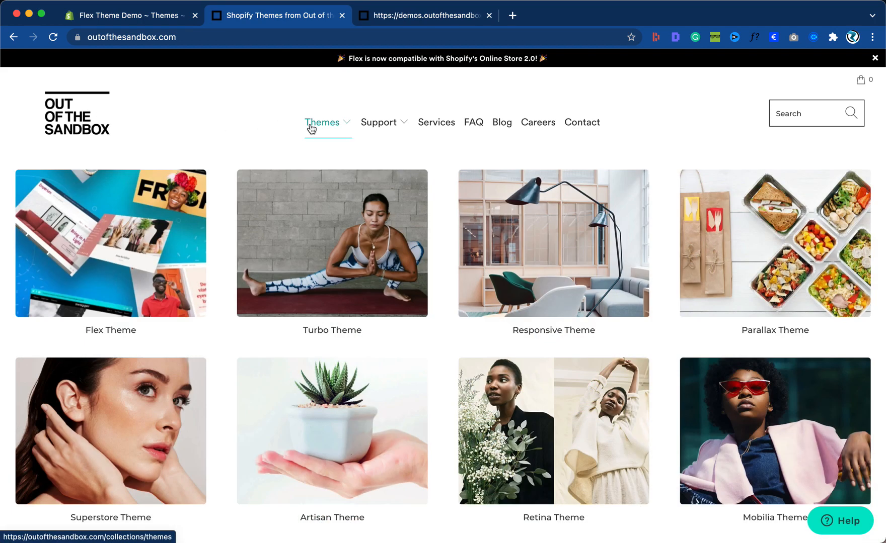
{"action": "left_click", "coordinate": [105, 254]}
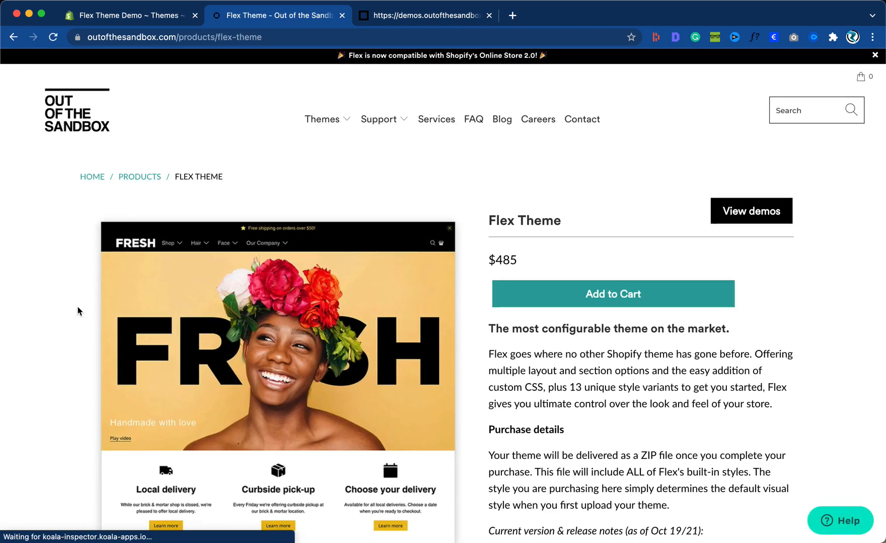
Read the Flex theme's purchase details, version compatibility, 14-day guarantee and flexible layout description.
{"action": "scroll", "coordinate": [78, 312], "scroll_direction": "down", "scroll_amount": 3}
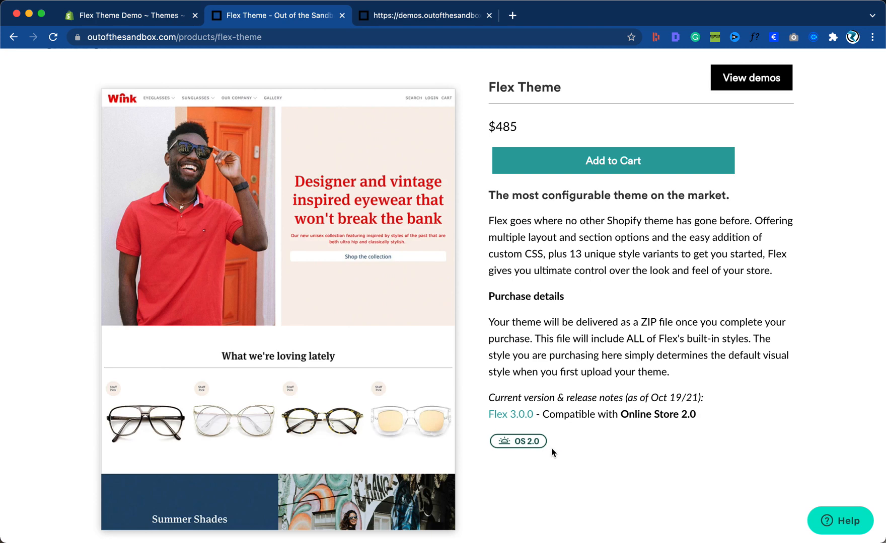
{"action": "scroll", "coordinate": [552, 449], "scroll_direction": "down", "scroll_amount": 4}
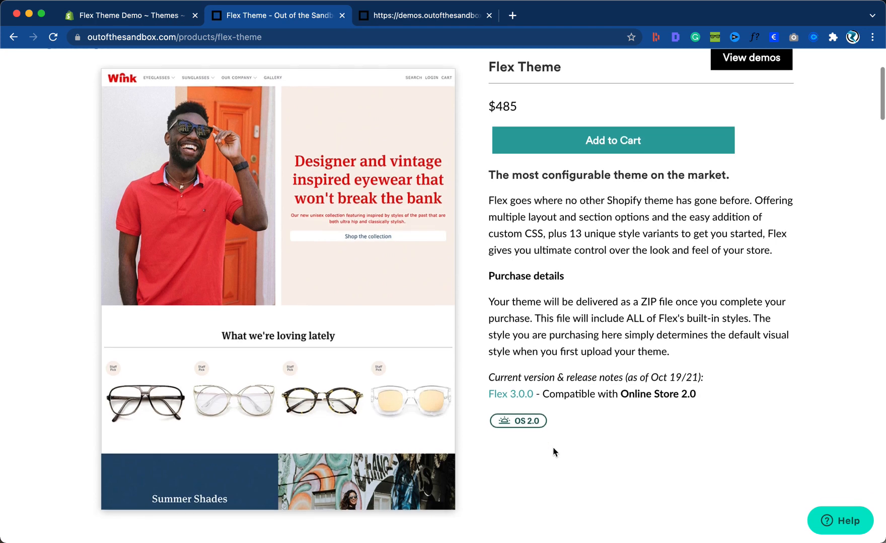
{"action": "scroll", "coordinate": [554, 452], "scroll_direction": "down", "scroll_amount": 8}
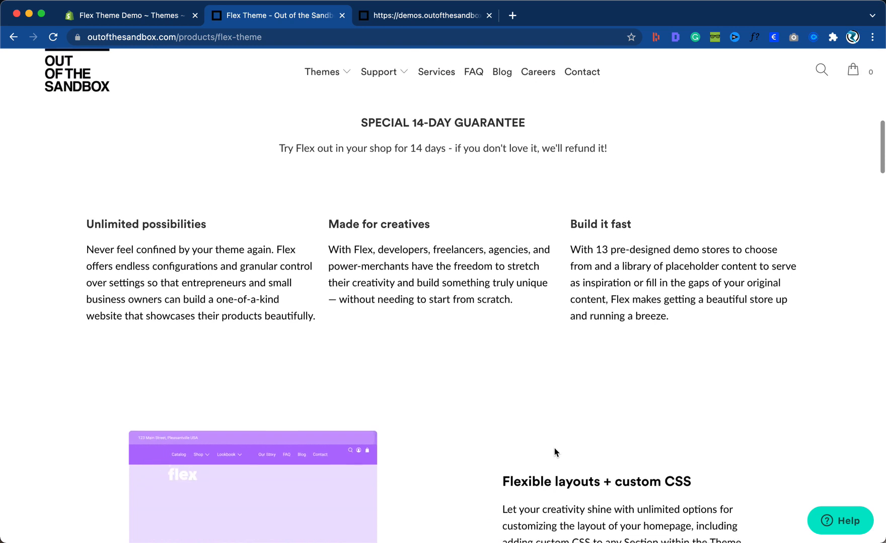
{"action": "scroll", "coordinate": [554, 452], "scroll_direction": "down", "scroll_amount": 6}
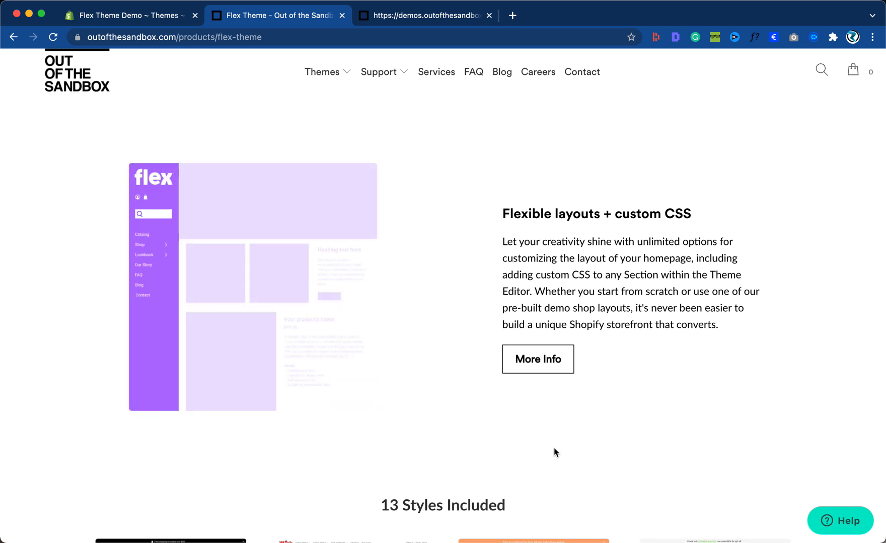
Examine the gallery of included Flex styles, from Fresh and Wink through Swagger, Techno and Bloom.
{"action": "scroll", "coordinate": [555, 452], "scroll_direction": "down", "scroll_amount": 5}
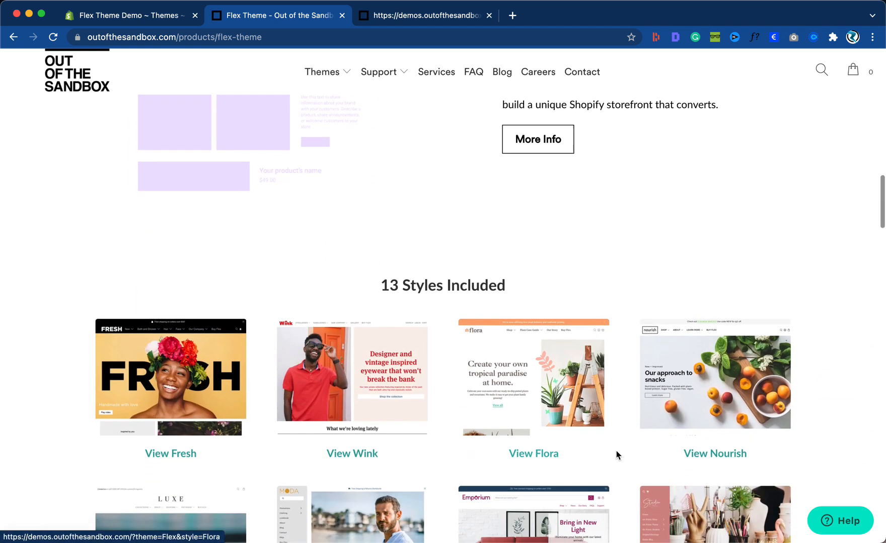
{"action": "scroll", "coordinate": [619, 455], "scroll_direction": "down", "scroll_amount": 4}
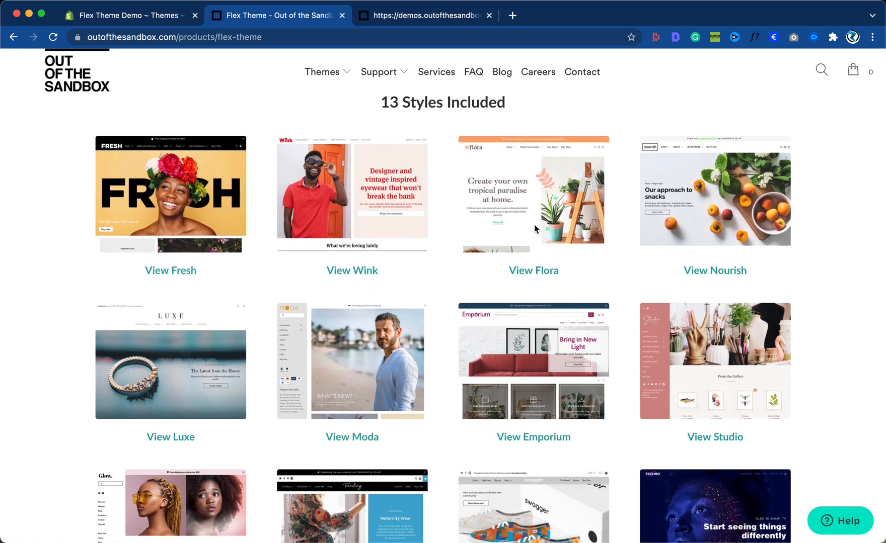
{"action": "scroll", "coordinate": [630, 329], "scroll_direction": "down", "scroll_amount": 4}
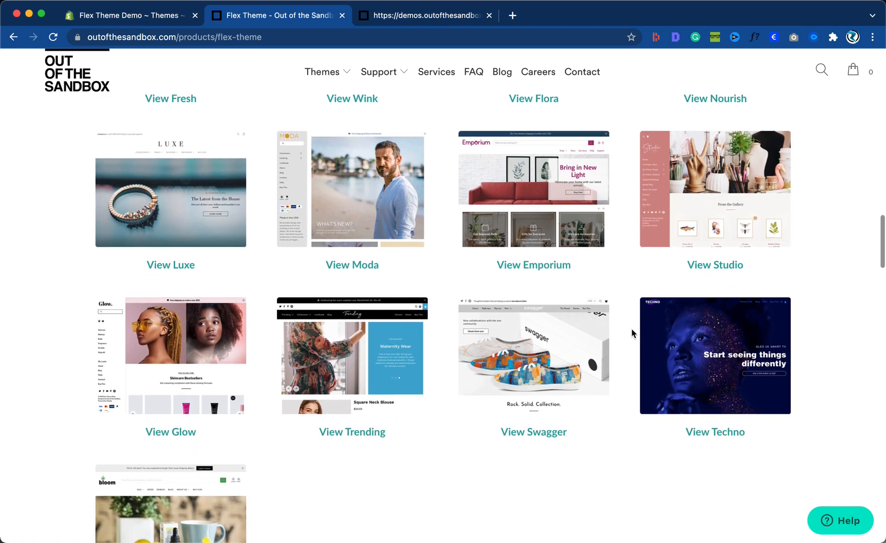
{"action": "scroll", "coordinate": [631, 328], "scroll_direction": "down", "scroll_amount": 1}
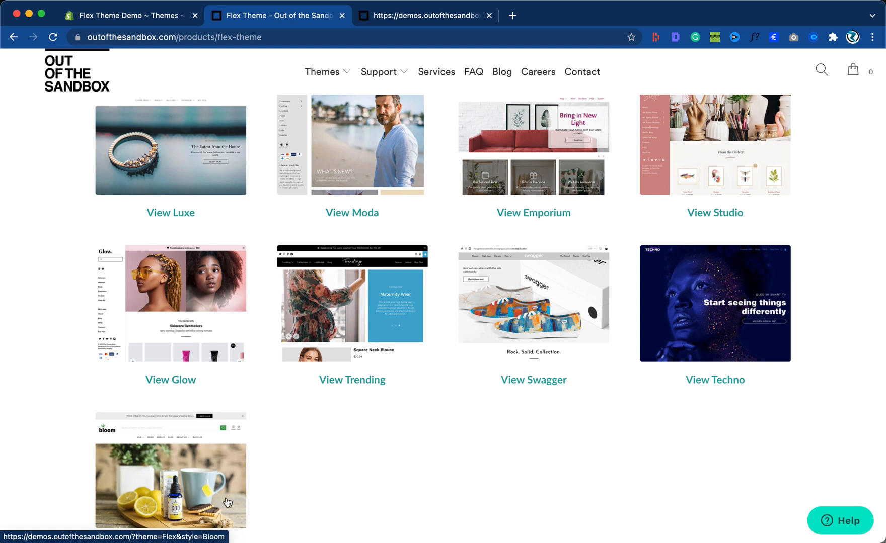
{"action": "scroll", "coordinate": [310, 487], "scroll_direction": "down", "scroll_amount": 2}
{"action": "scroll", "coordinate": [310, 487], "scroll_direction": "up", "scroll_amount": 3}
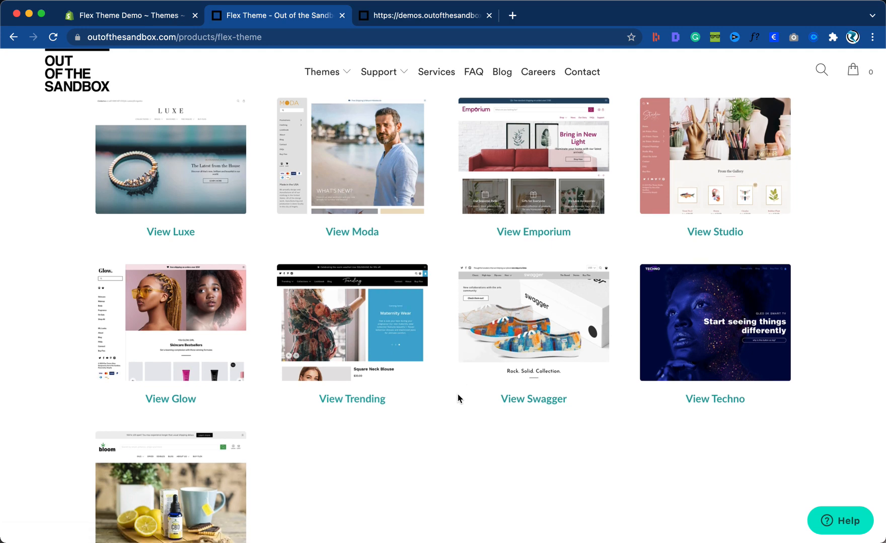
{"action": "scroll", "coordinate": [458, 397], "scroll_direction": "up", "scroll_amount": 5}
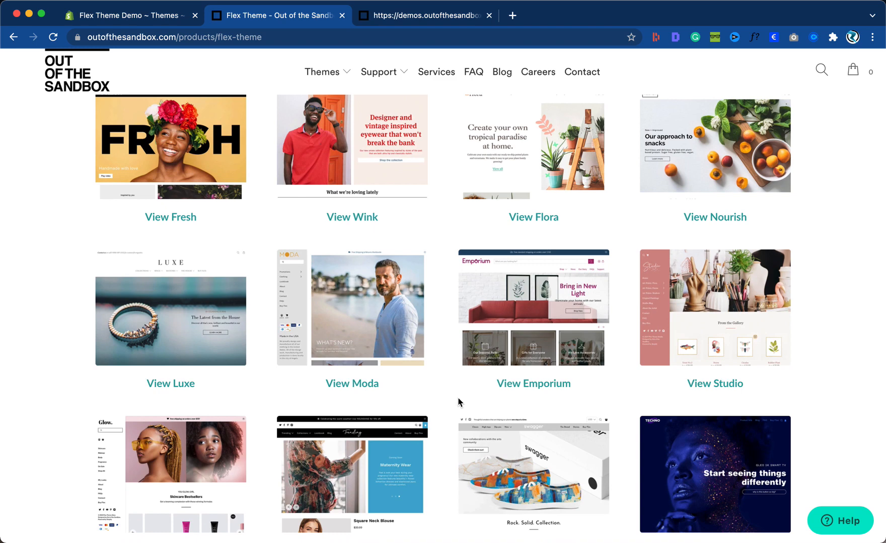
{"action": "scroll", "coordinate": [458, 401], "scroll_direction": "up", "scroll_amount": 3}
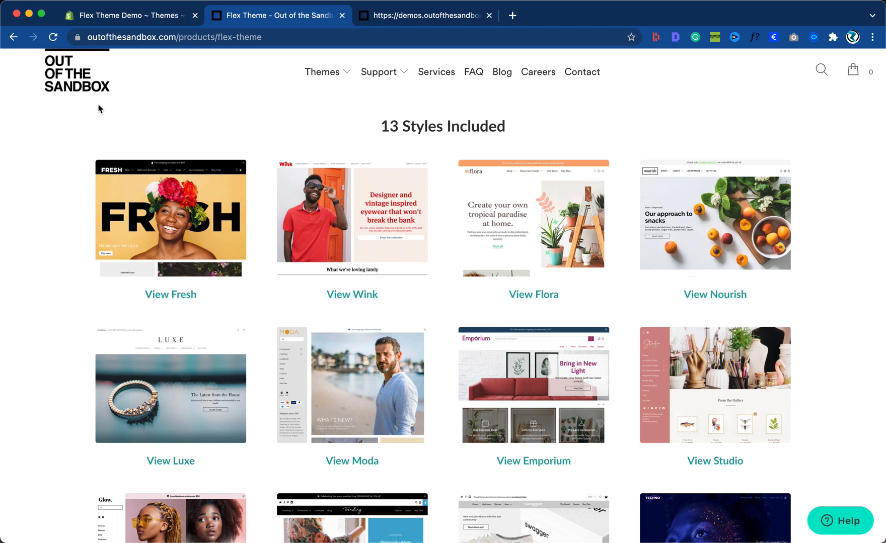
{"action": "scroll", "coordinate": [253, 206], "scroll_direction": "up", "scroll_amount": 2}
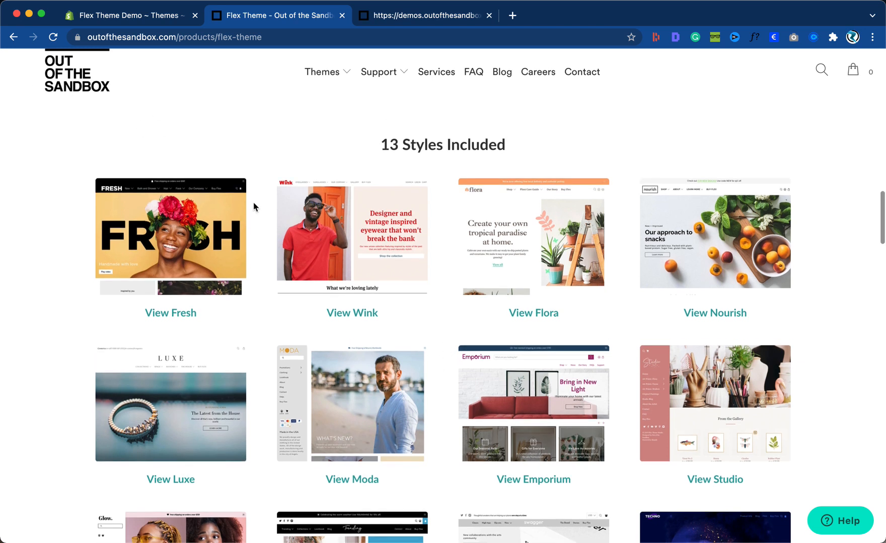
{"action": "scroll", "coordinate": [254, 206], "scroll_direction": "down", "scroll_amount": 3}
{"action": "scroll", "coordinate": [254, 206], "scroll_direction": "up", "scroll_amount": 6}
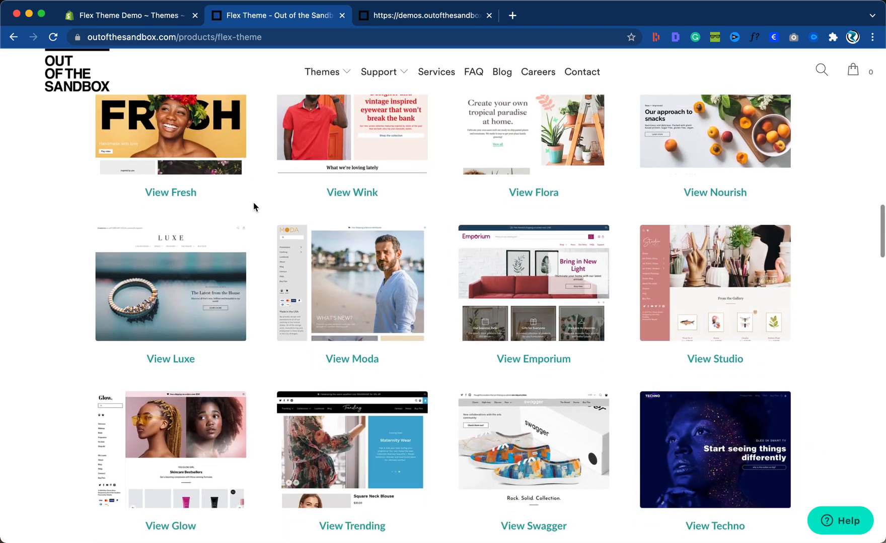
{"action": "scroll", "coordinate": [255, 207], "scroll_direction": "up", "scroll_amount": 2}
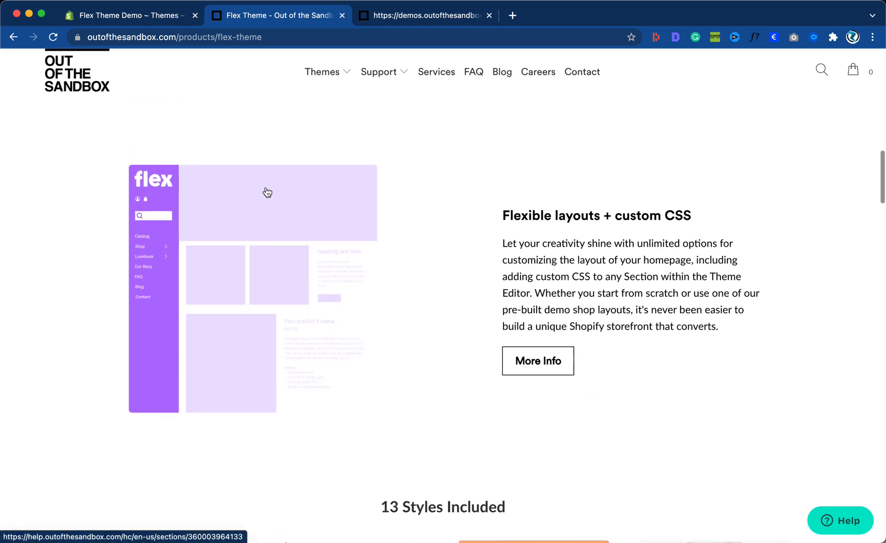
Switch to the Swagger style demo and inspect its header and the product mega menu under New.
{"action": "left_click", "coordinate": [396, 18]}
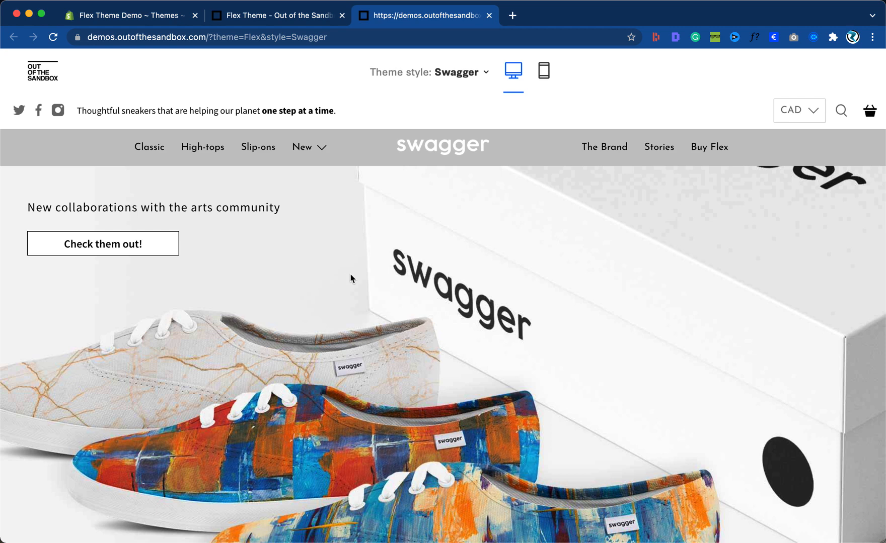
{"action": "scroll", "coordinate": [350, 279], "scroll_direction": "down", "scroll_amount": 2}
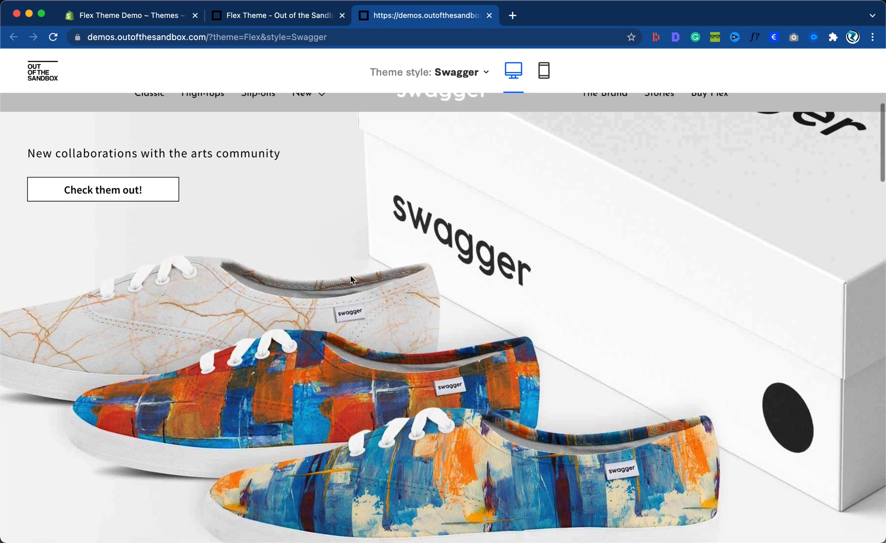
{"action": "scroll", "coordinate": [351, 280], "scroll_direction": "up", "scroll_amount": 2}
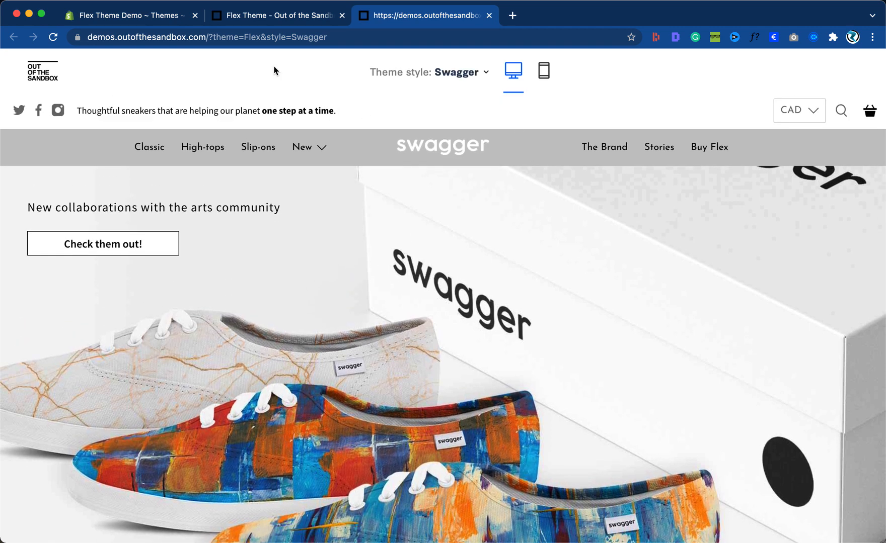
{"action": "scroll", "coordinate": [372, 296], "scroll_direction": "down", "scroll_amount": 1}
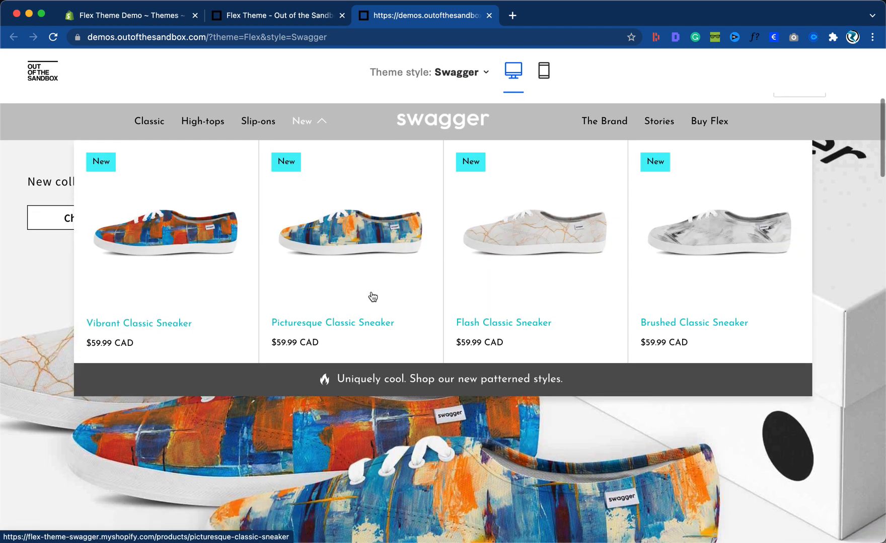
{"action": "scroll", "coordinate": [166, 187], "scroll_direction": "up", "scroll_amount": 1}
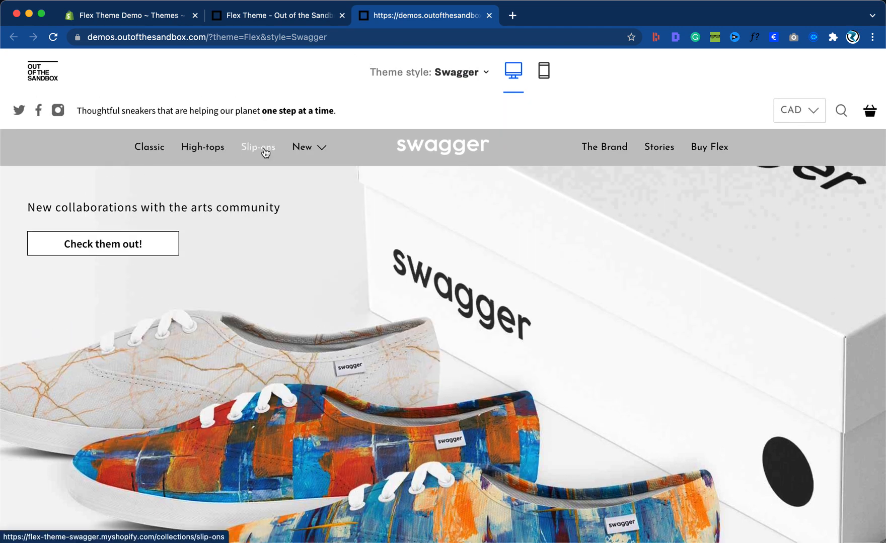
{"action": "mouse_move", "coordinate": [315, 155]}
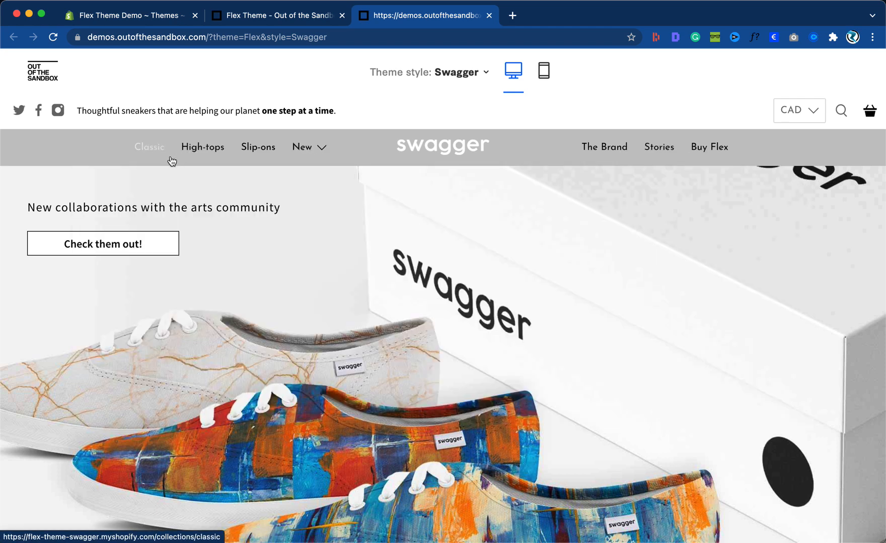
Look through the Swagger demo's homepage sections from the hero banner down to the footer and return to the header.
{"action": "scroll", "coordinate": [233, 342], "scroll_direction": "down", "scroll_amount": 3}
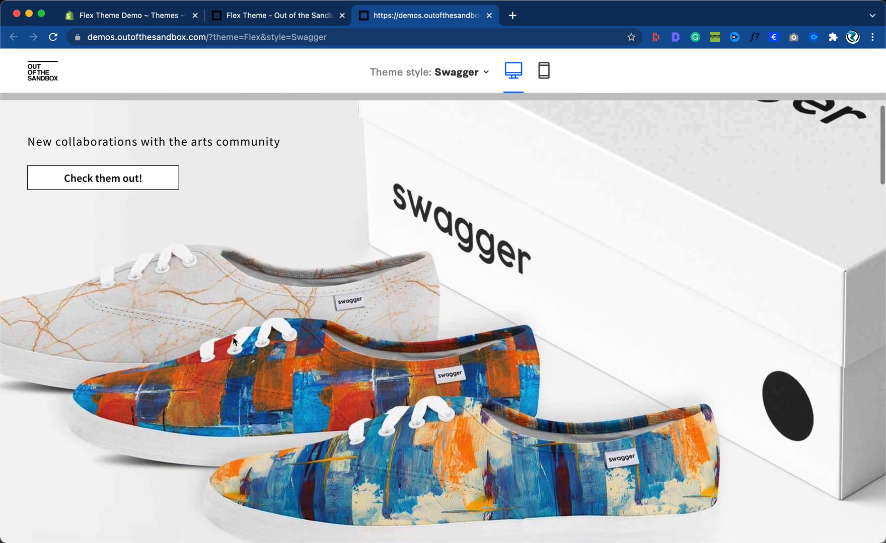
{"action": "scroll", "coordinate": [234, 341], "scroll_direction": "down", "scroll_amount": 9}
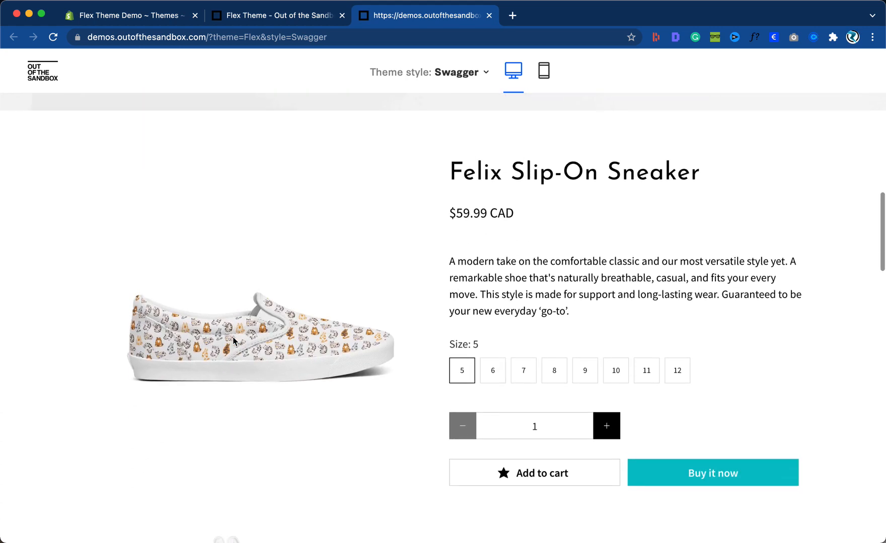
{"action": "scroll", "coordinate": [233, 342], "scroll_direction": "down", "scroll_amount": 10}
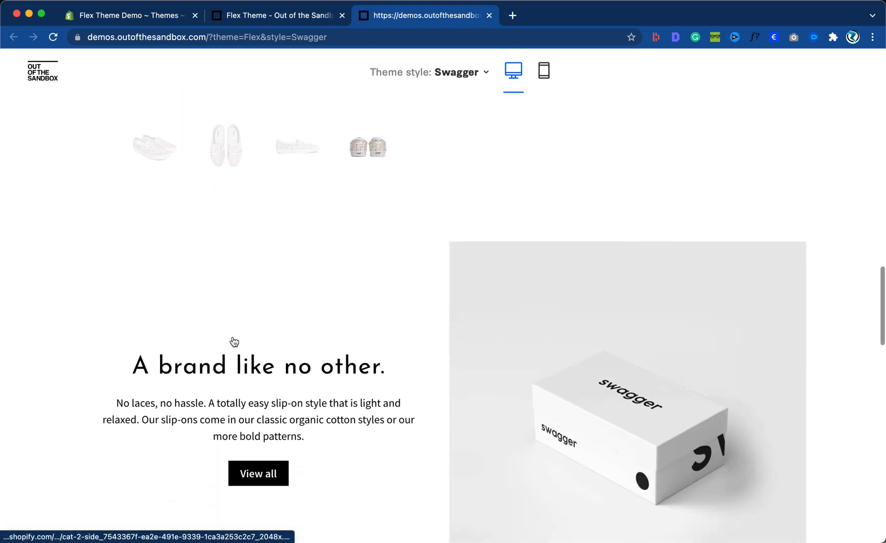
{"action": "scroll", "coordinate": [234, 341], "scroll_direction": "down", "scroll_amount": 13}
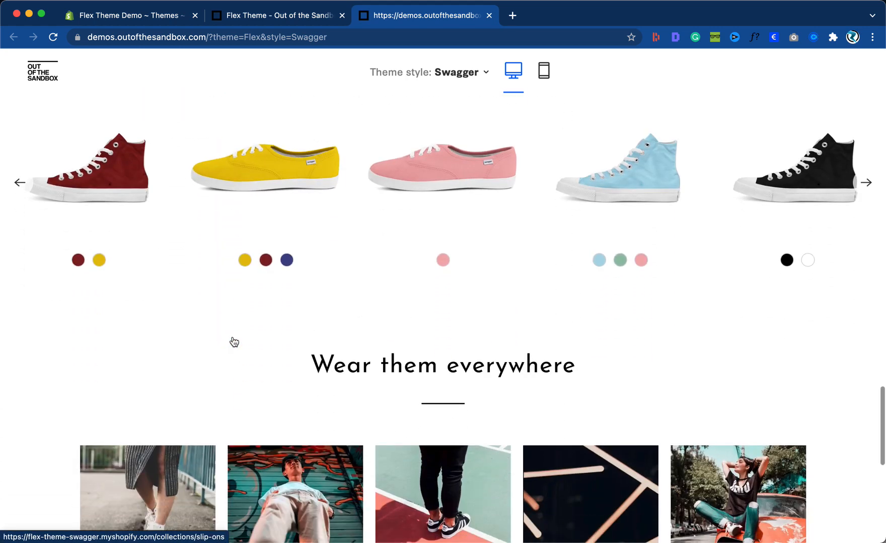
{"action": "scroll", "coordinate": [234, 341], "scroll_direction": "down", "scroll_amount": 6}
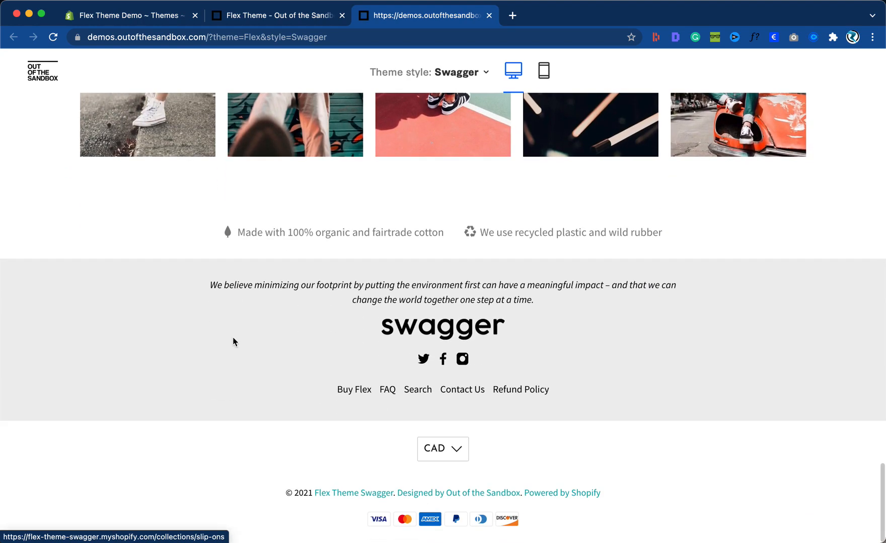
{"action": "scroll", "coordinate": [233, 341], "scroll_direction": "up", "scroll_amount": 4}
{"action": "scroll", "coordinate": [233, 337], "scroll_direction": "up", "scroll_amount": 14}
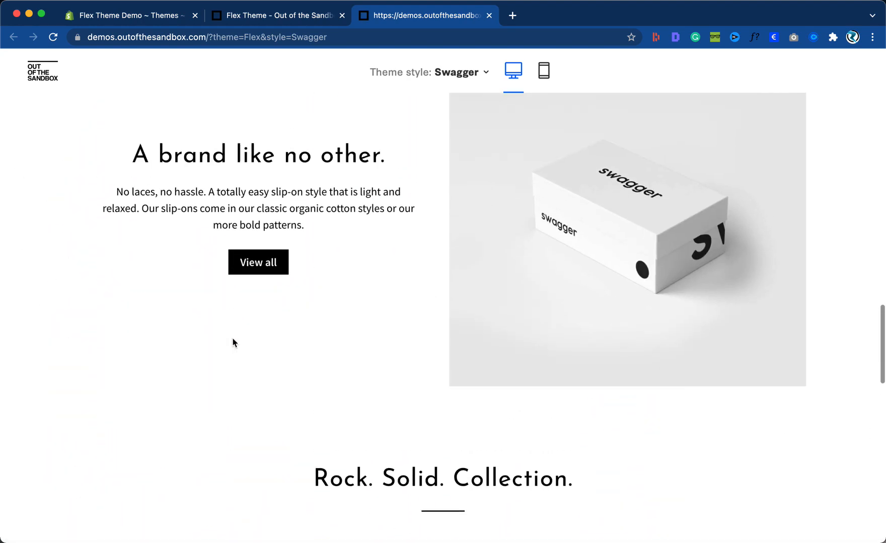
{"action": "scroll", "coordinate": [232, 338], "scroll_direction": "up", "scroll_amount": 12}
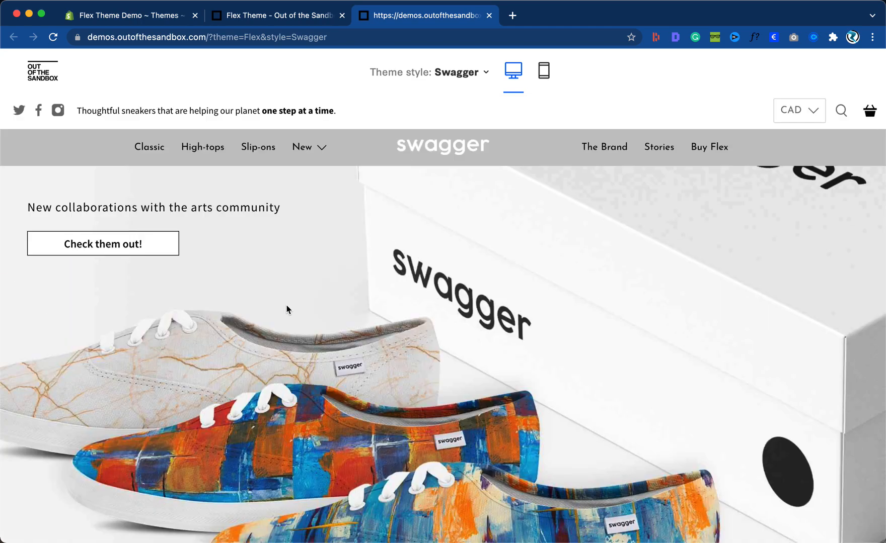
Return to the Flex Theme product page and view its price and purchase option.
{"action": "left_click", "coordinate": [302, 19]}
{"action": "scroll", "coordinate": [545, 355], "scroll_direction": "up", "scroll_amount": 10}
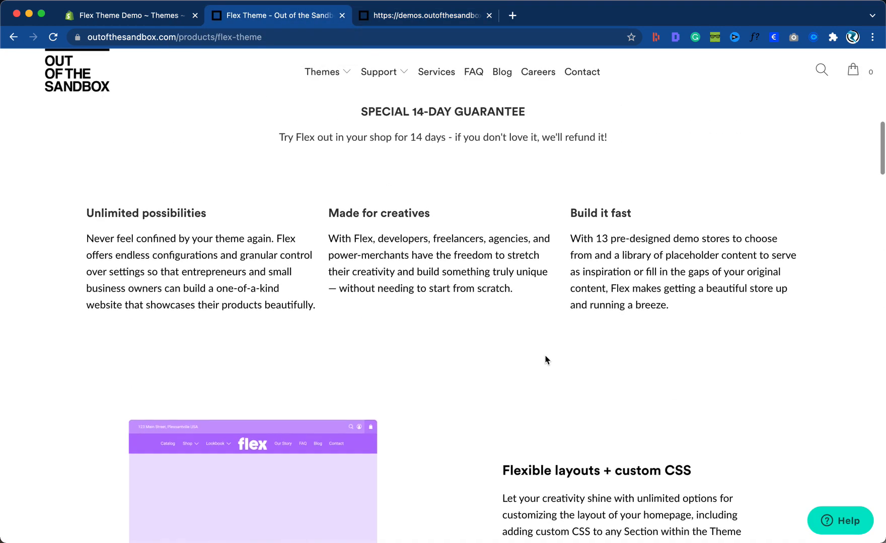
{"action": "scroll", "coordinate": [545, 355], "scroll_direction": "up", "scroll_amount": 2}
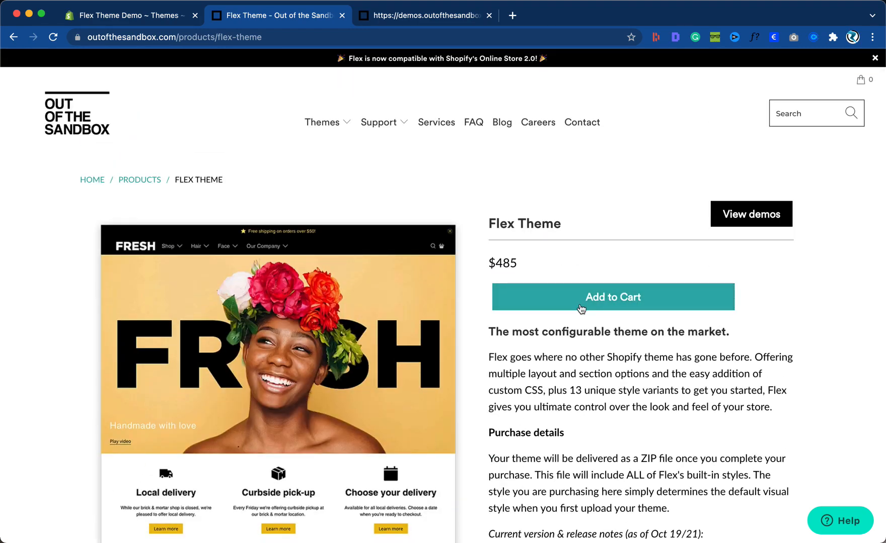
View the theme ZIP files in Finder's Welcome to Flex folder, including flex-swagger.zip, and close the window.
{"action": "mouse_move", "coordinate": [310, 132]}
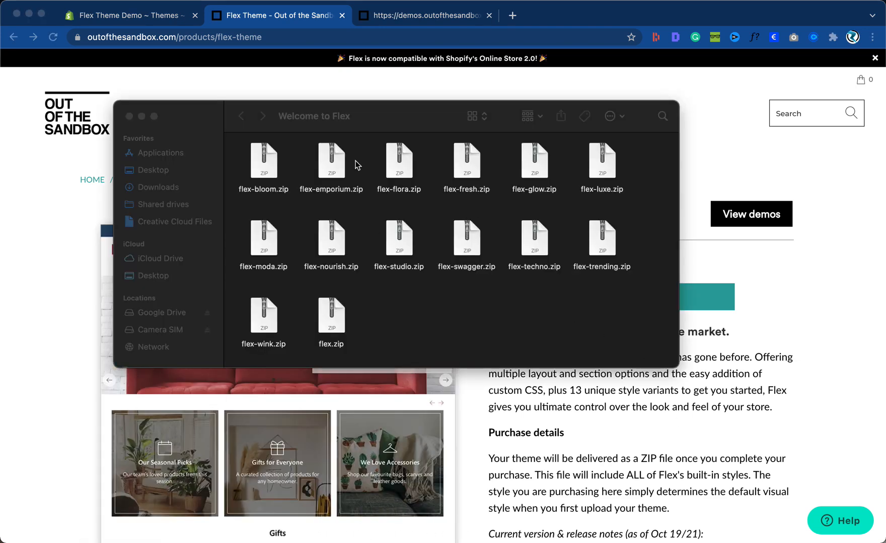
{"action": "left_click", "coordinate": [372, 112]}
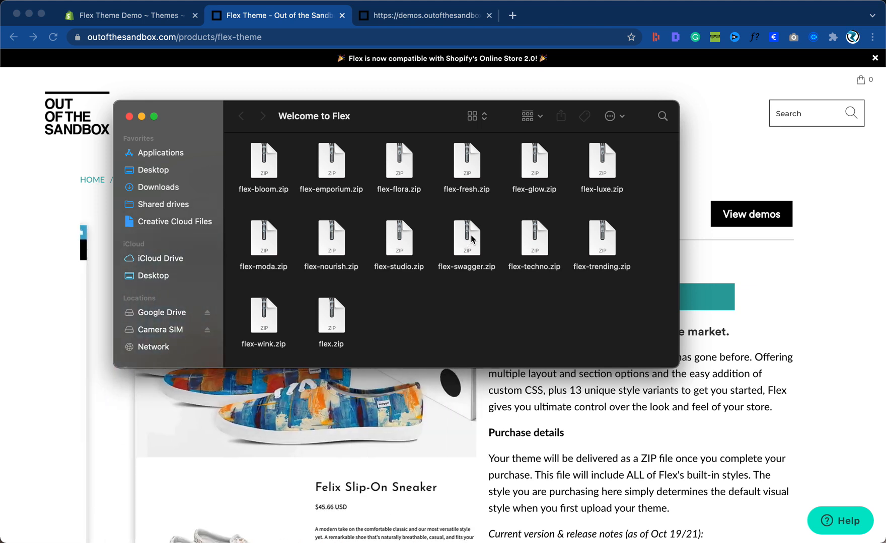
{"action": "left_click", "coordinate": [129, 117]}
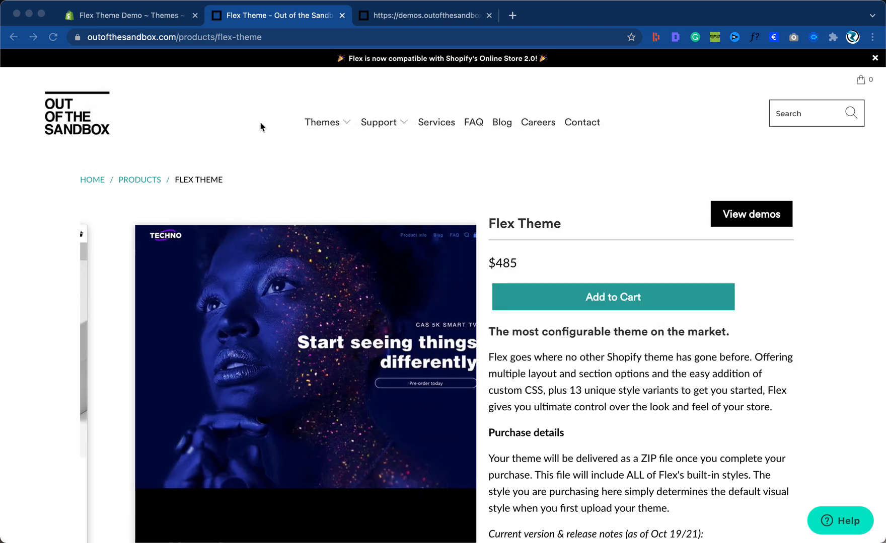
Open the store's Themes page in the Shopify admin and view the theme library's options for adding a theme.
{"action": "left_click", "coordinate": [154, 16]}
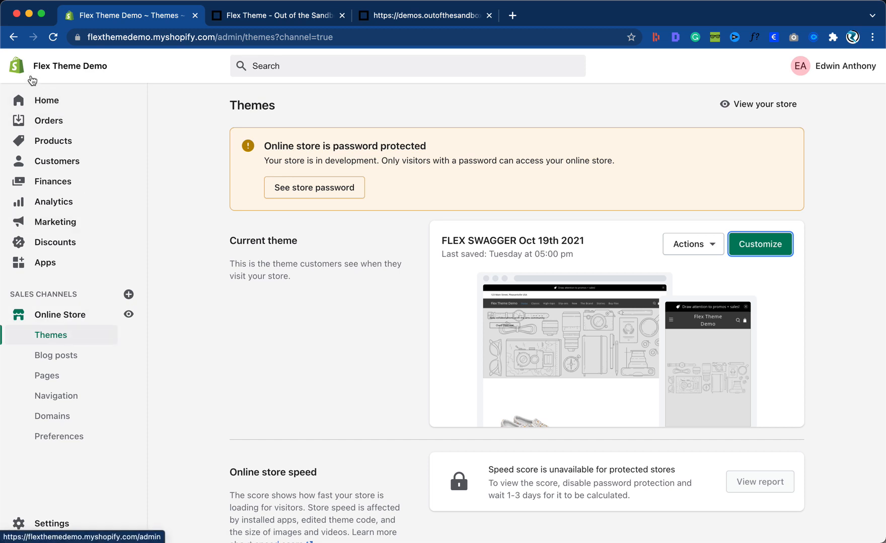
{"action": "left_click", "coordinate": [42, 99]}
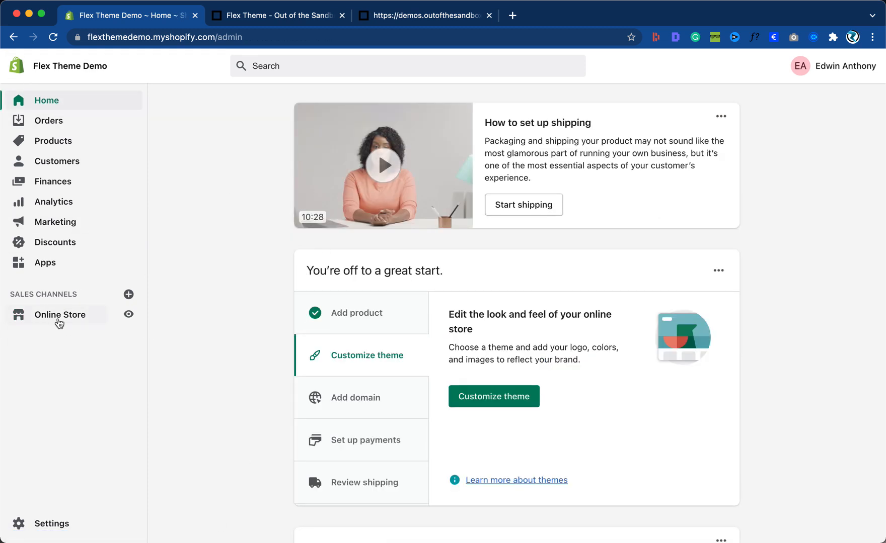
{"action": "left_click", "coordinate": [65, 320]}
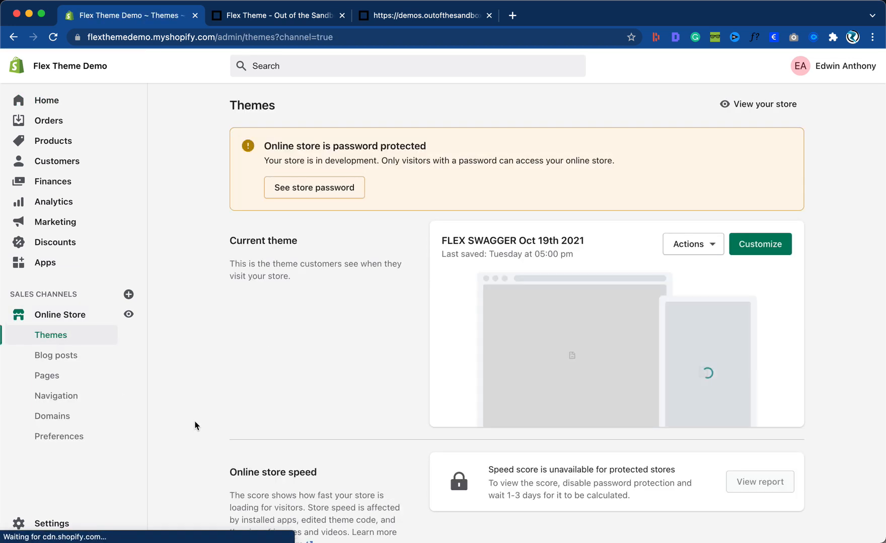
{"action": "scroll", "coordinate": [194, 426], "scroll_direction": "down", "scroll_amount": 7}
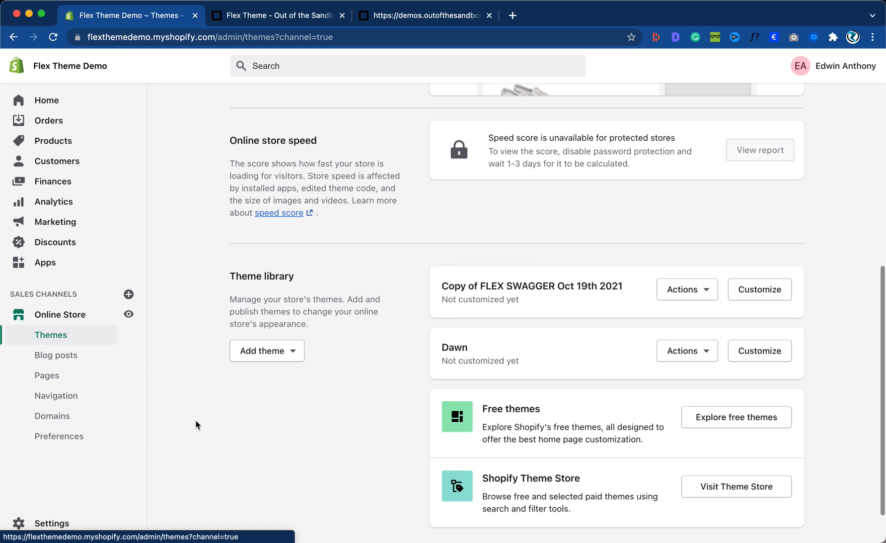
{"action": "left_click", "coordinate": [290, 353]}
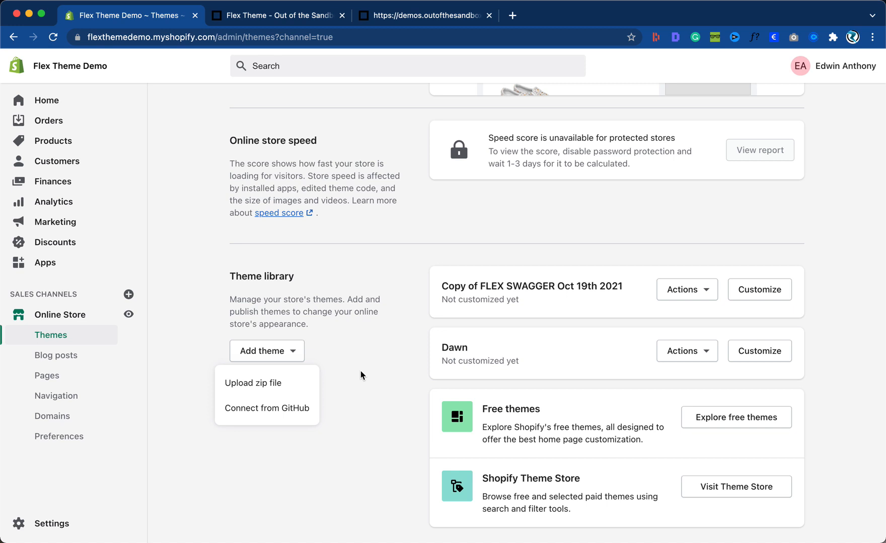
{"action": "left_click", "coordinate": [388, 370]}
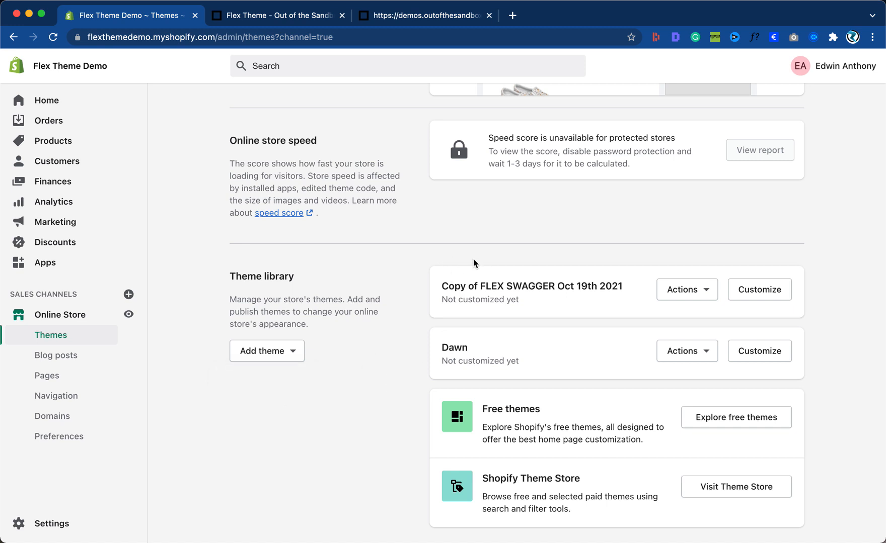
Review the current theme and view the actions available for the unpublished Copy of FLEX SWAGGER Oct 19th 2021.
{"action": "scroll", "coordinate": [423, 315], "scroll_direction": "up", "scroll_amount": 4}
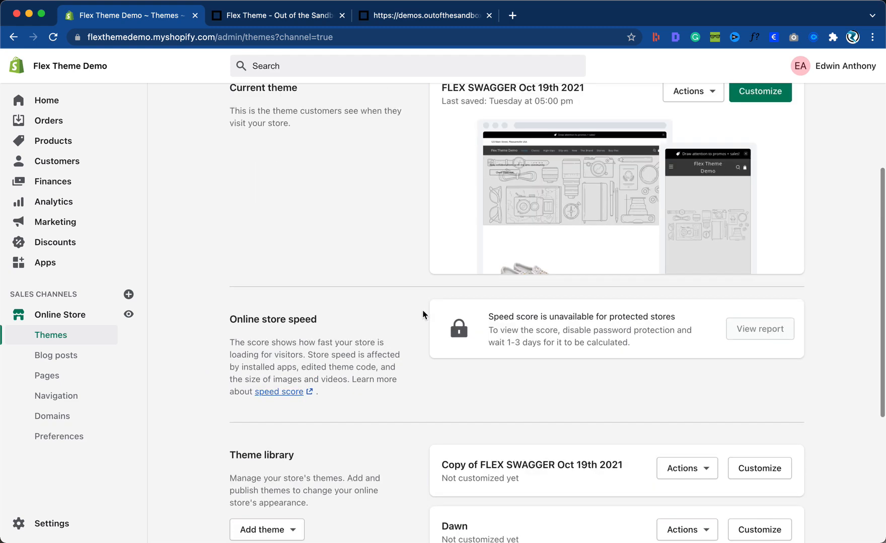
{"action": "scroll", "coordinate": [423, 314], "scroll_direction": "up", "scroll_amount": 3}
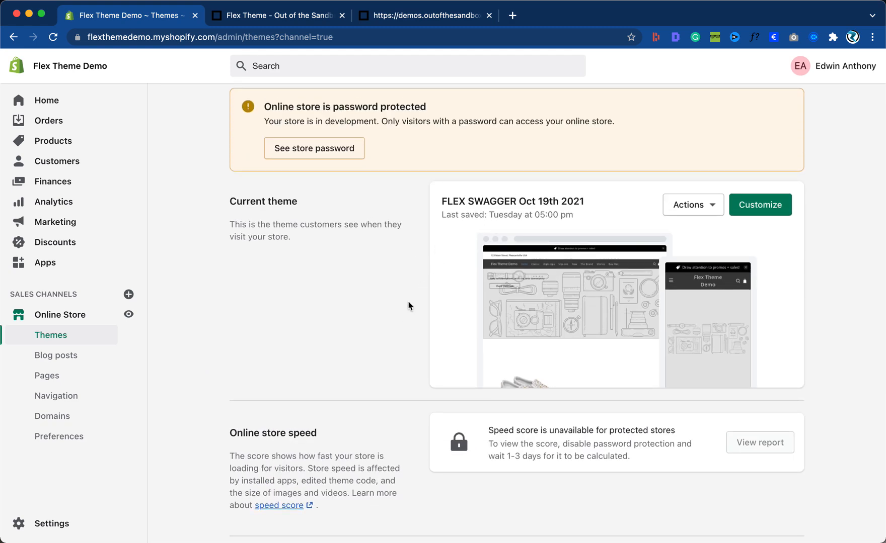
{"action": "scroll", "coordinate": [408, 304], "scroll_direction": "down", "scroll_amount": 5}
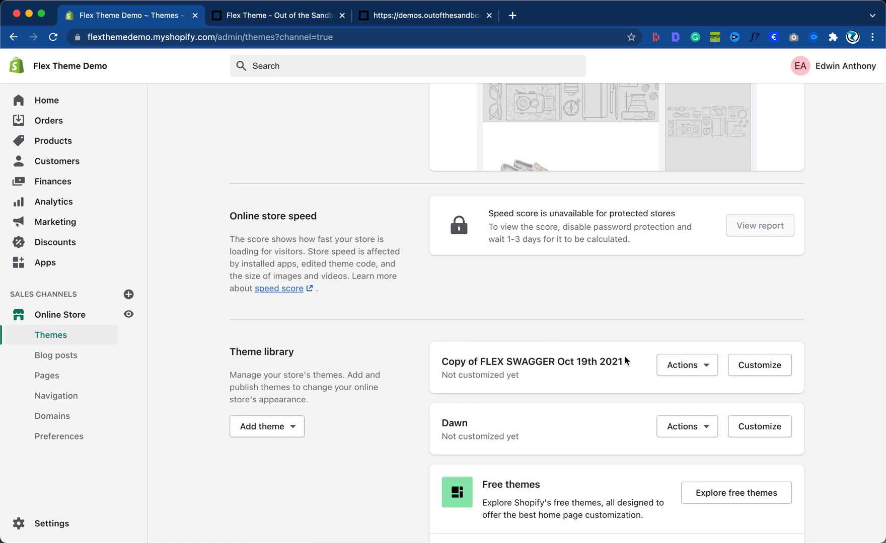
{"action": "left_click", "coordinate": [700, 367]}
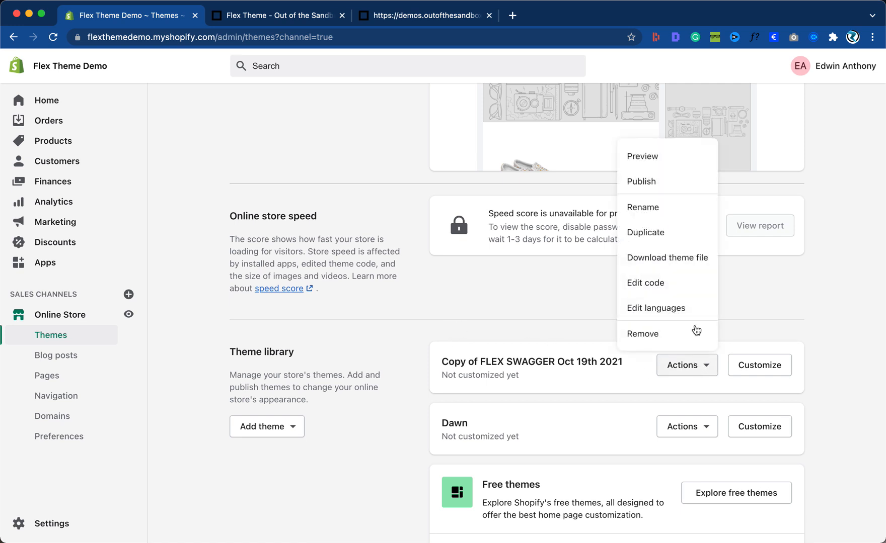
{"action": "left_click", "coordinate": [437, 302]}
{"action": "scroll", "coordinate": [521, 364], "scroll_direction": "up", "scroll_amount": 3}
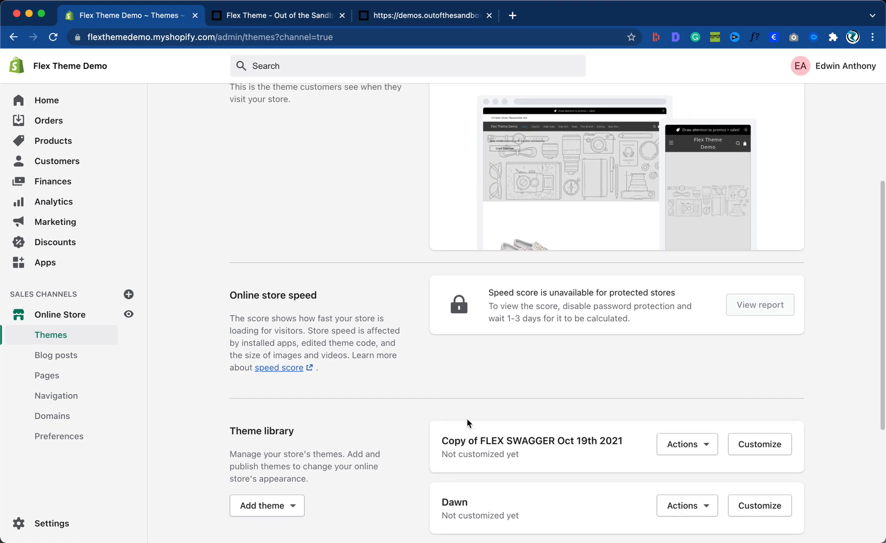
{"action": "scroll", "coordinate": [467, 418], "scroll_direction": "up", "scroll_amount": 5}
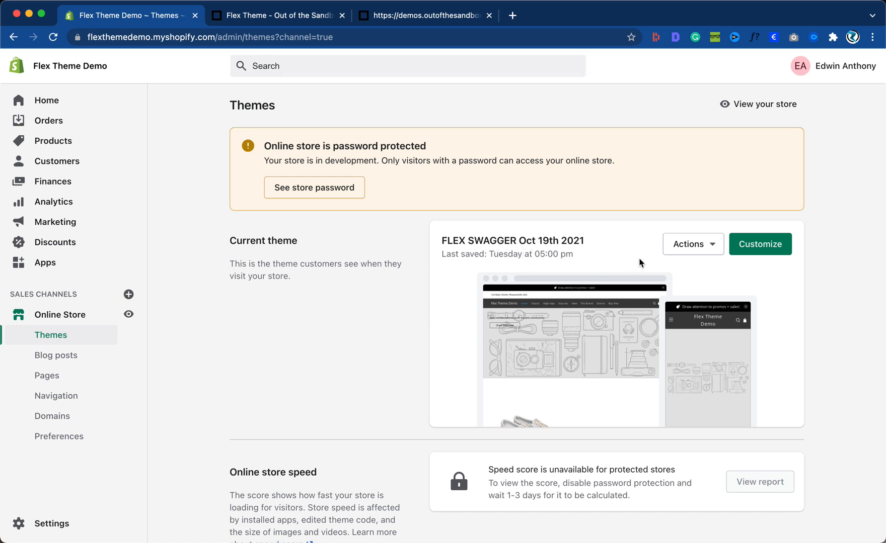
View the rename dialog for the current FLEX SWAGGER theme and close it without changing the name.
{"action": "left_click", "coordinate": [680, 246]}
{"action": "left_click", "coordinate": [655, 299]}
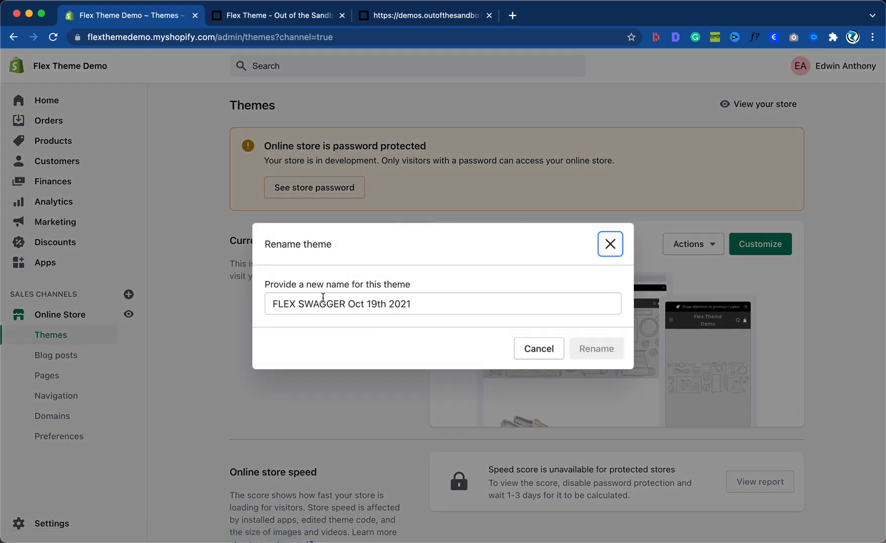
{"action": "left_click", "coordinate": [530, 354]}
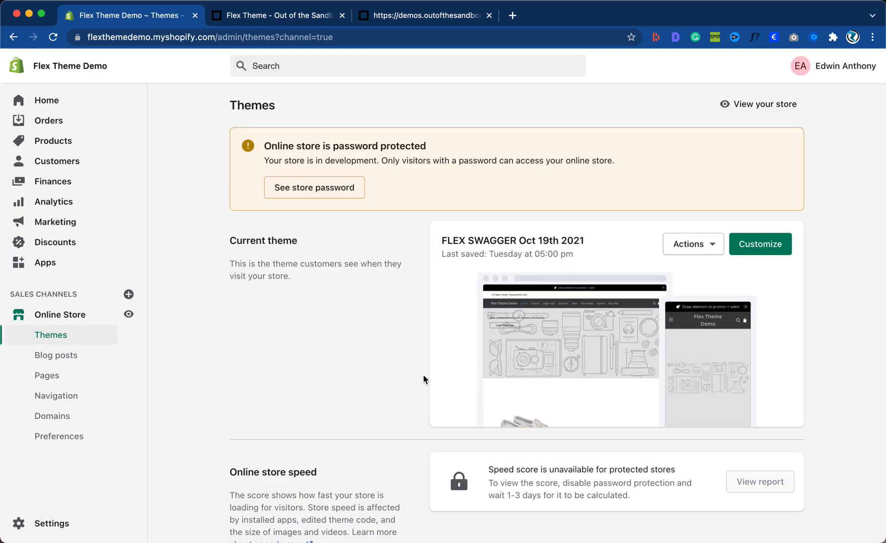
View the Duplicate option among the current theme's actions and look at its copy in the theme library.
{"action": "scroll", "coordinate": [422, 385], "scroll_direction": "down", "scroll_amount": 3}
{"action": "scroll", "coordinate": [421, 385], "scroll_direction": "down", "scroll_amount": 1}
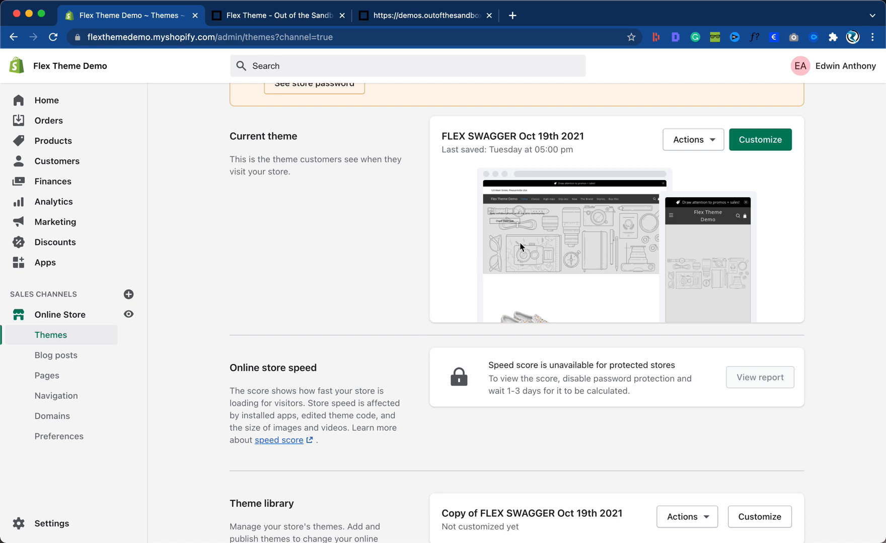
{"action": "left_click", "coordinate": [686, 140]}
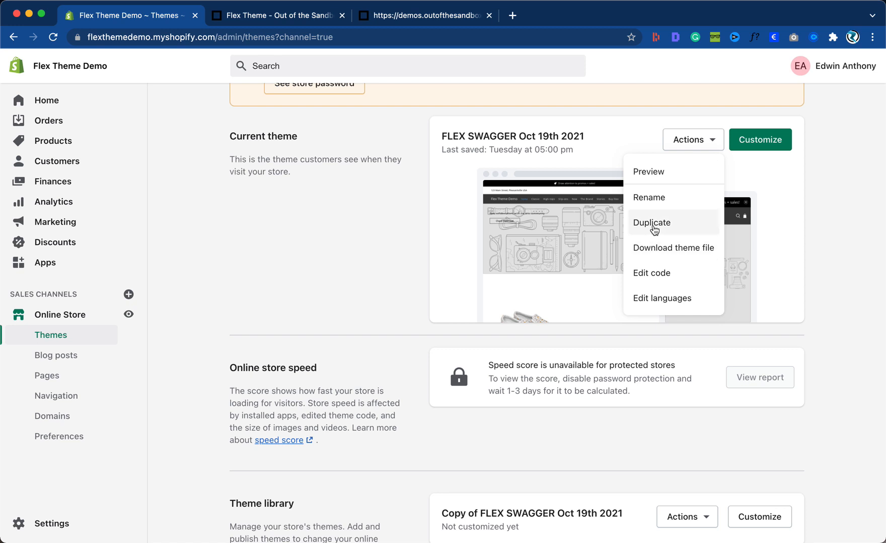
{"action": "left_click", "coordinate": [319, 276]}
{"action": "scroll", "coordinate": [380, 316], "scroll_direction": "down", "scroll_amount": 3}
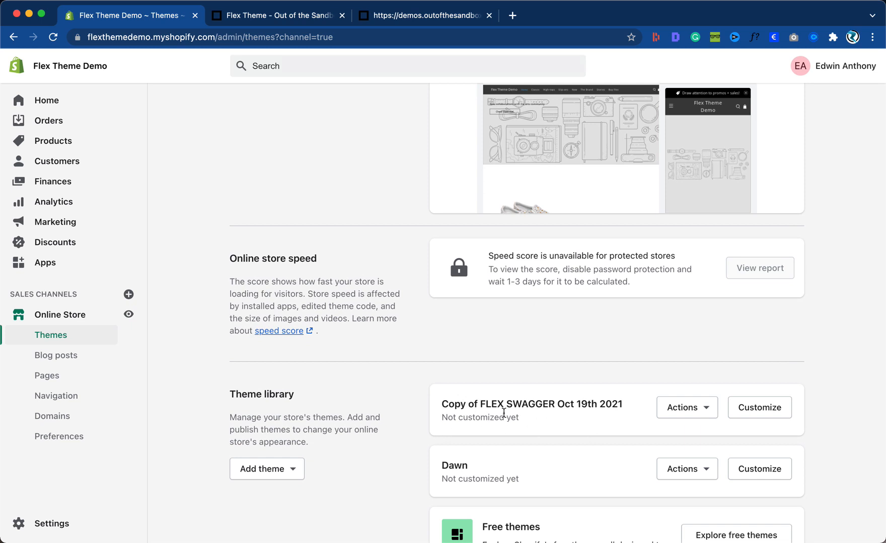
{"action": "scroll", "coordinate": [502, 413], "scroll_direction": "up", "scroll_amount": 1}
{"action": "scroll", "coordinate": [502, 412], "scroll_direction": "up", "scroll_amount": 3}
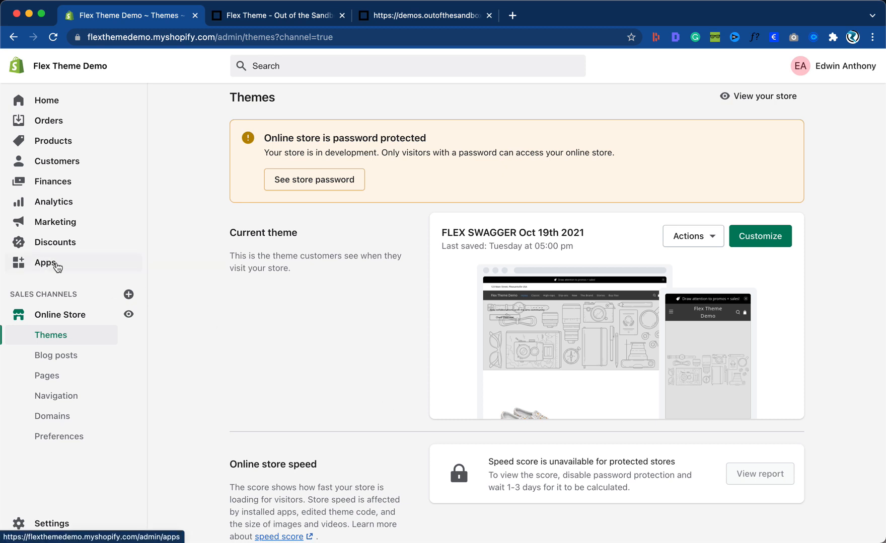
Open the installed Theme Updater app and review its plan, registration instructions and the published theme's version details.
{"action": "left_click", "coordinate": [58, 266]}
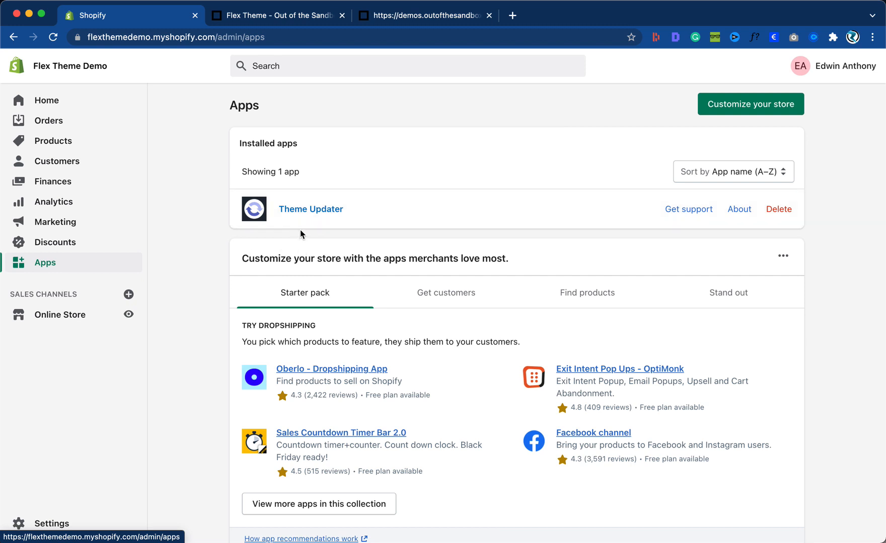
{"action": "left_click", "coordinate": [319, 211]}
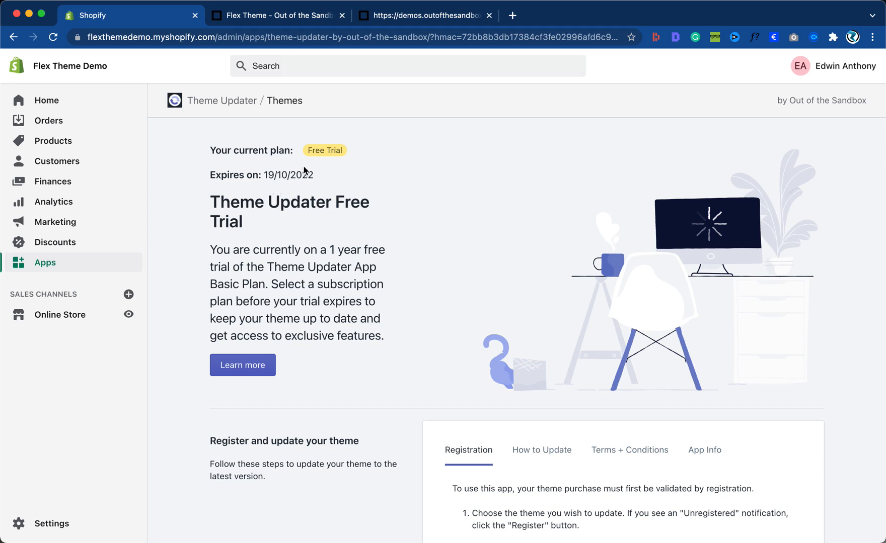
{"action": "scroll", "coordinate": [378, 361], "scroll_direction": "down", "scroll_amount": 5}
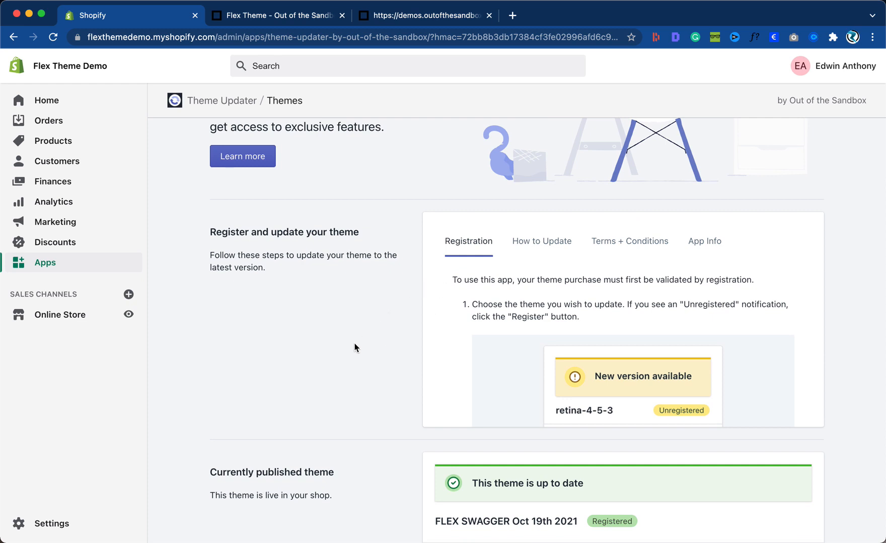
{"action": "scroll", "coordinate": [354, 347], "scroll_direction": "down", "scroll_amount": 6}
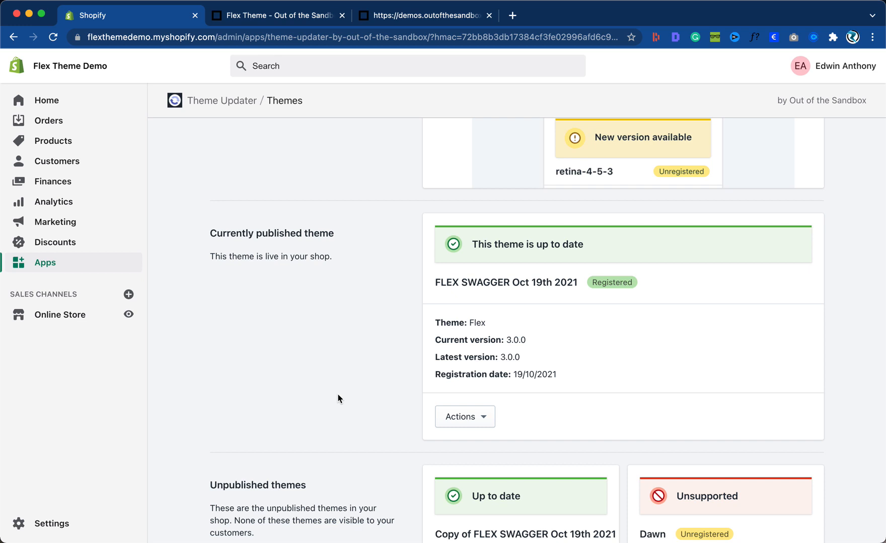
Look at the Flex Theme product page again and return to the Theme Updater app.
{"action": "left_click", "coordinate": [268, 16]}
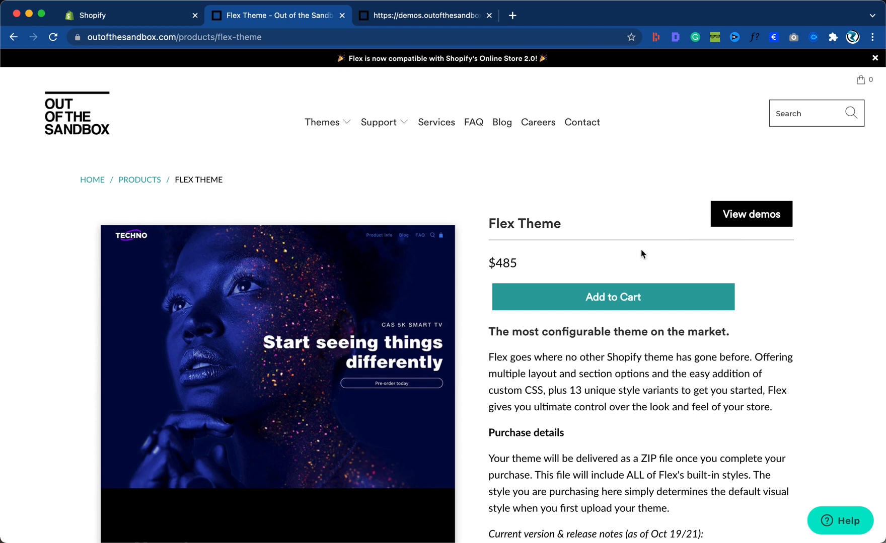
{"action": "left_click", "coordinate": [80, 15]}
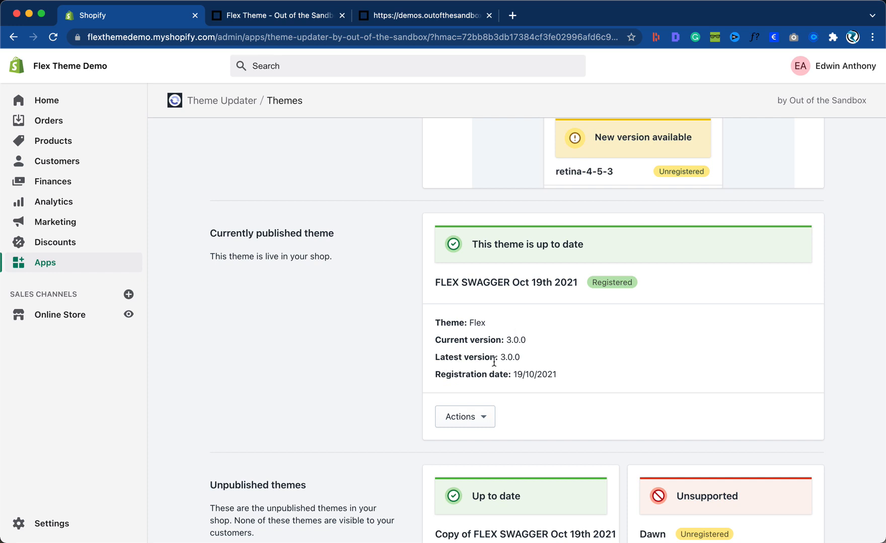
Open the published theme's changelog and read the Flex 3.0.0 notes and the Online Store 2.0 update guidance.
{"action": "left_click", "coordinate": [484, 422]}
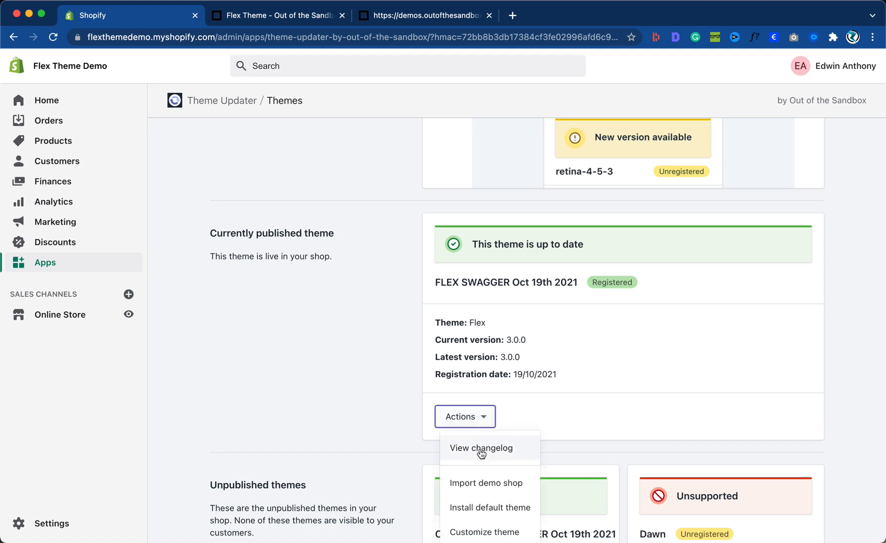
{"action": "left_click", "coordinate": [481, 448]}
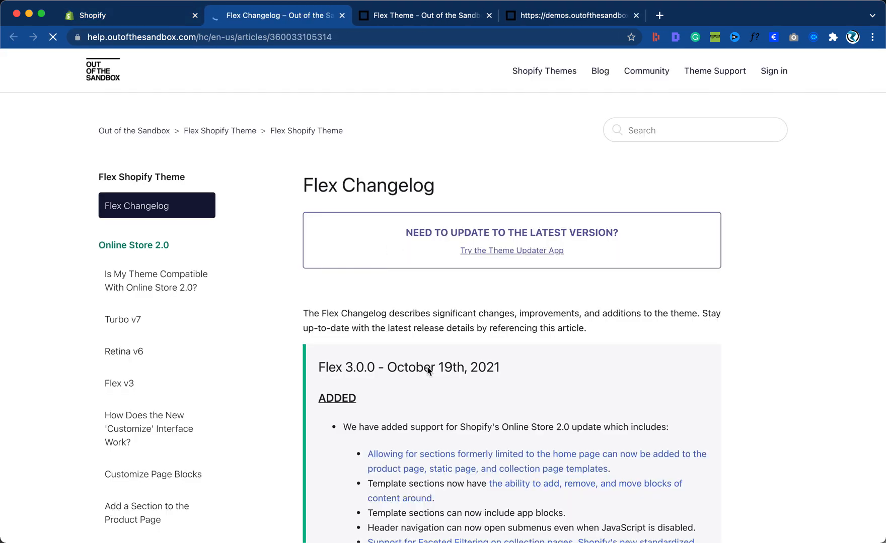
{"action": "scroll", "coordinate": [426, 370], "scroll_direction": "down", "scroll_amount": 9}
{"action": "scroll", "coordinate": [426, 369], "scroll_direction": "down", "scroll_amount": 2}
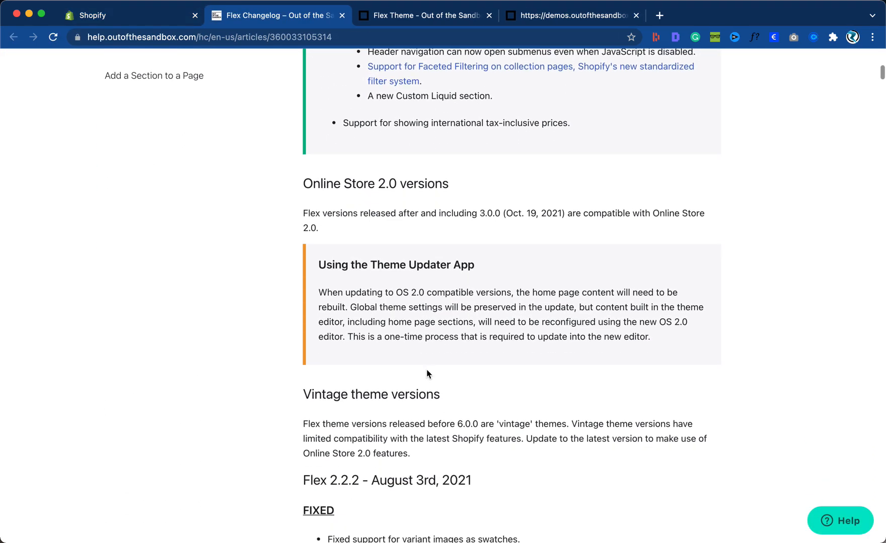
{"action": "scroll", "coordinate": [426, 373], "scroll_direction": "down", "scroll_amount": 2}
{"action": "scroll", "coordinate": [427, 374], "scroll_direction": "down", "scroll_amount": 4}
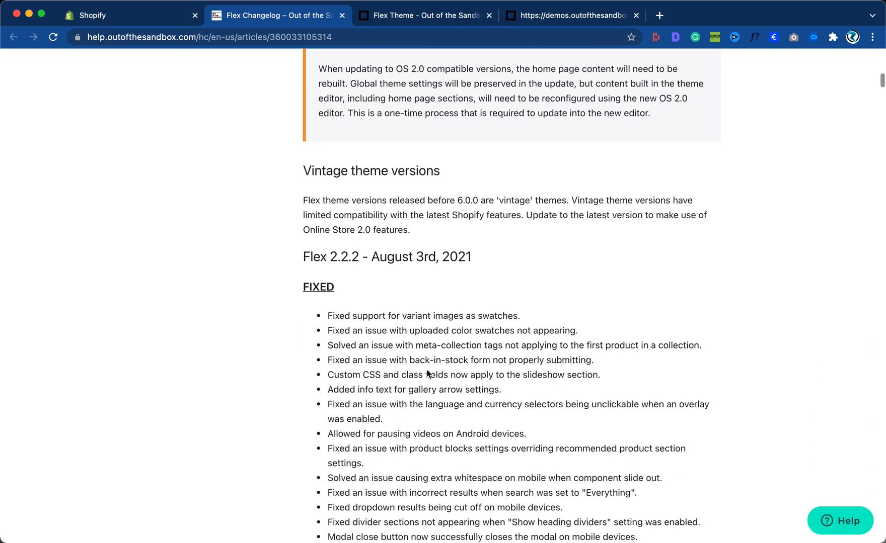
{"action": "scroll", "coordinate": [427, 372], "scroll_direction": "up", "scroll_amount": 1}
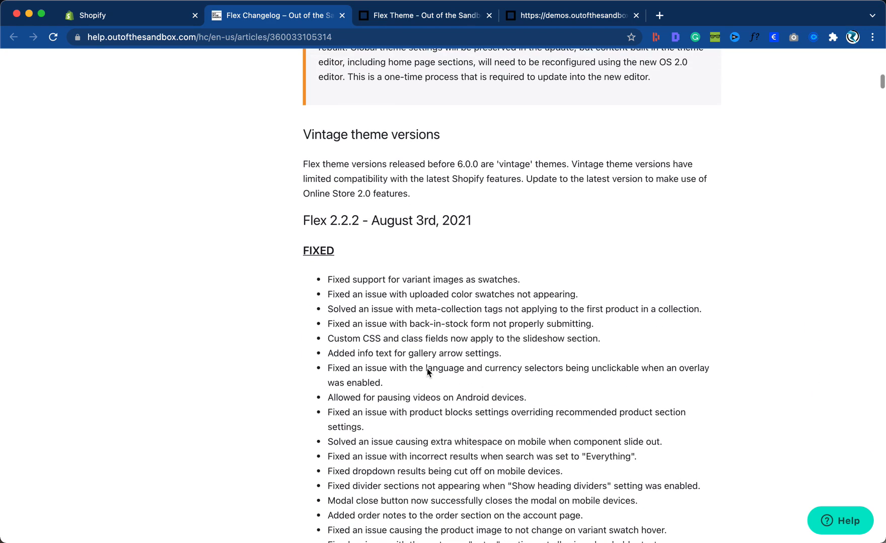
{"action": "scroll", "coordinate": [427, 370], "scroll_direction": "up", "scroll_amount": 3}
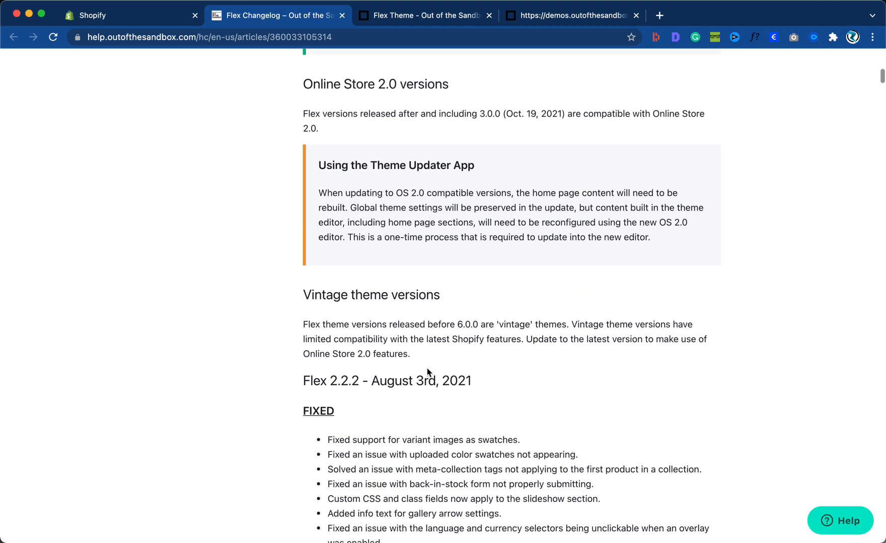
Skim the older Flex changelog entries, then close the changelog and return to Theme Updater.
{"action": "scroll", "coordinate": [427, 372], "scroll_direction": "down", "scroll_amount": 13}
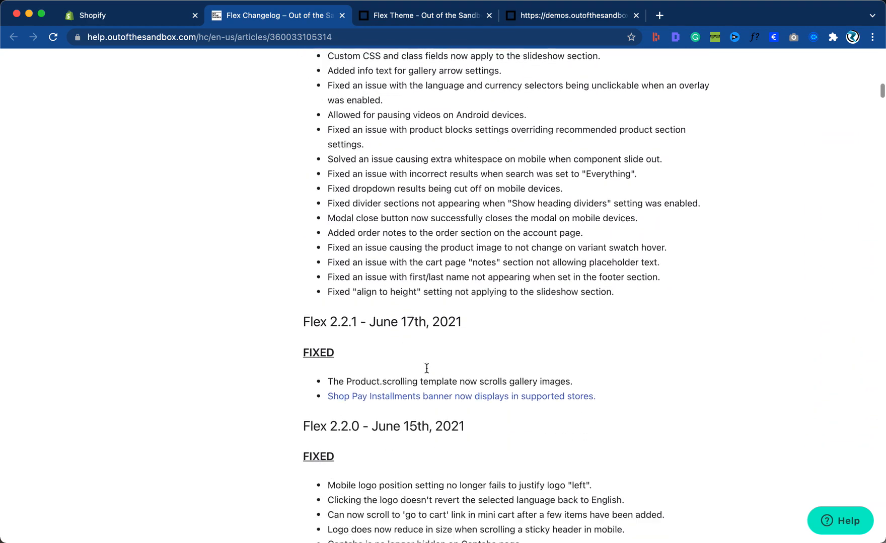
{"action": "scroll", "coordinate": [427, 370], "scroll_direction": "down", "scroll_amount": 17}
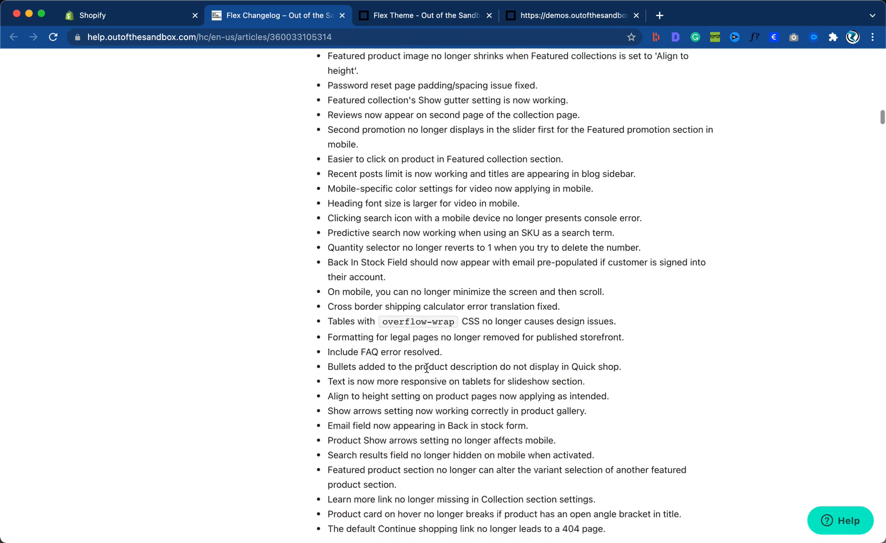
{"action": "scroll", "coordinate": [426, 372], "scroll_direction": "up", "scroll_amount": 10}
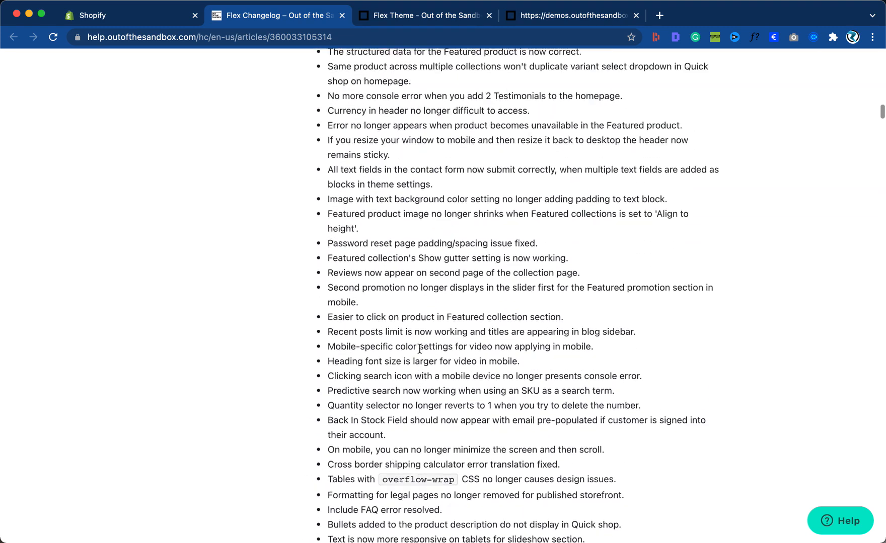
{"action": "scroll", "coordinate": [419, 349], "scroll_direction": "up", "scroll_amount": 12}
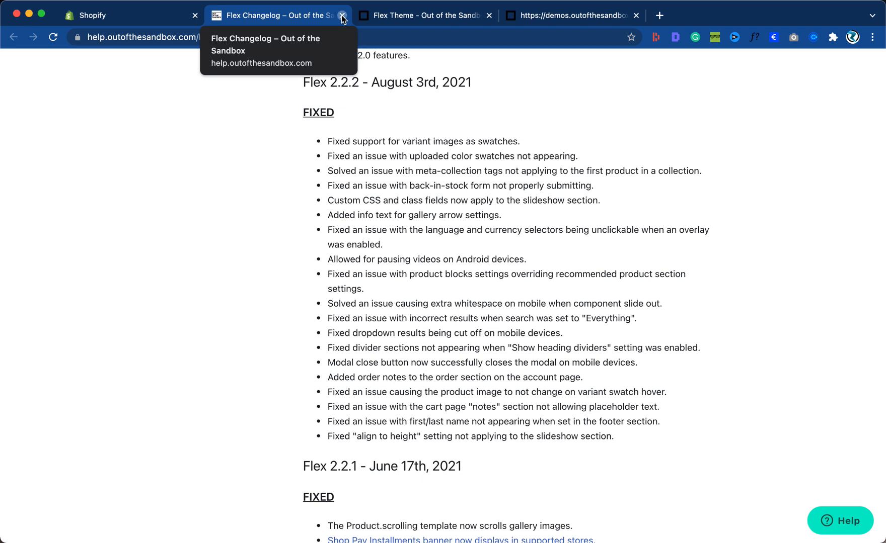
{"action": "left_click", "coordinate": [342, 17]}
{"action": "left_click", "coordinate": [353, 349]}
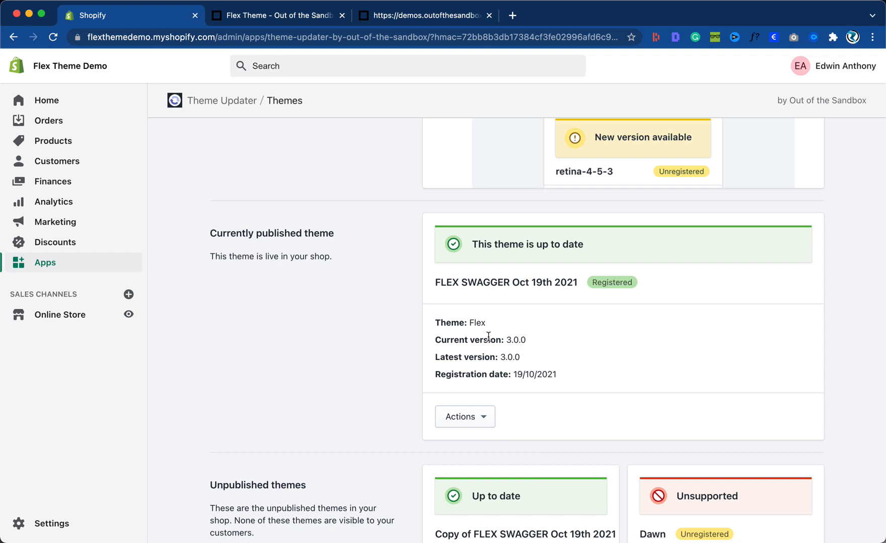
Open the store's Themes page and product list, and compare the products with the Flex Swagger demo store.
{"action": "scroll", "coordinate": [362, 316], "scroll_direction": "up", "scroll_amount": 8}
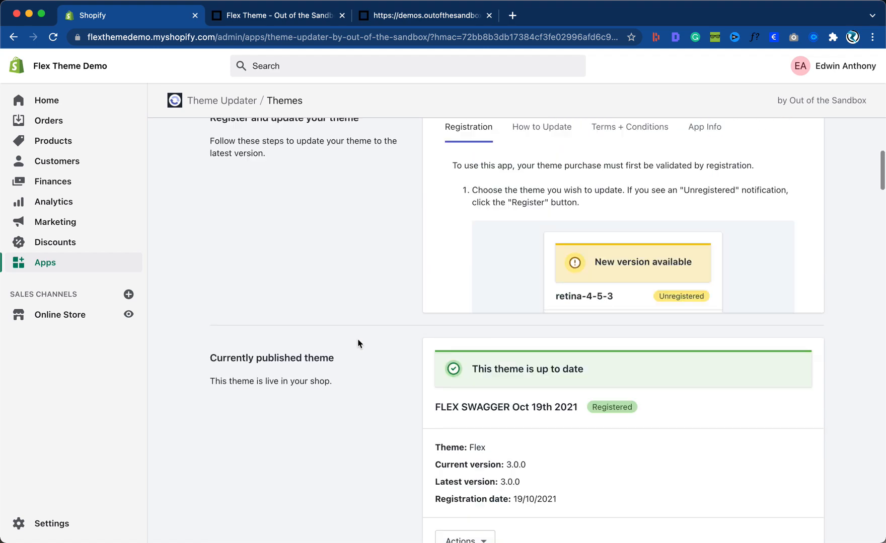
{"action": "left_click", "coordinate": [65, 315]}
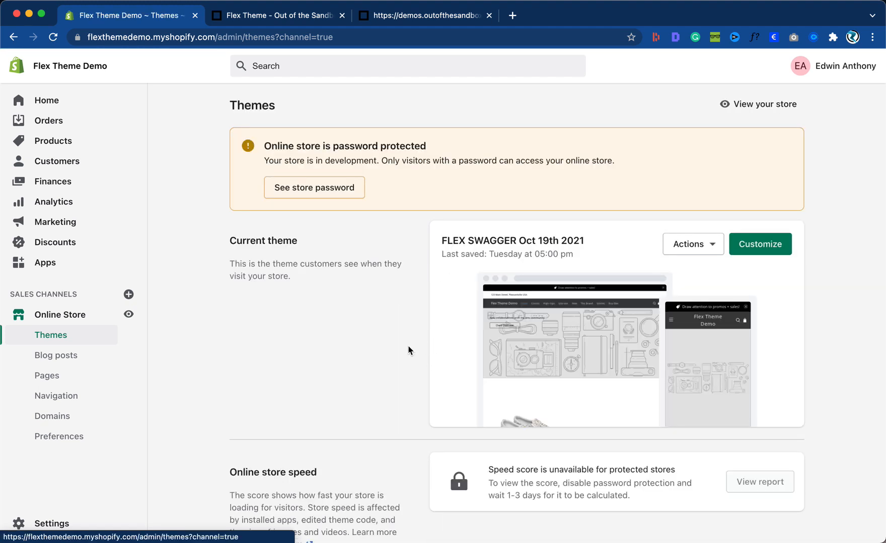
{"action": "left_click", "coordinate": [45, 143]}
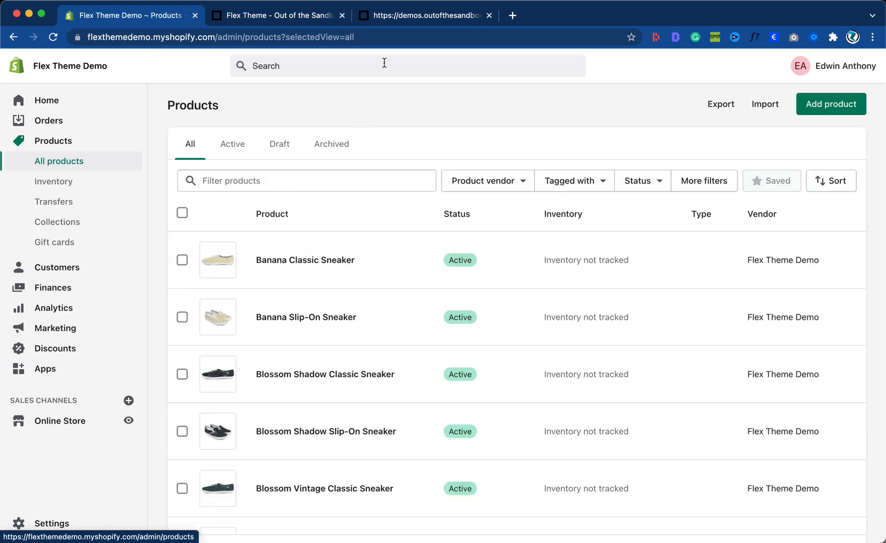
{"action": "left_click", "coordinate": [413, 16]}
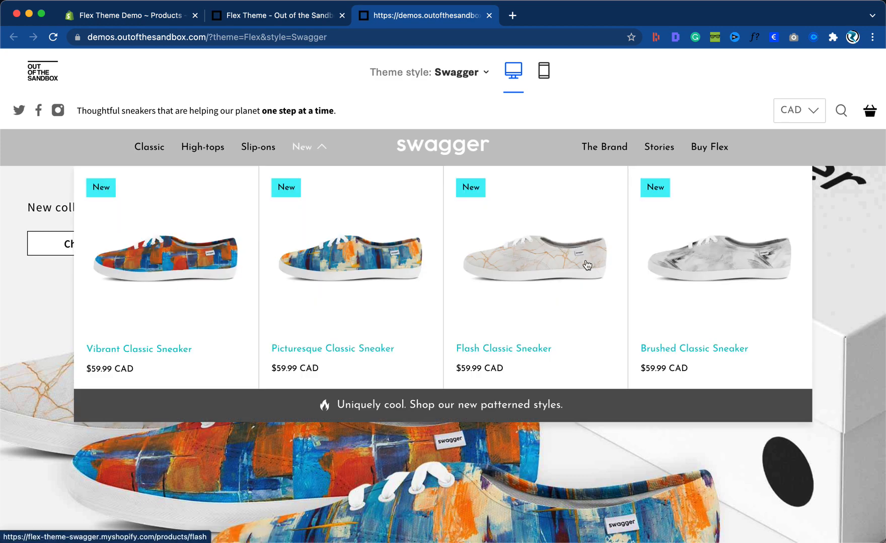
{"action": "left_click", "coordinate": [146, 20]}
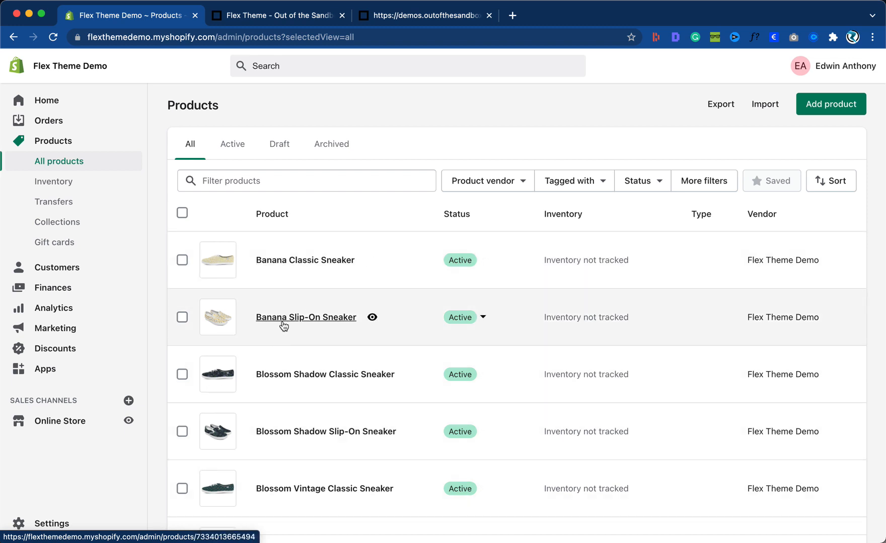
Review the Banana Classic Sneaker's media, collections and tags, and check the product conditions of the store's collections.
{"action": "left_click", "coordinate": [297, 261]}
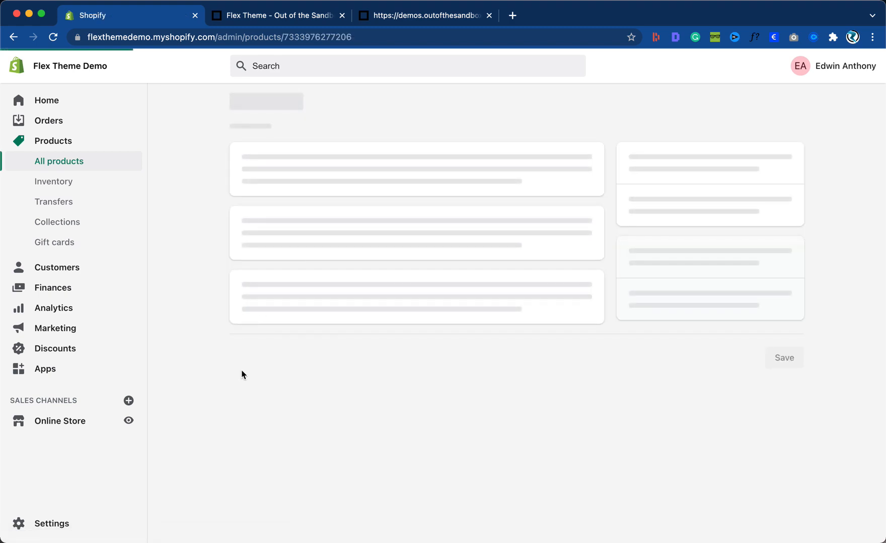
{"action": "scroll", "coordinate": [241, 375], "scroll_direction": "down", "scroll_amount": 5}
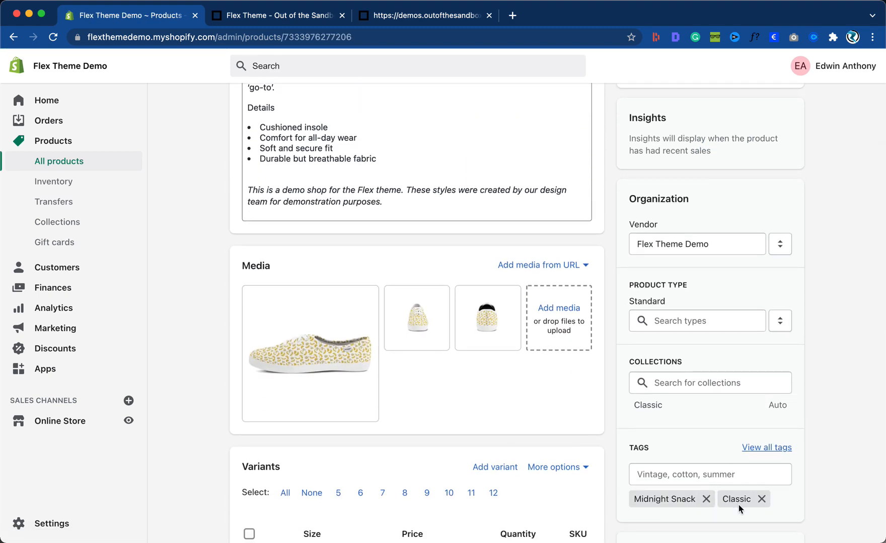
{"action": "left_click", "coordinate": [43, 224]}
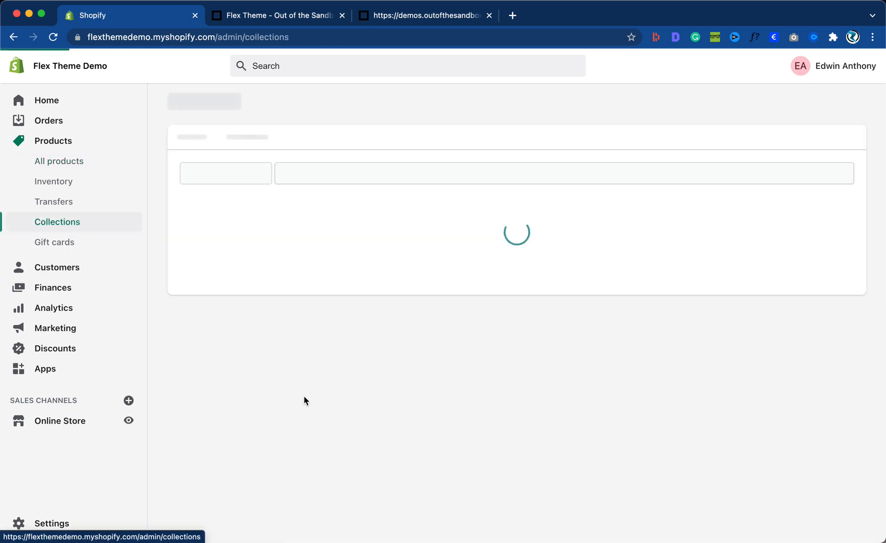
{"action": "scroll", "coordinate": [506, 409], "scroll_direction": "down", "scroll_amount": 2}
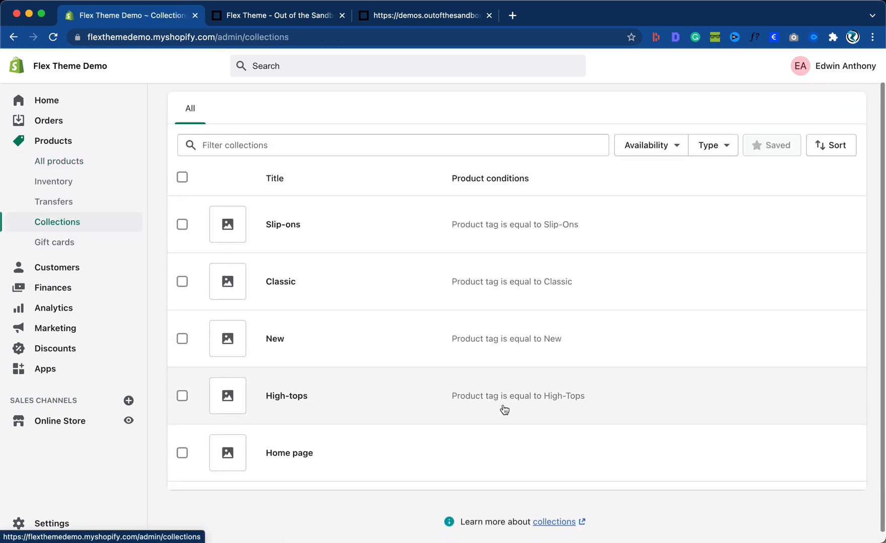
{"action": "scroll", "coordinate": [504, 411], "scroll_direction": "up", "scroll_amount": 2}
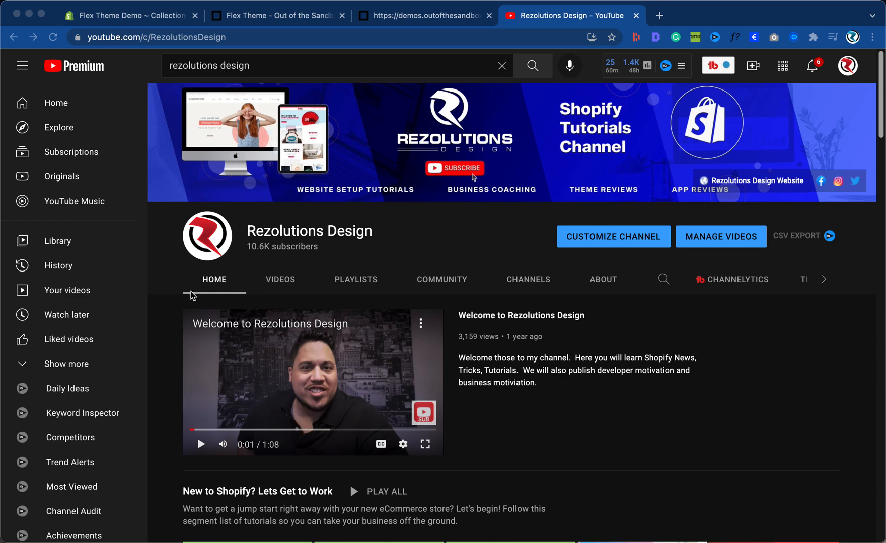
Browse the beginner Shopify tutorials on the Rezolutions Design YouTube channel and return to the store's product list.
{"action": "scroll", "coordinate": [148, 352], "scroll_direction": "down", "scroll_amount": 1}
{"action": "scroll", "coordinate": [163, 365], "scroll_direction": "down", "scroll_amount": 5}
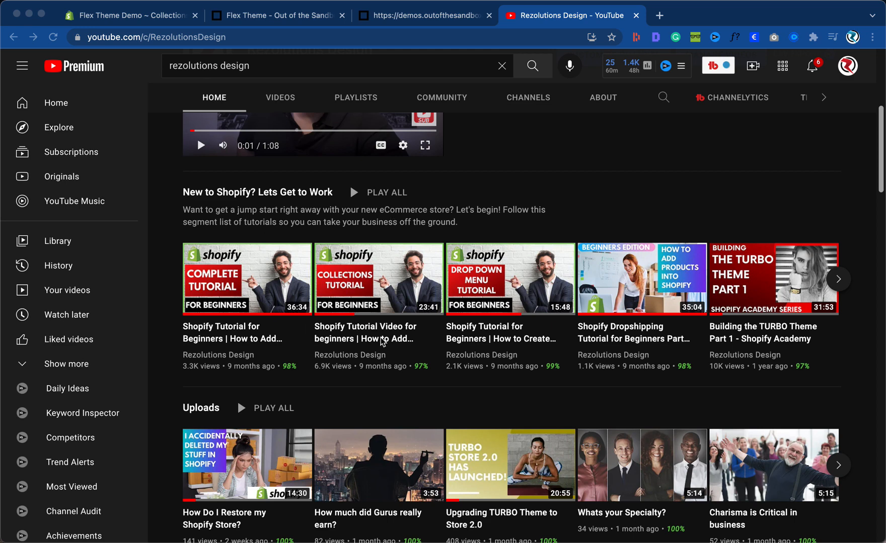
{"action": "left_click", "coordinate": [156, 19]}
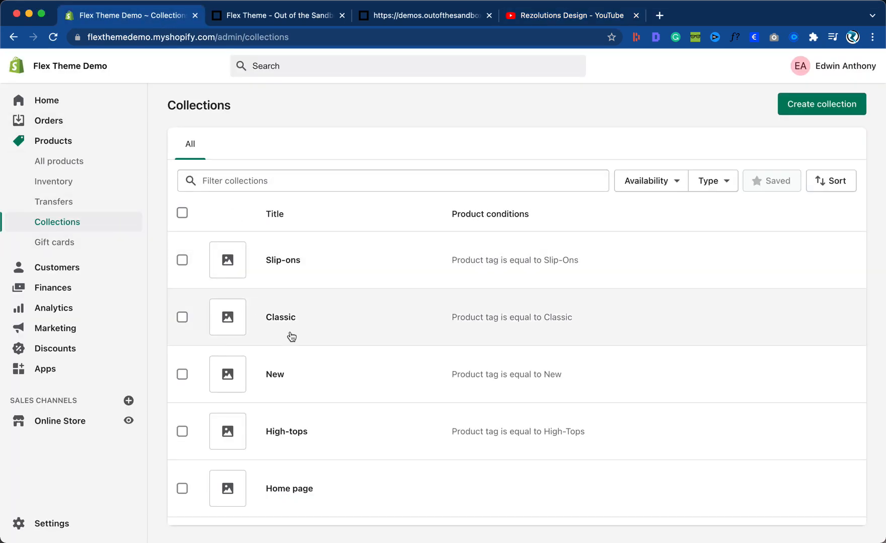
{"action": "left_click", "coordinate": [71, 168]}
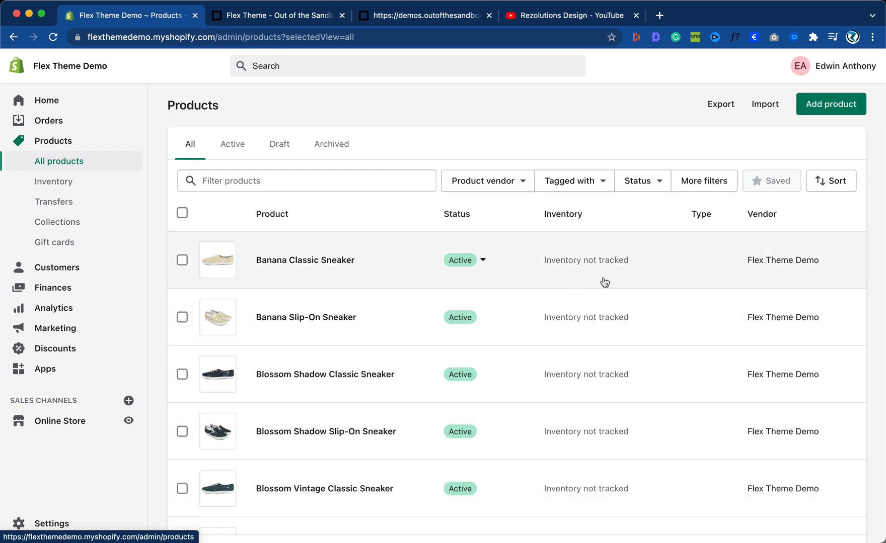
Delete the Home page collection from the store's collections.
{"action": "left_click", "coordinate": [69, 224]}
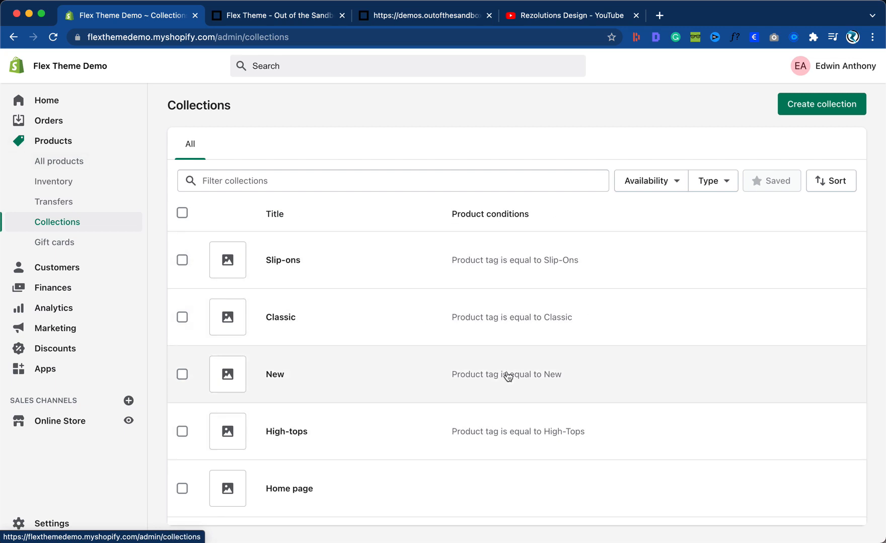
{"action": "scroll", "coordinate": [461, 399], "scroll_direction": "down", "scroll_amount": 2}
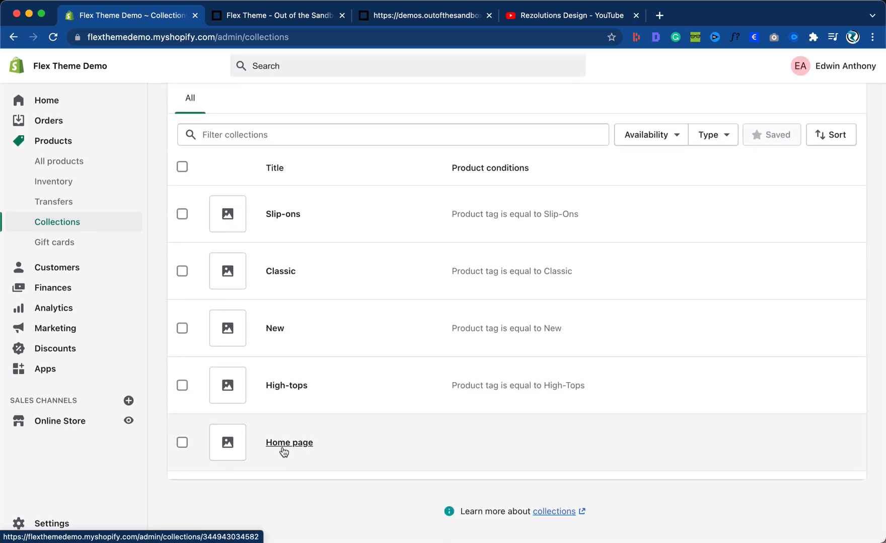
{"action": "left_click", "coordinate": [182, 443]}
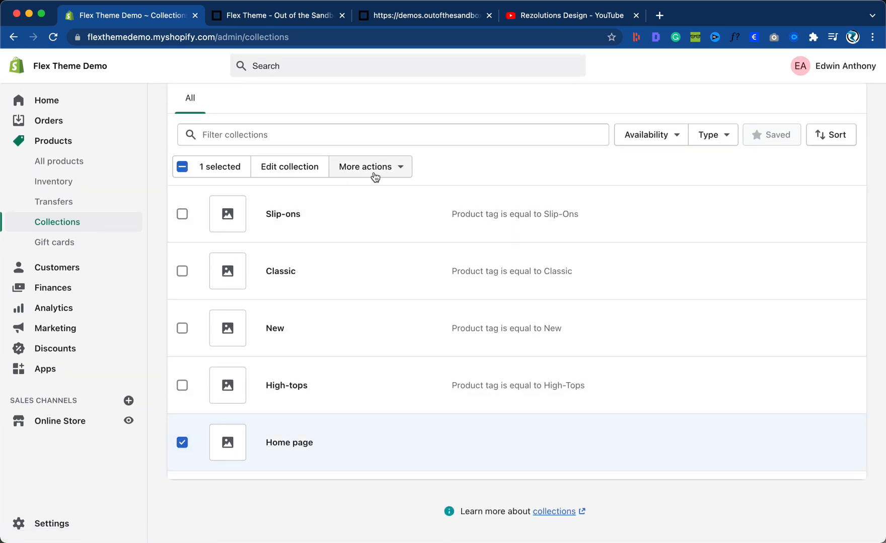
{"action": "left_click", "coordinate": [375, 171]}
{"action": "left_click", "coordinate": [353, 256]}
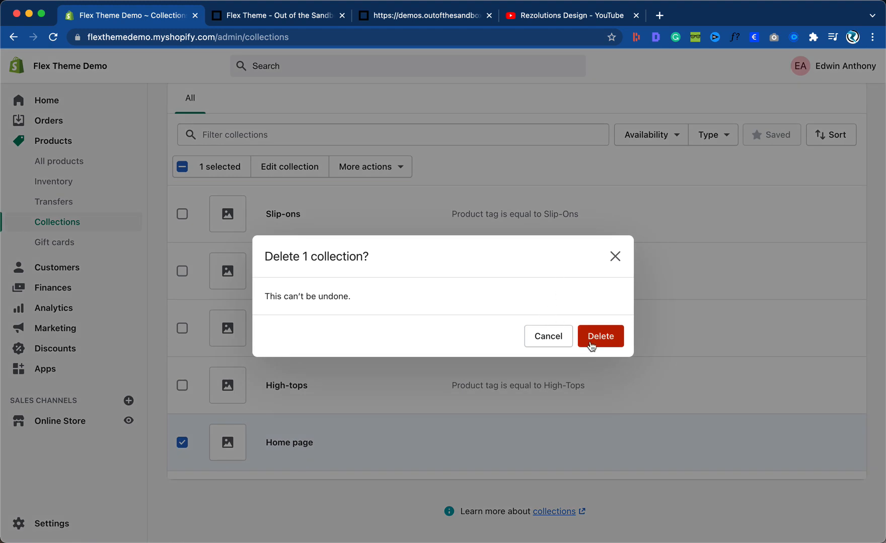
{"action": "left_click", "coordinate": [589, 337]}
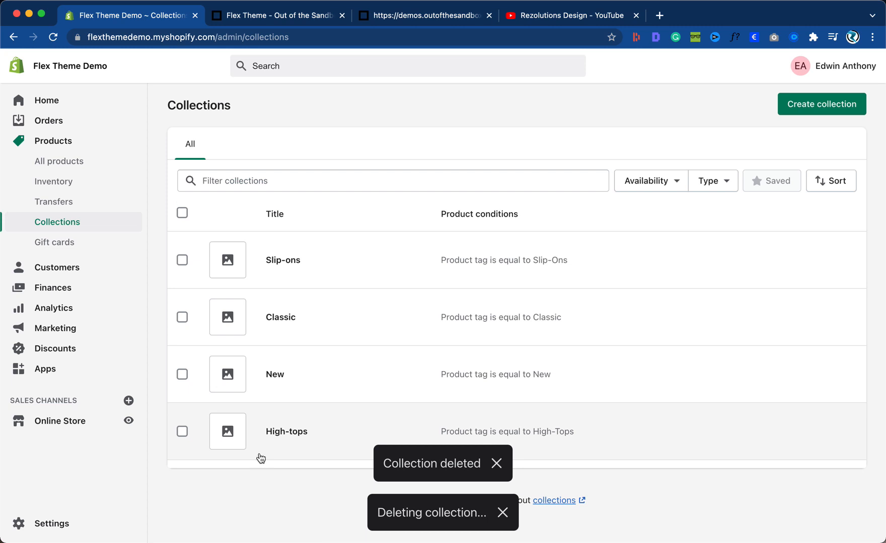
Open the Main menu in the store navigation to review its items, and glance at the related YouTube tutorials.
{"action": "left_click", "coordinate": [65, 422]}
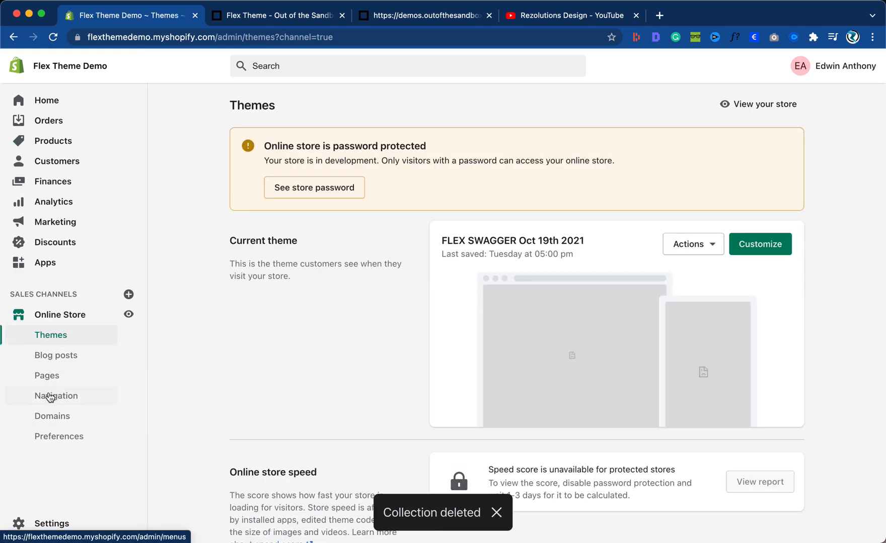
{"action": "left_click", "coordinate": [50, 397]}
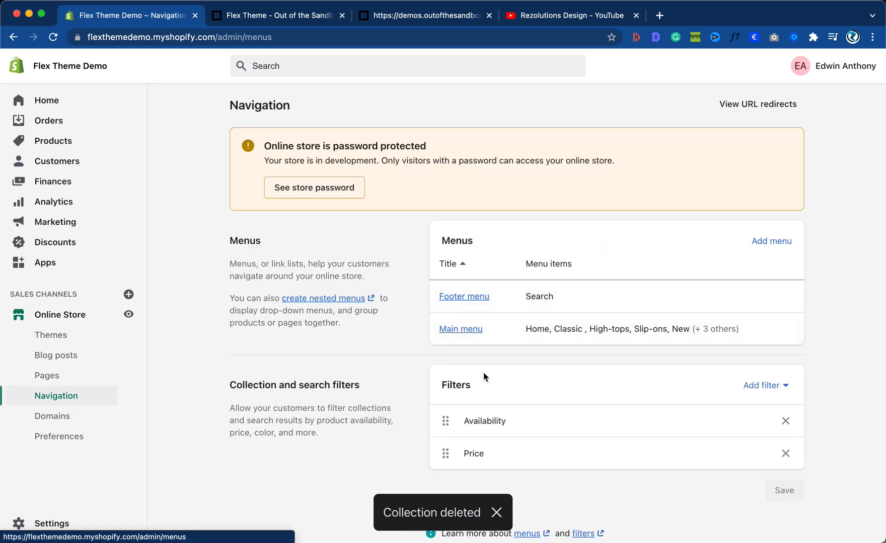
{"action": "left_click", "coordinate": [463, 331]}
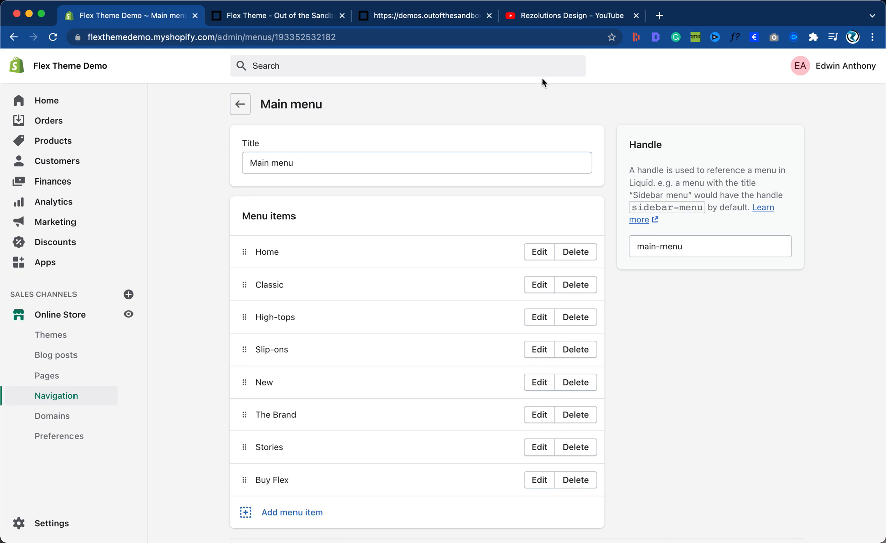
{"action": "left_click", "coordinate": [553, 15]}
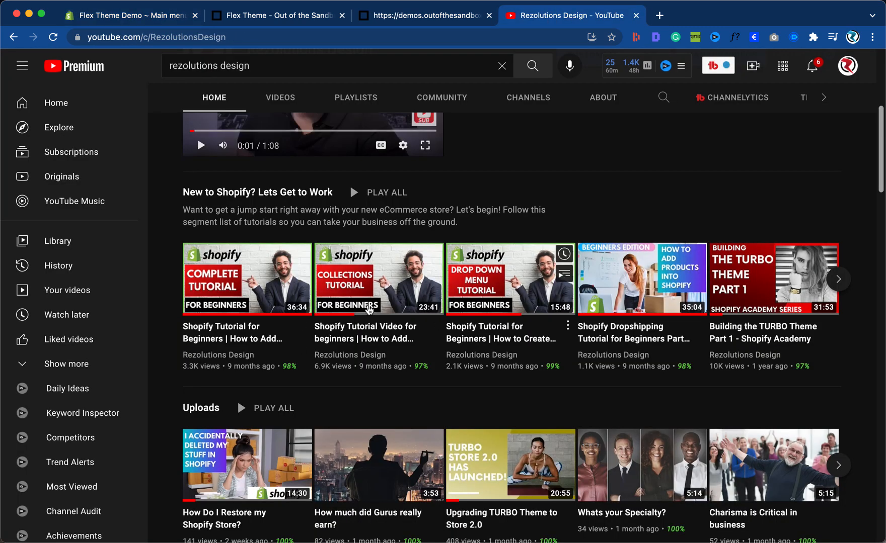
{"action": "left_click", "coordinate": [171, 17]}
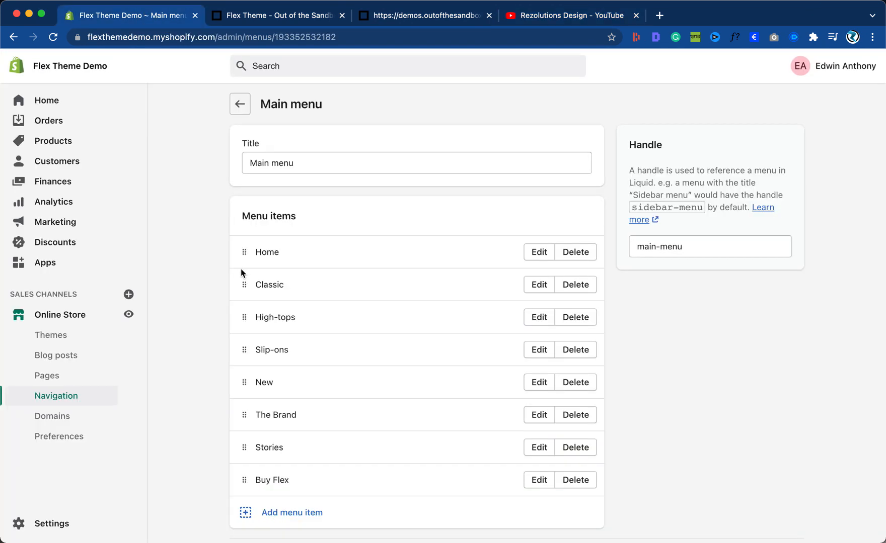
Return to the store's Themes page and close the Flex product page, Swagger demo and YouTube pages.
{"action": "left_click", "coordinate": [79, 325]}
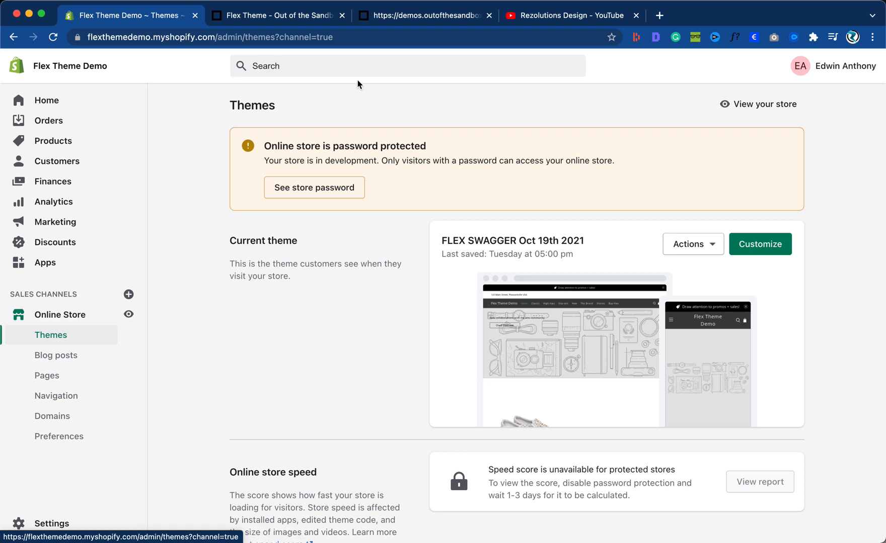
{"action": "left_click", "coordinate": [342, 16]}
{"action": "left_click", "coordinate": [342, 16]}
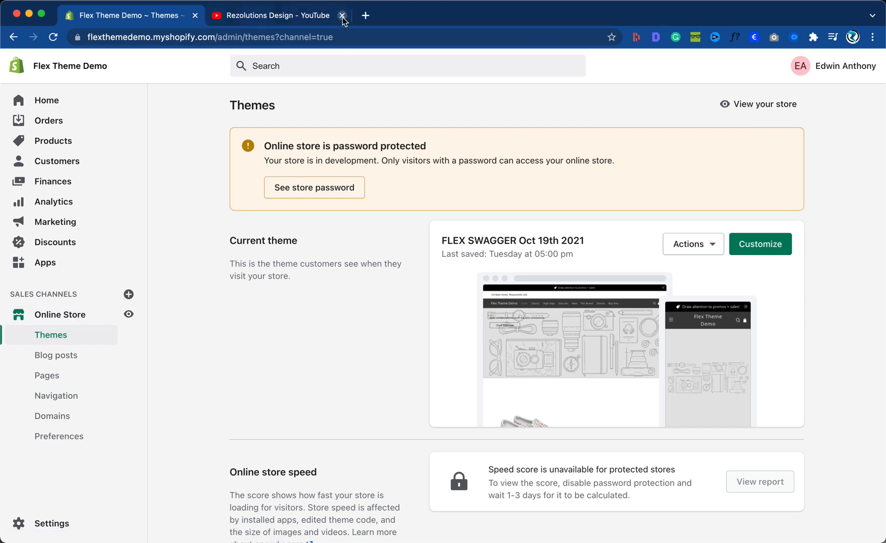
{"action": "left_click", "coordinate": [342, 16]}
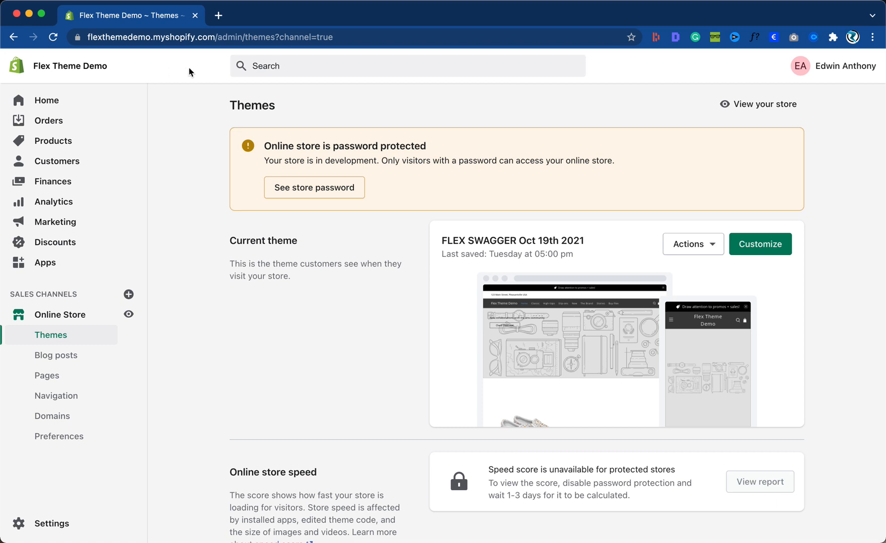
Open the theme editor for the current theme, FLEX SWAGGER Oct 19th 2021, in a separate browser tab.
{"action": "right_click", "coordinate": [766, 249]}
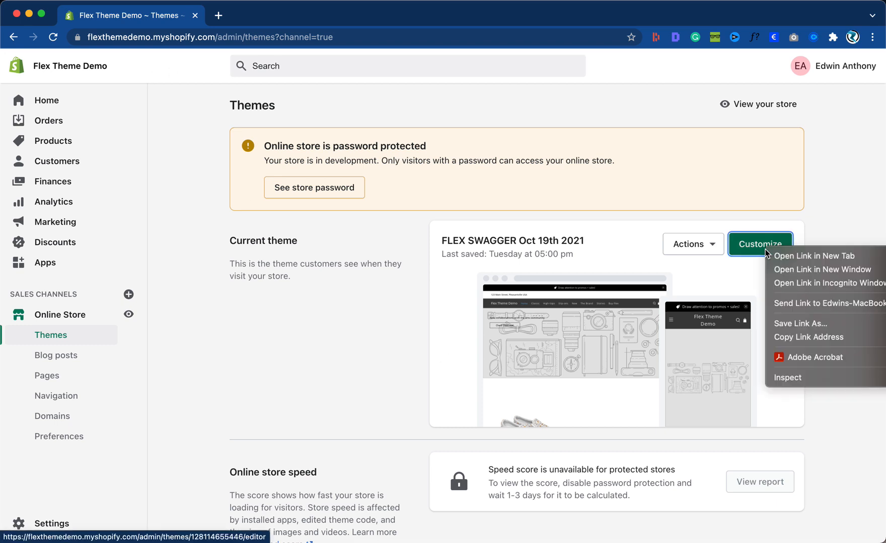
{"action": "left_click", "coordinate": [777, 257]}
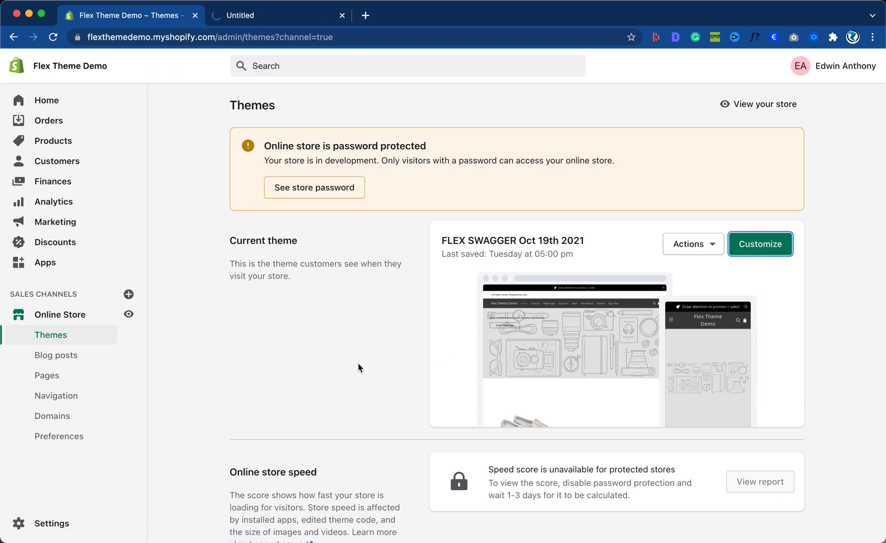
{"action": "left_click", "coordinate": [276, 14]}
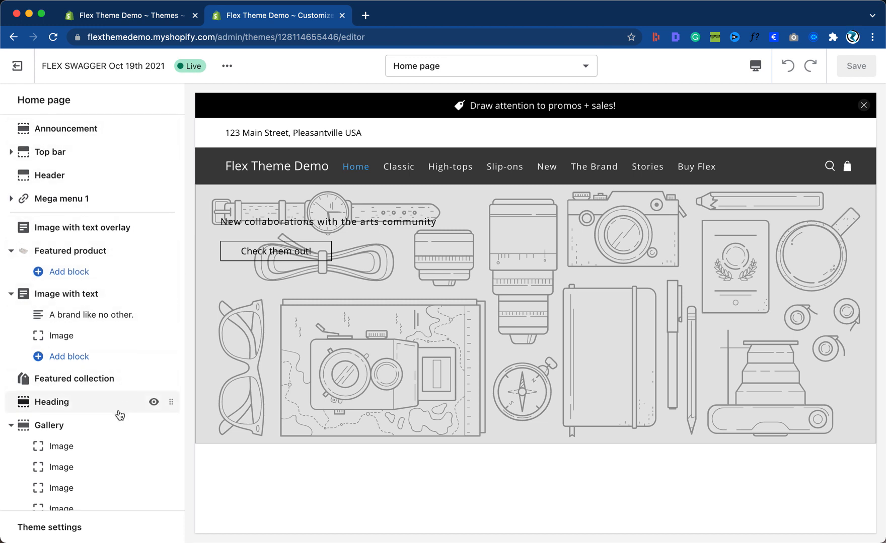
Look through the Home page sections in the theme editor, from Announcement down to Icon bar and Footer.
{"action": "scroll", "coordinate": [120, 413], "scroll_direction": "down", "scroll_amount": 3}
{"action": "scroll", "coordinate": [120, 416], "scroll_direction": "up", "scroll_amount": 3}
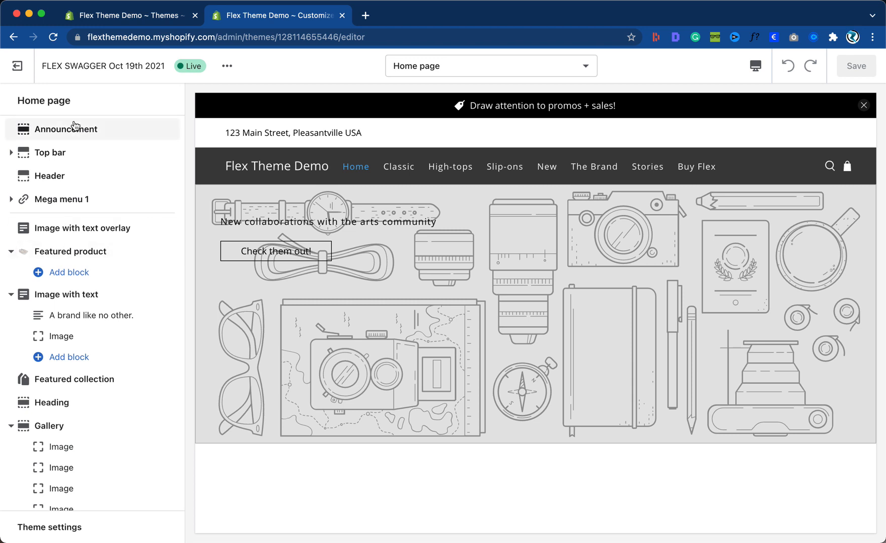
{"action": "scroll", "coordinate": [76, 270], "scroll_direction": "down", "scroll_amount": 1}
{"action": "scroll", "coordinate": [75, 270], "scroll_direction": "down", "scroll_amount": 5}
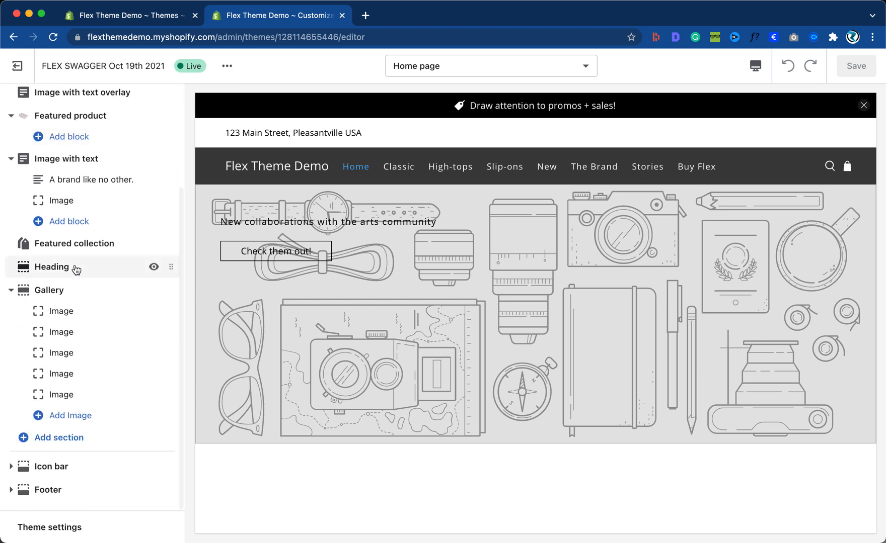
Open the theme settings, look through the categories from Layout to Checkout, and return to the Home page sections.
{"action": "left_click", "coordinate": [49, 529]}
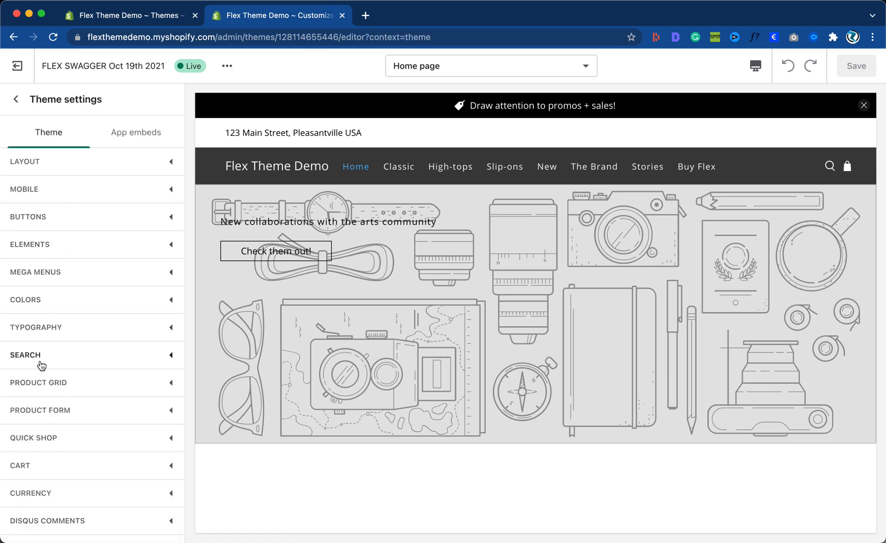
{"action": "scroll", "coordinate": [36, 499], "scroll_direction": "down", "scroll_amount": 3}
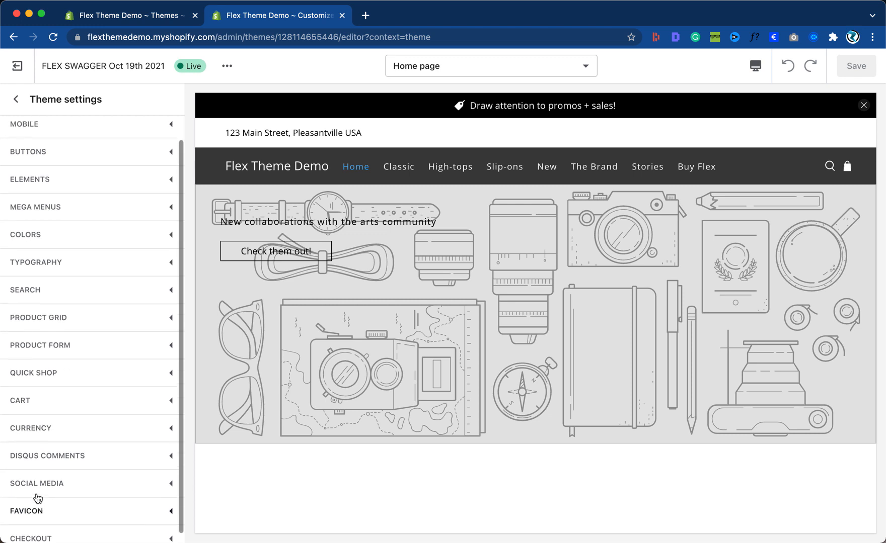
{"action": "scroll", "coordinate": [36, 498], "scroll_direction": "up", "scroll_amount": 3}
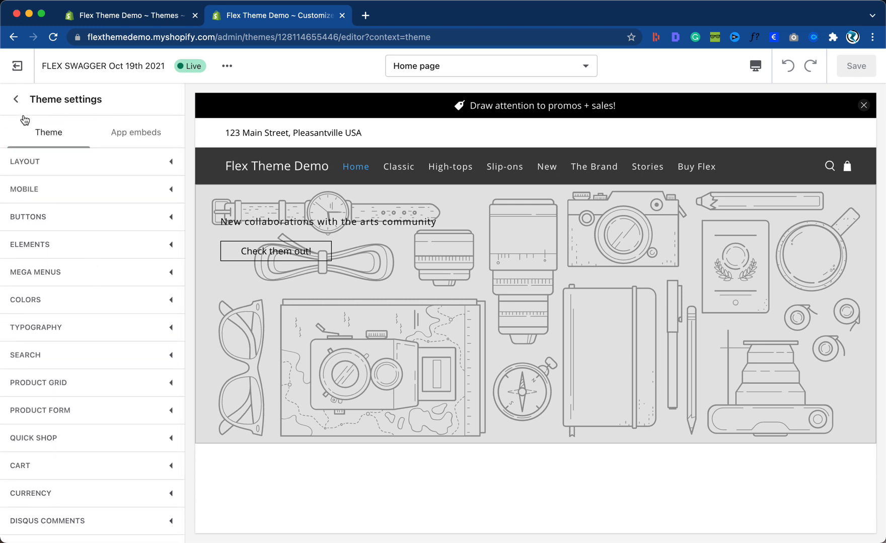
{"action": "left_click", "coordinate": [15, 99]}
{"action": "scroll", "coordinate": [89, 252], "scroll_direction": "up", "scroll_amount": 5}
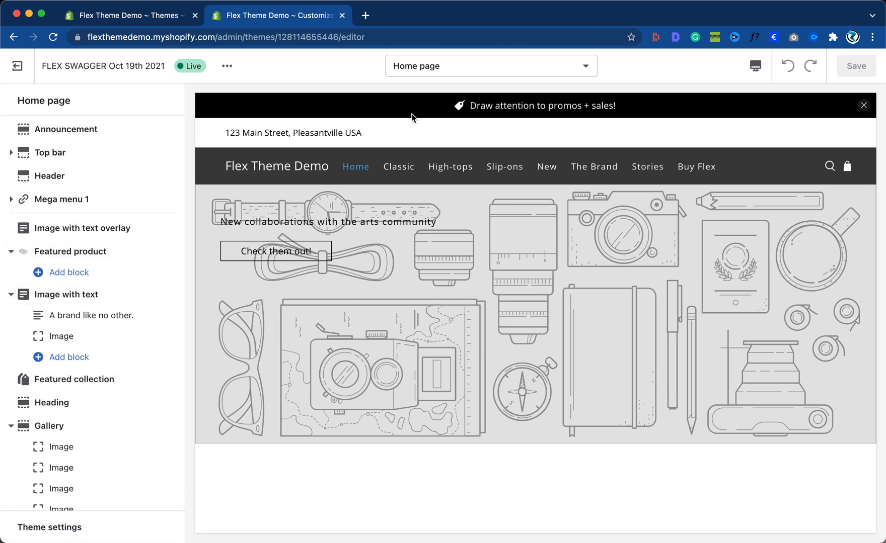
Go to outofthesandbox.com in a new browser tab and open the Flex Theme product page.
{"action": "left_click", "coordinate": [367, 15]}
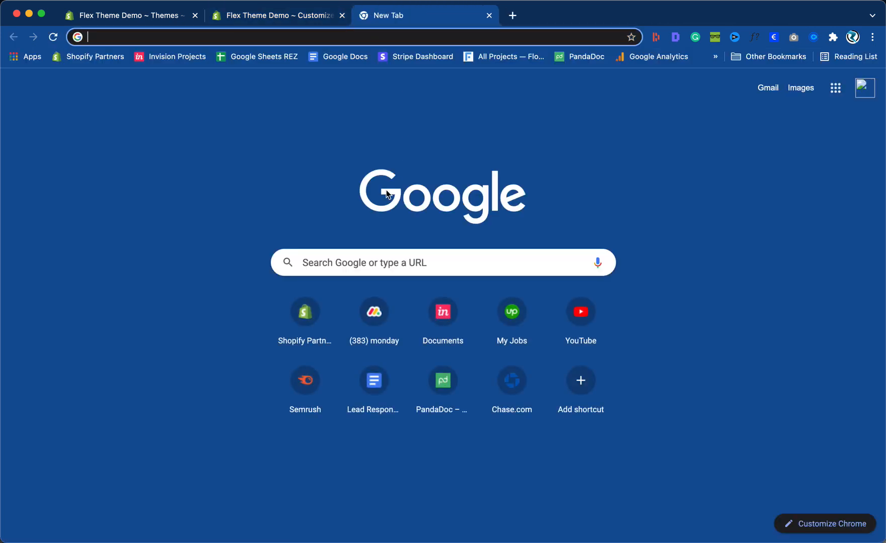
{"action": "type", "text": "out"}
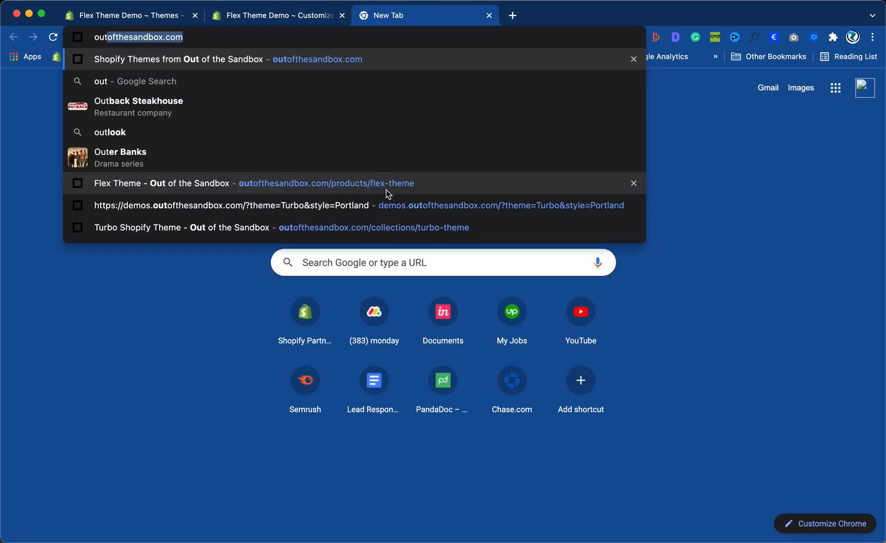
{"action": "key", "text": "Return"}
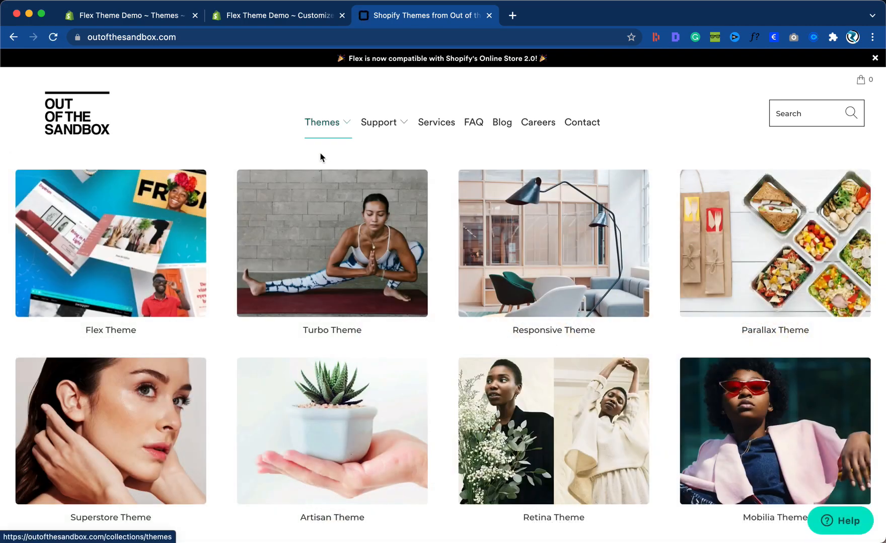
{"action": "left_click", "coordinate": [176, 268]}
Open the Swagger demo store from the Flex theme's style previews, dismiss its promotional popup and agree to the cookie notice.
{"action": "scroll", "coordinate": [415, 433], "scroll_direction": "down", "scroll_amount": 3}
{"action": "scroll", "coordinate": [415, 433], "scroll_direction": "down", "scroll_amount": 20}
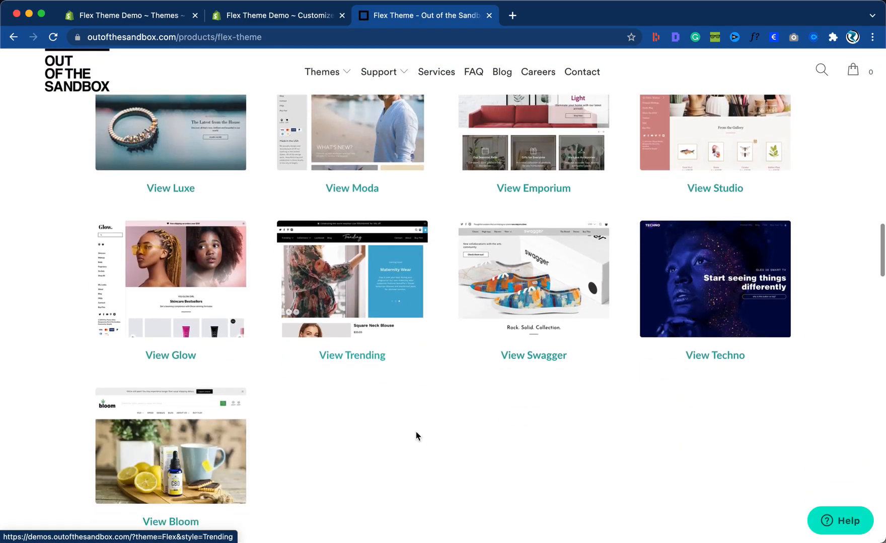
{"action": "left_click", "coordinate": [501, 301]}
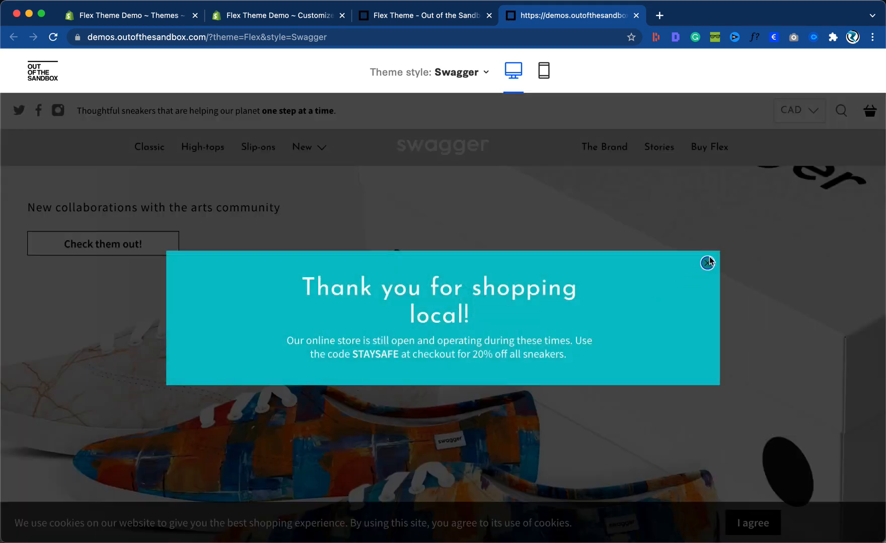
{"action": "left_click", "coordinate": [707, 262]}
{"action": "left_click", "coordinate": [754, 527]}
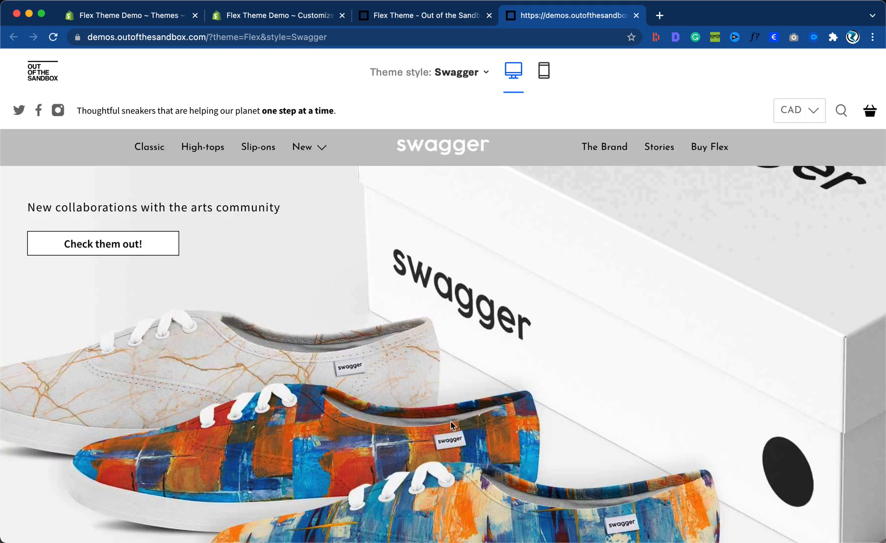
Look over the Swagger demo home page, dismiss the list of downloaded gallery images and return to the hero banner.
{"action": "scroll", "coordinate": [431, 405], "scroll_direction": "down", "scroll_amount": 2}
{"action": "scroll", "coordinate": [696, 206], "scroll_direction": "up", "scroll_amount": 2}
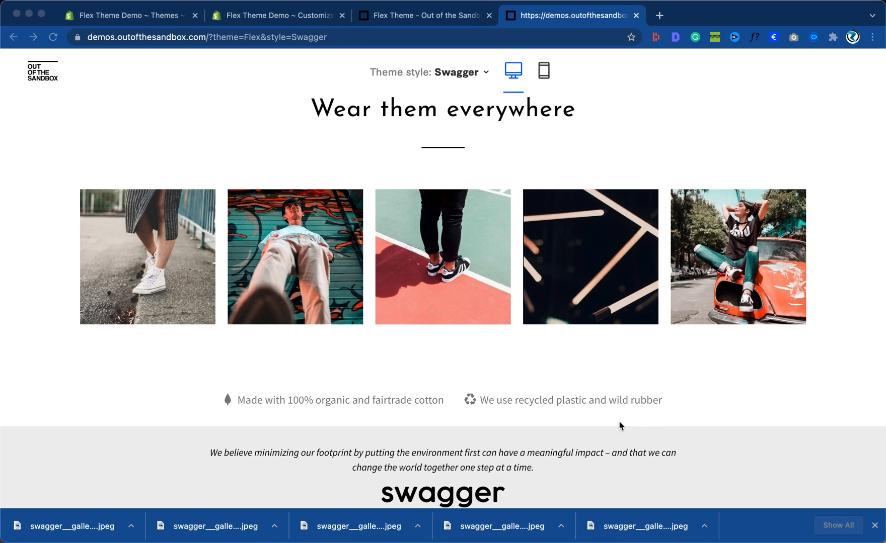
{"action": "left_click", "coordinate": [875, 527]}
{"action": "scroll", "coordinate": [446, 472], "scroll_direction": "up", "scroll_amount": 10}
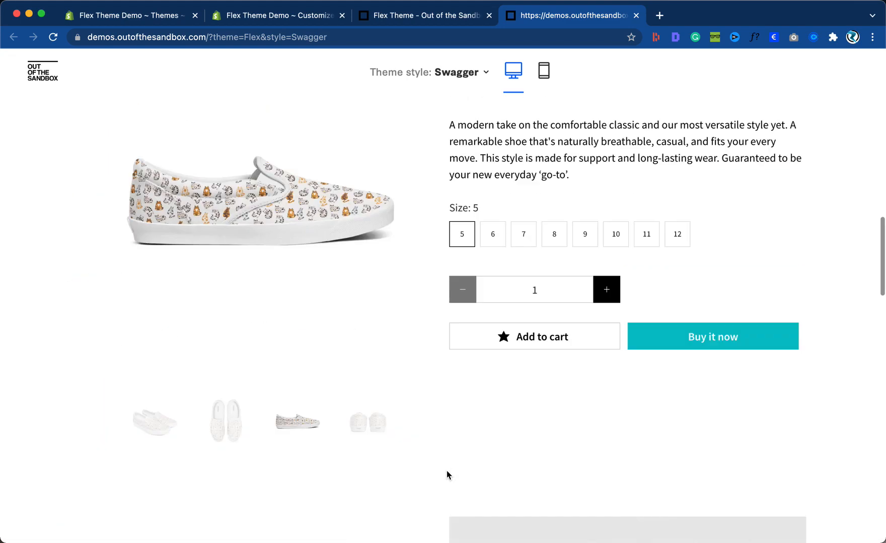
{"action": "scroll", "coordinate": [446, 475], "scroll_direction": "up", "scroll_amount": 10}
{"action": "scroll", "coordinate": [447, 474], "scroll_direction": "down", "scroll_amount": 3}
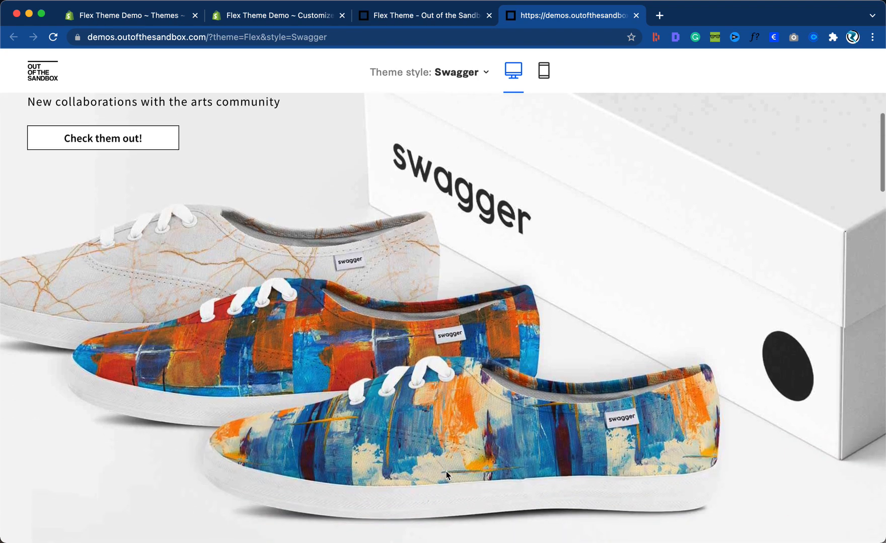
{"action": "scroll", "coordinate": [446, 473], "scroll_direction": "up", "scroll_amount": 1}
{"action": "scroll", "coordinate": [446, 470], "scroll_direction": "up", "scroll_amount": 2}
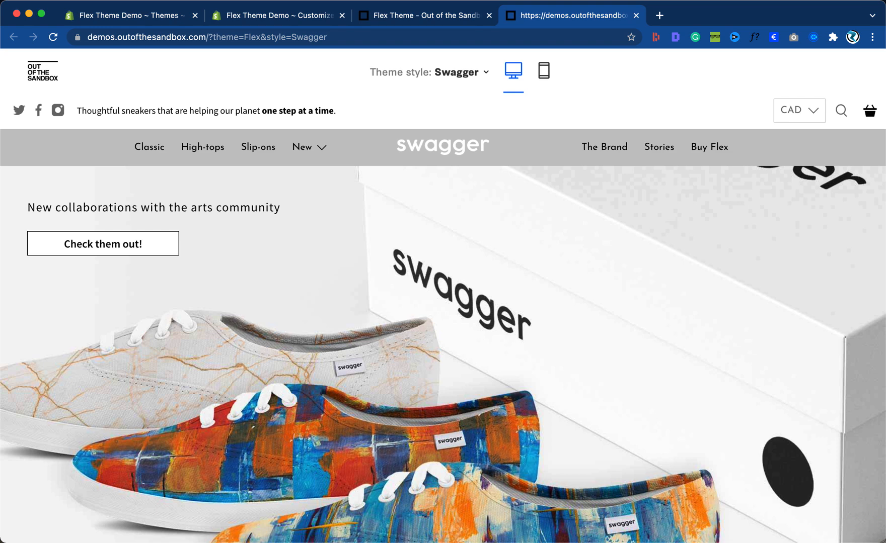
Review the saved images in the Homepage Images folder and its parent Flex Theme folder in Finder, and close the window.
{"action": "left_click", "coordinate": [327, 542]}
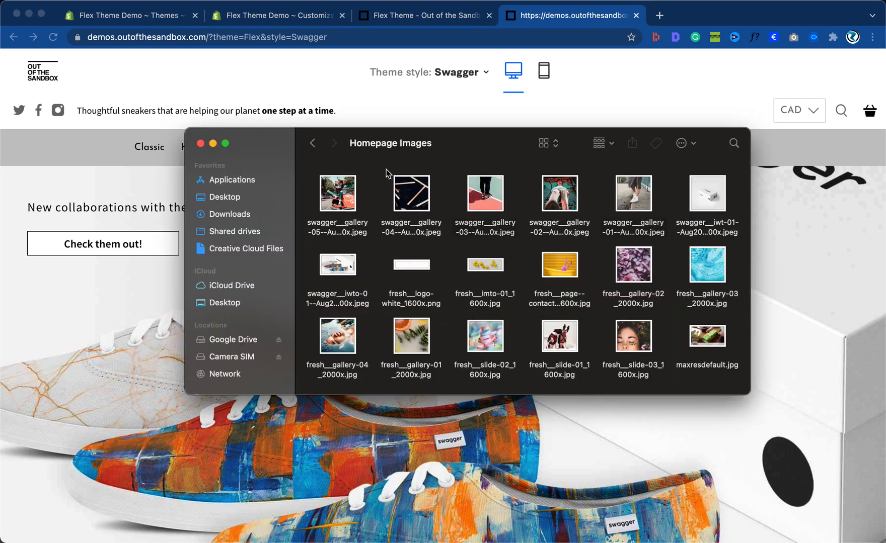
{"action": "scroll", "coordinate": [451, 308], "scroll_direction": "down", "scroll_amount": 3}
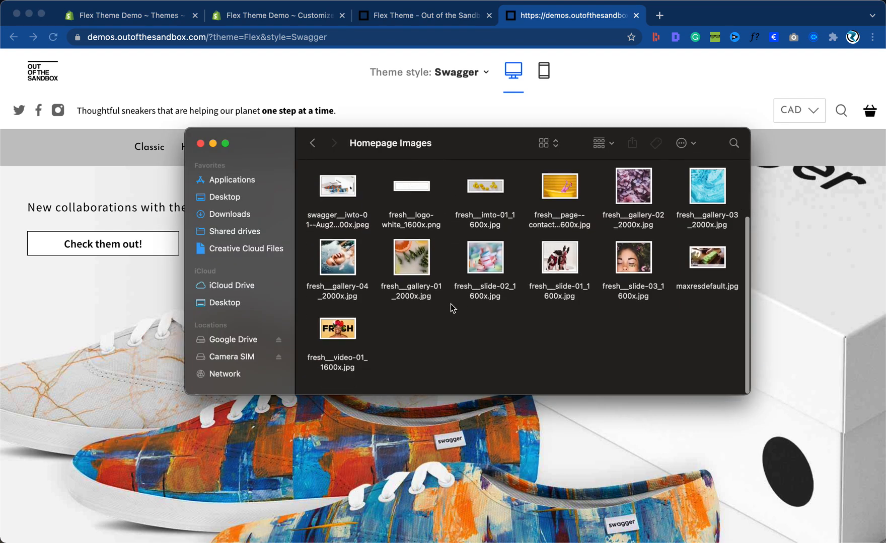
{"action": "scroll", "coordinate": [452, 308], "scroll_direction": "up", "scroll_amount": 3}
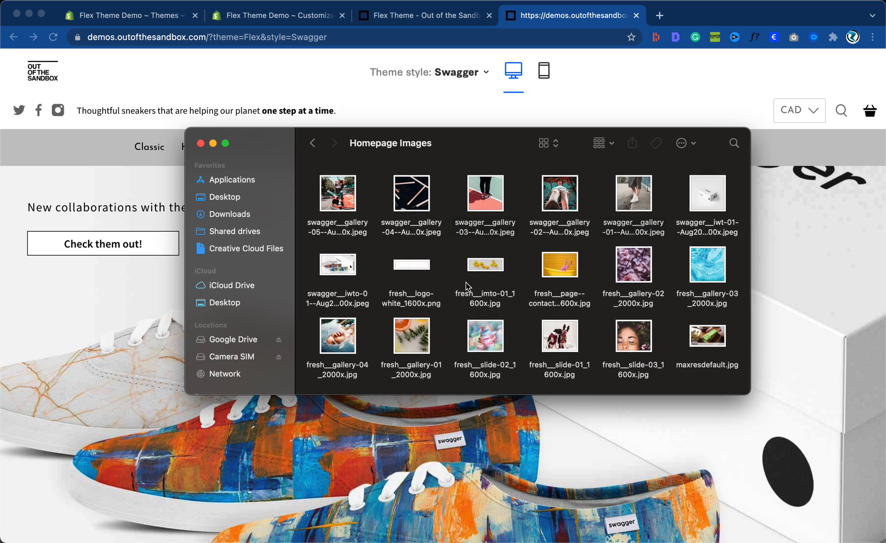
{"action": "left_click", "coordinate": [312, 143]}
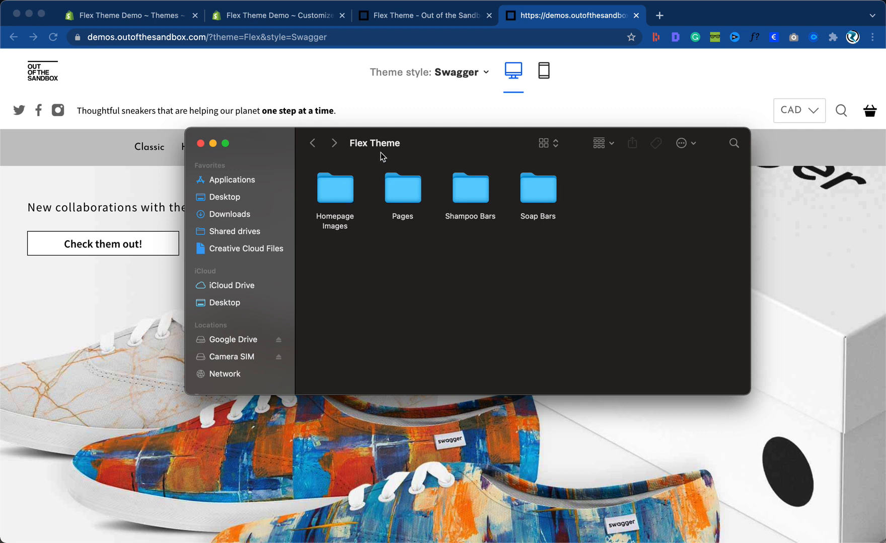
{"action": "mouse_move", "coordinate": [385, 145]}
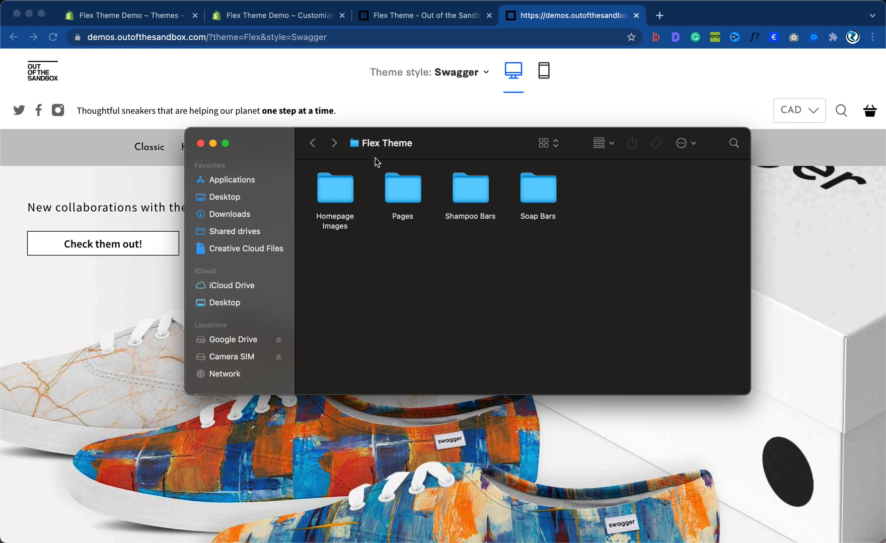
{"action": "double_click", "coordinate": [333, 199]}
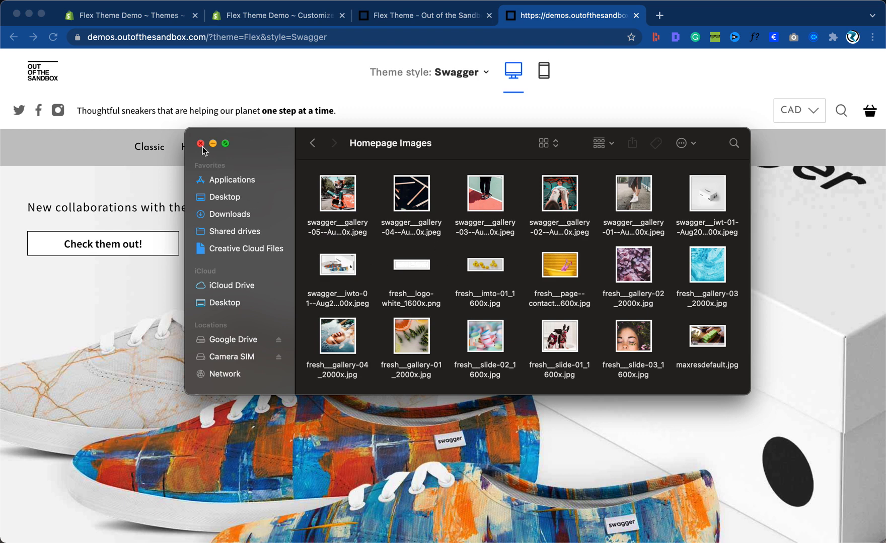
{"action": "left_click", "coordinate": [201, 145]}
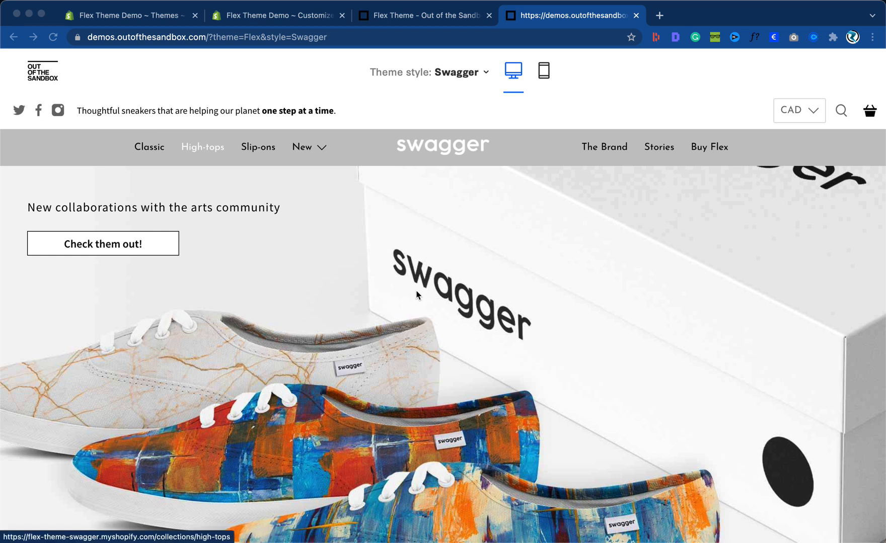
Check the hero banner's image options and look through the demo home page's image sections, returning to the hero banner.
{"action": "right_click", "coordinate": [421, 295]}
{"action": "left_click", "coordinate": [359, 298]}
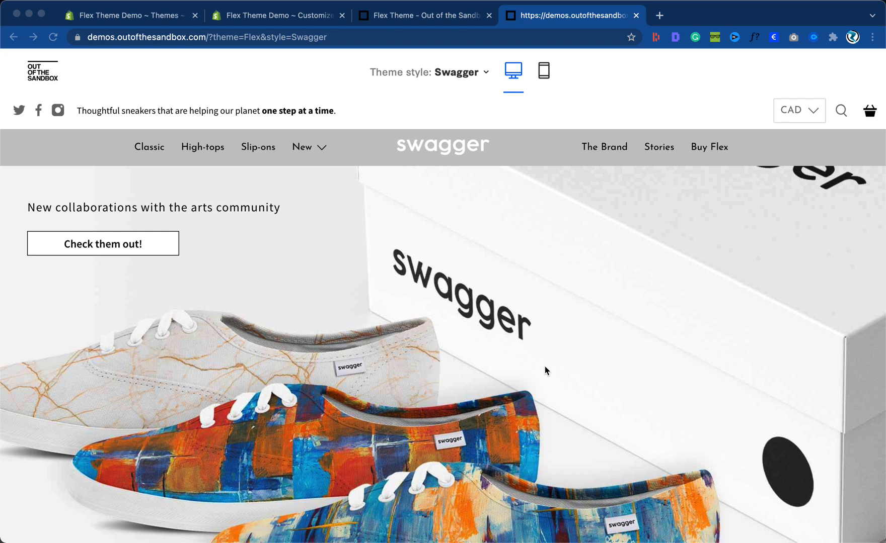
{"action": "scroll", "coordinate": [545, 370], "scroll_direction": "down", "scroll_amount": 10}
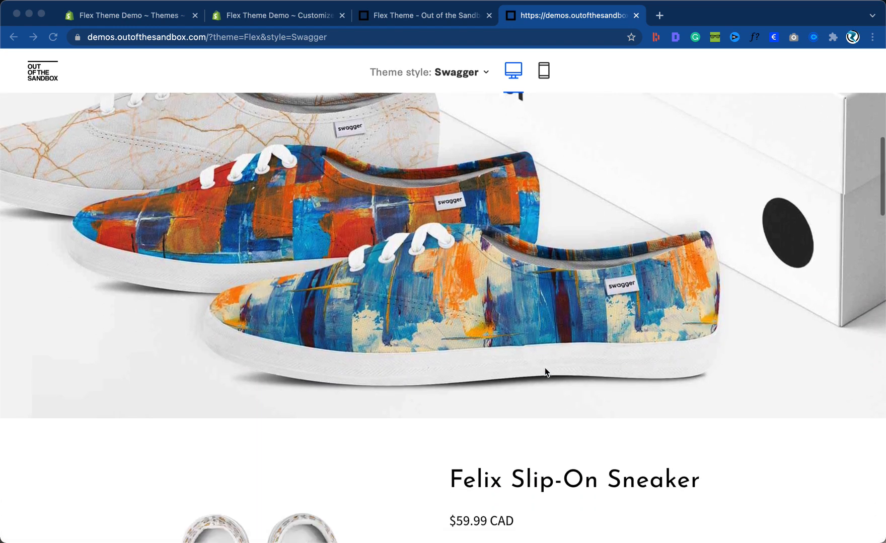
{"action": "scroll", "coordinate": [545, 371], "scroll_direction": "down", "scroll_amount": 15}
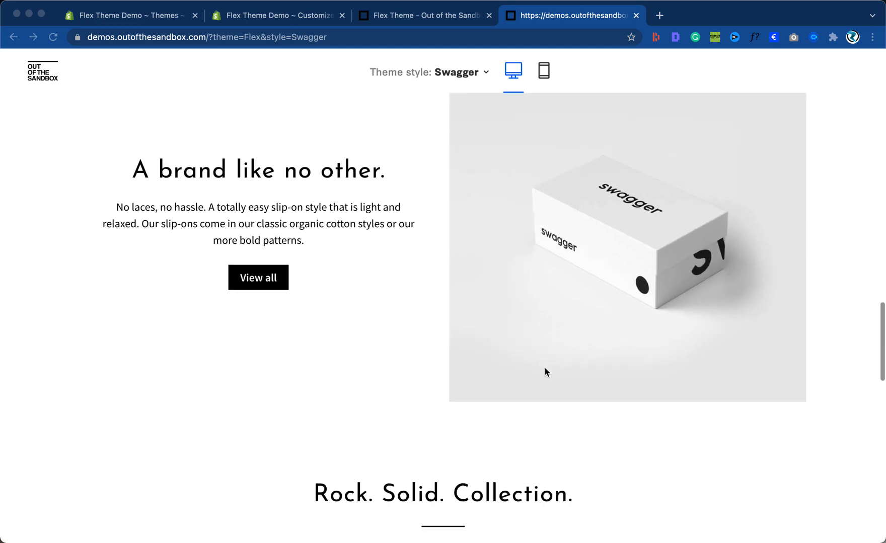
{"action": "scroll", "coordinate": [544, 371], "scroll_direction": "down", "scroll_amount": 5}
{"action": "scroll", "coordinate": [545, 371], "scroll_direction": "up", "scroll_amount": 20}
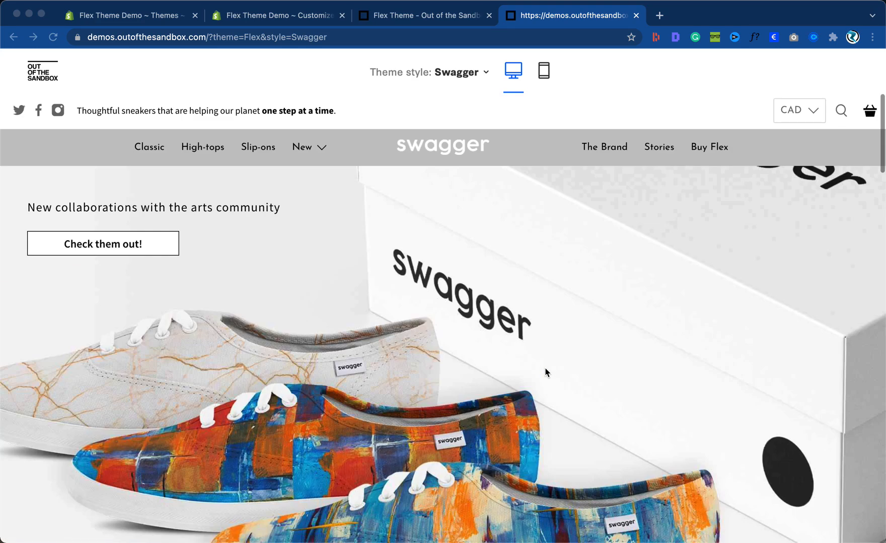
Save the demo's white Swagger header logo to the Desktop as swagger__logo-white_400x and dismiss the download notice.
{"action": "left_click", "coordinate": [250, 17]}
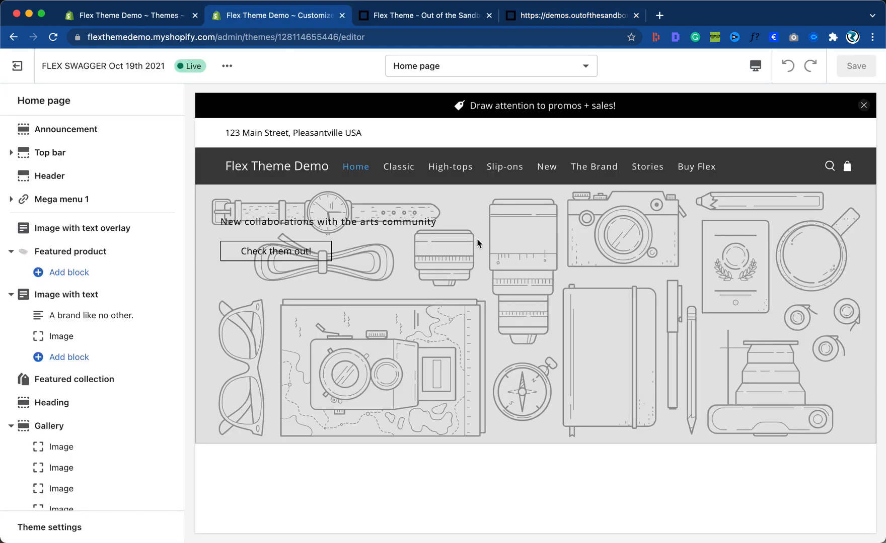
{"action": "left_click", "coordinate": [521, 18]}
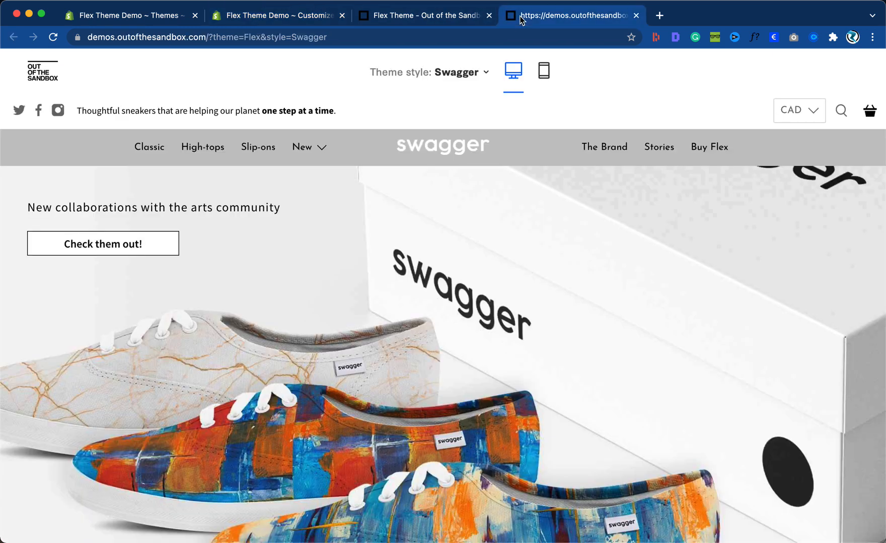
{"action": "right_click", "coordinate": [430, 148]}
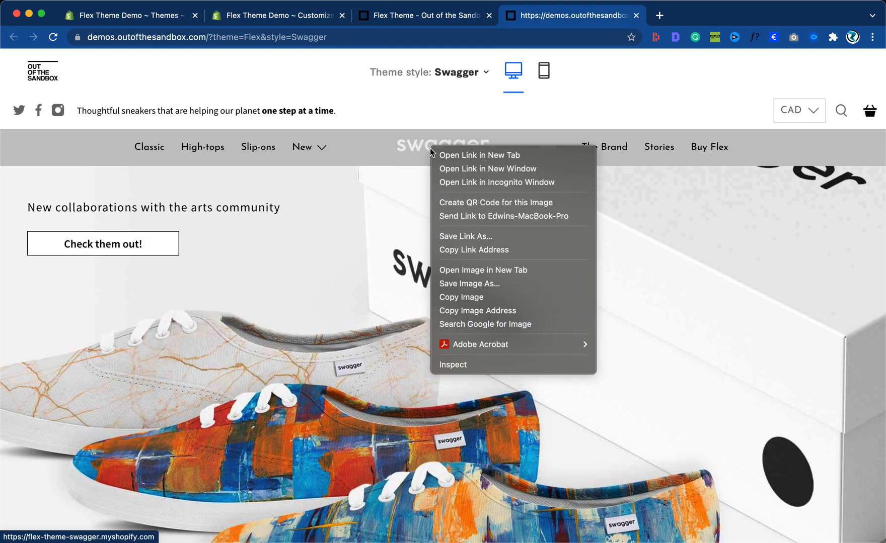
{"action": "left_click", "coordinate": [497, 284]}
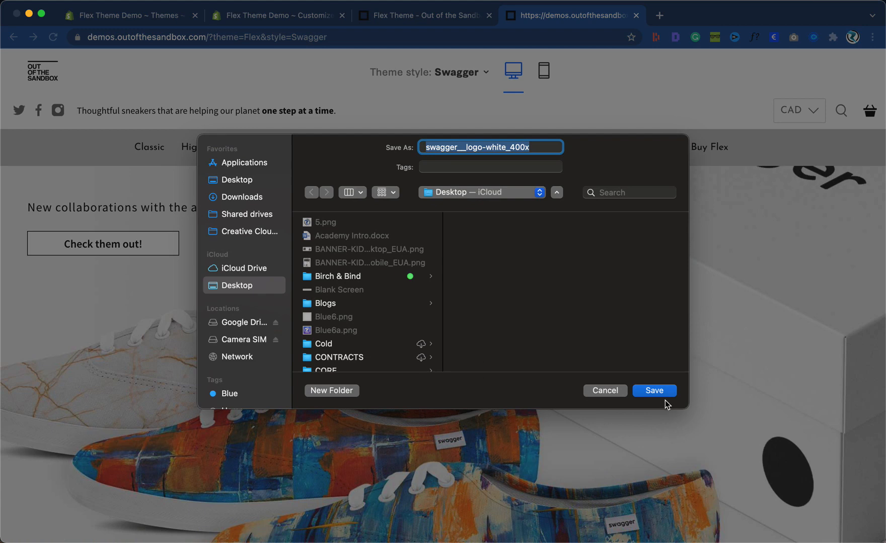
{"action": "left_click", "coordinate": [662, 393]}
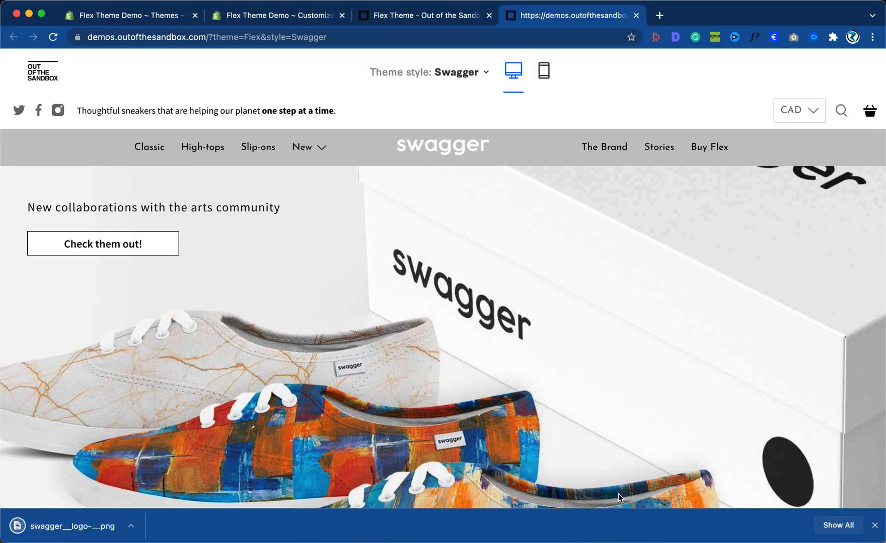
{"action": "left_click", "coordinate": [874, 525]}
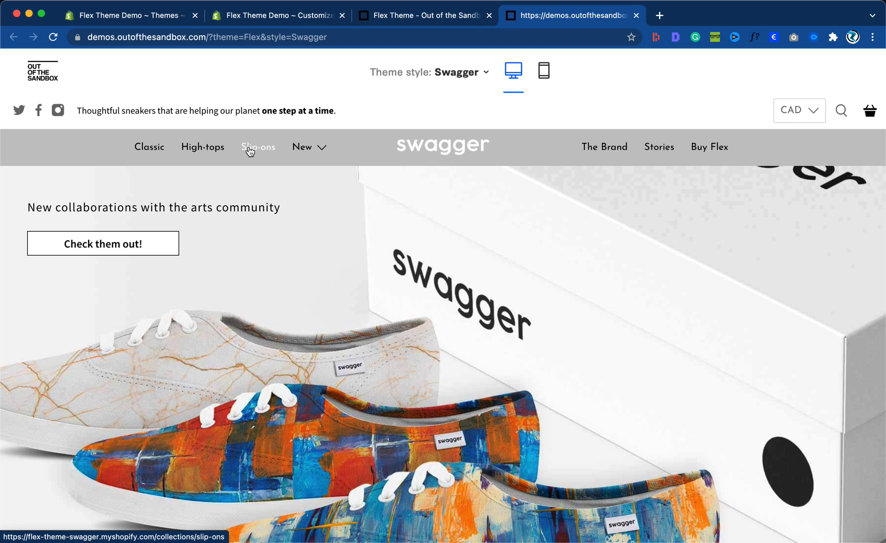
Open the store's Main menu under Navigation and review the Classic item's link and tag filter without changing them.
{"action": "mouse_move", "coordinate": [325, 153]}
{"action": "left_click", "coordinate": [140, 19]}
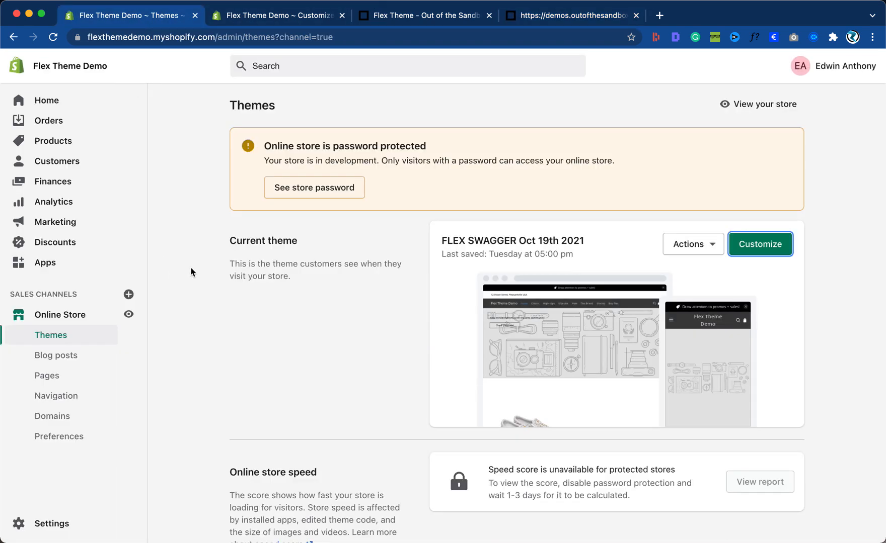
{"action": "left_click", "coordinate": [59, 396]}
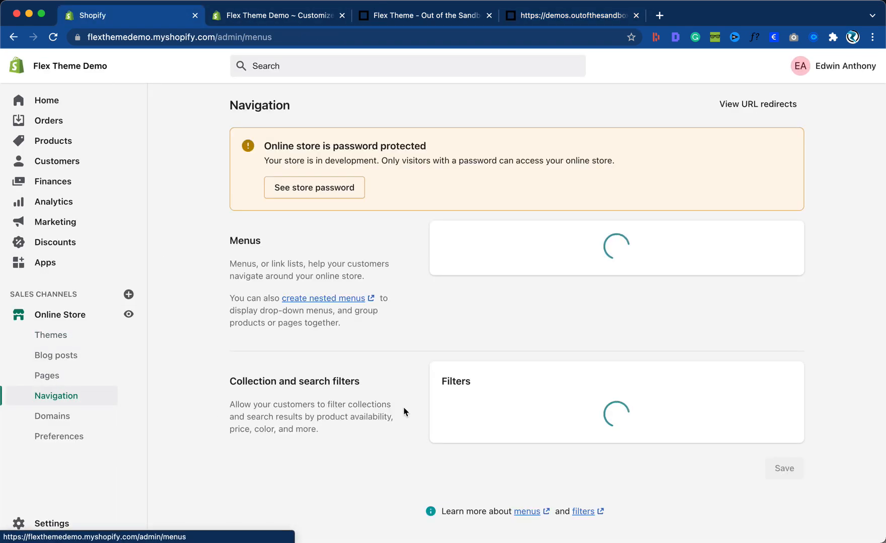
{"action": "left_click", "coordinate": [457, 330]}
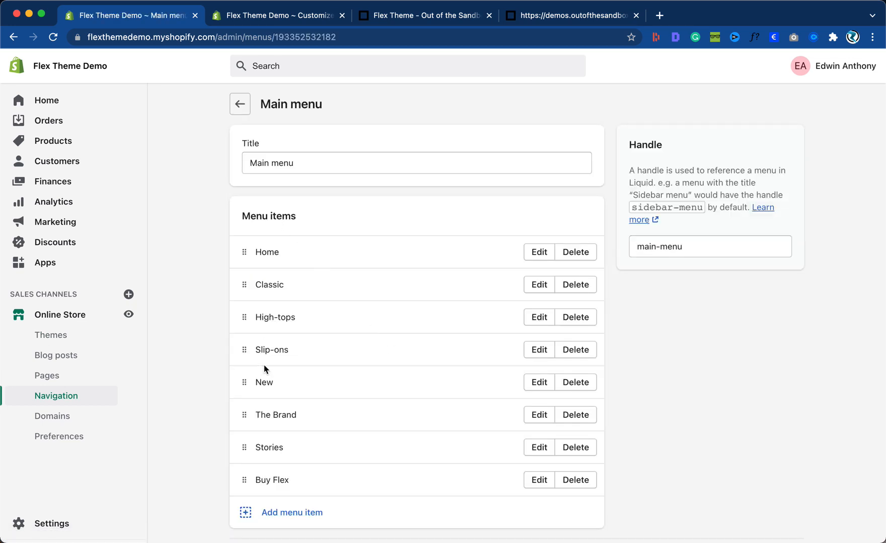
{"action": "left_click", "coordinate": [539, 285]}
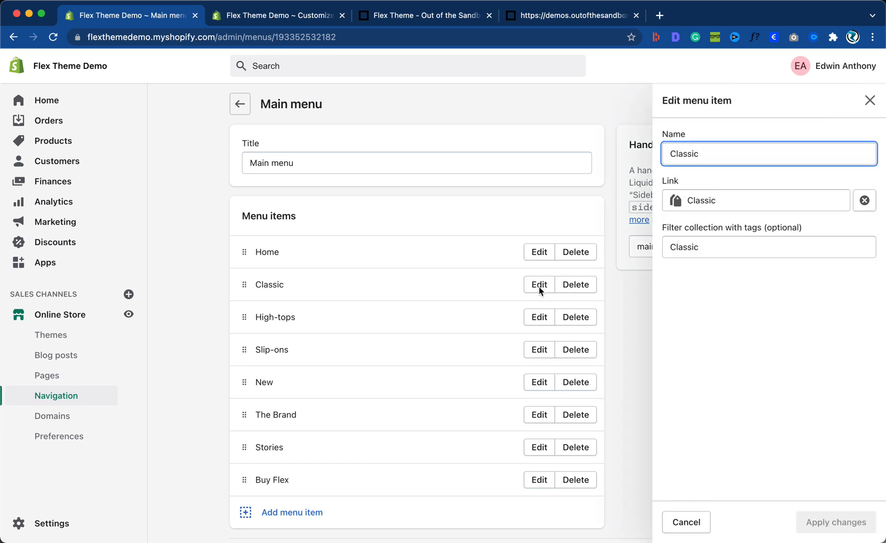
{"action": "left_click", "coordinate": [691, 532]}
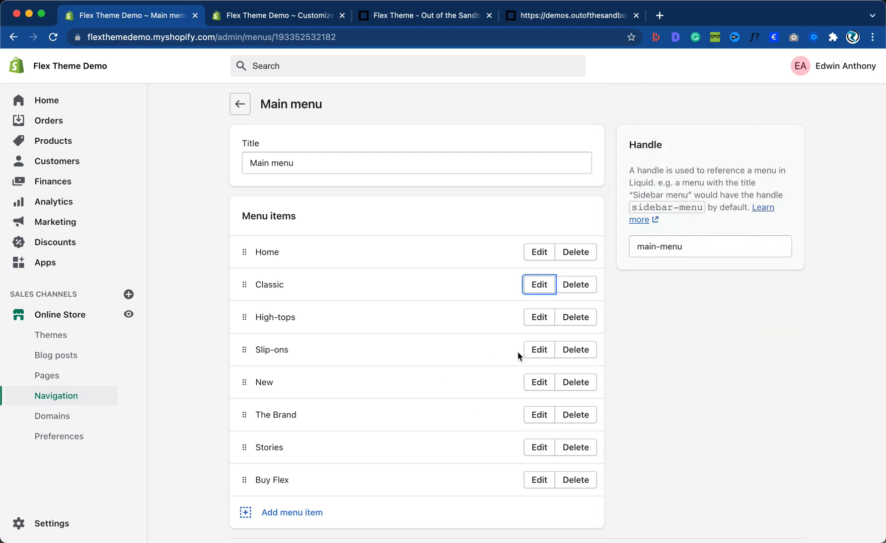
Return to the theme editor, preview the Classic collection page and look through its products.
{"action": "left_click", "coordinate": [251, 21]}
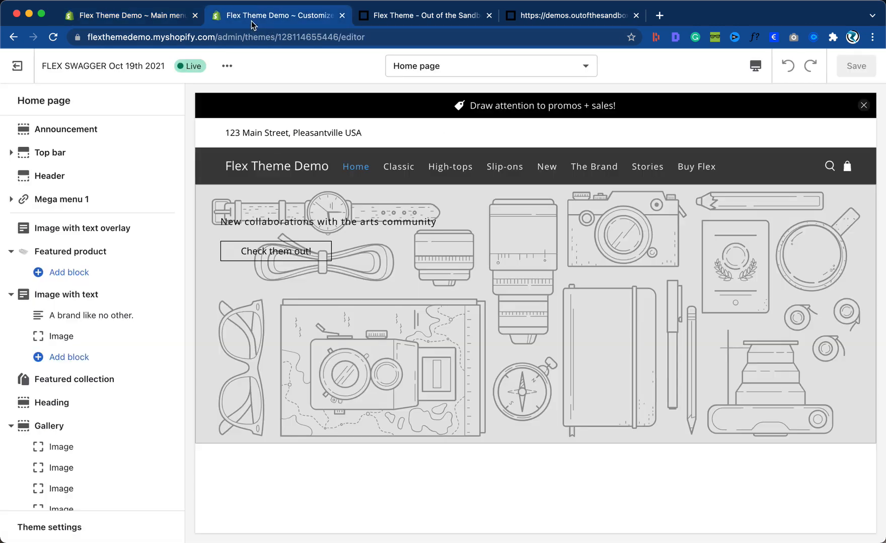
{"action": "left_click", "coordinate": [402, 169]}
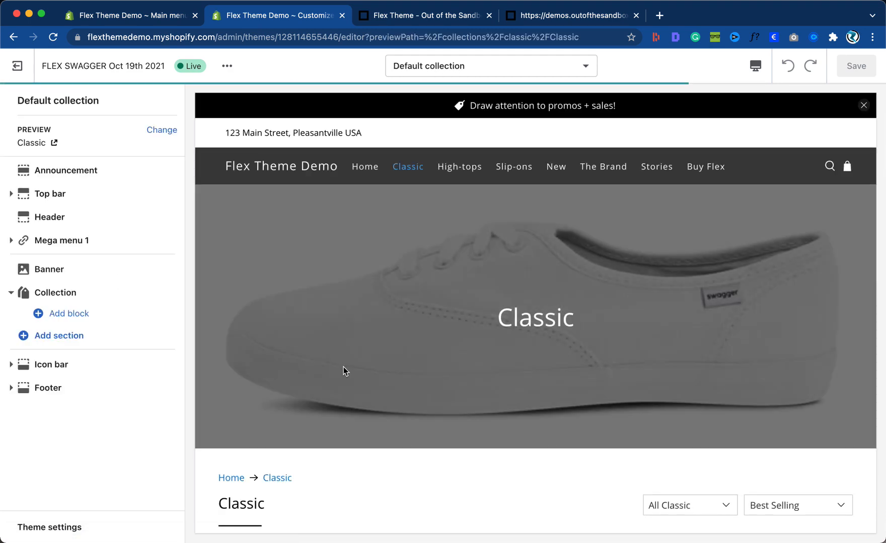
{"action": "scroll", "coordinate": [340, 367], "scroll_direction": "down", "scroll_amount": 10}
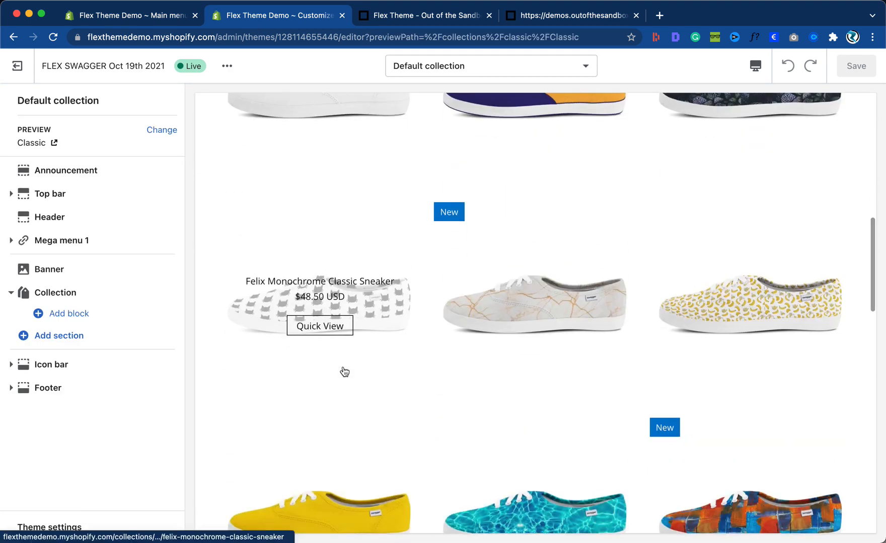
Preview the High-tops and Slip-ons collection pages and look through their banners and products.
{"action": "scroll", "coordinate": [342, 369], "scroll_direction": "up", "scroll_amount": 10}
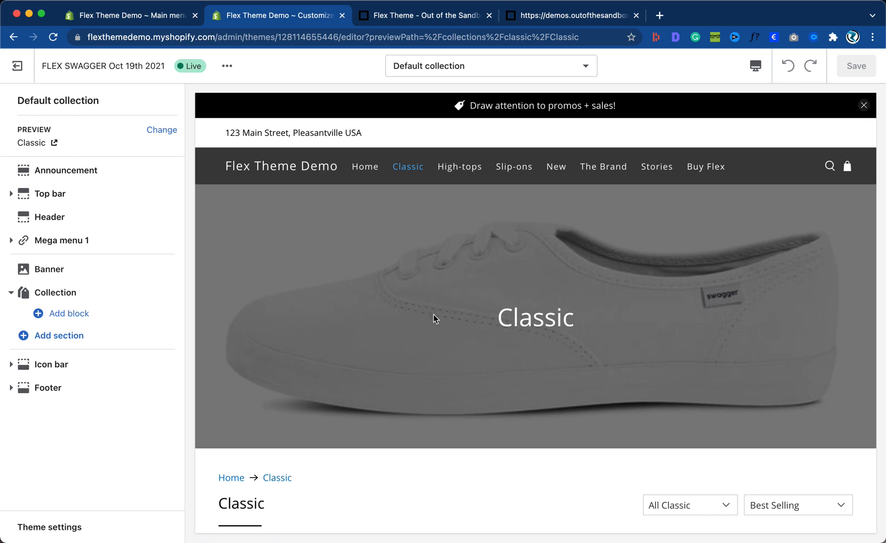
{"action": "left_click", "coordinate": [450, 168]}
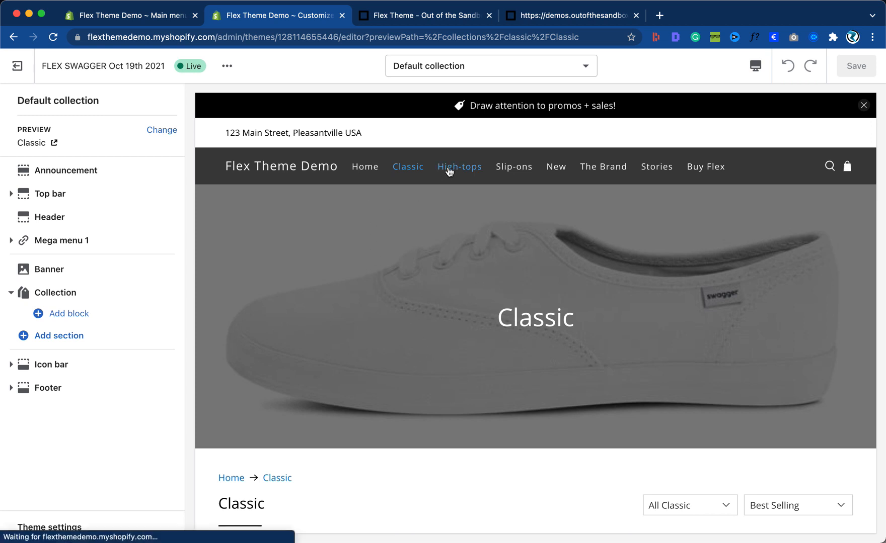
{"action": "scroll", "coordinate": [281, 388], "scroll_direction": "down", "scroll_amount": 10}
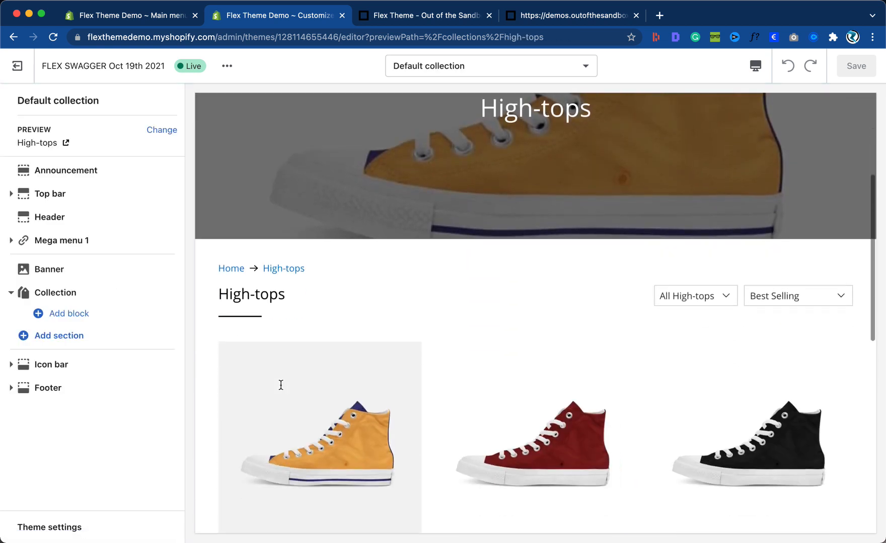
{"action": "scroll", "coordinate": [281, 384], "scroll_direction": "up", "scroll_amount": 10}
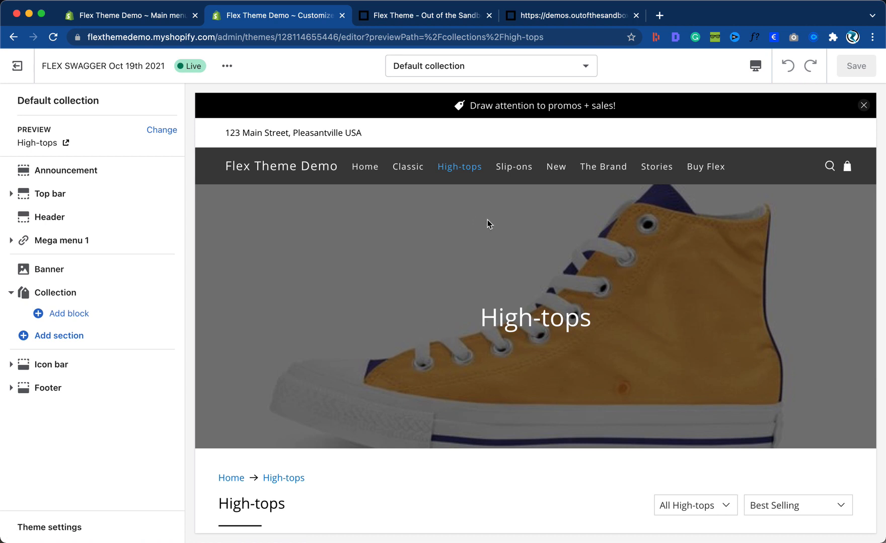
{"action": "left_click", "coordinate": [506, 167]}
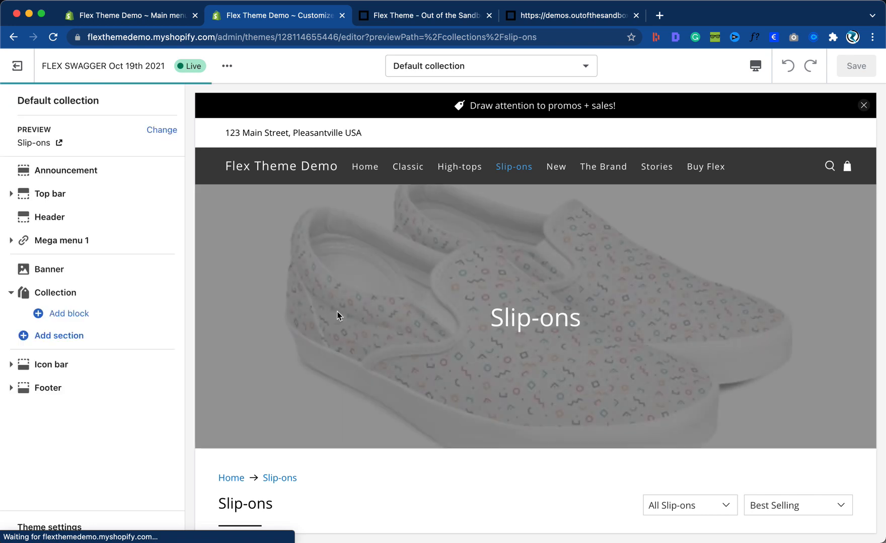
{"action": "scroll", "coordinate": [337, 312], "scroll_direction": "down", "scroll_amount": 5}
{"action": "scroll", "coordinate": [340, 312], "scroll_direction": "up", "scroll_amount": 5}
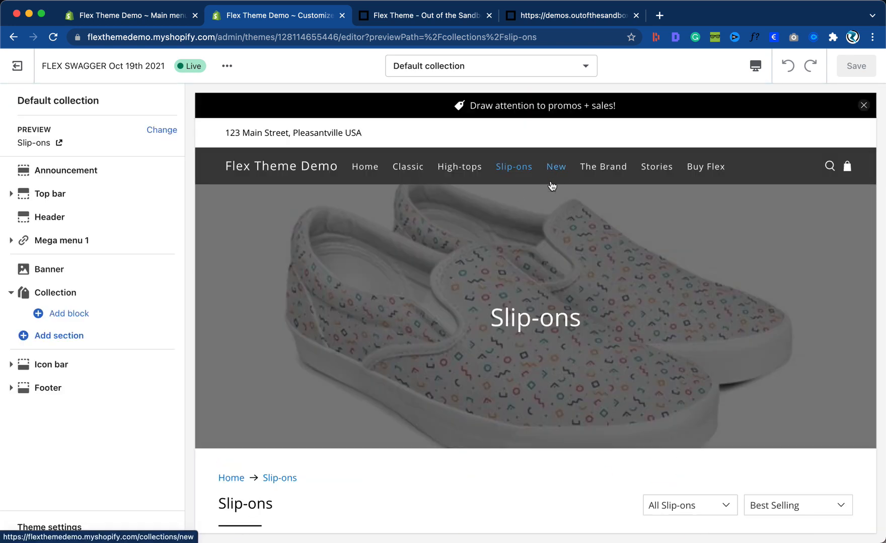
Return the preview to the store's home page and compare its header and banner with the Swagger demo.
{"action": "left_click", "coordinate": [283, 174]}
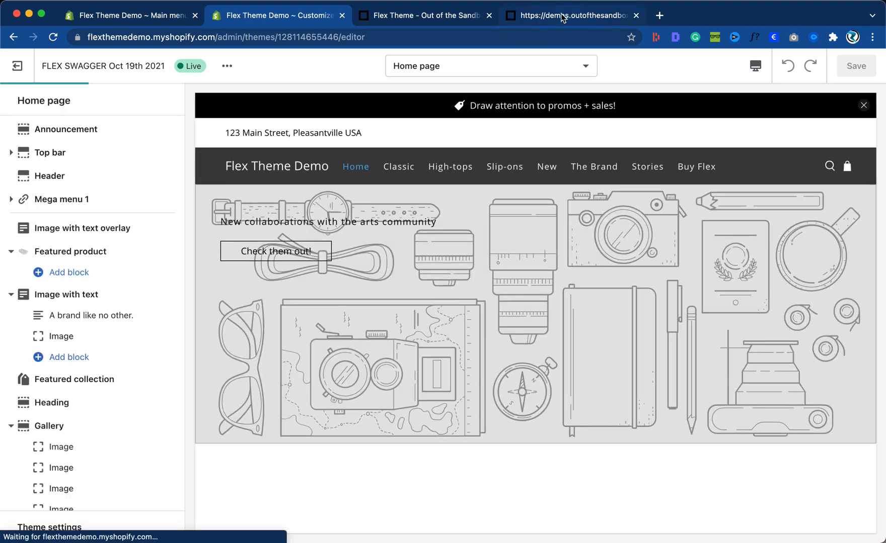
{"action": "left_click", "coordinate": [563, 16]}
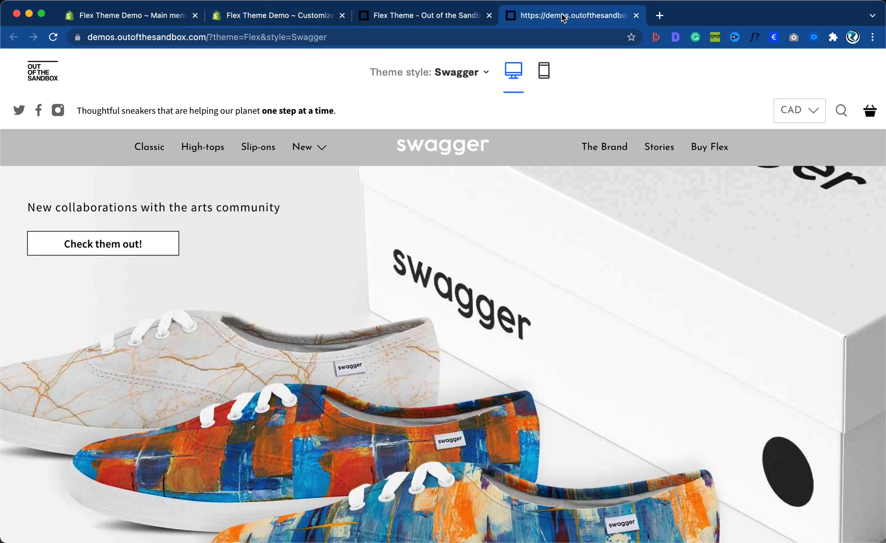
{"action": "left_click", "coordinate": [290, 16]}
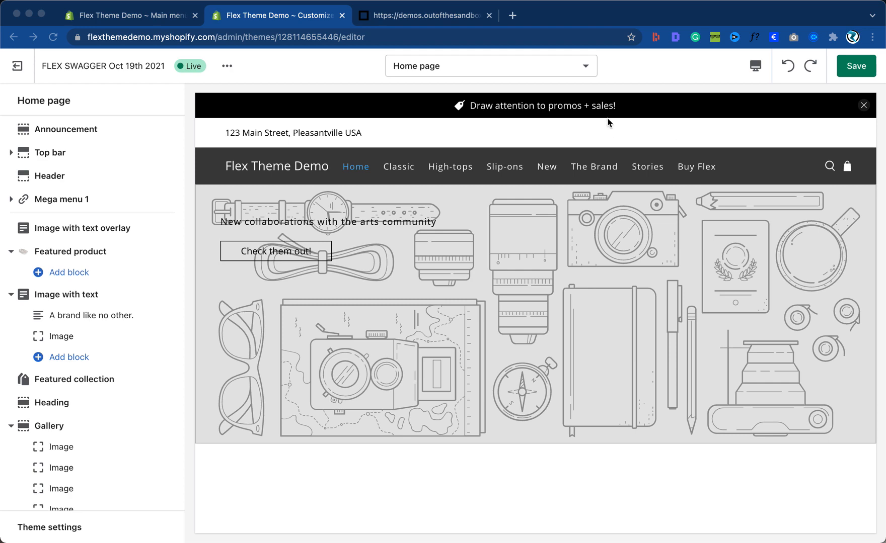
{"action": "left_click", "coordinate": [419, 16]}
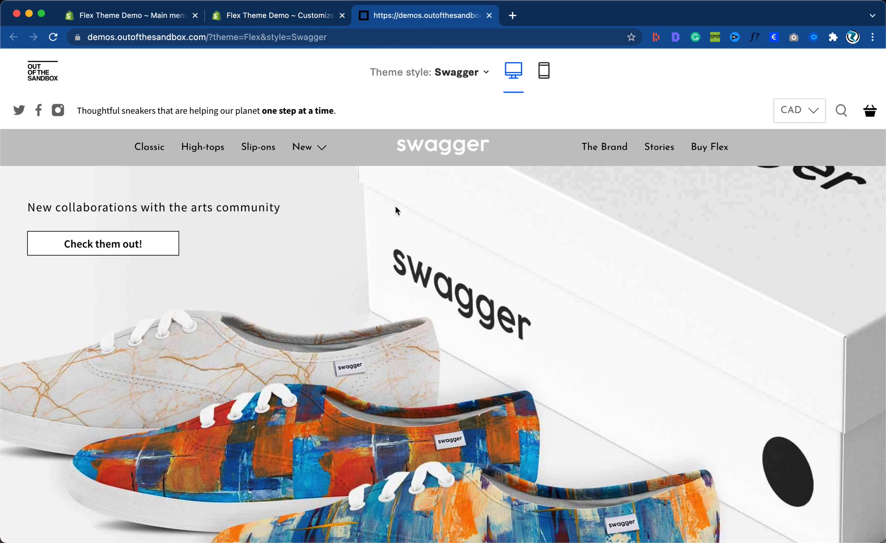
{"action": "left_click", "coordinate": [279, 15]}
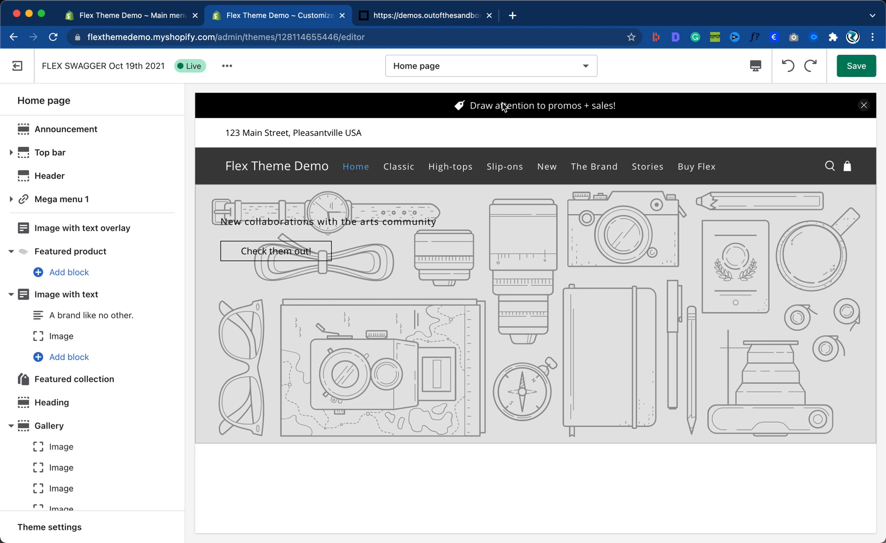
Change the announcement bar's text to "Say whatever" and return to the home page's section list.
{"action": "left_click", "coordinate": [78, 134]}
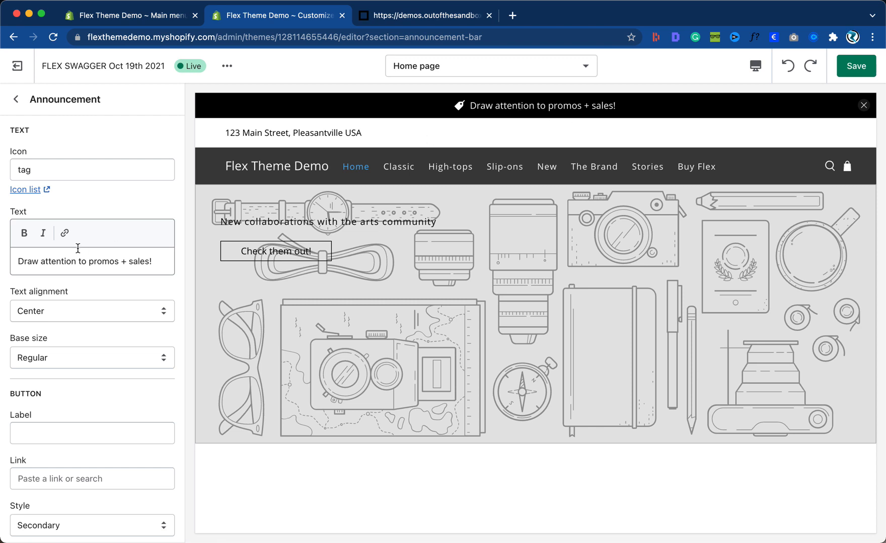
{"action": "triple_click", "coordinate": [53, 262]}
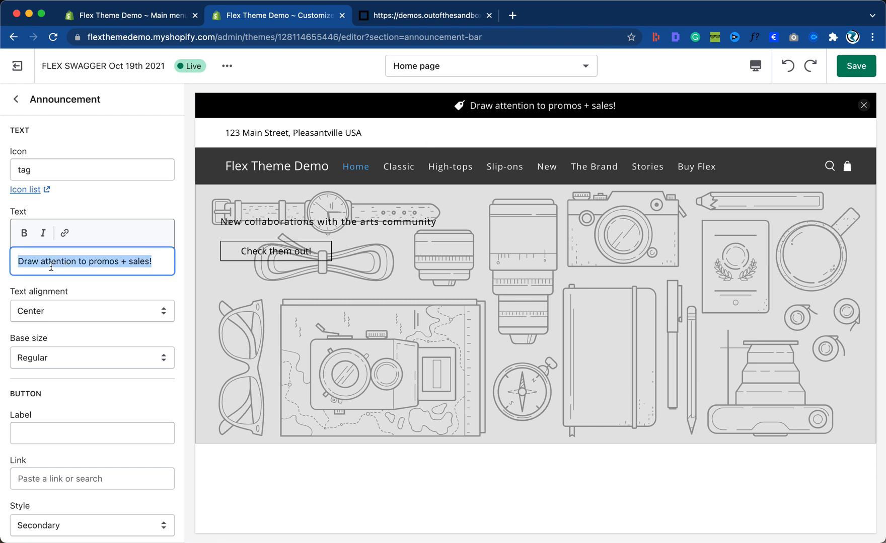
{"action": "type", "text": "Say whatever"}
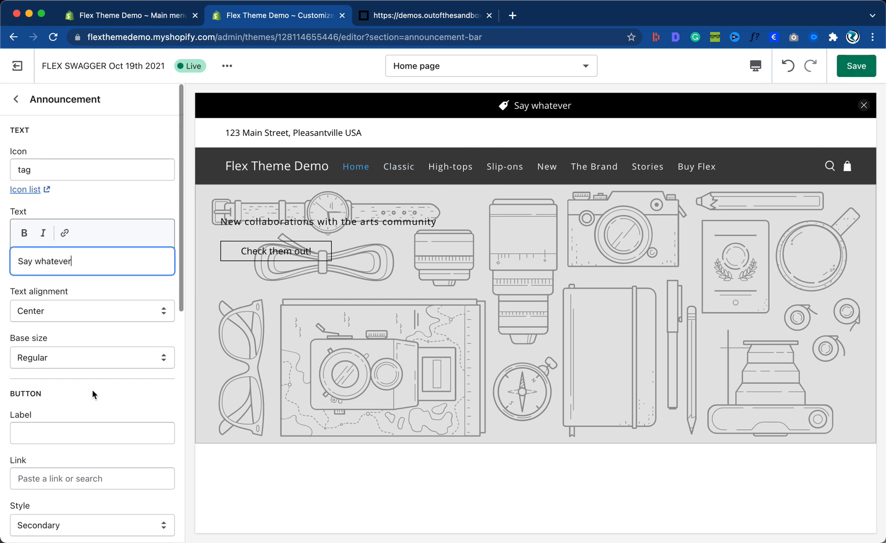
{"action": "left_click", "coordinate": [14, 100]}
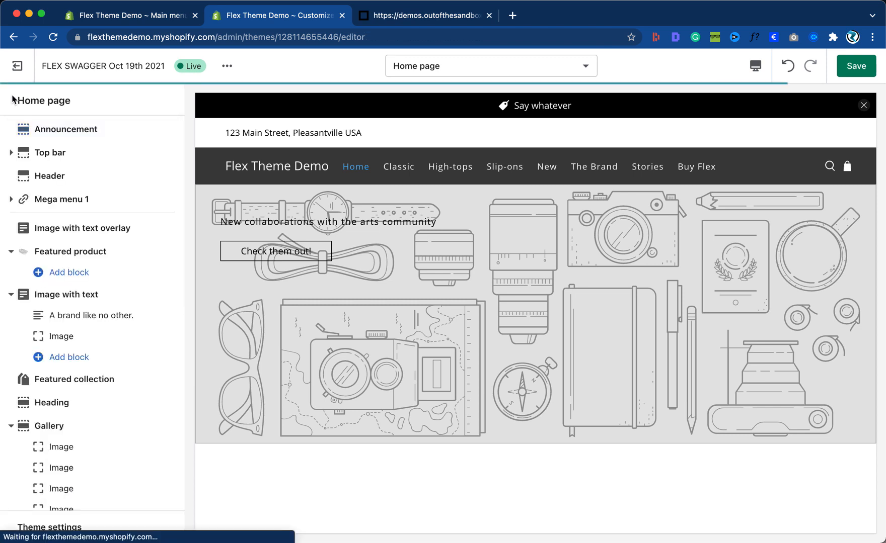
Turn off the announcement bar in the theme's layout settings, save the change and return to the home page sections.
{"action": "left_click", "coordinate": [46, 535]}
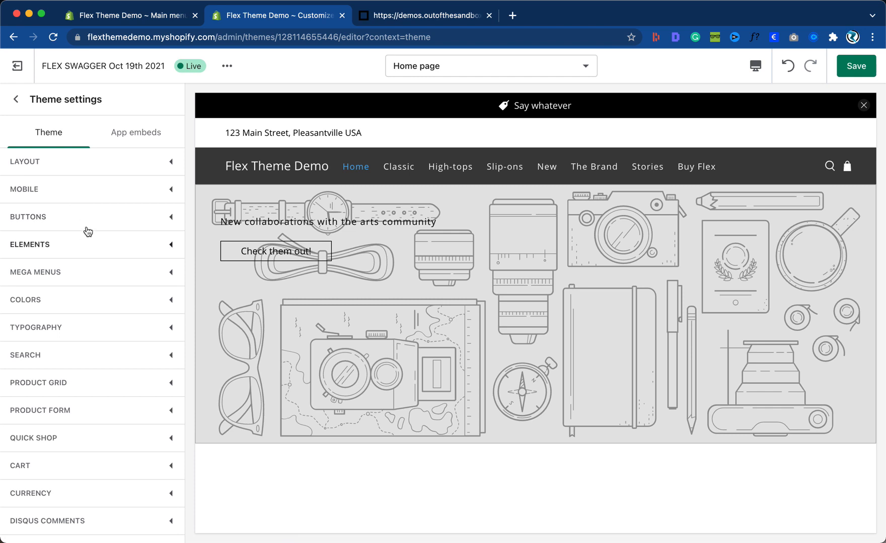
{"action": "left_click", "coordinate": [86, 166]}
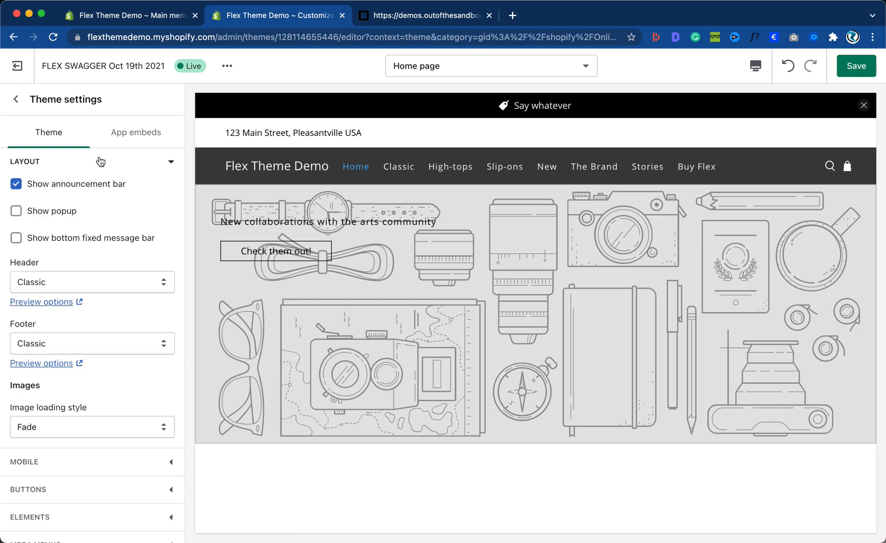
{"action": "left_click", "coordinate": [15, 184]}
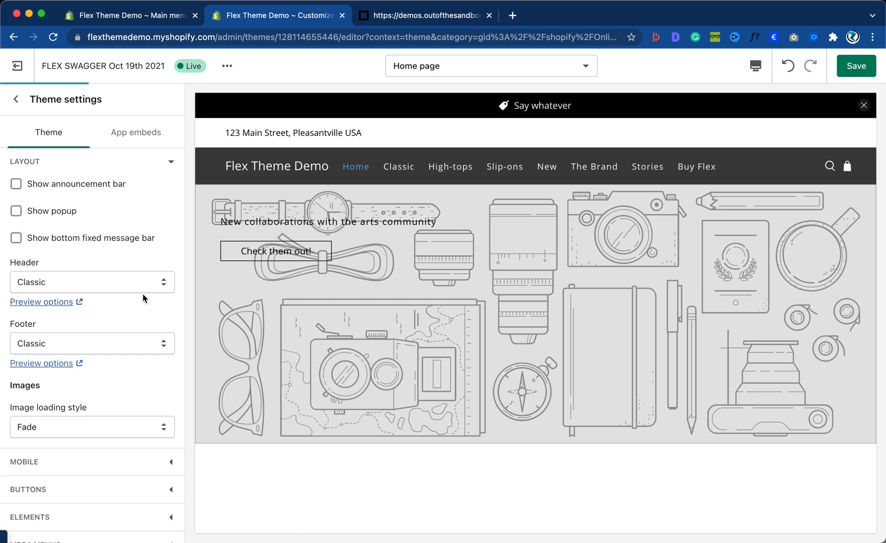
{"action": "left_click", "coordinate": [849, 66]}
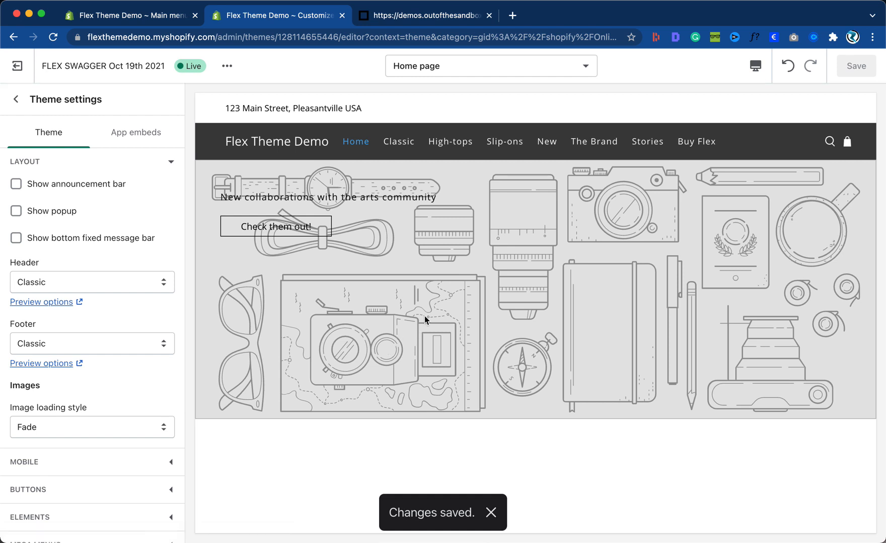
{"action": "left_click", "coordinate": [15, 99]}
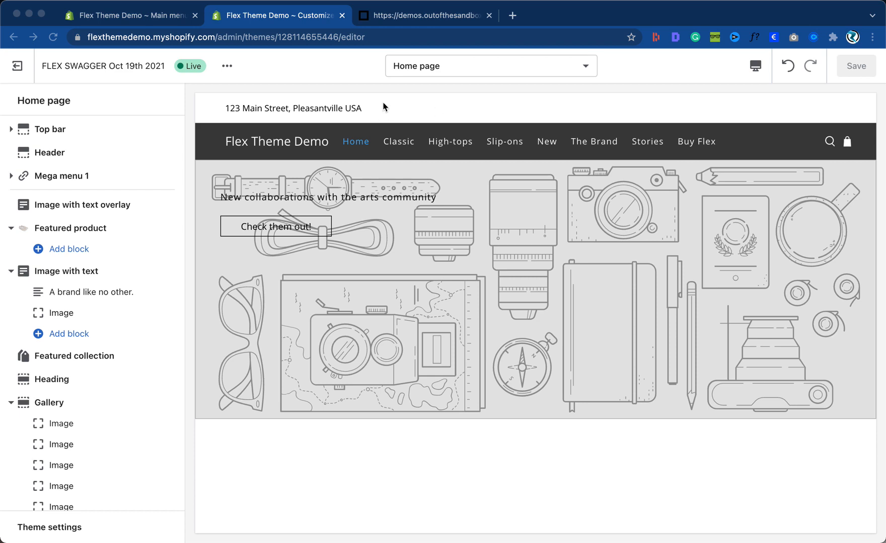
Copy the sneaker tagline from the Swagger demo's top bar and return to the theme editor.
{"action": "left_click", "coordinate": [413, 18]}
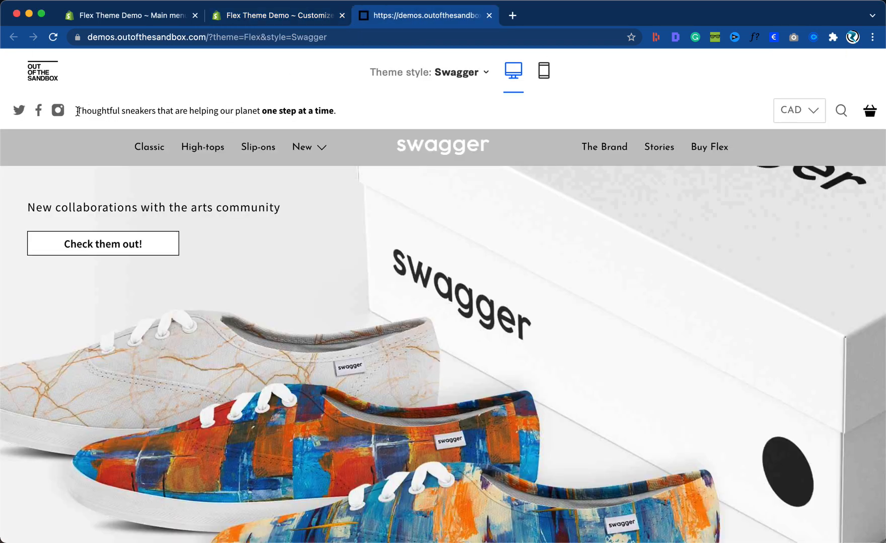
{"action": "left_click_drag", "start_coordinate": [77, 112], "coordinate": [344, 114]}
{"action": "right_click", "coordinate": [217, 112]}
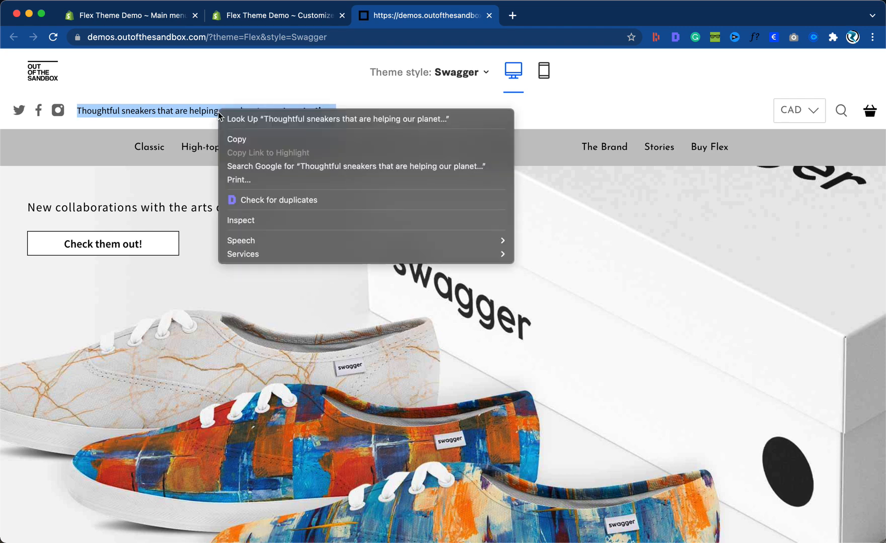
{"action": "left_click", "coordinate": [240, 139]}
{"action": "left_click", "coordinate": [280, 16]}
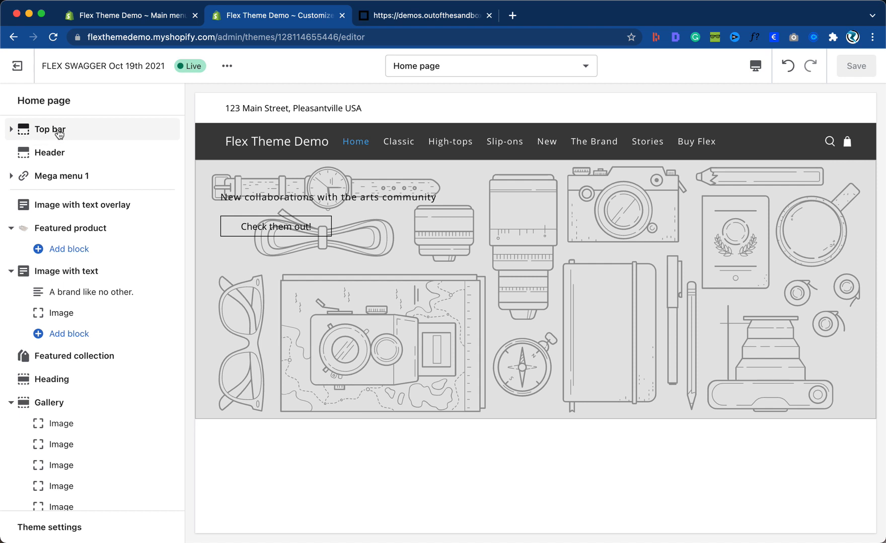
Review the top bar's typography, selector, color and layout settings, keeping the width at Standard.
{"action": "left_click", "coordinate": [60, 133]}
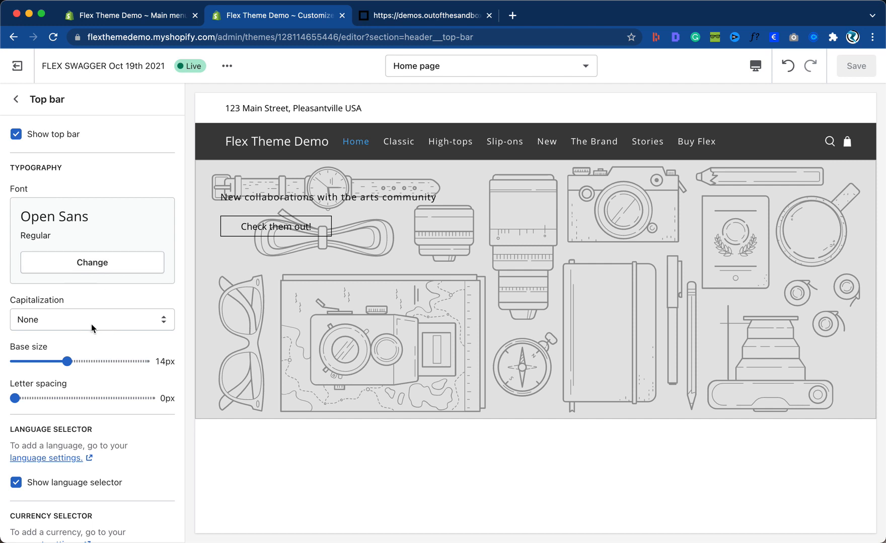
{"action": "scroll", "coordinate": [91, 347], "scroll_direction": "down", "scroll_amount": 3}
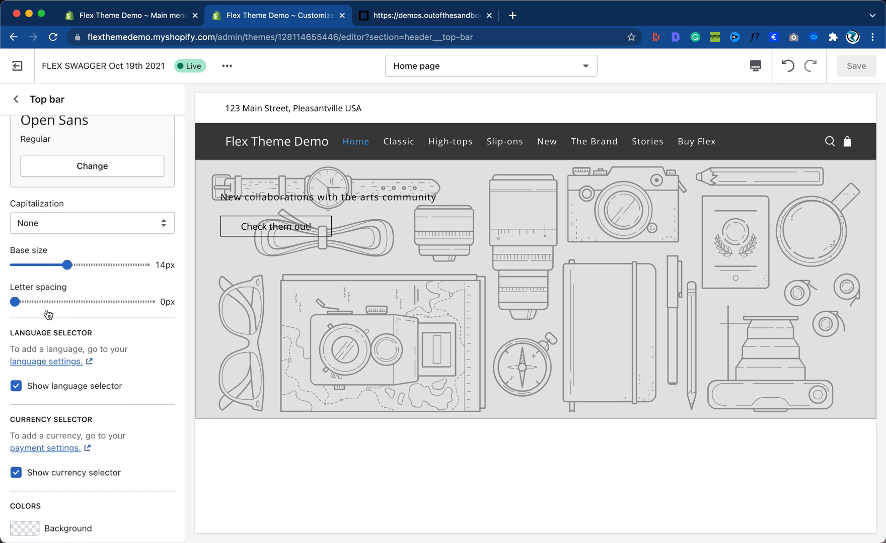
{"action": "scroll", "coordinate": [126, 397], "scroll_direction": "down", "scroll_amount": 5}
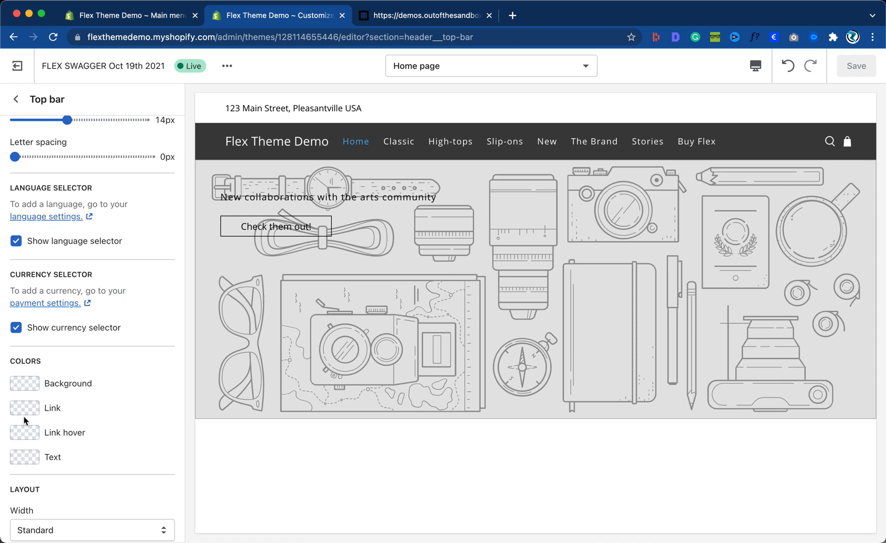
{"action": "scroll", "coordinate": [79, 459], "scroll_direction": "down", "scroll_amount": 7}
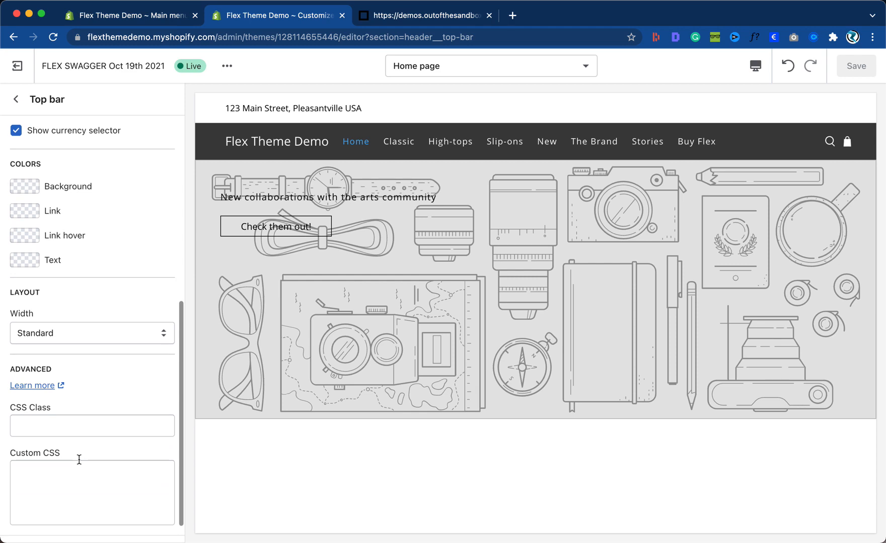
{"action": "scroll", "coordinate": [79, 453], "scroll_direction": "down", "scroll_amount": 1}
{"action": "left_click", "coordinate": [76, 305]}
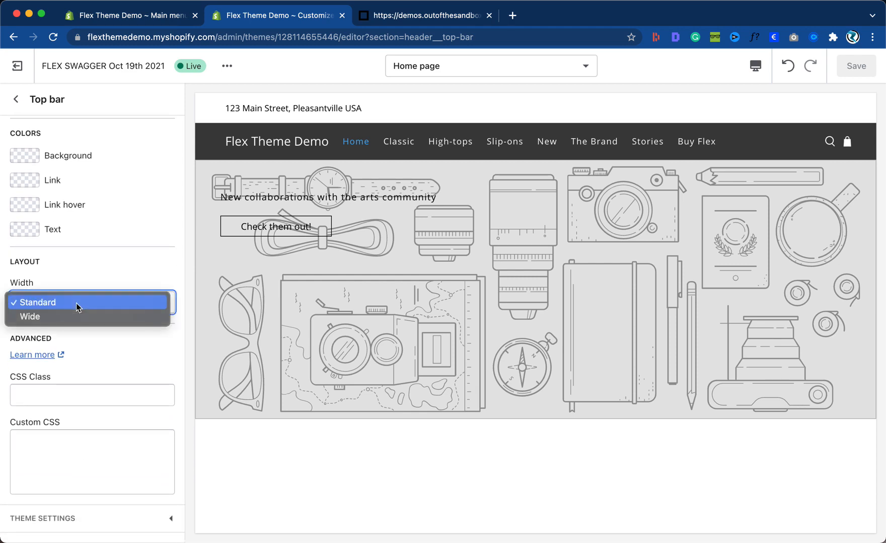
{"action": "left_click", "coordinate": [76, 303]}
{"action": "scroll", "coordinate": [119, 396], "scroll_direction": "up", "scroll_amount": 10}
{"action": "scroll", "coordinate": [119, 396], "scroll_direction": "up", "scroll_amount": 7}
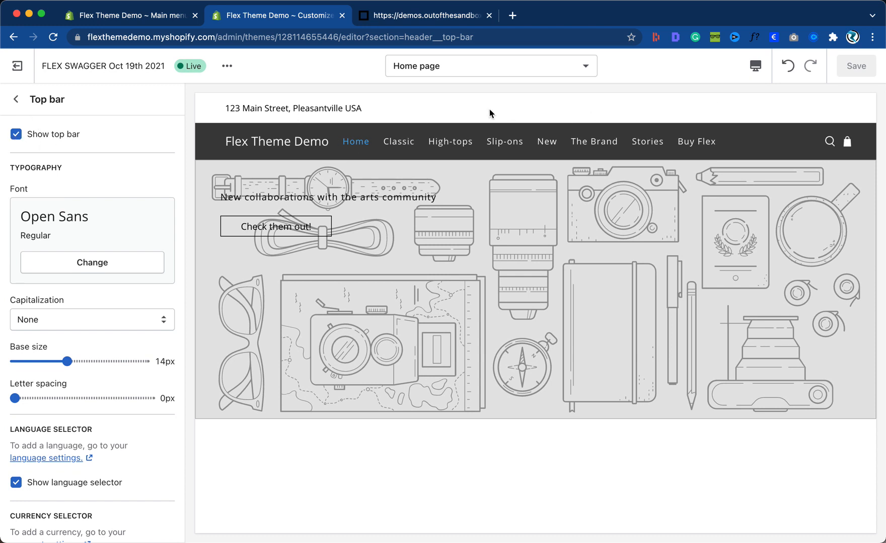
{"action": "left_click", "coordinate": [17, 99]}
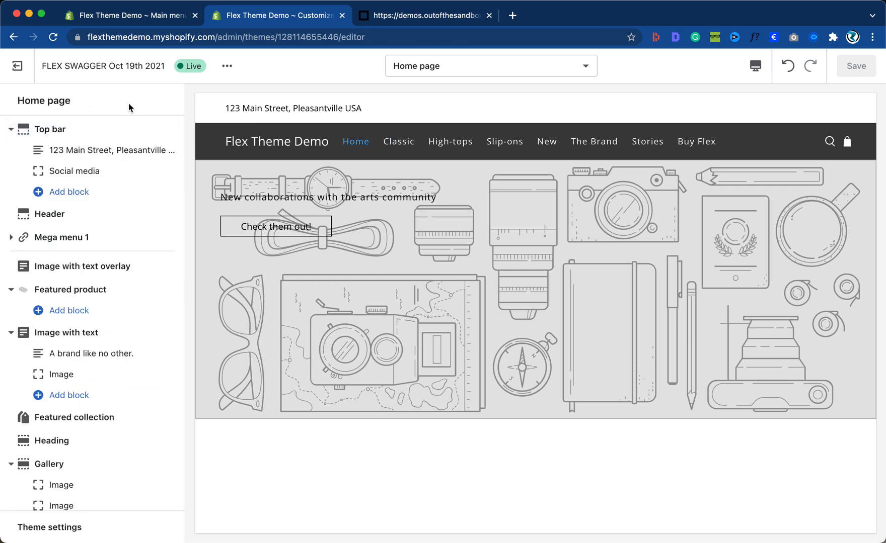
Replace the top bar's address text with "Thoughtful sneakers that are helping our planet one step at a time." and compare it with the demo.
{"action": "left_click", "coordinate": [11, 129]}
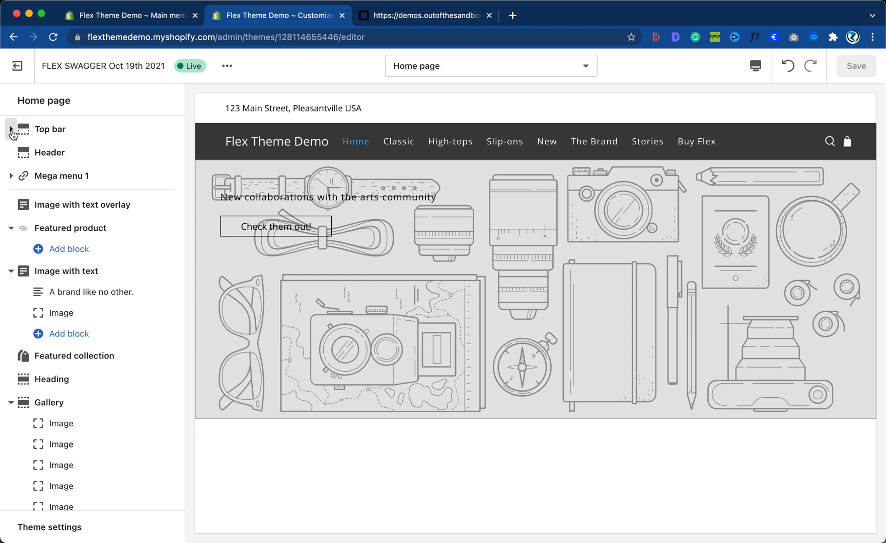
{"action": "left_click", "coordinate": [11, 130]}
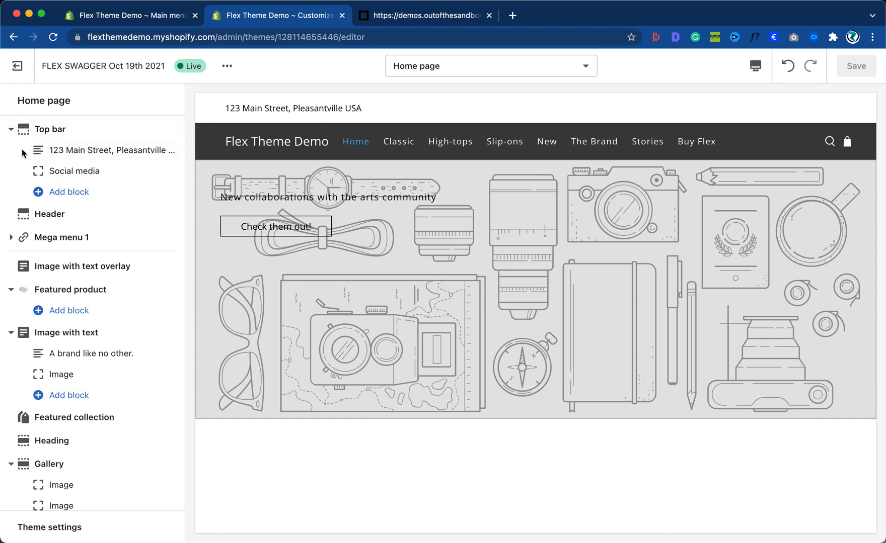
{"action": "left_click", "coordinate": [44, 152]}
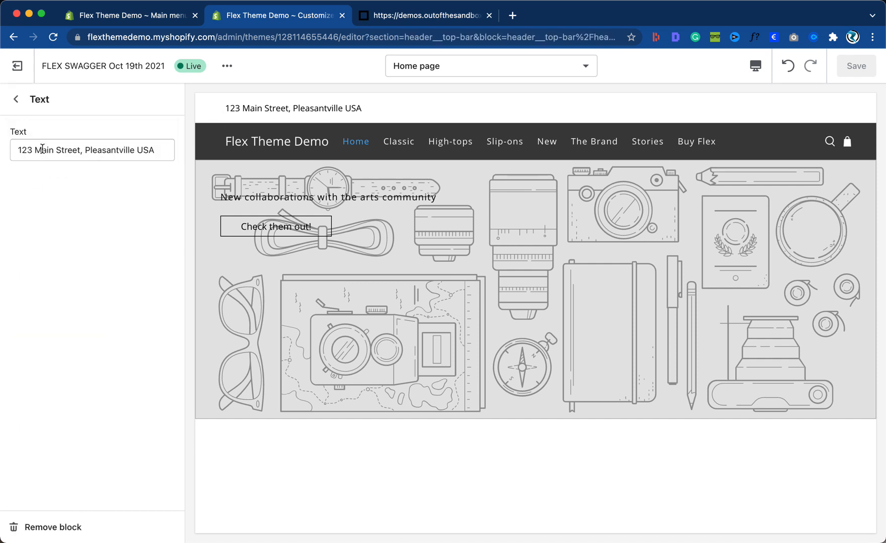
{"action": "triple_click", "coordinate": [69, 153]}
{"action": "type", "text": "Thoughtful sneakers that are helping our planet one step at a time."}
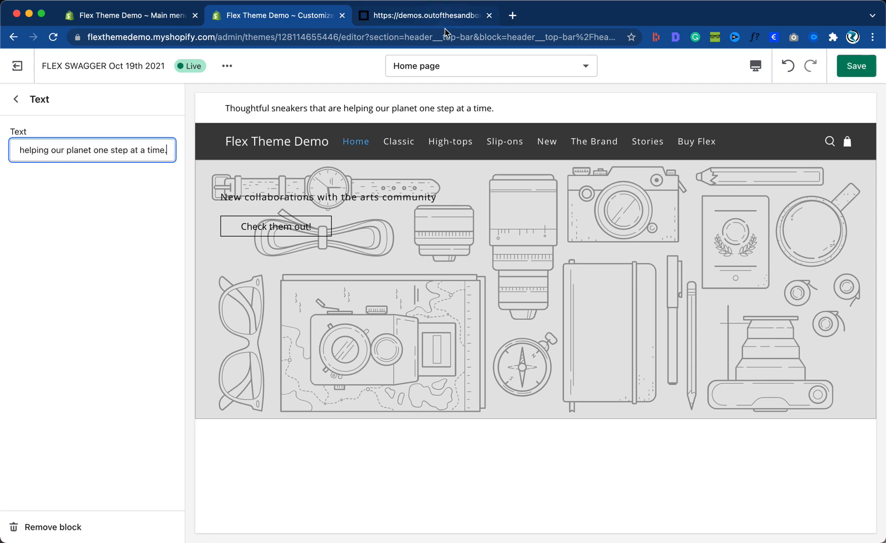
{"action": "left_click", "coordinate": [440, 15]}
{"action": "left_click", "coordinate": [293, 16]}
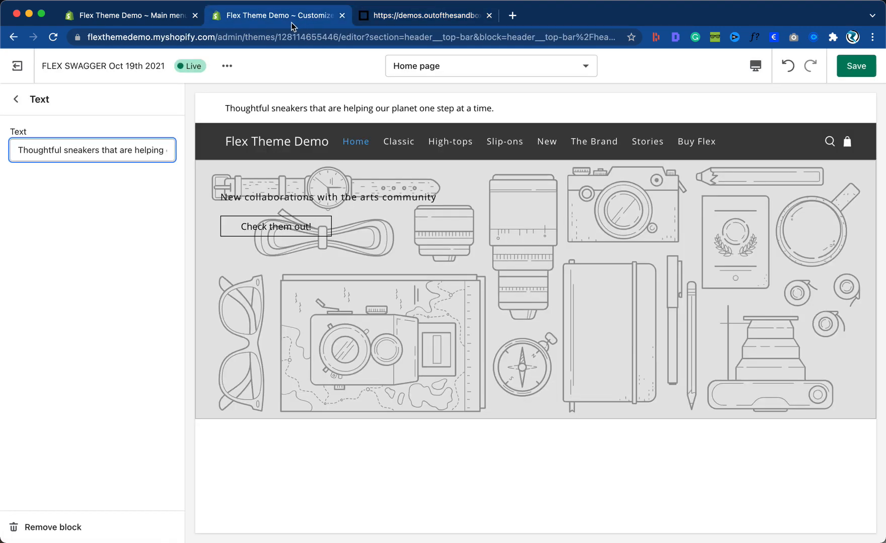
Check the top bar's social media block for available settings and save the updated top bar text.
{"action": "left_click", "coordinate": [16, 99]}
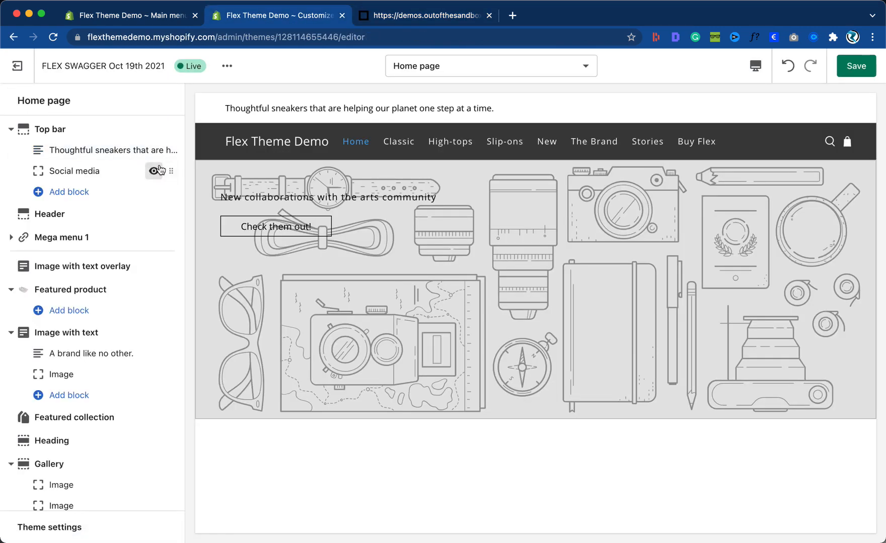
{"action": "left_click", "coordinate": [94, 176]}
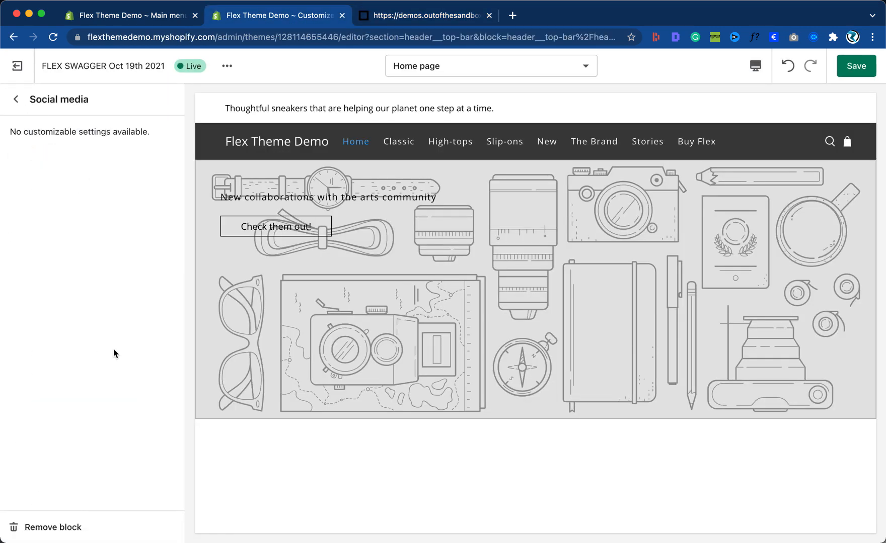
{"action": "left_click", "coordinate": [16, 100]}
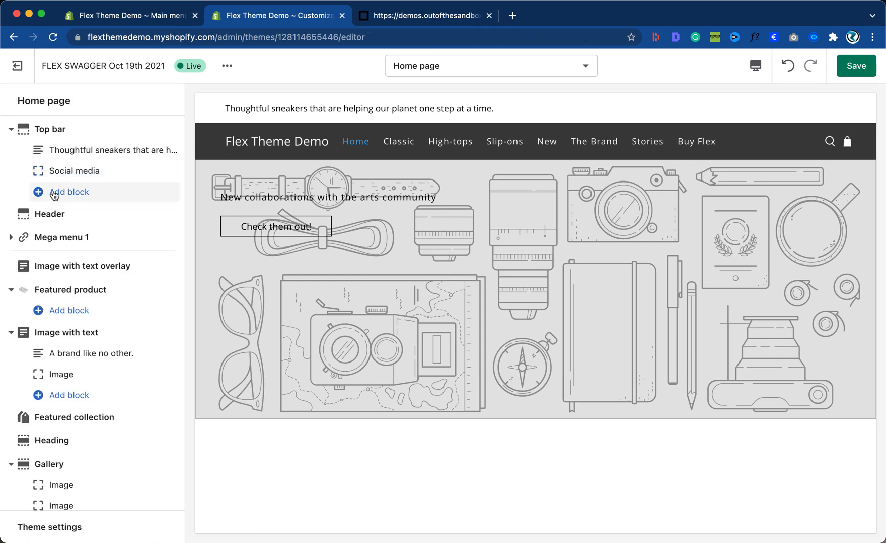
{"action": "left_click", "coordinate": [852, 79]}
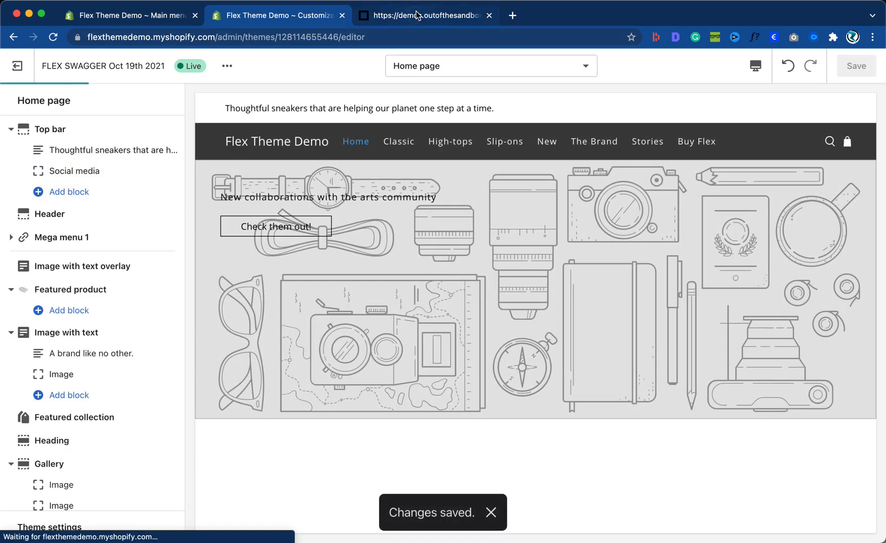
Check the social icons in the Swagger demo's top bar and open the social media section of the theme settings.
{"action": "left_click", "coordinate": [416, 15]}
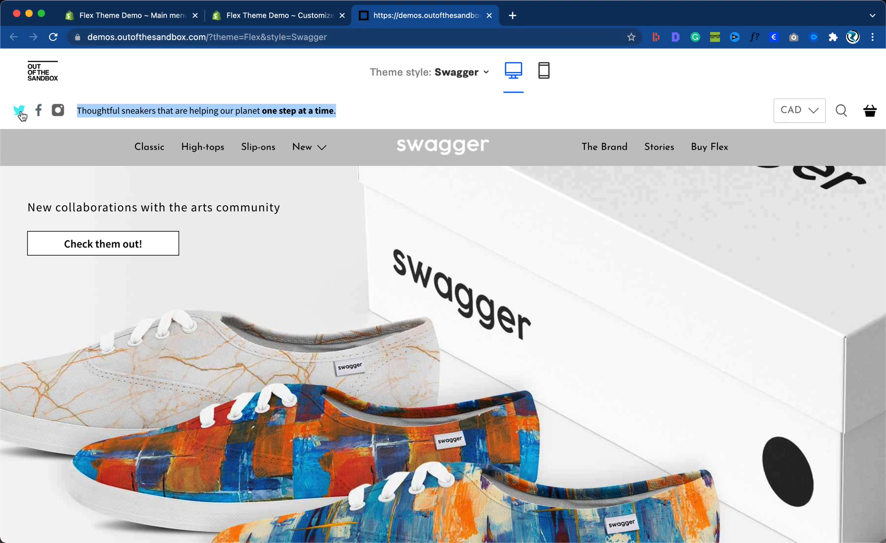
{"action": "left_click", "coordinate": [266, 16]}
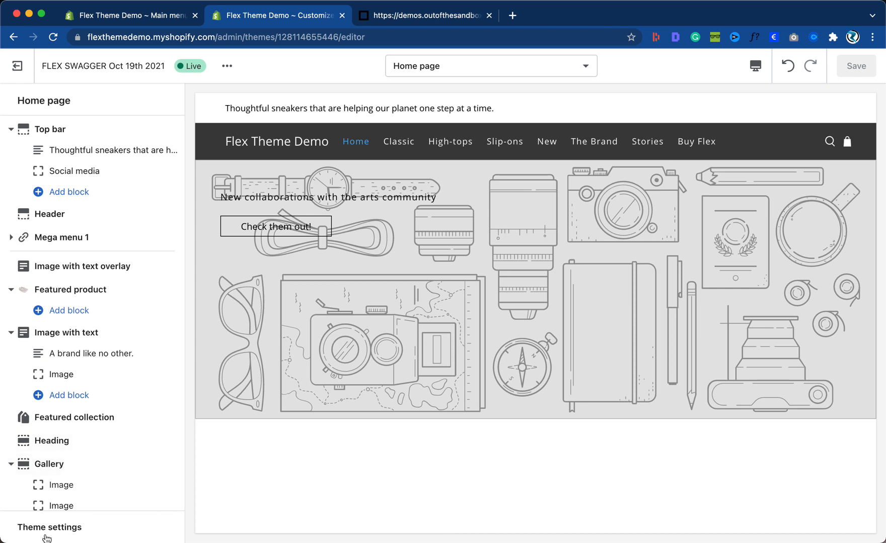
{"action": "left_click", "coordinate": [62, 529]}
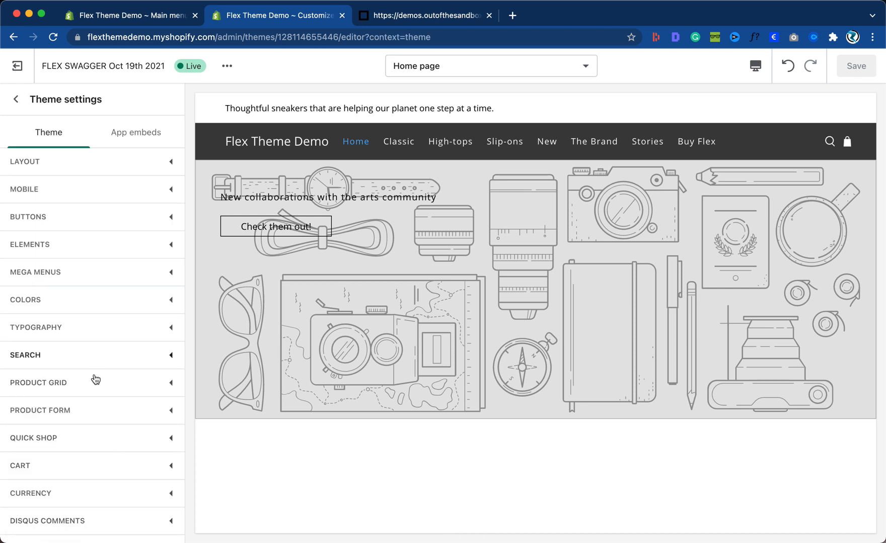
{"action": "scroll", "coordinate": [96, 378], "scroll_direction": "down", "scroll_amount": 3}
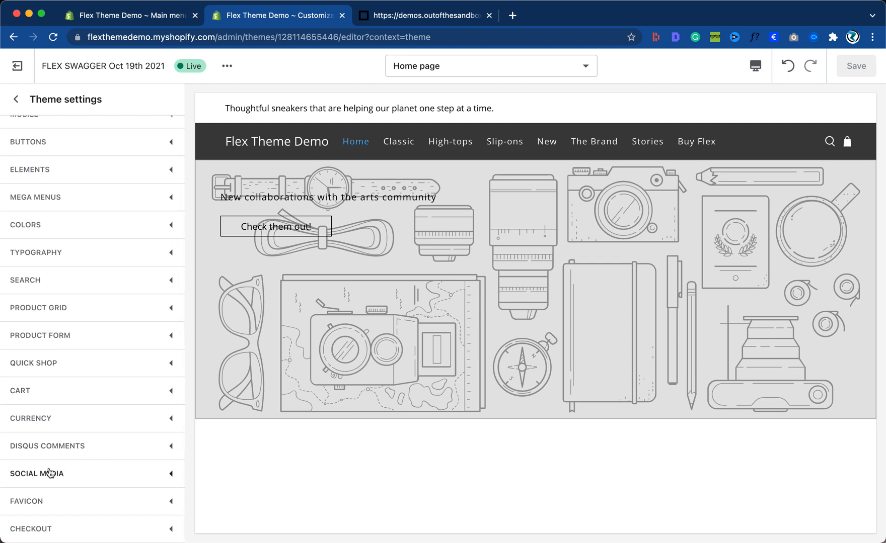
{"action": "left_click", "coordinate": [45, 475]}
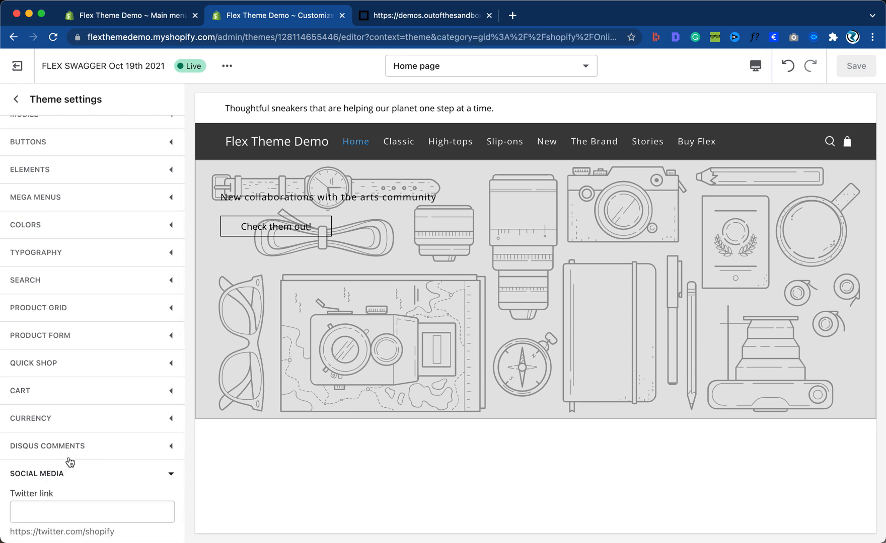
{"action": "scroll", "coordinate": [67, 461], "scroll_direction": "down", "scroll_amount": 10}
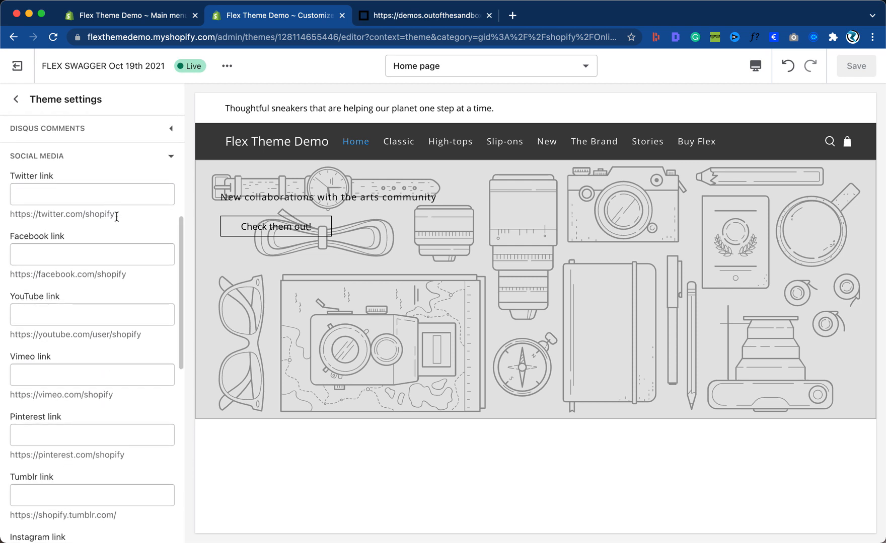
{"action": "left_click_drag", "start_coordinate": [118, 219], "coordinate": [28, 217]}
{"action": "left_click", "coordinate": [14, 224]}
{"action": "triple_click", "coordinate": [13, 224]}
{"action": "key", "text": "super+c"}
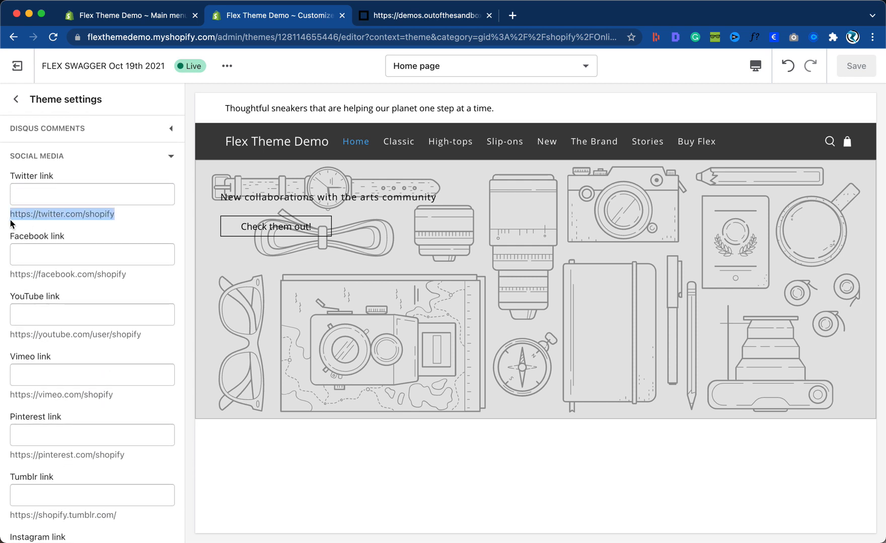
{"action": "left_click", "coordinate": [25, 196]}
{"action": "key", "text": "super+v"}
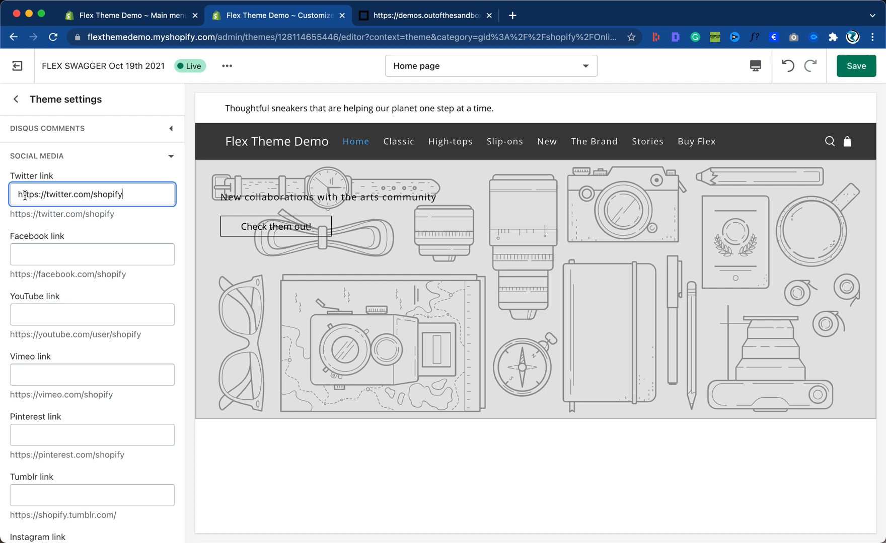
{"action": "left_click_drag", "start_coordinate": [130, 275], "coordinate": [10, 276]}
{"action": "key", "text": "super+c"}
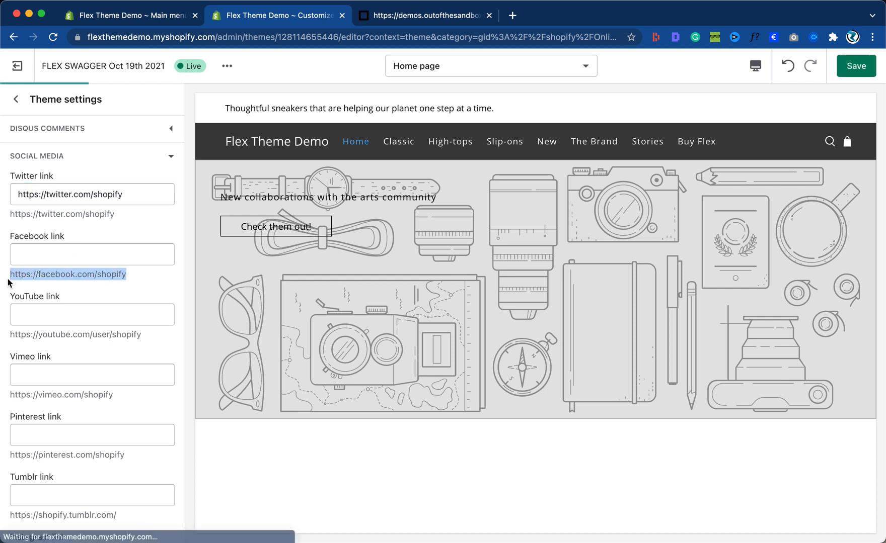
{"action": "left_click", "coordinate": [37, 255]}
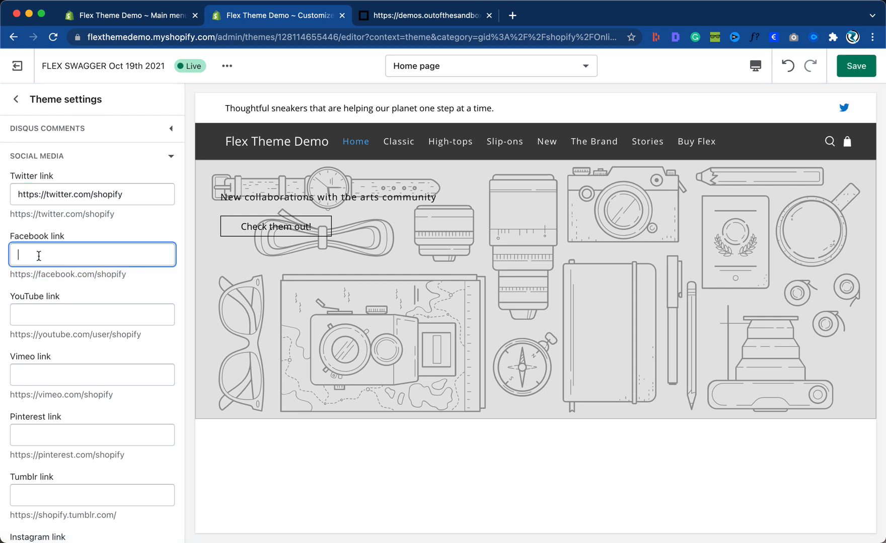
{"action": "key", "text": "super+v"}
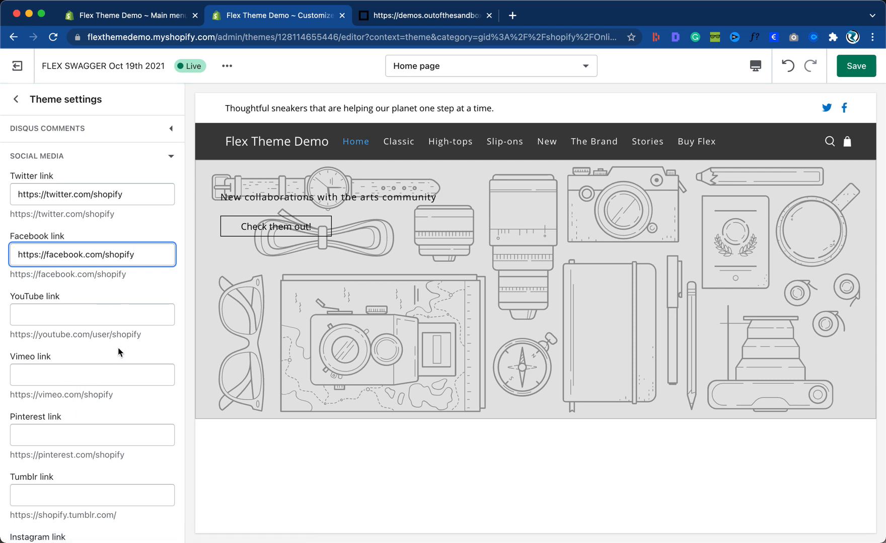
{"action": "scroll", "coordinate": [119, 352], "scroll_direction": "down", "scroll_amount": 5}
{"action": "left_click_drag", "start_coordinate": [133, 412], "coordinate": [12, 420]}
{"action": "key", "text": "super+c"}
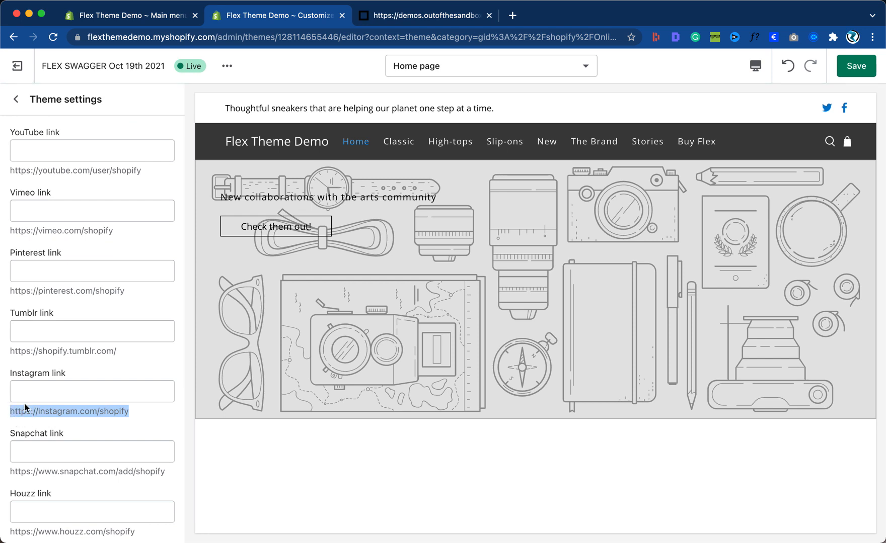
{"action": "left_click", "coordinate": [34, 394]}
{"action": "key", "text": "super+v"}
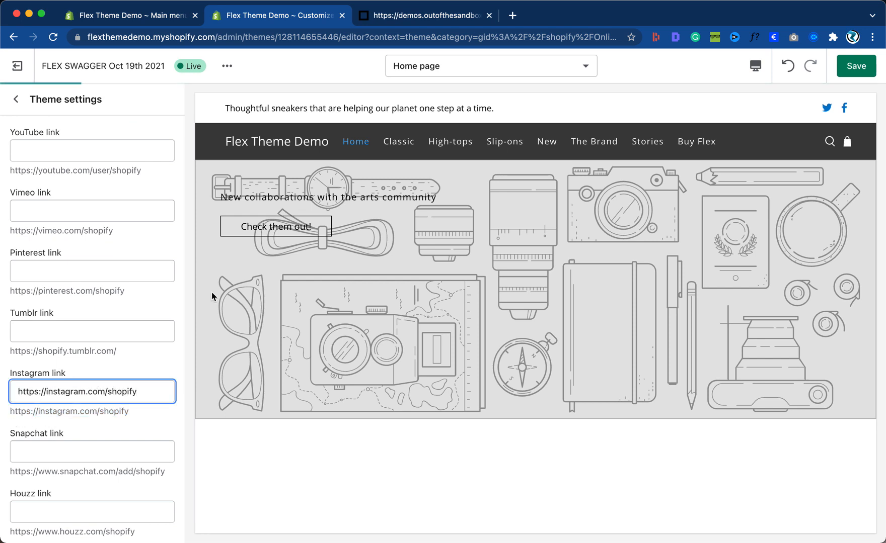
{"action": "left_click", "coordinate": [872, 69]}
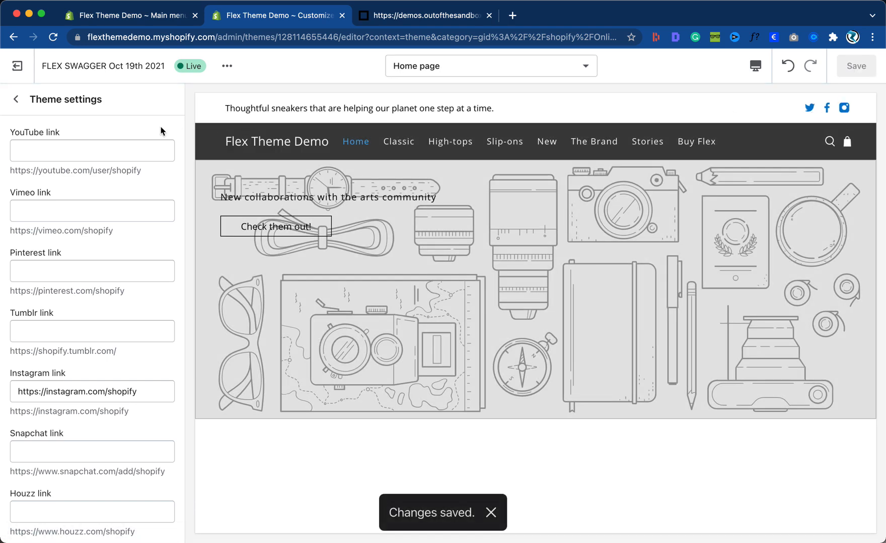
Return to the home page sections and recheck the top bar's social media block.
{"action": "left_click", "coordinate": [19, 99]}
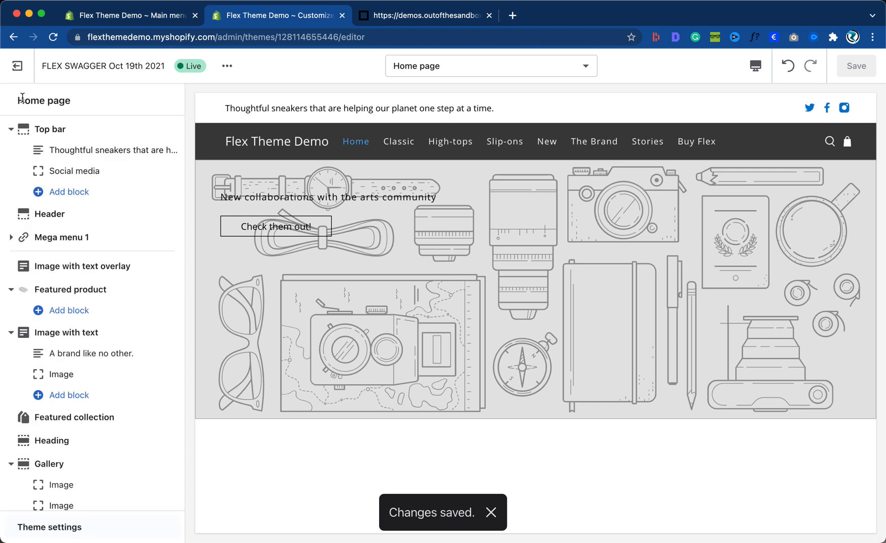
{"action": "left_click", "coordinate": [76, 171]}
{"action": "left_click", "coordinate": [15, 99]}
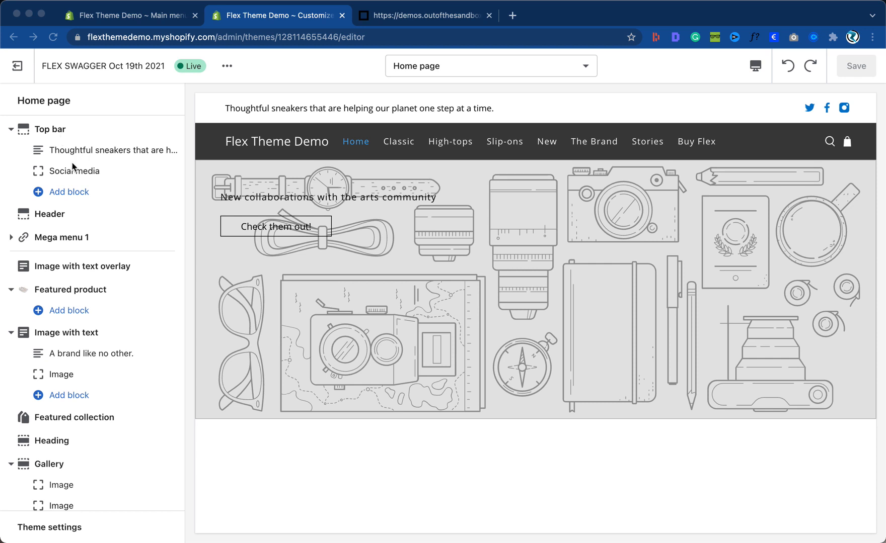
Set the top bar's layout width to Wide and save the change.
{"action": "left_click", "coordinate": [53, 130]}
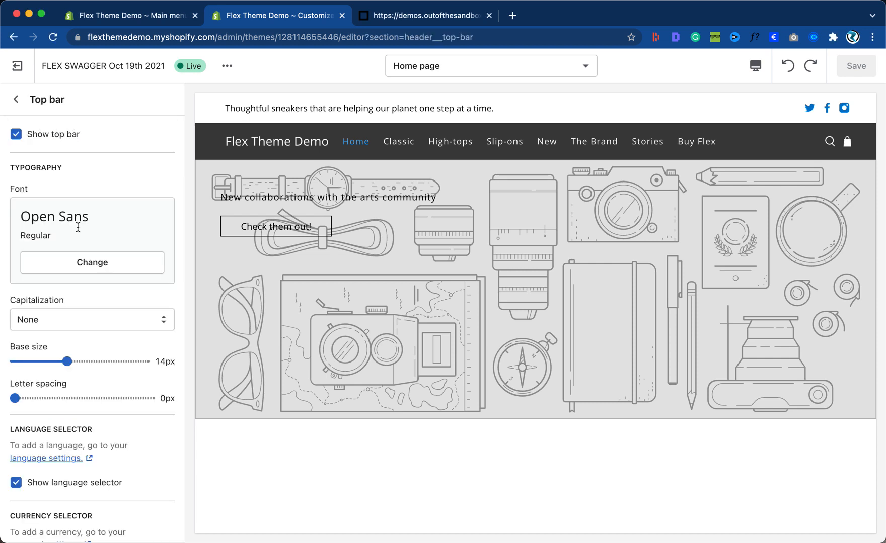
{"action": "scroll", "coordinate": [105, 282], "scroll_direction": "down", "scroll_amount": 6}
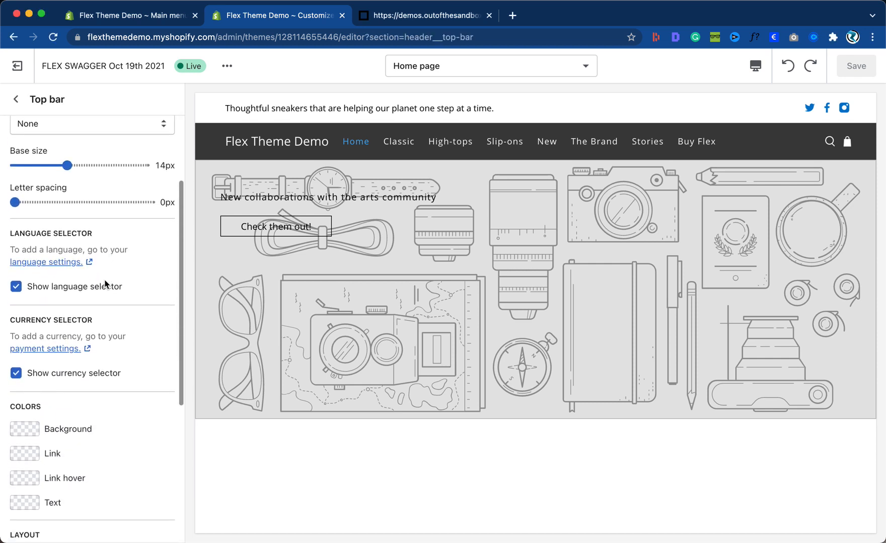
{"action": "scroll", "coordinate": [105, 283], "scroll_direction": "down", "scroll_amount": 2}
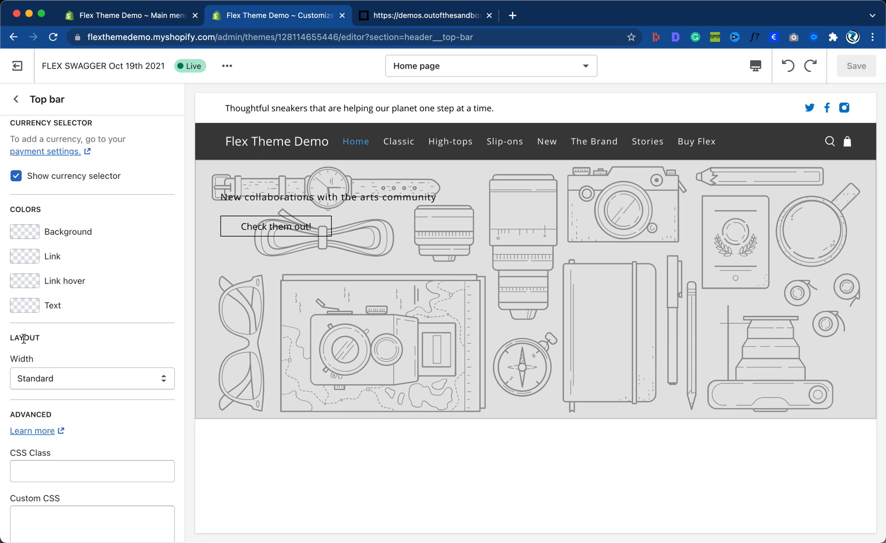
{"action": "left_click", "coordinate": [89, 379]}
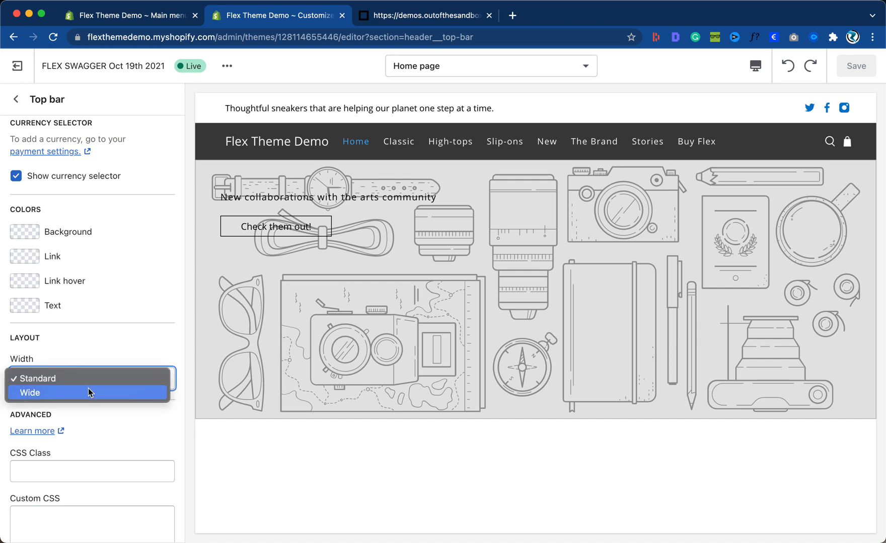
{"action": "left_click", "coordinate": [88, 389]}
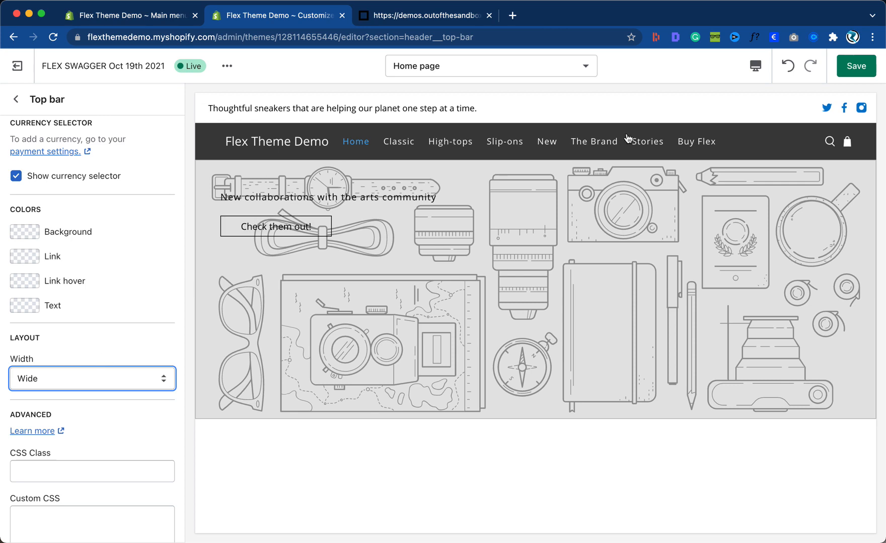
{"action": "left_click", "coordinate": [855, 67]}
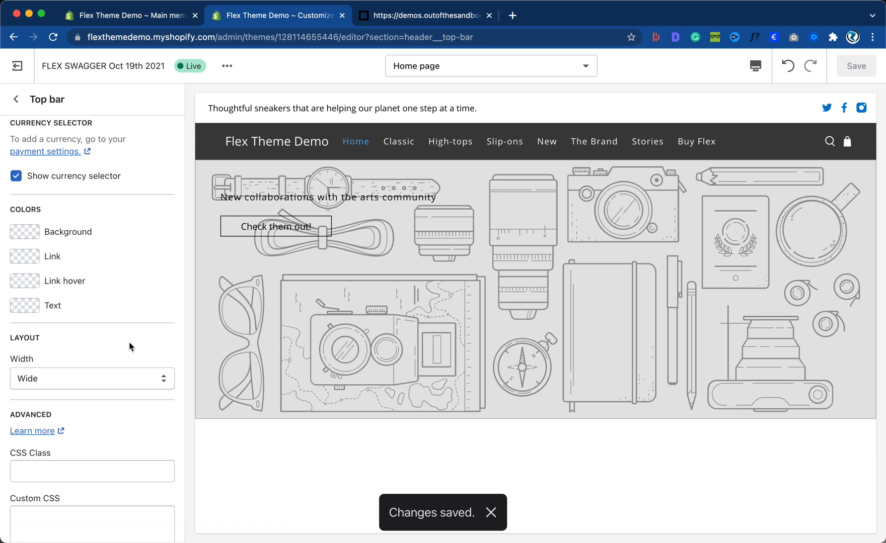
Review the top bar's color, layout and advanced settings, and return to the home page sections.
{"action": "scroll", "coordinate": [130, 346], "scroll_direction": "down", "scroll_amount": 2}
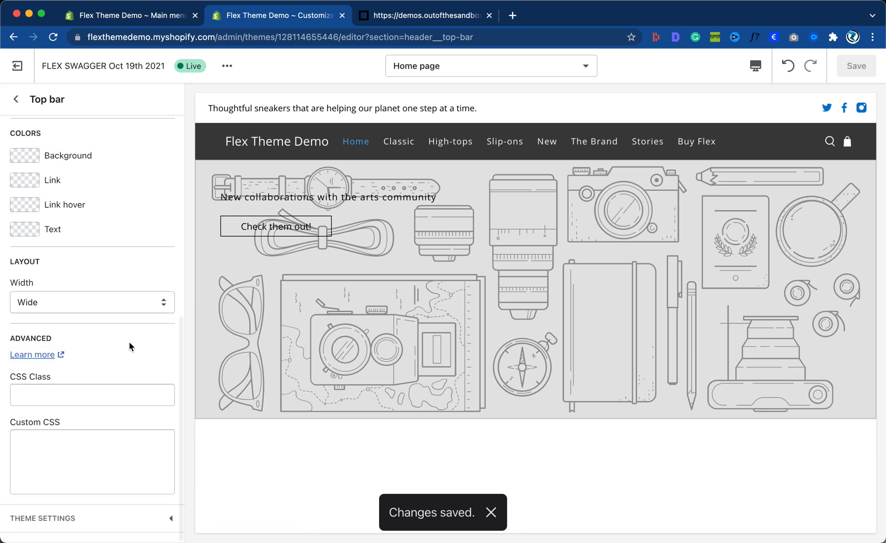
{"action": "scroll", "coordinate": [129, 346], "scroll_direction": "up", "scroll_amount": 3}
{"action": "scroll", "coordinate": [129, 346], "scroll_direction": "down", "scroll_amount": 3}
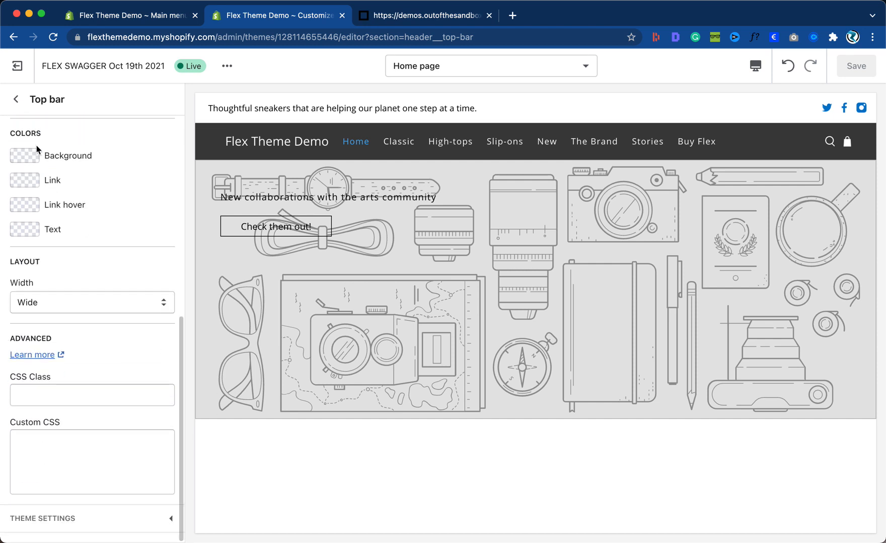
{"action": "left_click", "coordinate": [14, 100]}
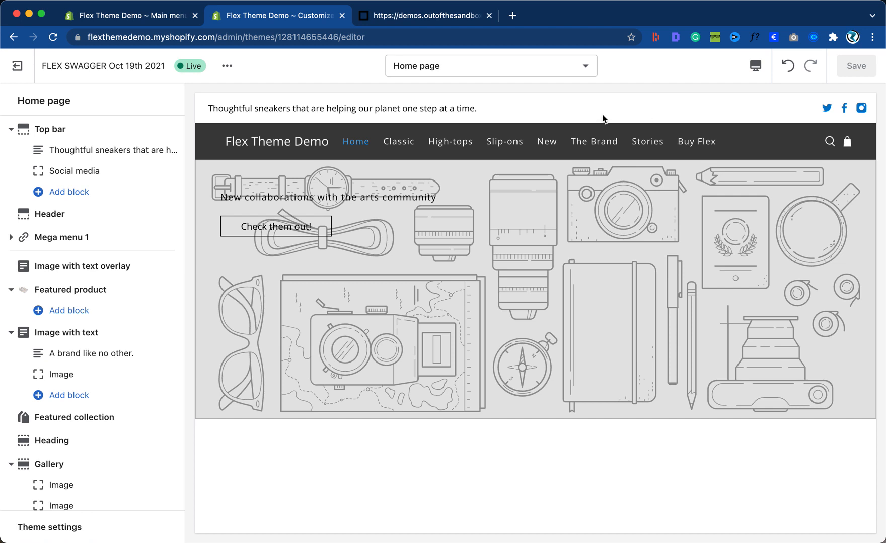
Try the Centered header style in the theme's layout settings and switch the header back to Classic.
{"action": "left_click", "coordinate": [50, 531]}
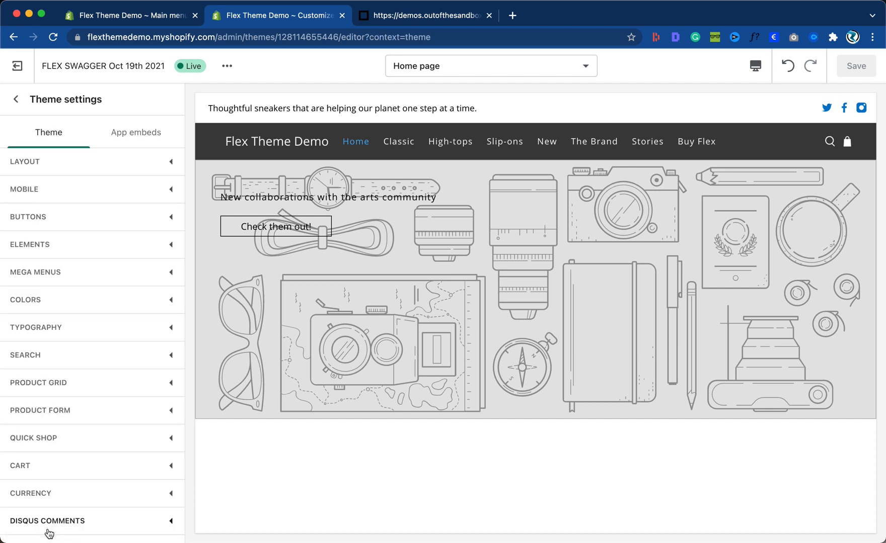
{"action": "left_click", "coordinate": [85, 163]}
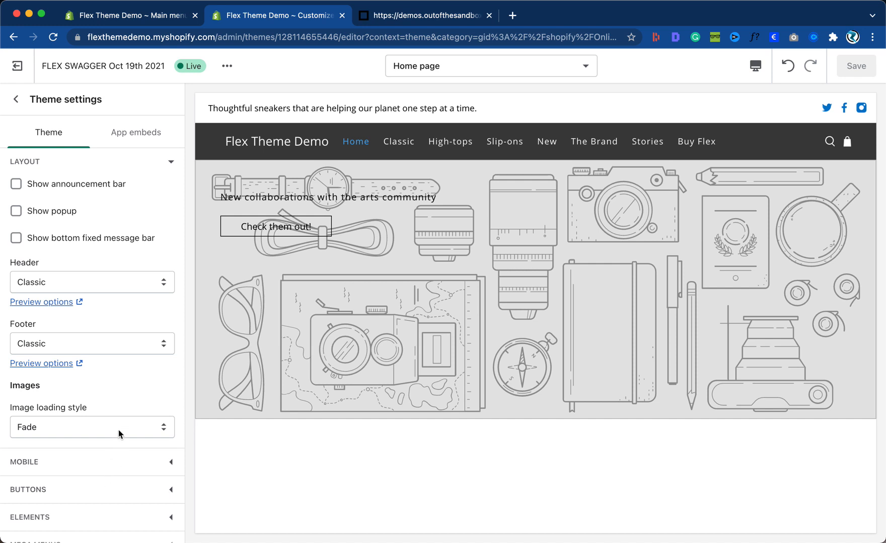
{"action": "scroll", "coordinate": [119, 428], "scroll_direction": "down", "scroll_amount": 2}
{"action": "scroll", "coordinate": [118, 428], "scroll_direction": "up", "scroll_amount": 2}
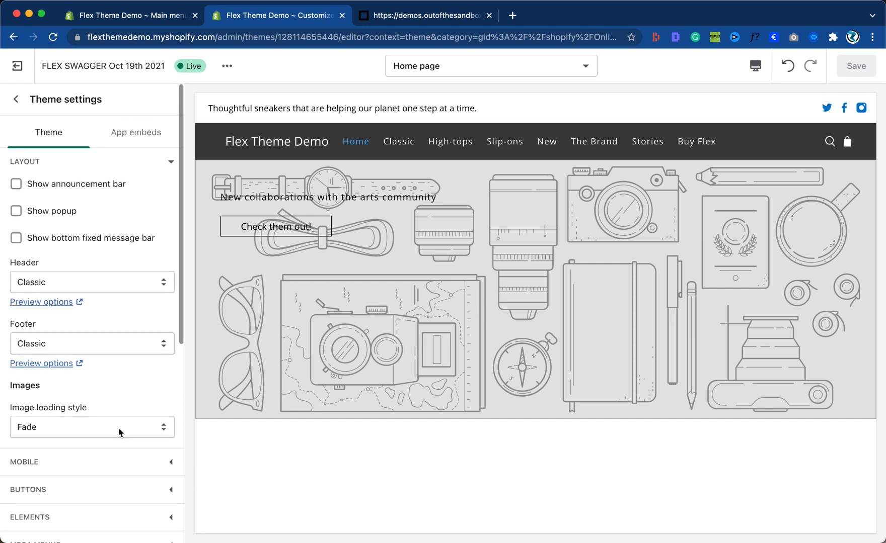
{"action": "left_click", "coordinate": [134, 287]}
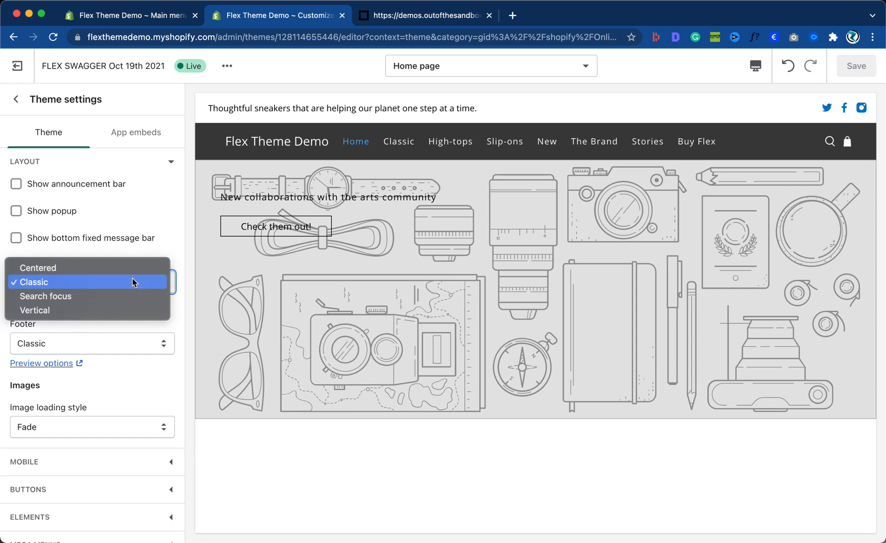
{"action": "left_click", "coordinate": [127, 267]}
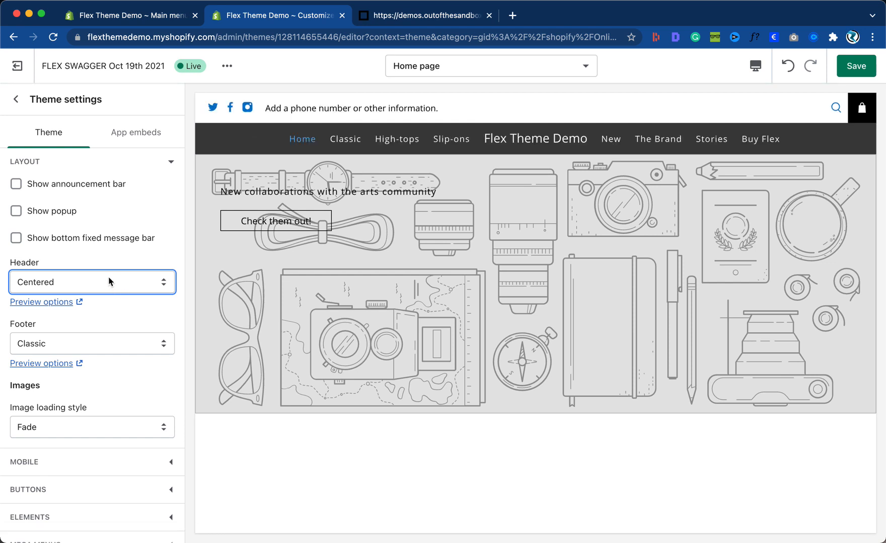
{"action": "left_click", "coordinate": [108, 281]}
{"action": "left_click", "coordinate": [104, 292]}
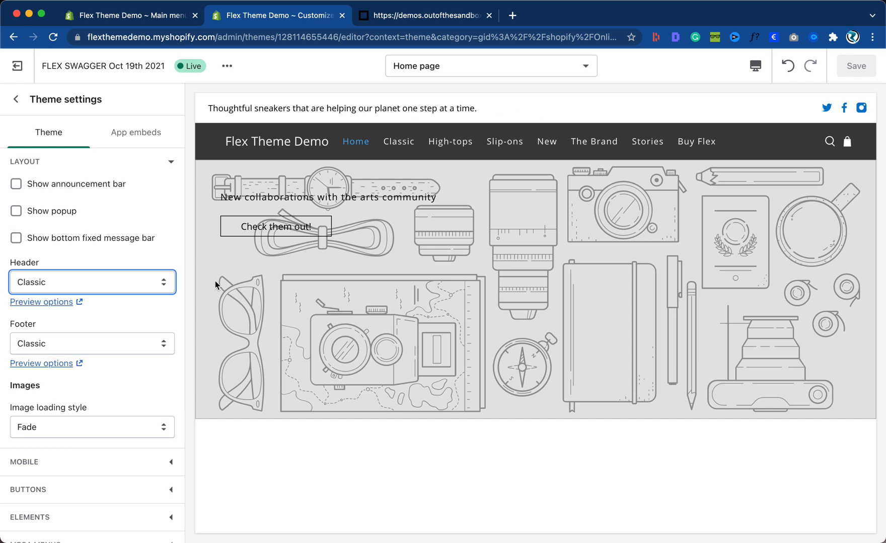
Set the theme's header layout style to Centered and save the change.
{"action": "left_click", "coordinate": [95, 281]}
{"action": "left_click", "coordinate": [96, 268]}
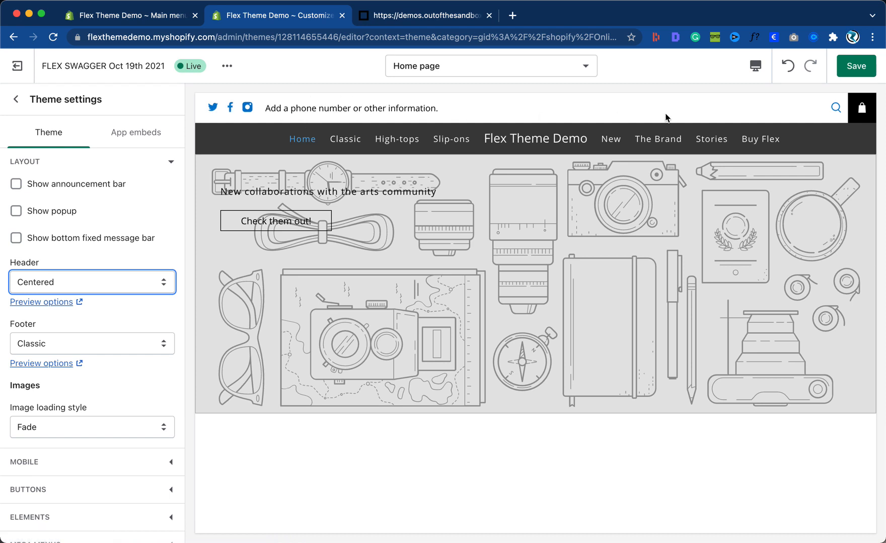
{"action": "left_click", "coordinate": [867, 70]}
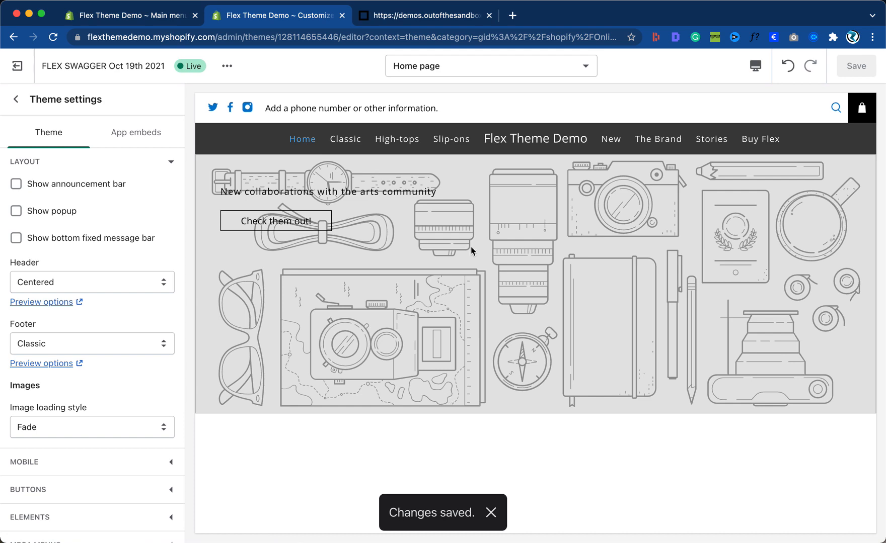
Replace the top bar's text with the "Thoughtful sneakers that are helping our planet one step at a time." line copied from the Swagger demo, and save.
{"action": "left_click", "coordinate": [390, 16]}
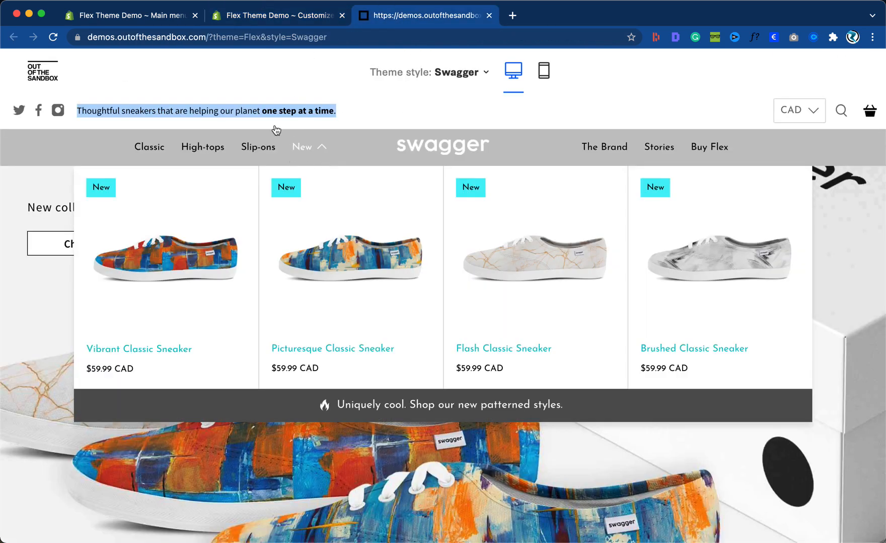
{"action": "right_click", "coordinate": [130, 108]}
{"action": "left_click", "coordinate": [151, 136]}
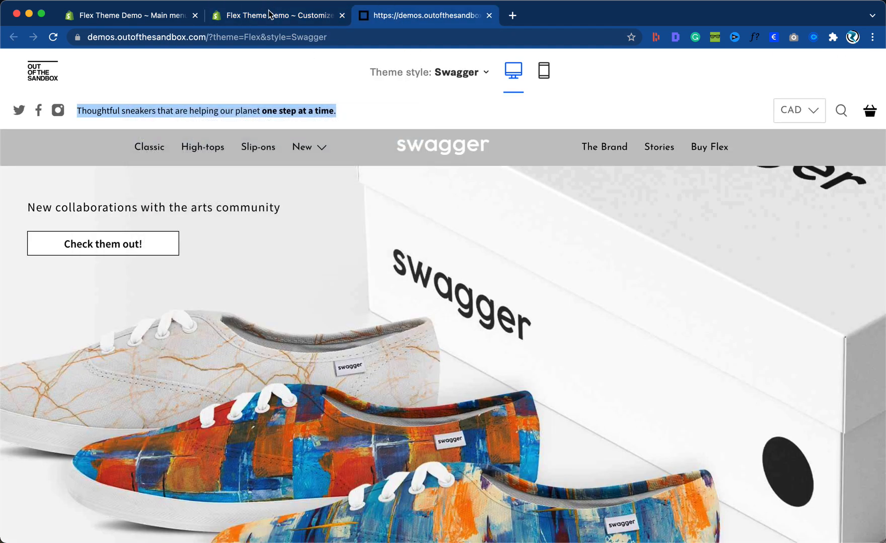
{"action": "left_click", "coordinate": [271, 15]}
{"action": "left_click", "coordinate": [16, 99]}
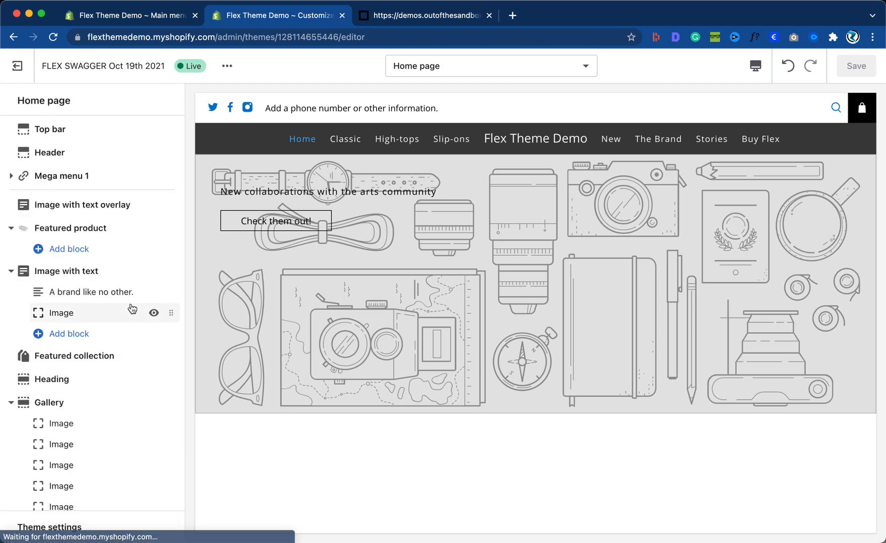
{"action": "left_click", "coordinate": [57, 130]}
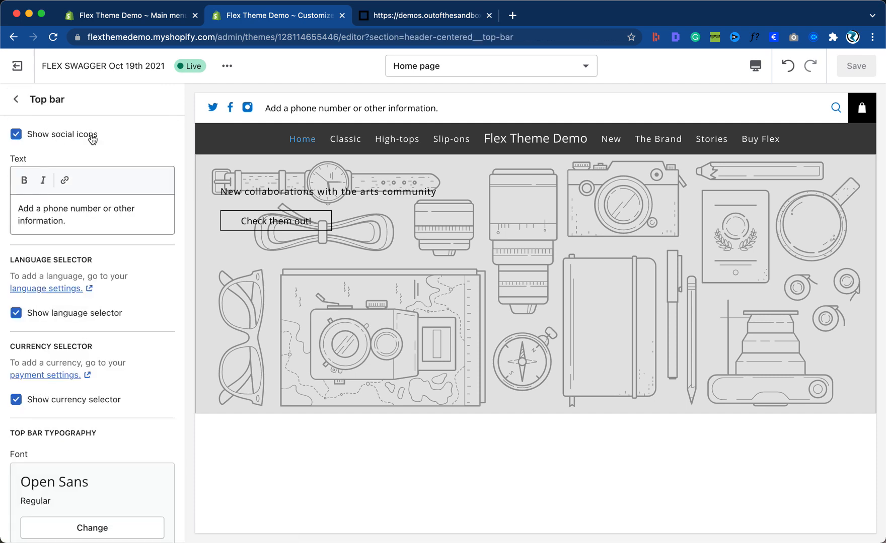
{"action": "left_click_drag", "start_coordinate": [83, 223], "coordinate": [1, 199]}
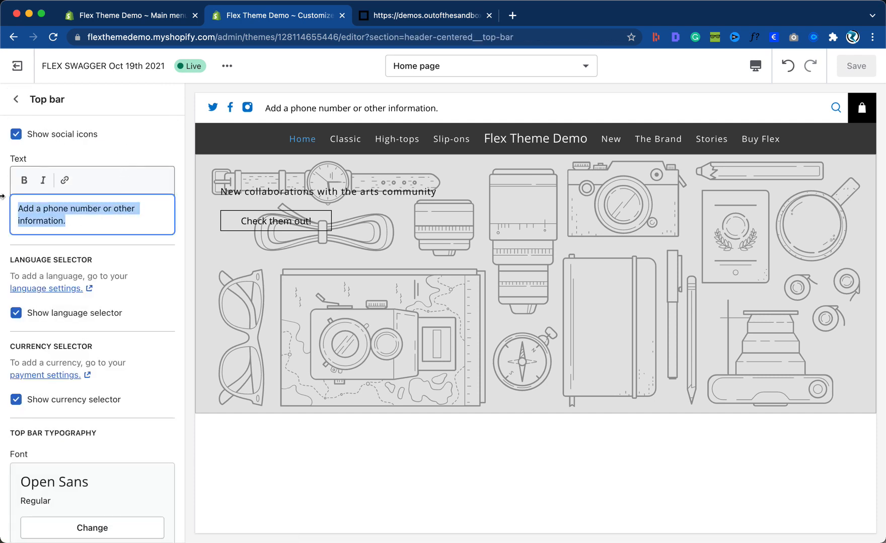
{"action": "key", "text": "super+v"}
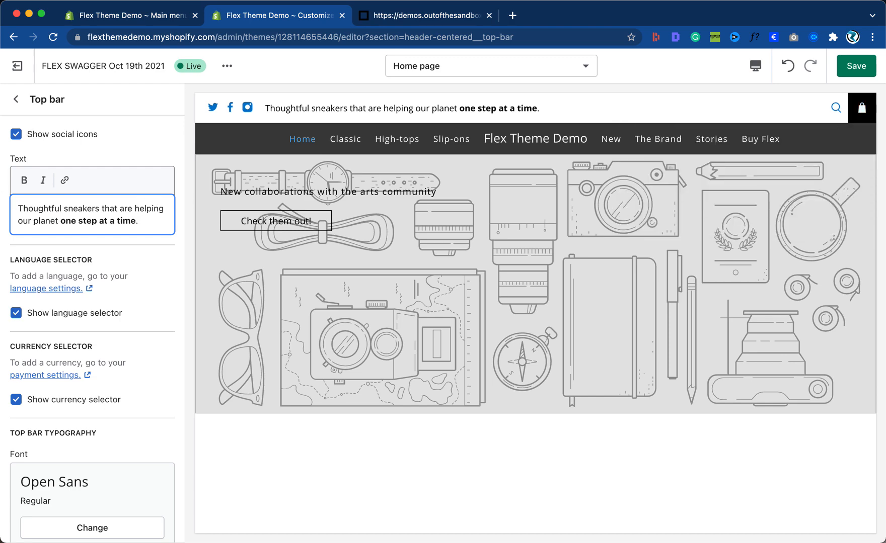
{"action": "left_click", "coordinate": [865, 66]}
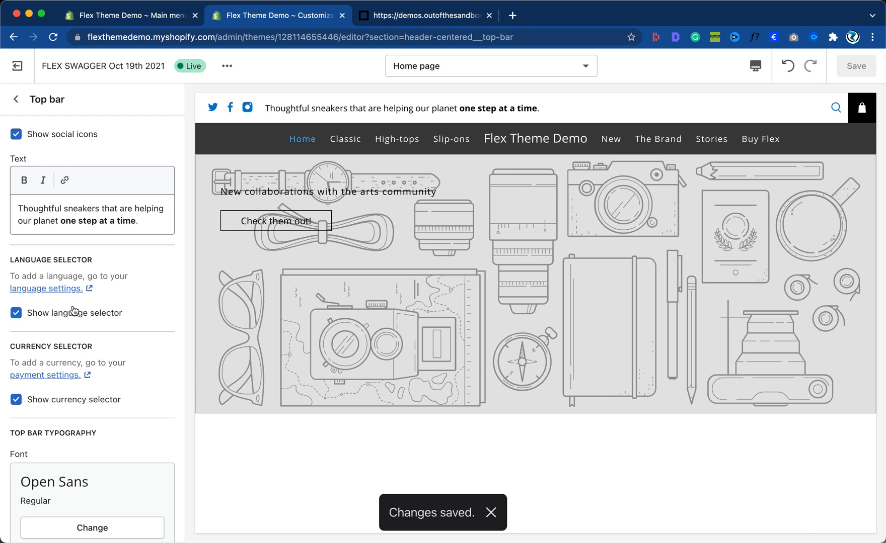
Review the top bar's typography, color, search and icon settings and compare them with the Swagger demo's currency, search and cart icons.
{"action": "scroll", "coordinate": [133, 363], "scroll_direction": "down", "scroll_amount": 10}
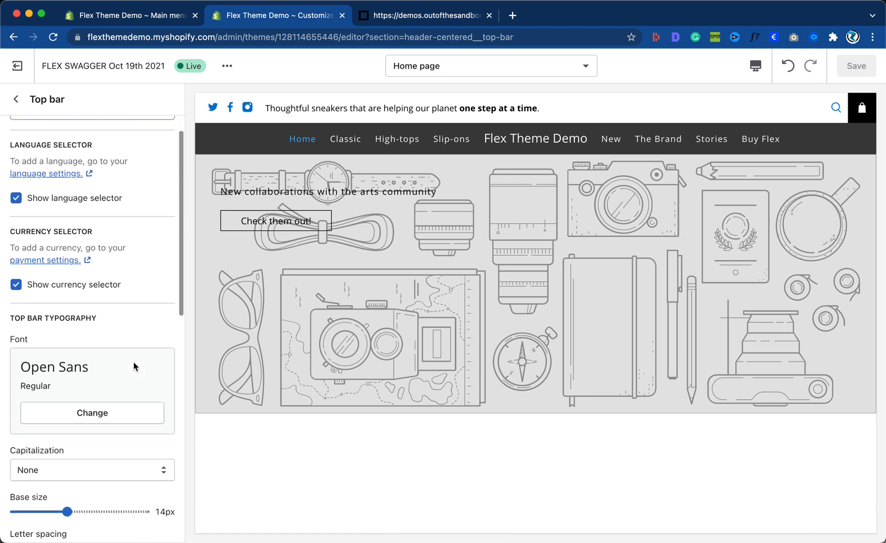
{"action": "scroll", "coordinate": [133, 362], "scroll_direction": "down", "scroll_amount": 4}
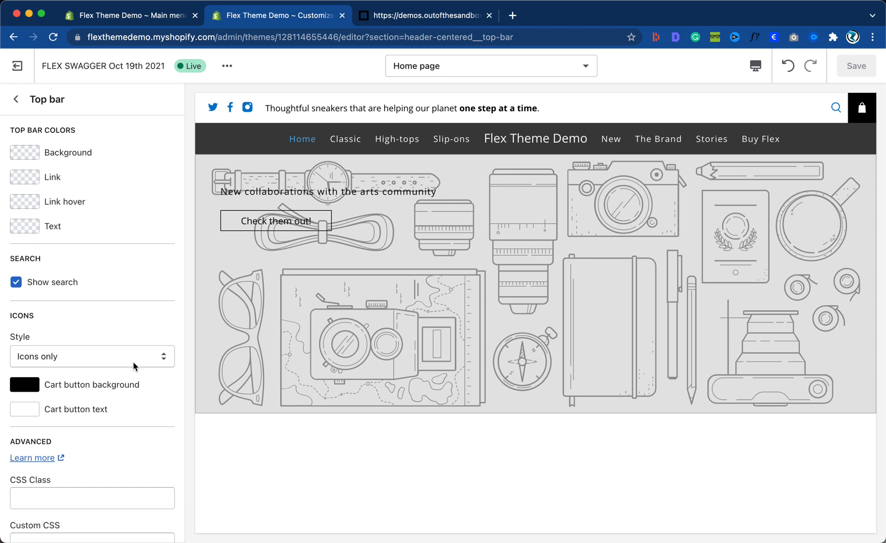
{"action": "scroll", "coordinate": [133, 363], "scroll_direction": "down", "scroll_amount": 1}
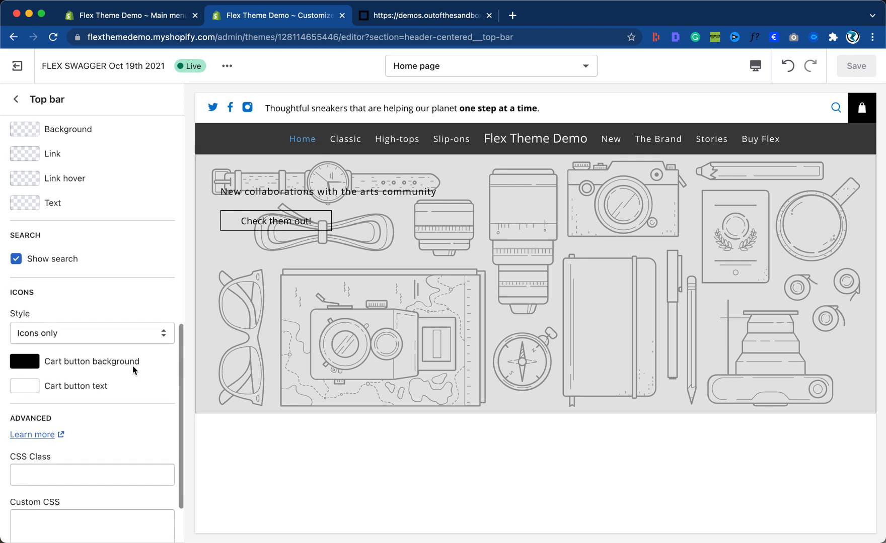
{"action": "scroll", "coordinate": [102, 381], "scroll_direction": "down", "scroll_amount": 1}
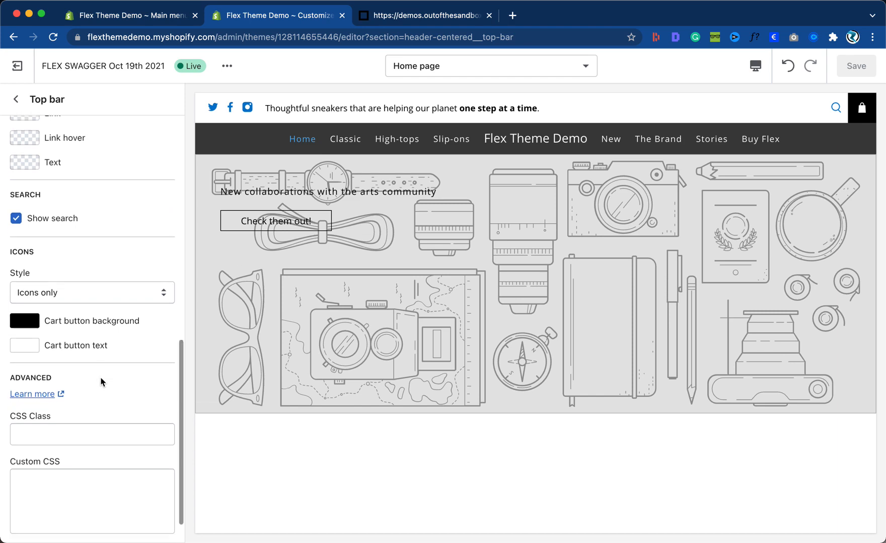
{"action": "scroll", "coordinate": [100, 382], "scroll_direction": "up", "scroll_amount": 12}
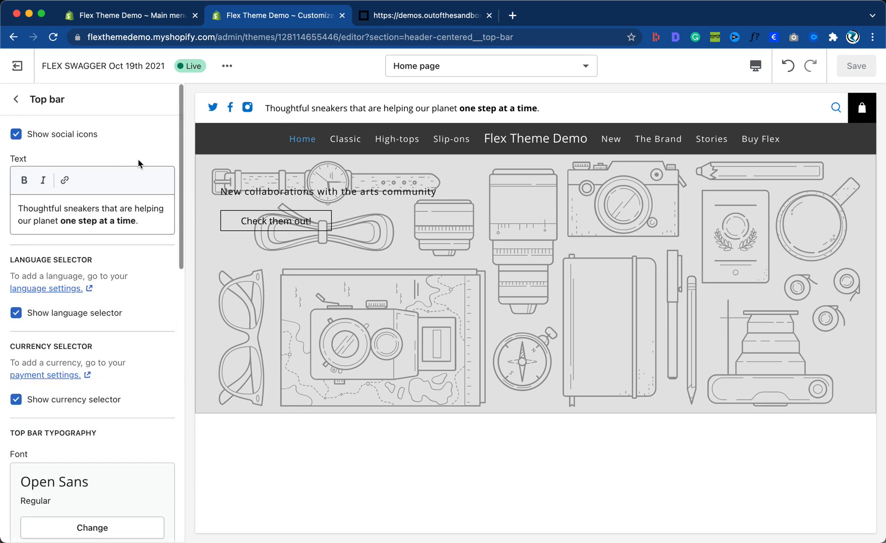
{"action": "left_click", "coordinate": [395, 21]}
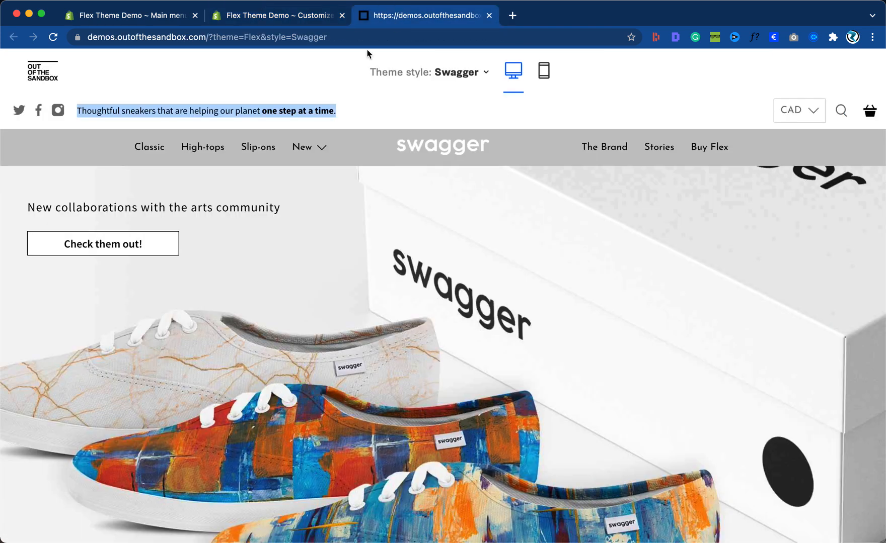
{"action": "left_click", "coordinate": [393, 115]}
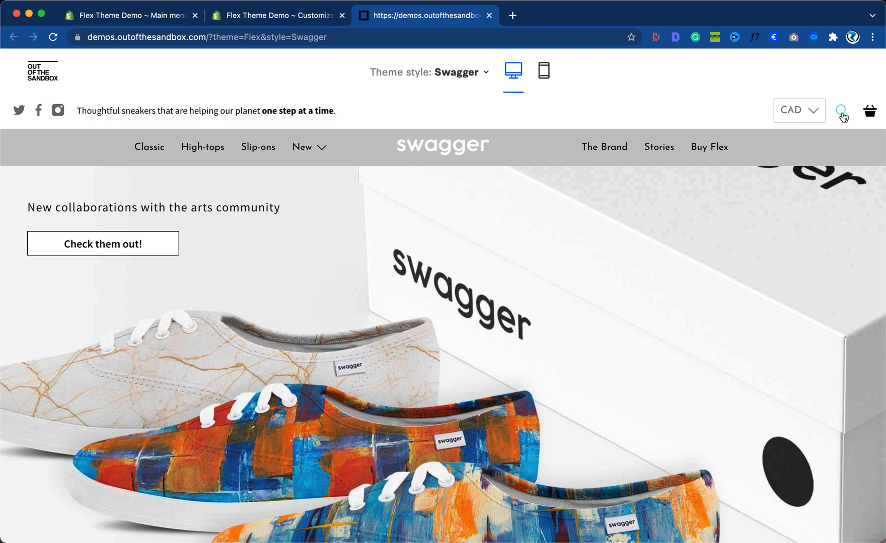
{"action": "mouse_move", "coordinate": [869, 115]}
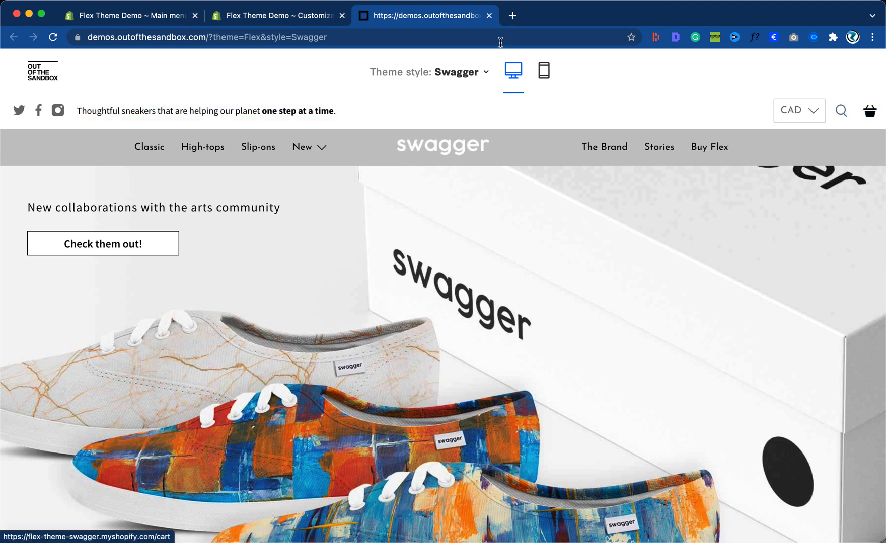
{"action": "left_click", "coordinate": [275, 18]}
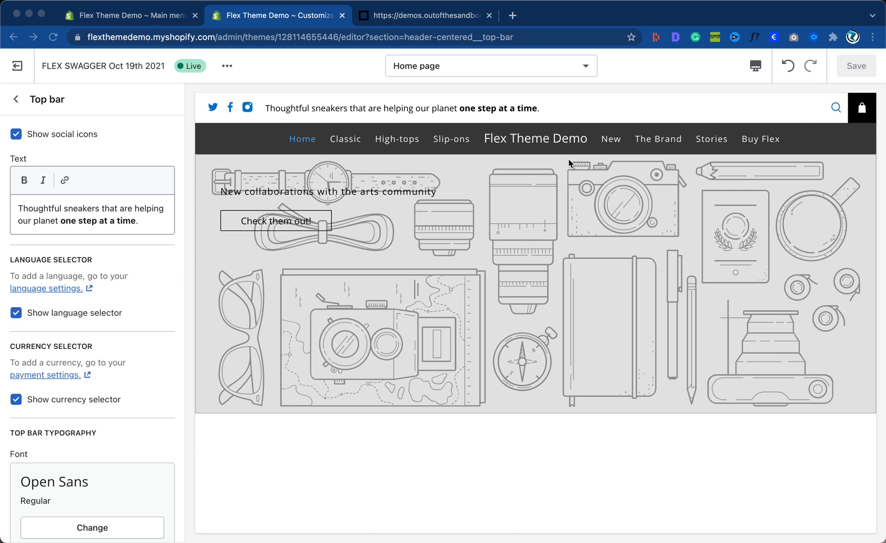
Examine the top bar's search, icon and advanced options and its linked theme settings for social links.
{"action": "scroll", "coordinate": [139, 362], "scroll_direction": "down", "scroll_amount": 15}
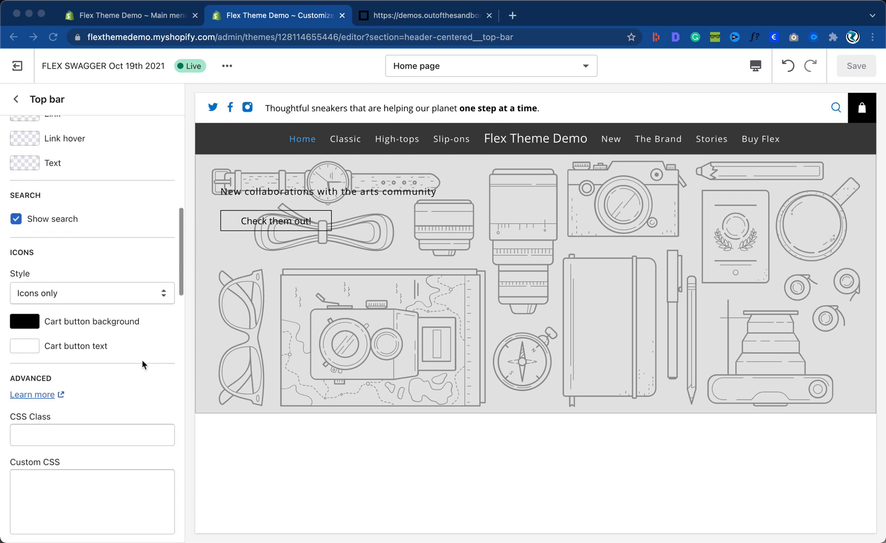
{"action": "scroll", "coordinate": [143, 365], "scroll_direction": "down", "scroll_amount": 10}
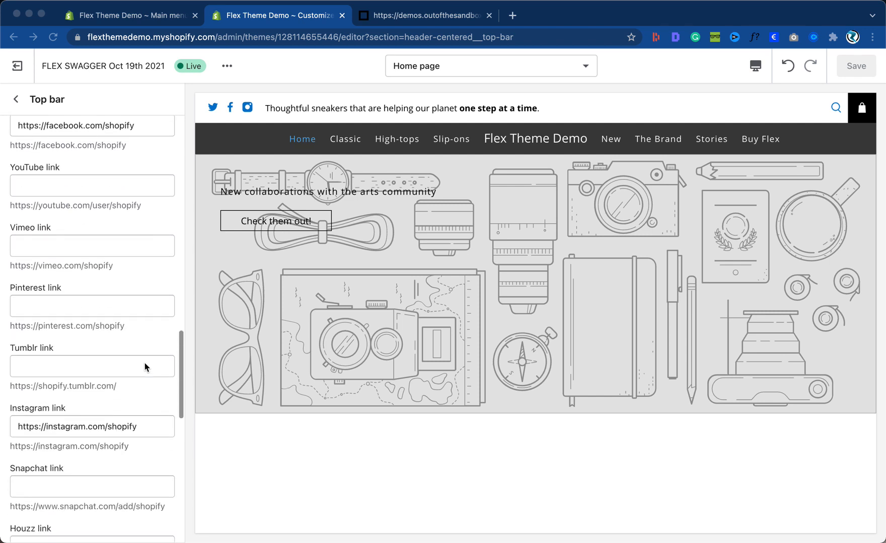
{"action": "scroll", "coordinate": [145, 362], "scroll_direction": "up", "scroll_amount": 5}
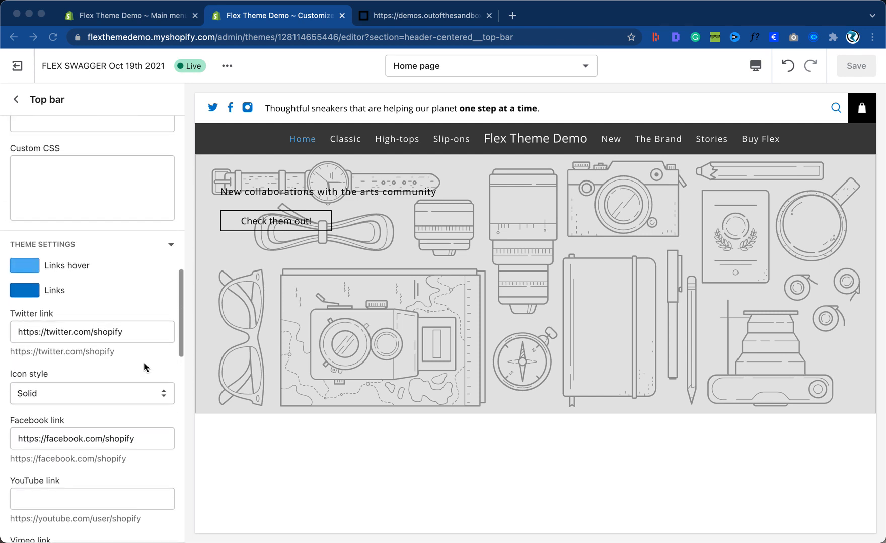
{"action": "left_click", "coordinate": [168, 248]}
{"action": "left_click", "coordinate": [169, 249]}
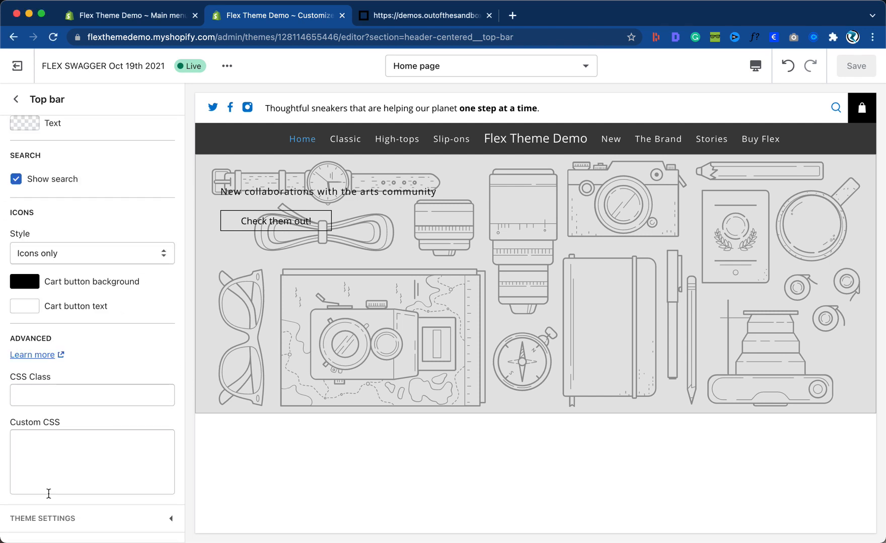
{"action": "scroll", "coordinate": [67, 460], "scroll_direction": "up", "scroll_amount": 10}
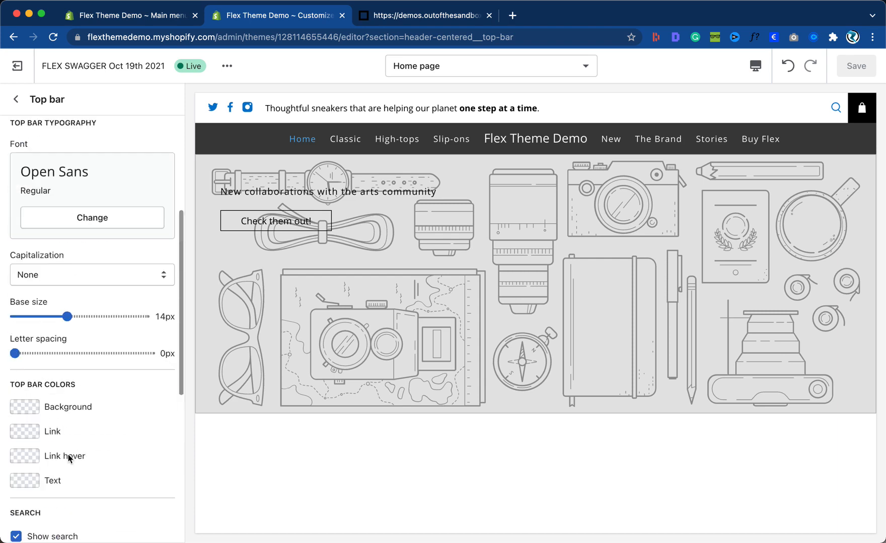
{"action": "scroll", "coordinate": [69, 459], "scroll_direction": "down", "scroll_amount": 10}
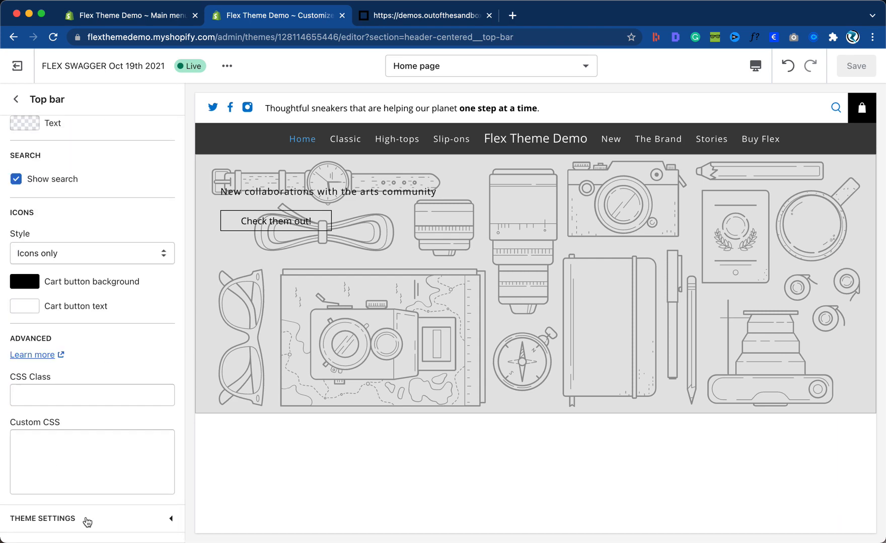
Enable the custom theme currency converter in the top bar's theme settings.
{"action": "left_click", "coordinate": [42, 522]}
{"action": "scroll", "coordinate": [63, 477], "scroll_direction": "down", "scroll_amount": 8}
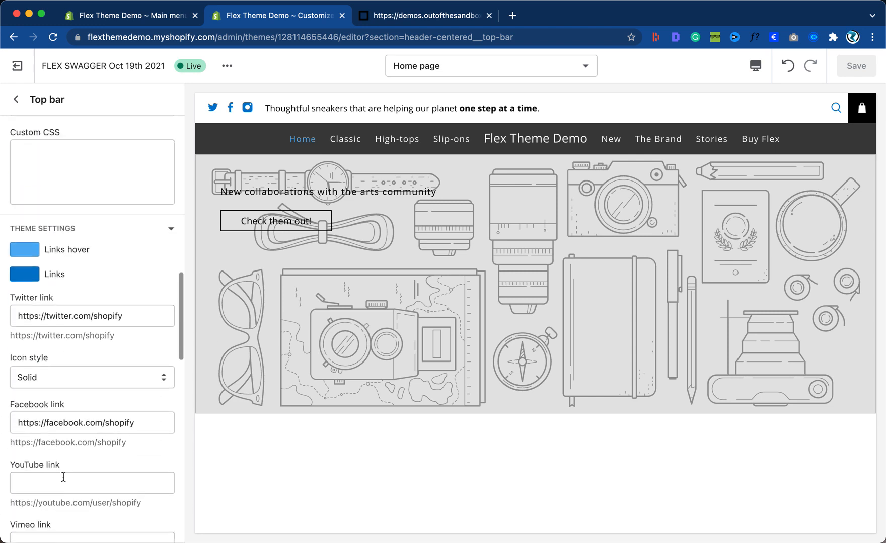
{"action": "scroll", "coordinate": [65, 482], "scroll_direction": "down", "scroll_amount": 3}
{"action": "scroll", "coordinate": [65, 480], "scroll_direction": "up", "scroll_amount": 2}
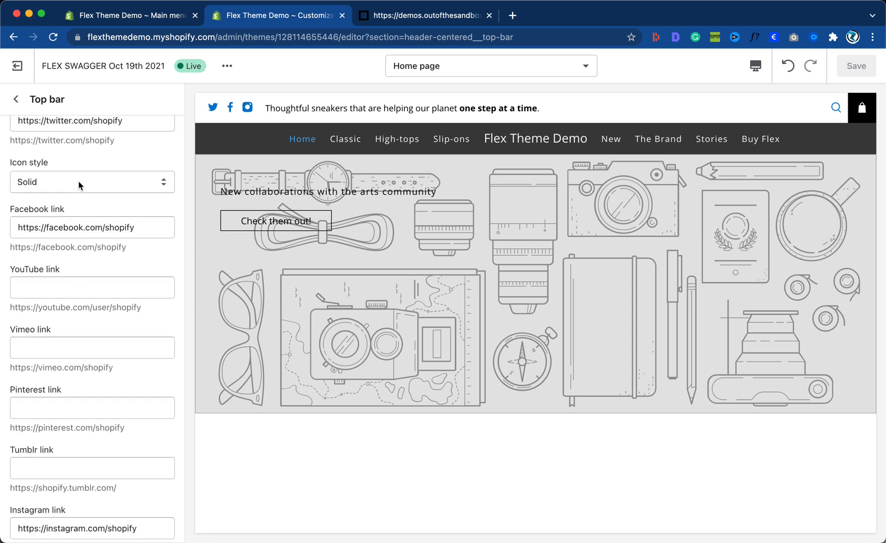
{"action": "scroll", "coordinate": [71, 334], "scroll_direction": "down", "scroll_amount": 15}
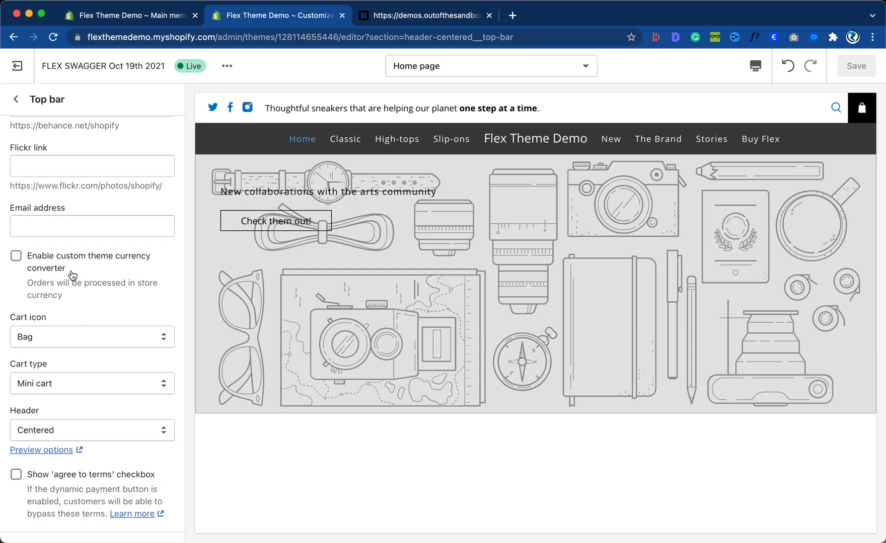
{"action": "left_click", "coordinate": [17, 258]}
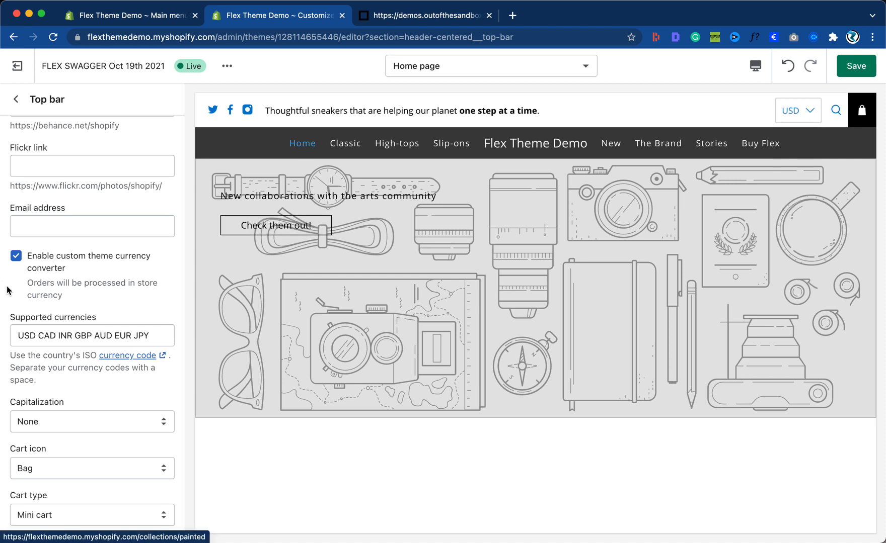
Set the top bar's cart icon to Basket as in the Swagger demo, save, and compare the result with the demo.
{"action": "scroll", "coordinate": [71, 336], "scroll_direction": "down", "scroll_amount": 3}
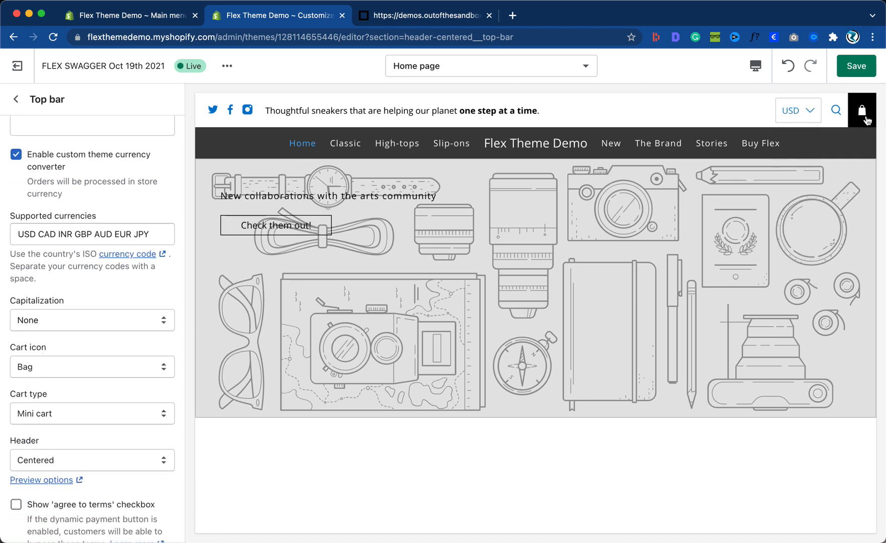
{"action": "key", "text": "ctrl+Tab"}
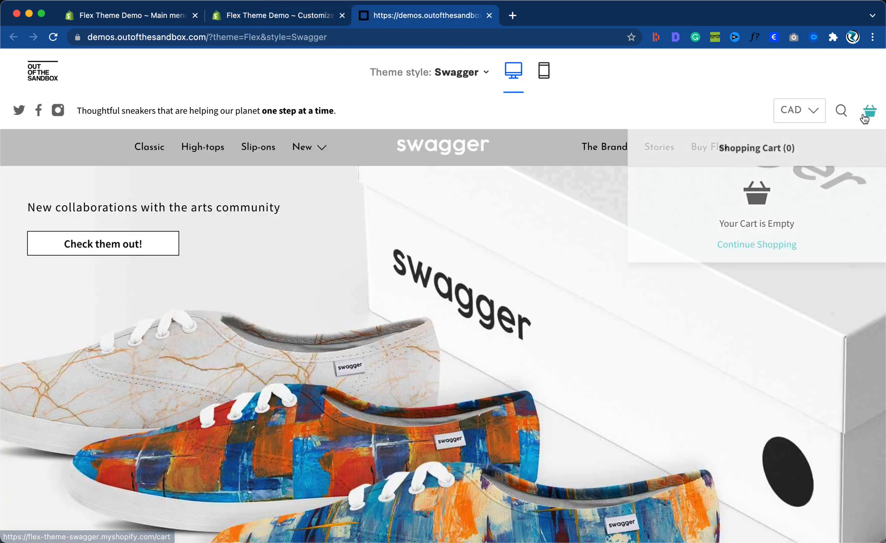
{"action": "left_click", "coordinate": [235, 15]}
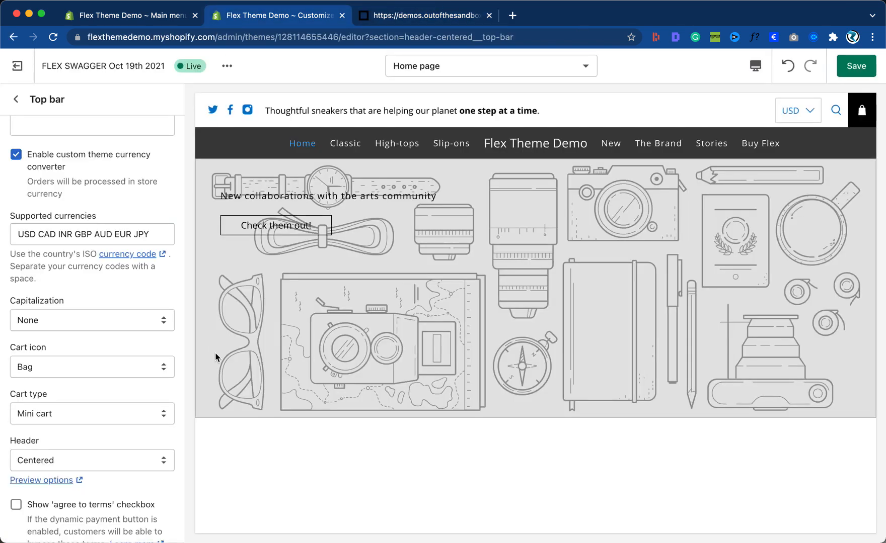
{"action": "left_click", "coordinate": [59, 371]}
{"action": "left_click", "coordinate": [58, 353]}
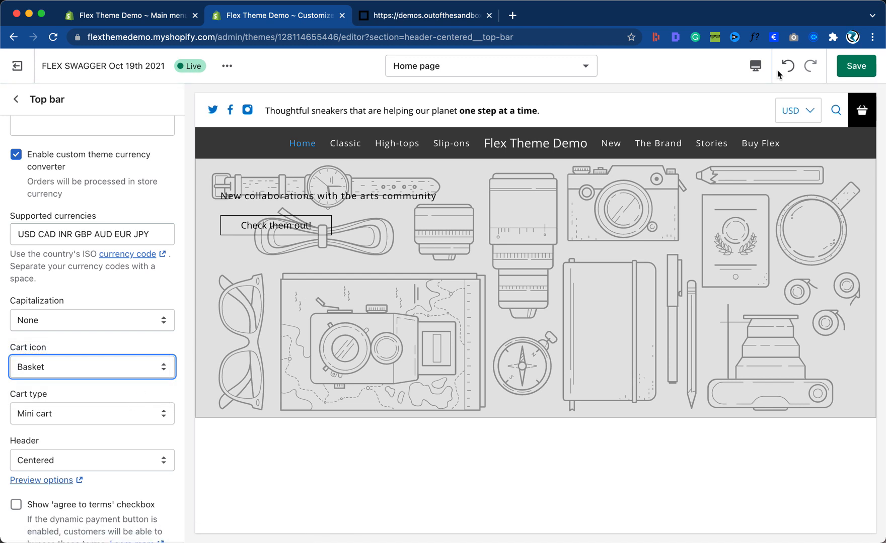
{"action": "left_click", "coordinate": [855, 66]}
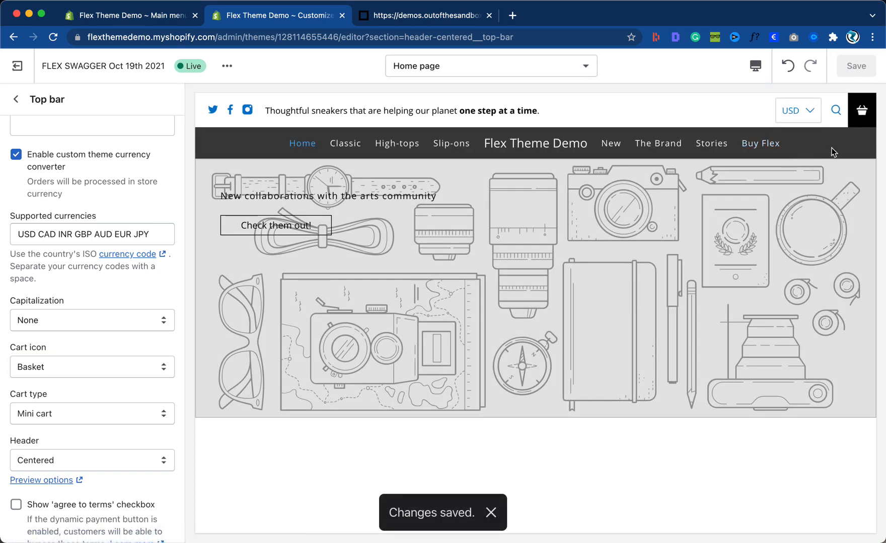
{"action": "left_click", "coordinate": [443, 20]}
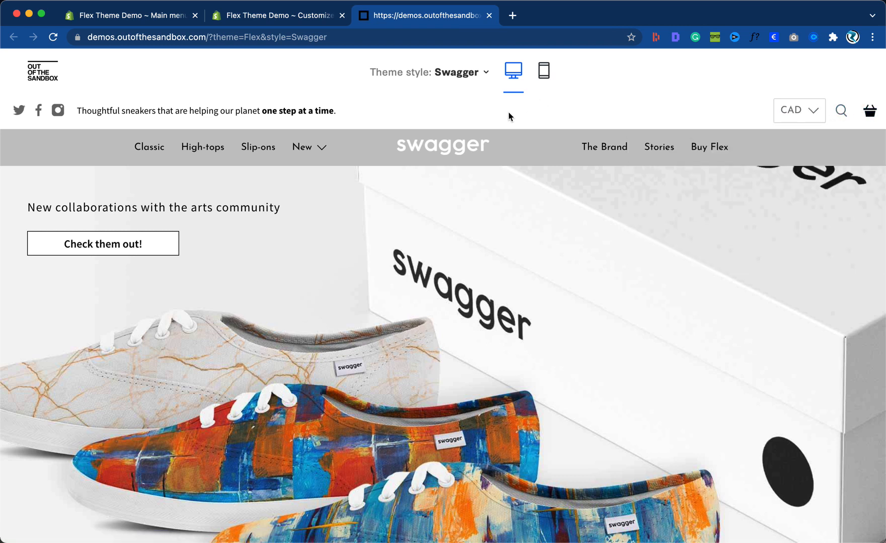
{"action": "left_click", "coordinate": [285, 20]}
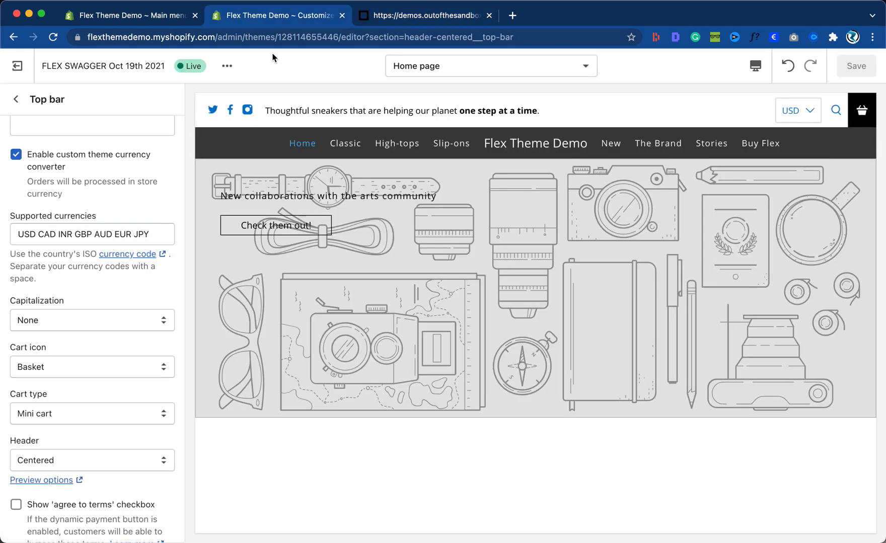
Upload swagger__logo-white_400x.png from the desktop and set it as the header's logo image.
{"action": "left_click", "coordinate": [16, 99]}
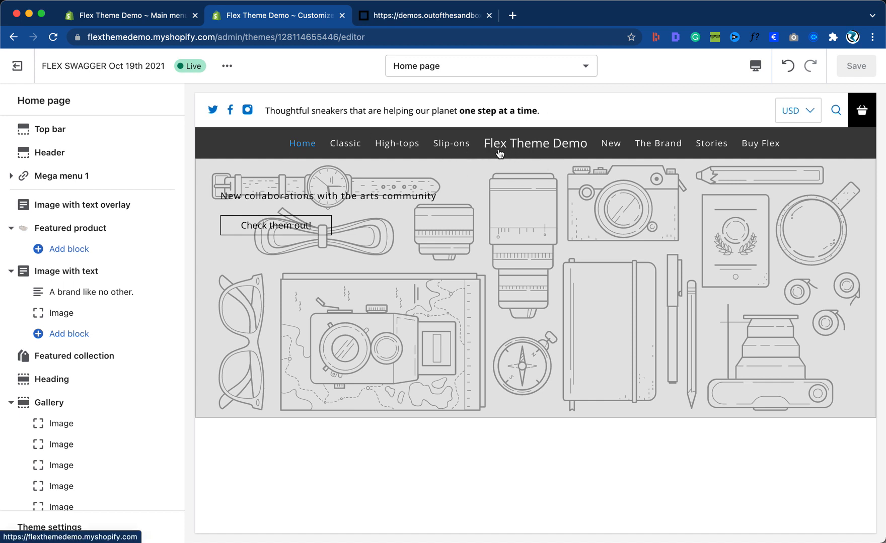
{"action": "left_click", "coordinate": [49, 156]}
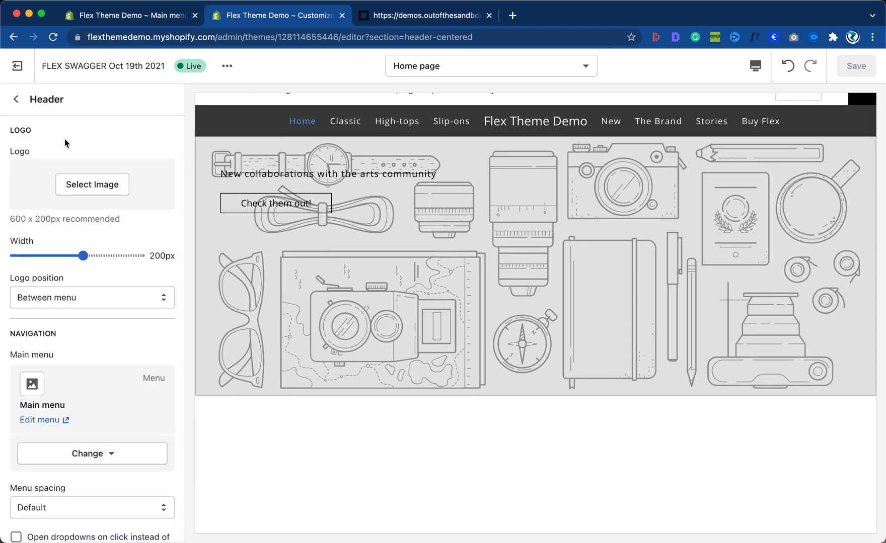
{"action": "left_click", "coordinate": [75, 184]}
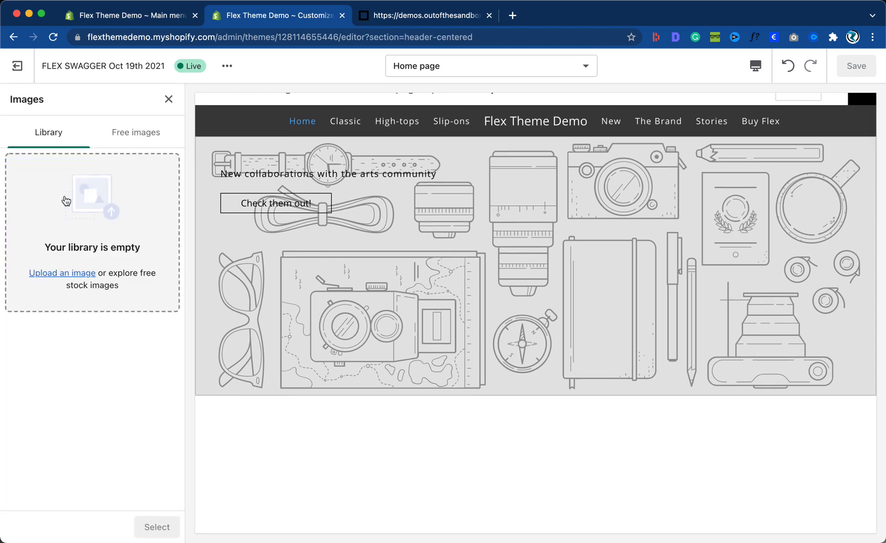
{"action": "left_click", "coordinate": [75, 274]}
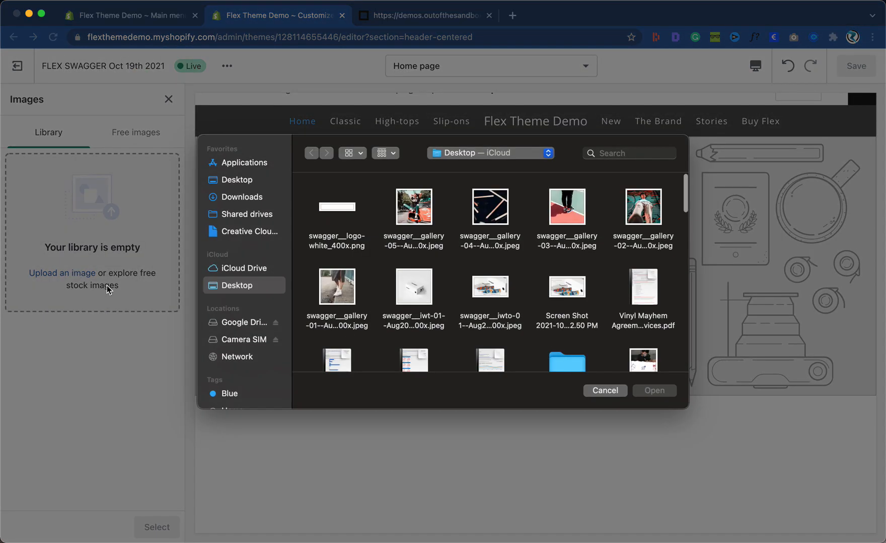
{"action": "left_click", "coordinate": [338, 212]}
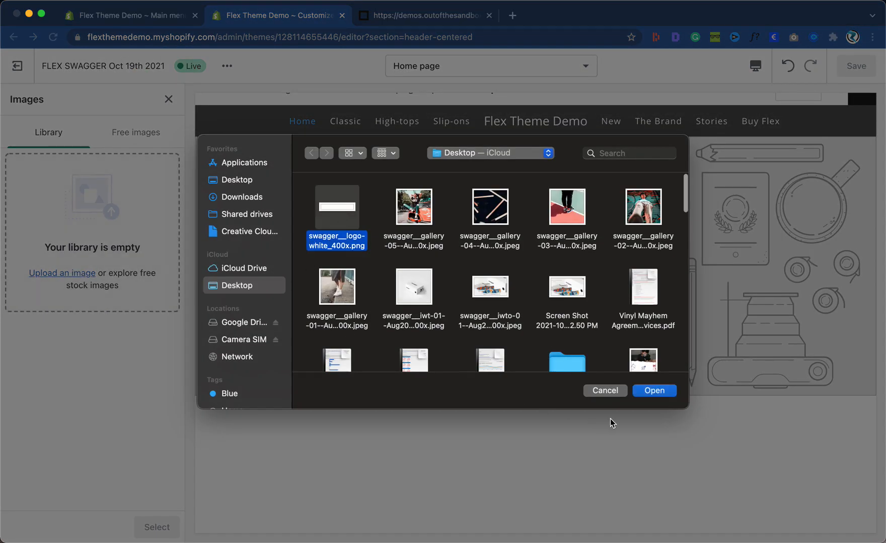
{"action": "left_click", "coordinate": [654, 391]}
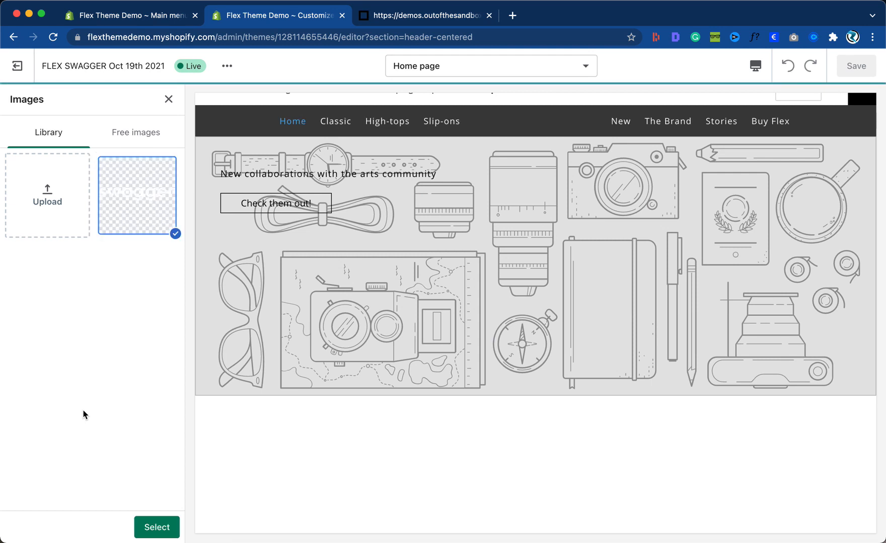
{"action": "scroll", "coordinate": [410, 417], "scroll_direction": "up", "scroll_amount": 1}
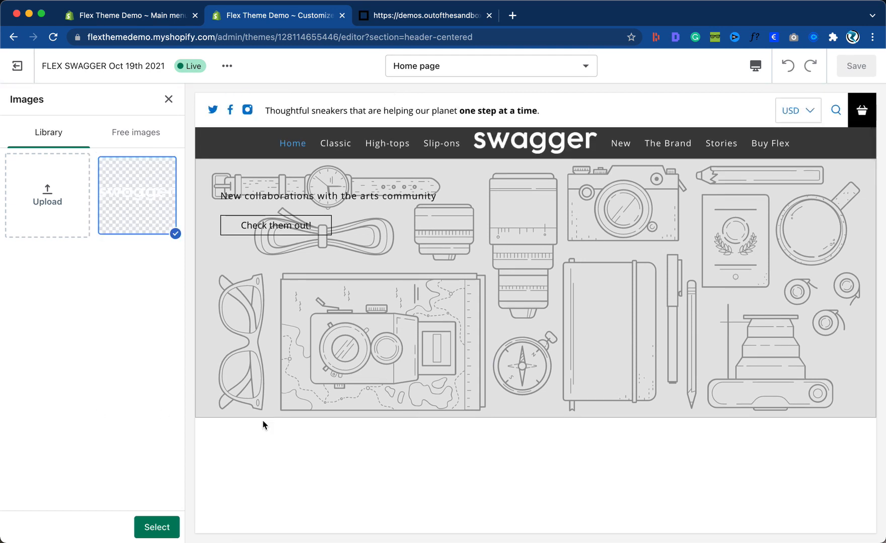
{"action": "left_click", "coordinate": [153, 528]}
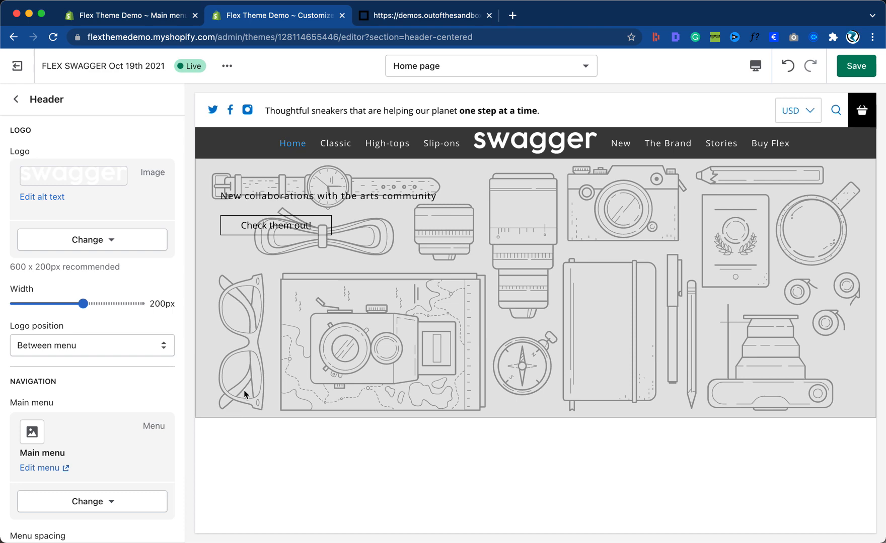
Compare the header logo with the Swagger demo's logo and save the theme changes.
{"action": "left_click", "coordinate": [407, 17]}
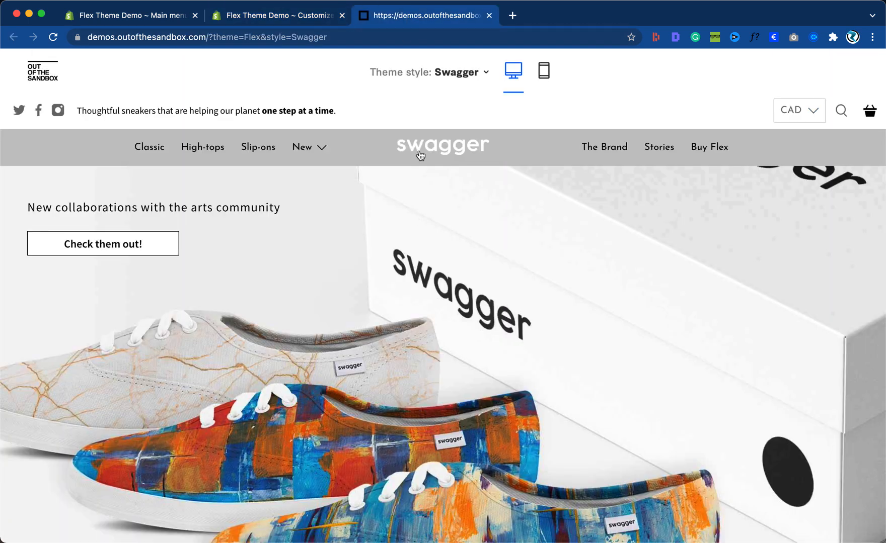
{"action": "left_click", "coordinate": [285, 17]}
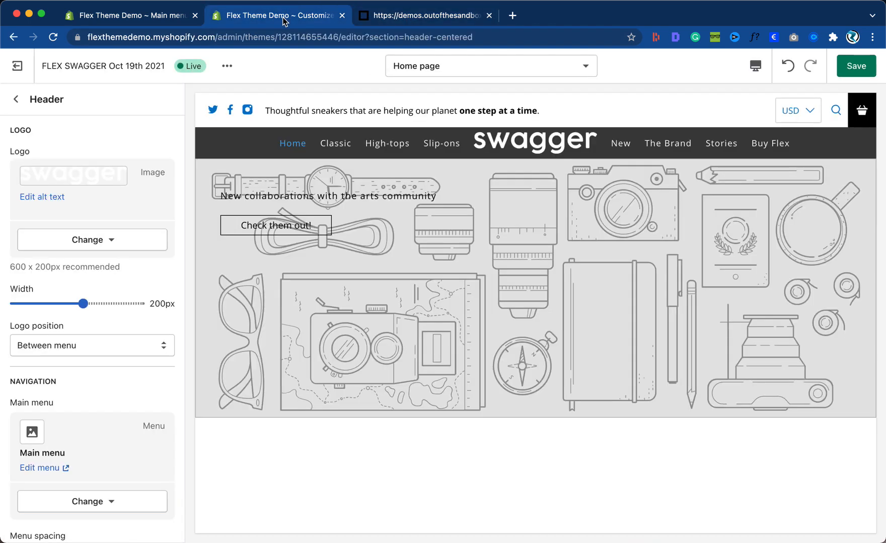
{"action": "left_click", "coordinate": [847, 72]}
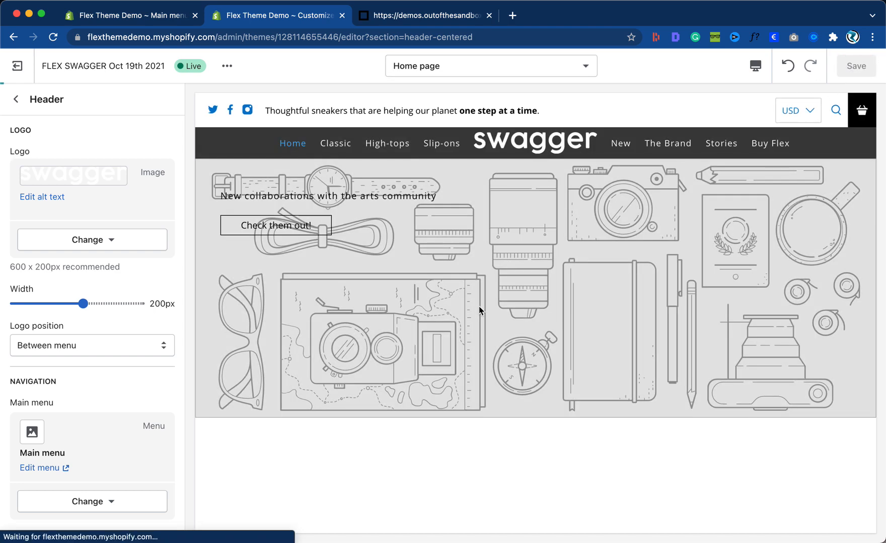
{"action": "scroll", "coordinate": [474, 310], "scroll_direction": "down", "scroll_amount": 1}
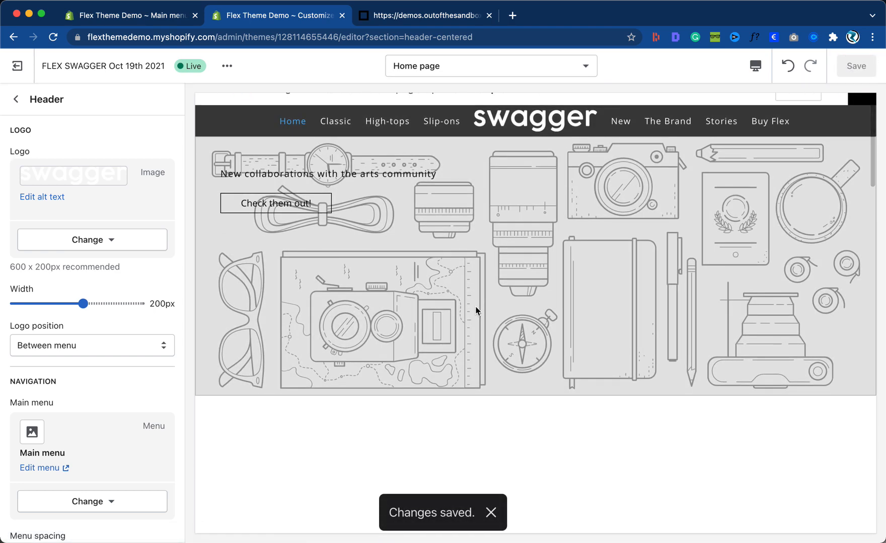
{"action": "scroll", "coordinate": [476, 311], "scroll_direction": "up", "scroll_amount": 1}
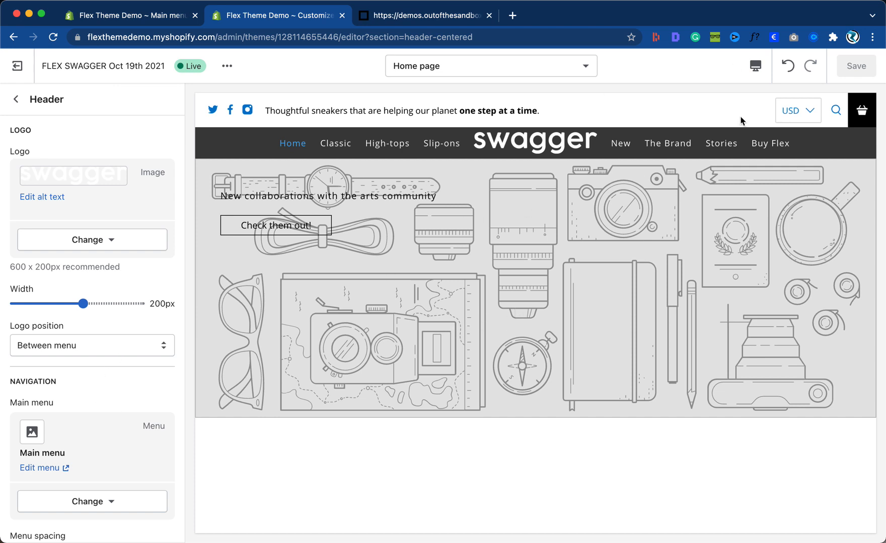
Preview the home page in Fullscreen, compare its logo size with the Swagger demo, and return to the Desktop view.
{"action": "left_click", "coordinate": [755, 67]}
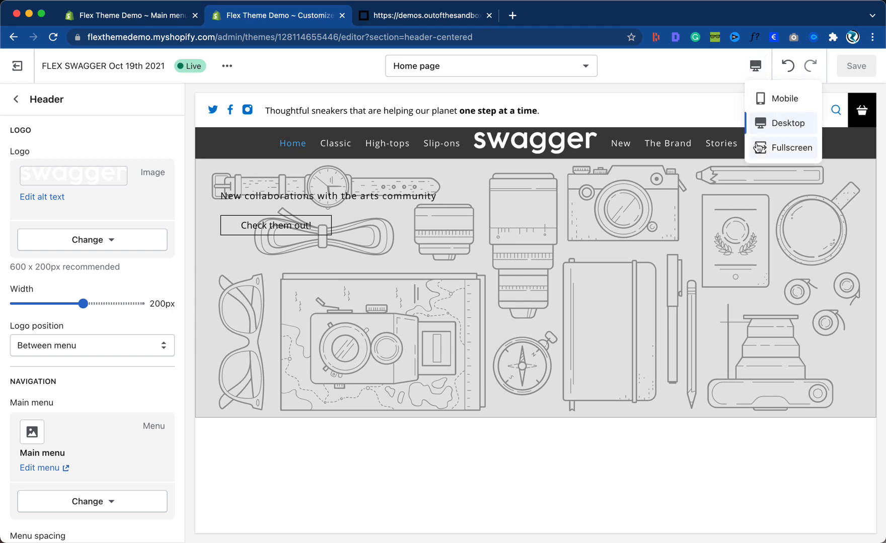
{"action": "left_click", "coordinate": [777, 147]}
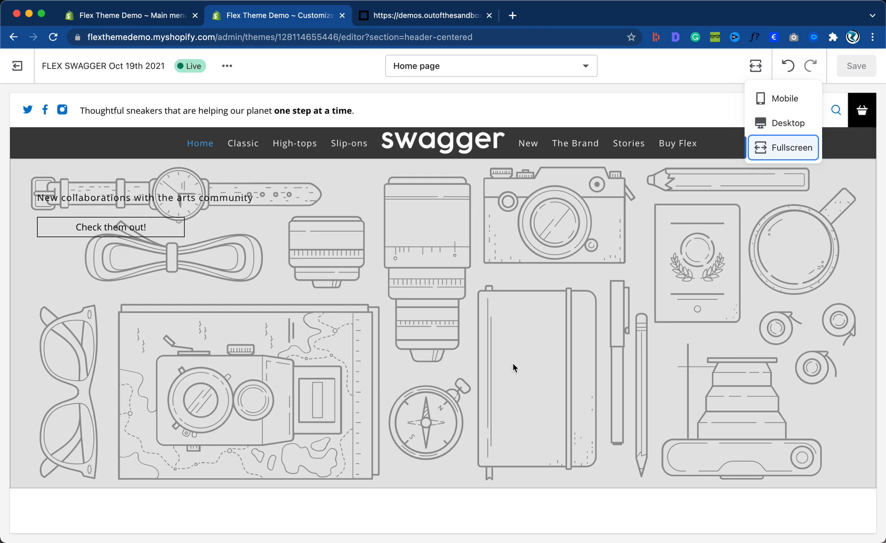
{"action": "left_click", "coordinate": [432, 15]}
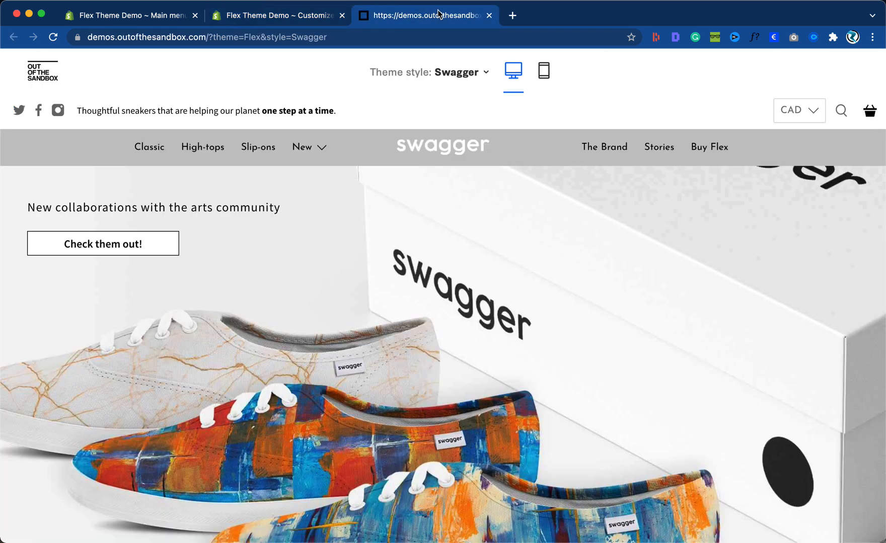
{"action": "left_click", "coordinate": [312, 19]}
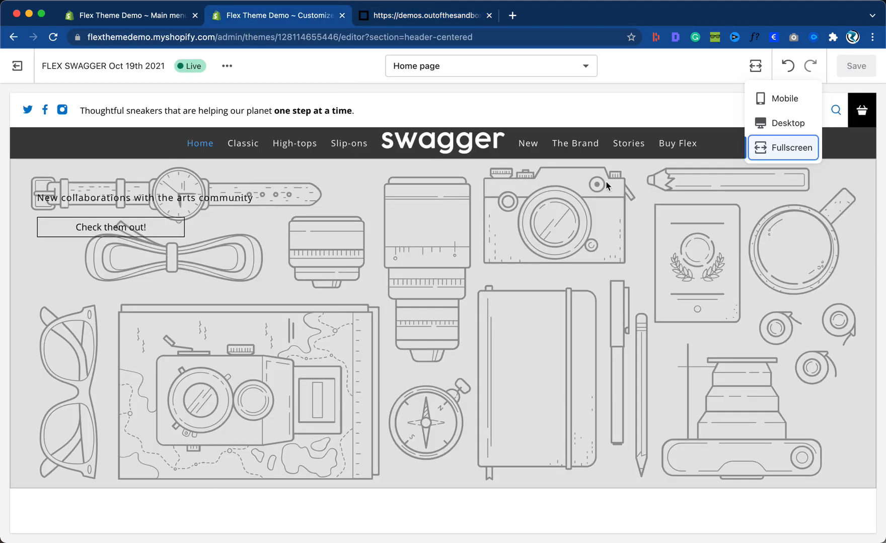
{"action": "left_click", "coordinate": [782, 123]}
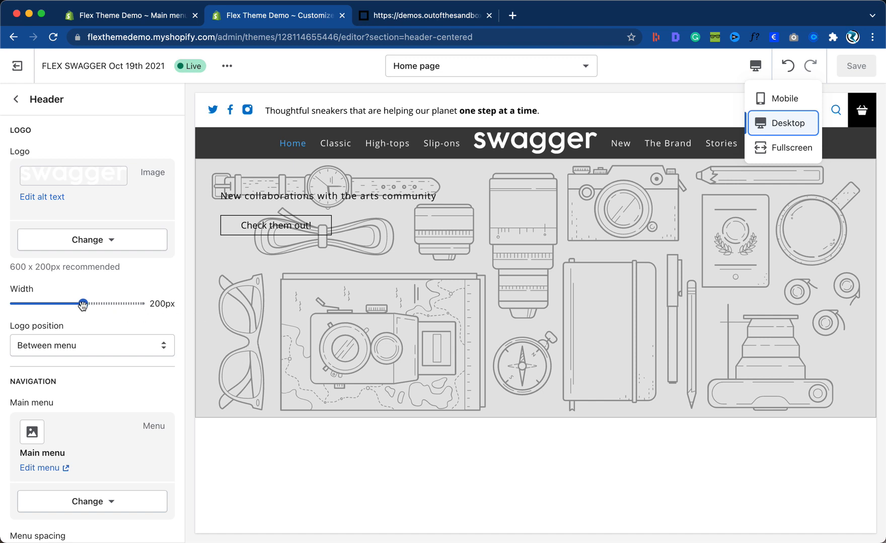
Set the header logo's width to 150px, save, and compare the result with the Swagger demo.
{"action": "left_click_drag", "start_coordinate": [83, 305], "coordinate": [54, 308]}
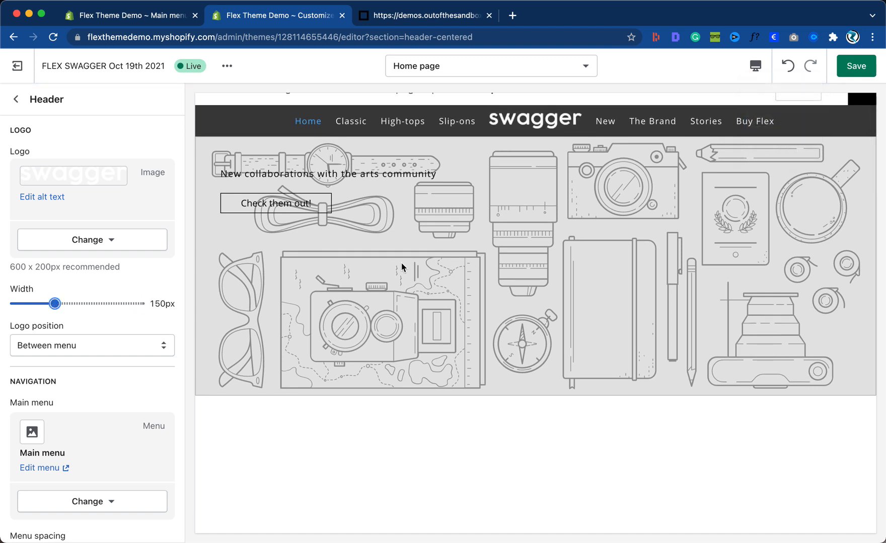
{"action": "scroll", "coordinate": [400, 265], "scroll_direction": "up", "scroll_amount": 1}
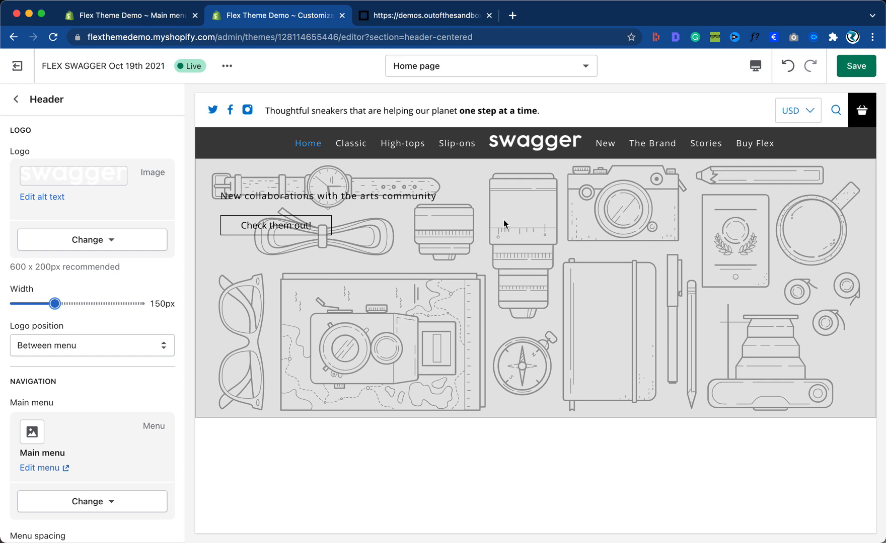
{"action": "left_click", "coordinate": [855, 69]}
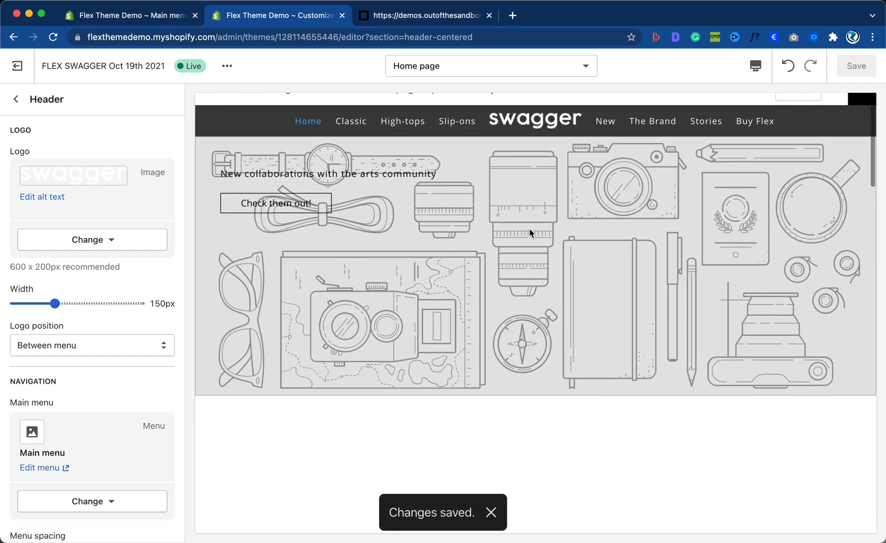
{"action": "left_click", "coordinate": [382, 16]}
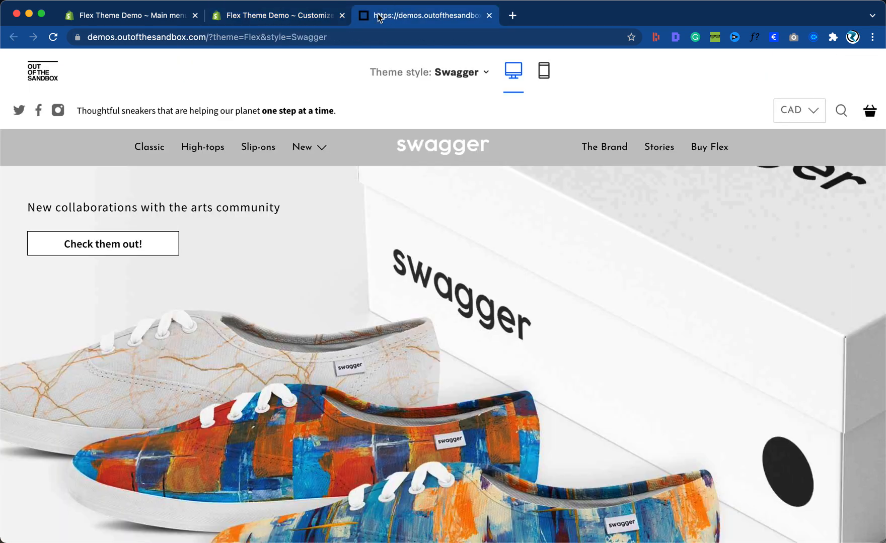
{"action": "left_click", "coordinate": [276, 18]}
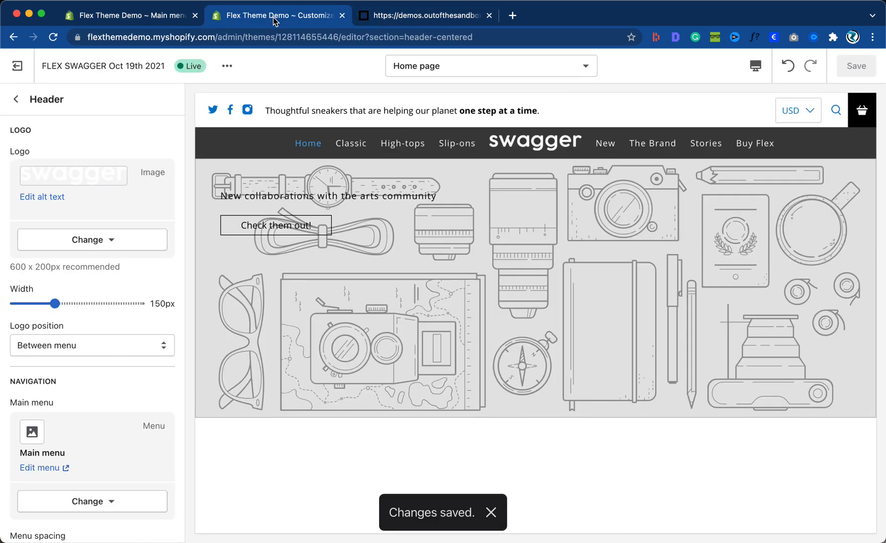
Compare the home page header in the fullscreen preview with the Swagger demo store, and return the preview to desktop view.
{"action": "left_click", "coordinate": [753, 71]}
{"action": "left_click", "coordinate": [785, 147]}
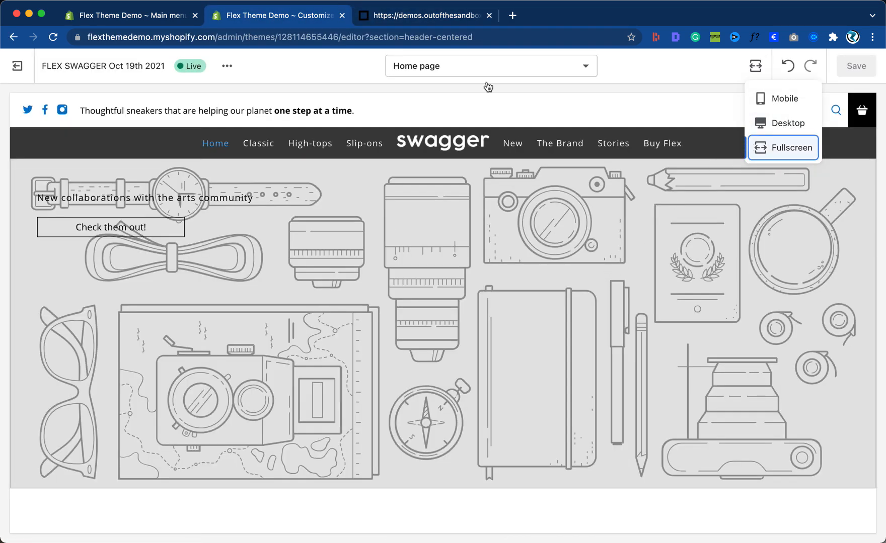
{"action": "left_click", "coordinate": [440, 17]}
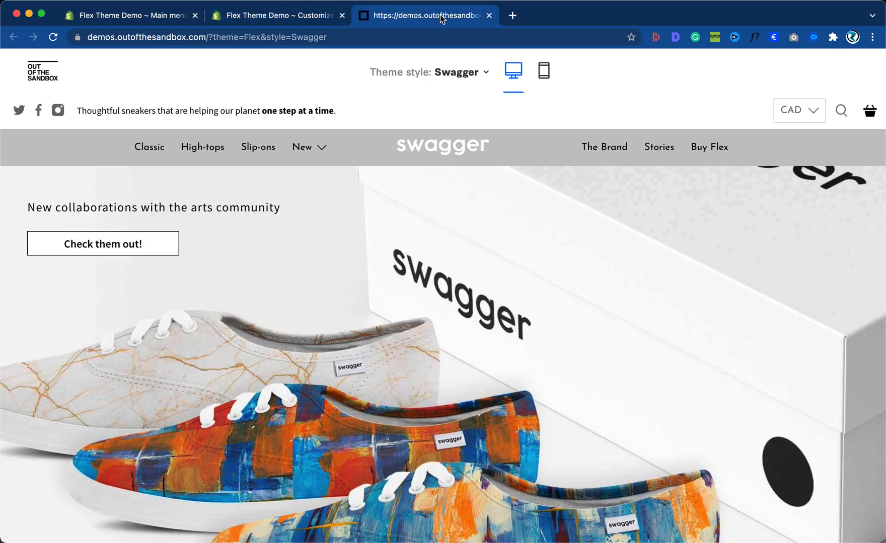
{"action": "left_click", "coordinate": [312, 17]}
{"action": "left_click", "coordinate": [415, 19]}
{"action": "left_click", "coordinate": [279, 16]}
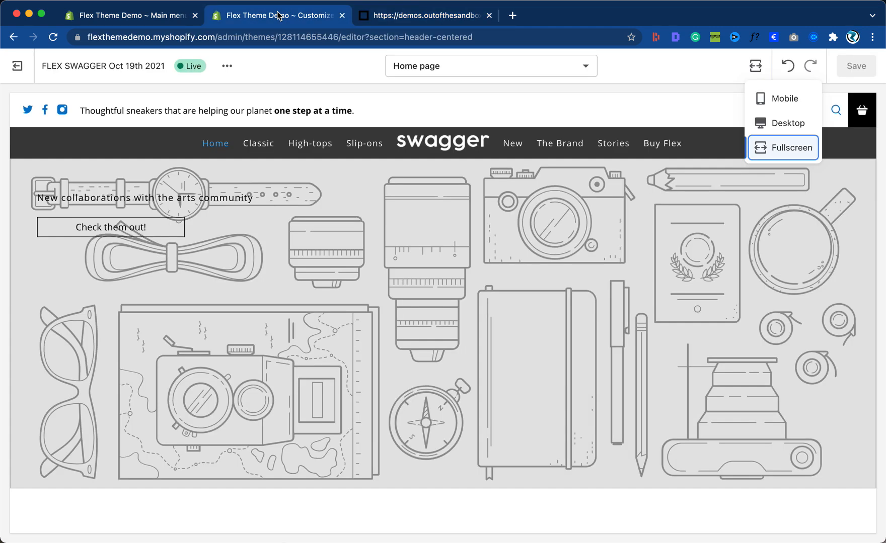
{"action": "left_click", "coordinate": [424, 17]}
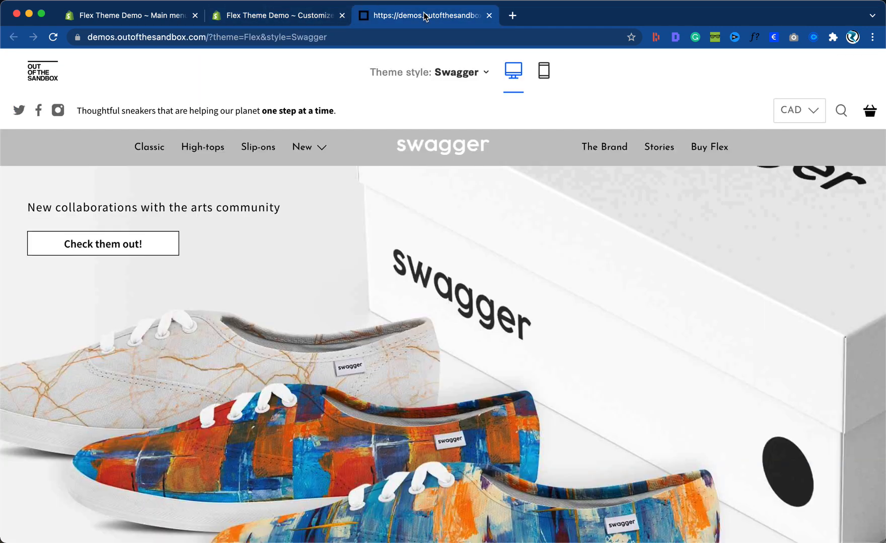
{"action": "left_click", "coordinate": [255, 17]}
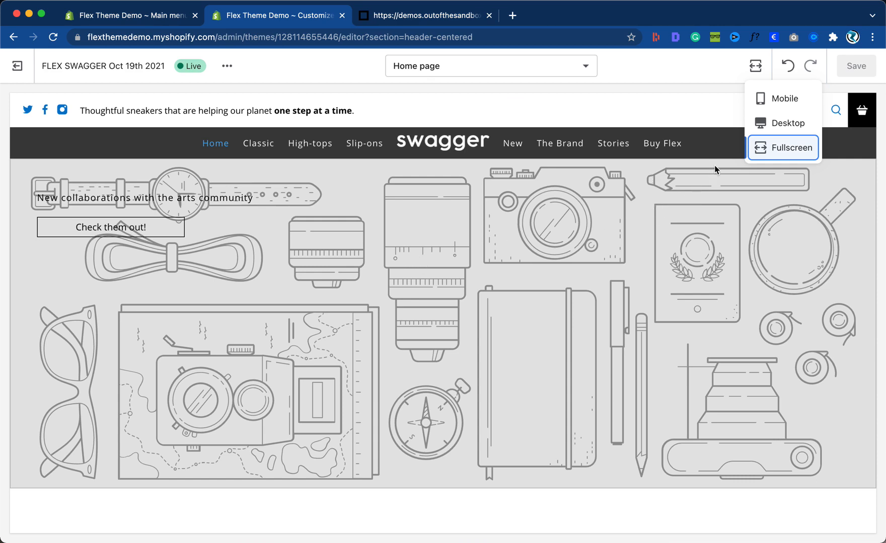
{"action": "left_click", "coordinate": [759, 125]}
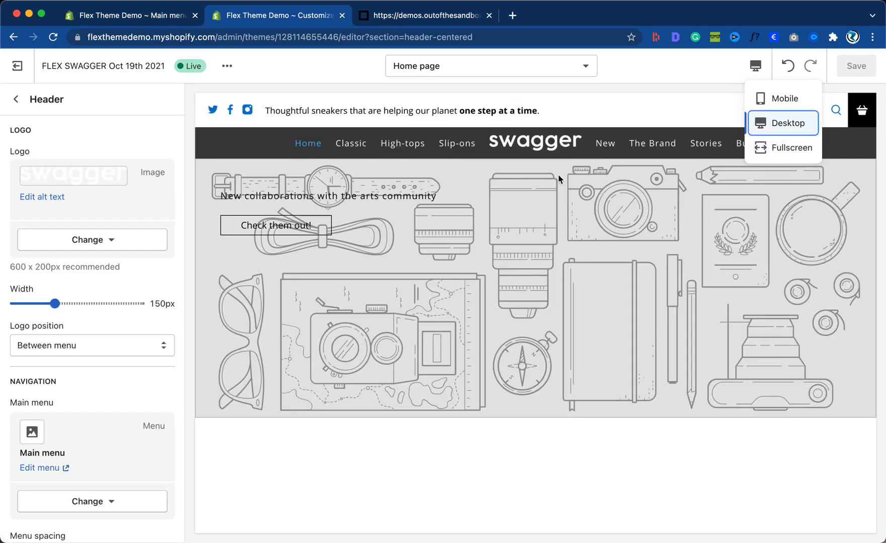
{"action": "left_click", "coordinate": [644, 100]}
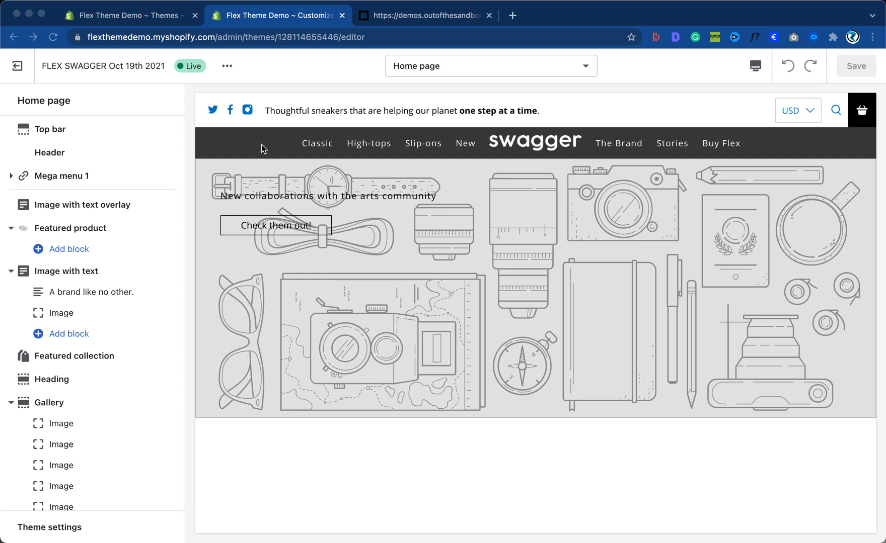
Open the store's Main menu in the navigation settings and compare its items and the theme preview's header with the demo store.
{"action": "left_click", "coordinate": [150, 16]}
{"action": "left_click", "coordinate": [52, 396]}
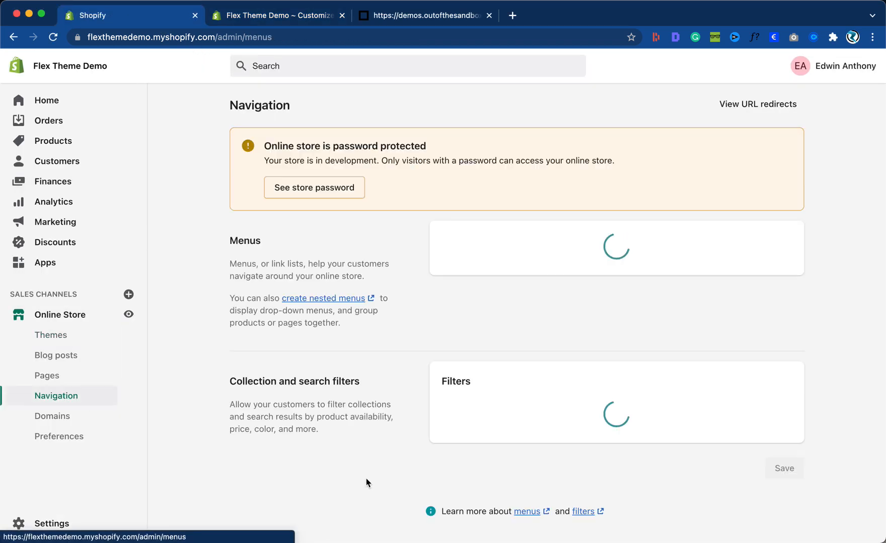
{"action": "left_click", "coordinate": [468, 330]}
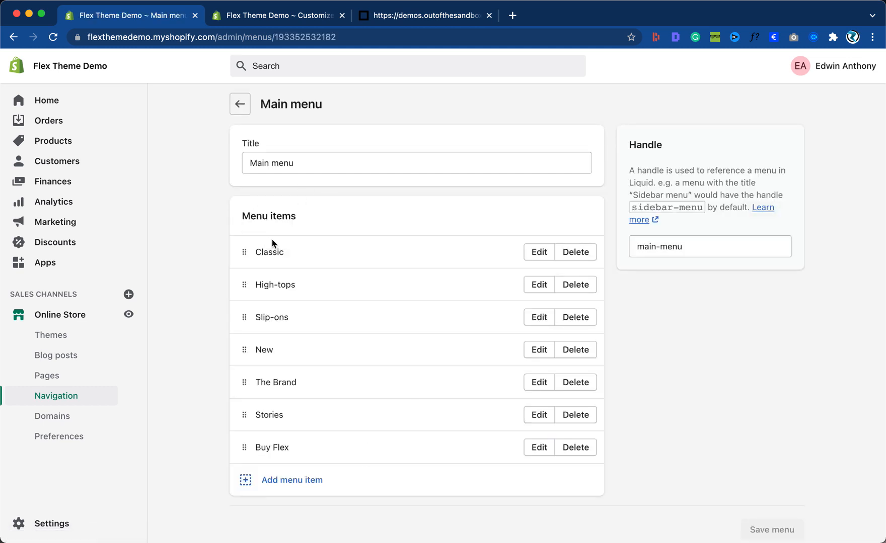
{"action": "left_click", "coordinate": [409, 20]}
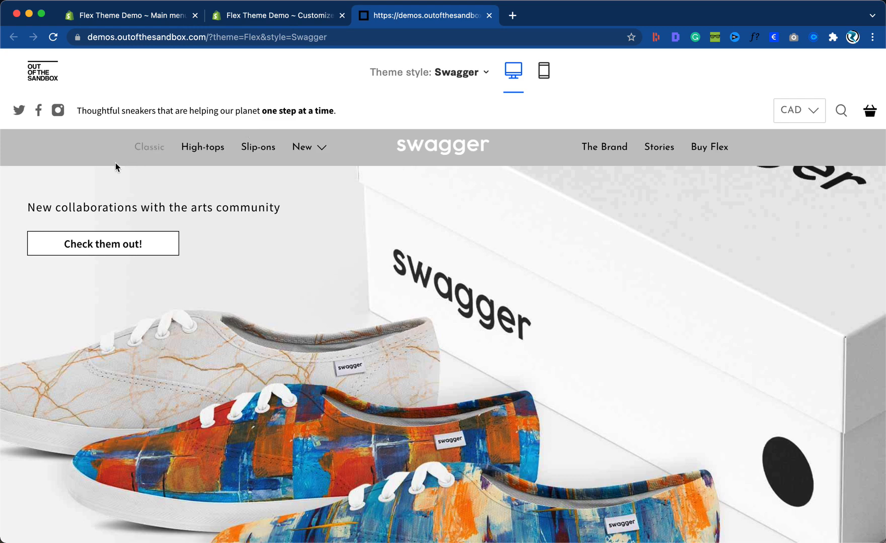
{"action": "left_click", "coordinate": [121, 19]}
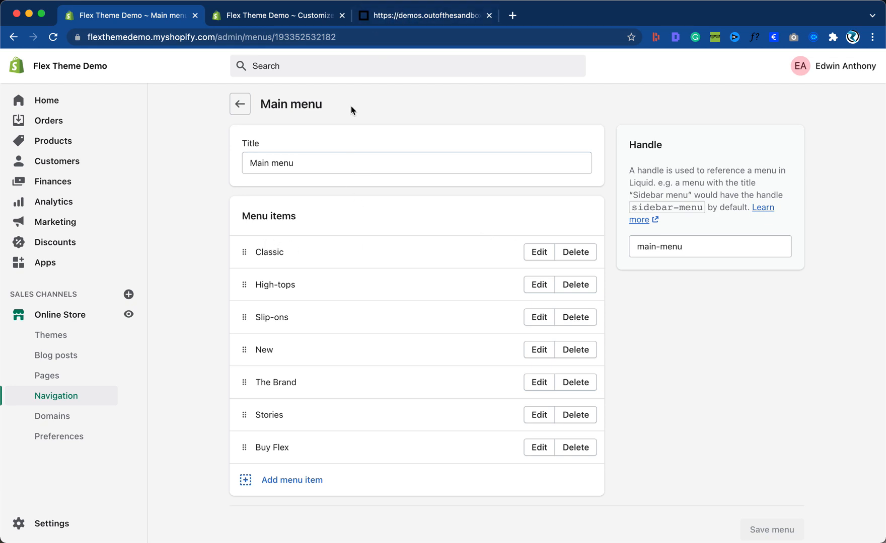
{"action": "left_click", "coordinate": [277, 19]}
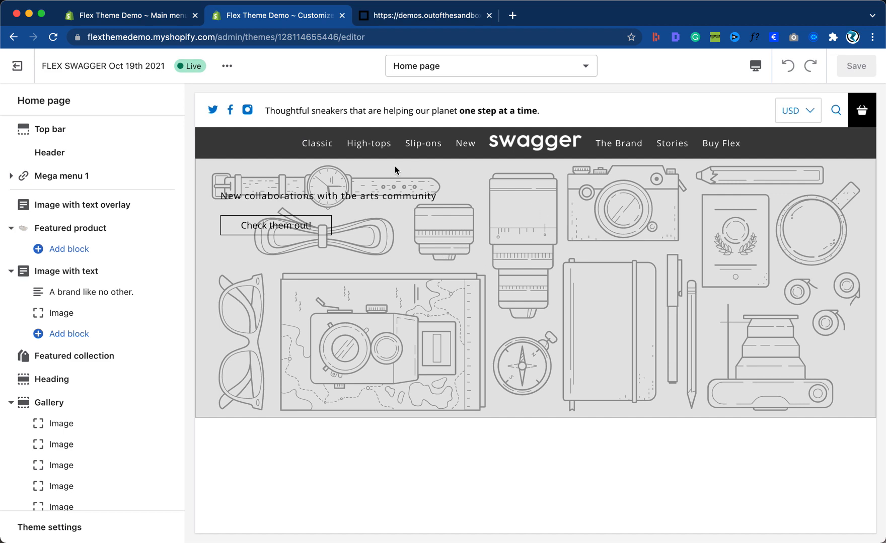
{"action": "left_click", "coordinate": [439, 24]}
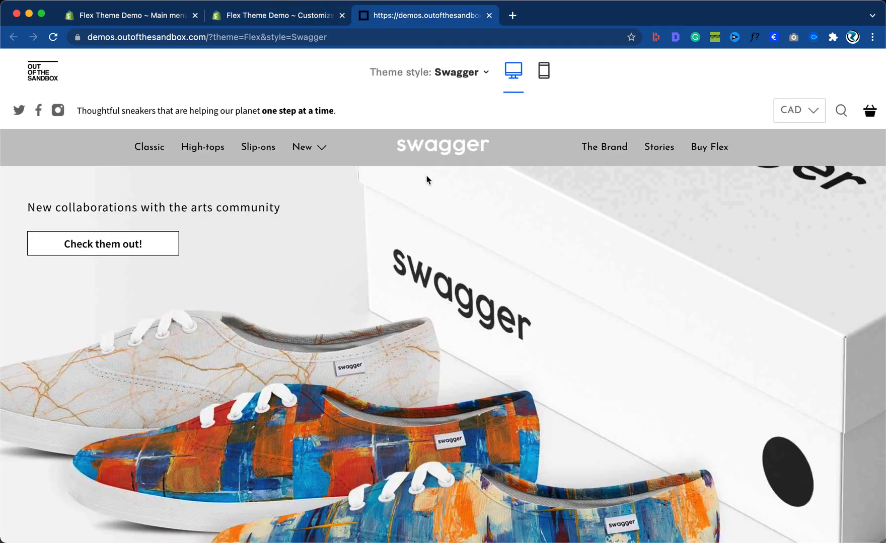
{"action": "left_click", "coordinate": [266, 18]}
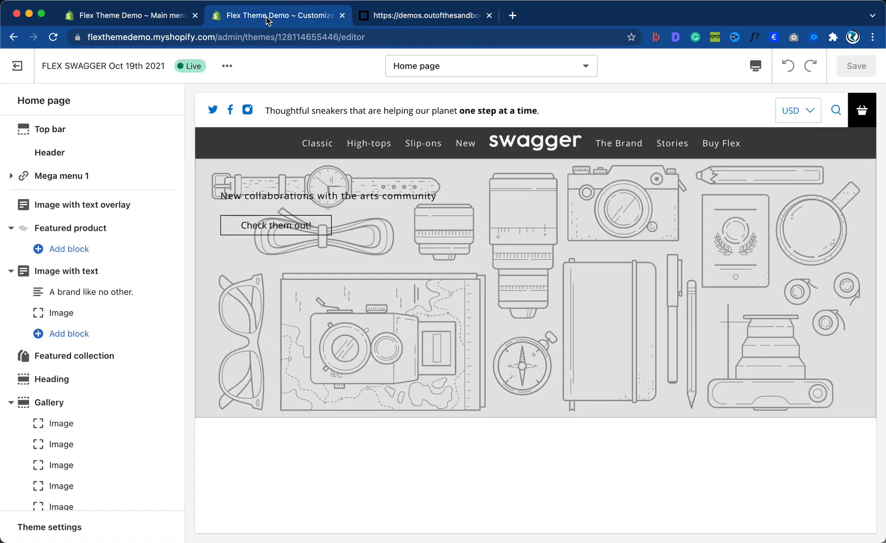
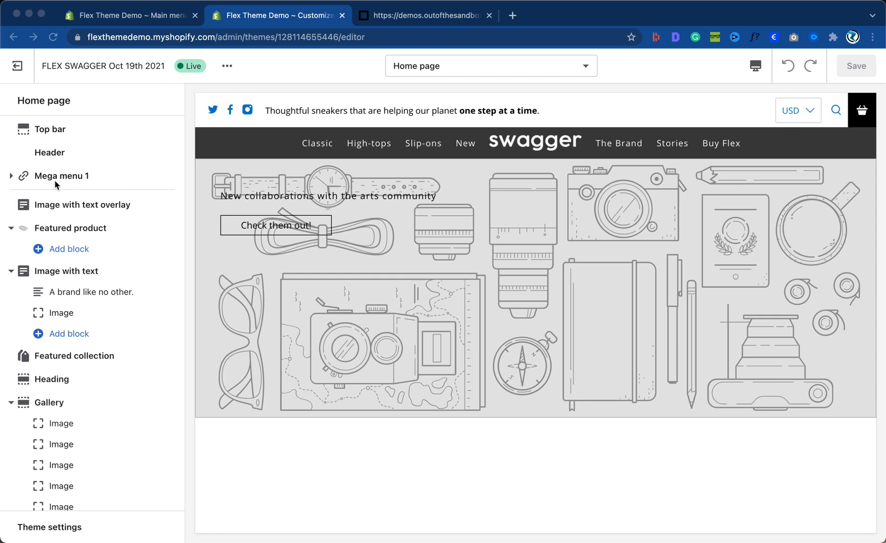
Examine the Mega menu 1 section's settings and expand its list of blocks.
{"action": "left_click", "coordinate": [56, 178]}
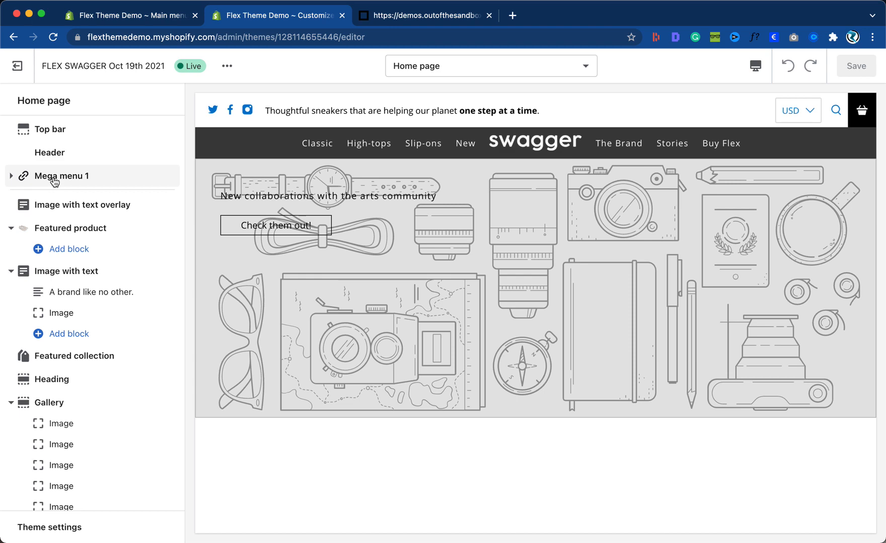
{"action": "left_click", "coordinate": [54, 179]}
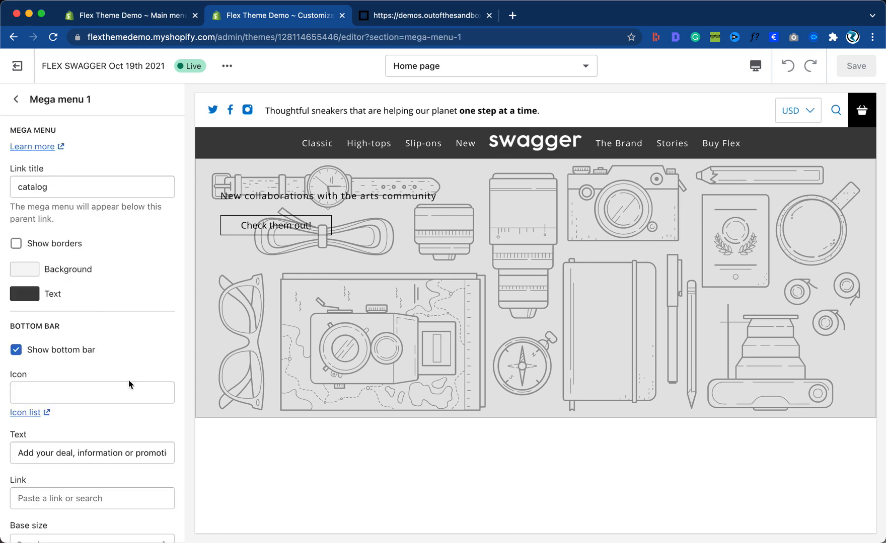
{"action": "scroll", "coordinate": [129, 377], "scroll_direction": "down", "scroll_amount": 5}
{"action": "scroll", "coordinate": [130, 379], "scroll_direction": "up", "scroll_amount": 5}
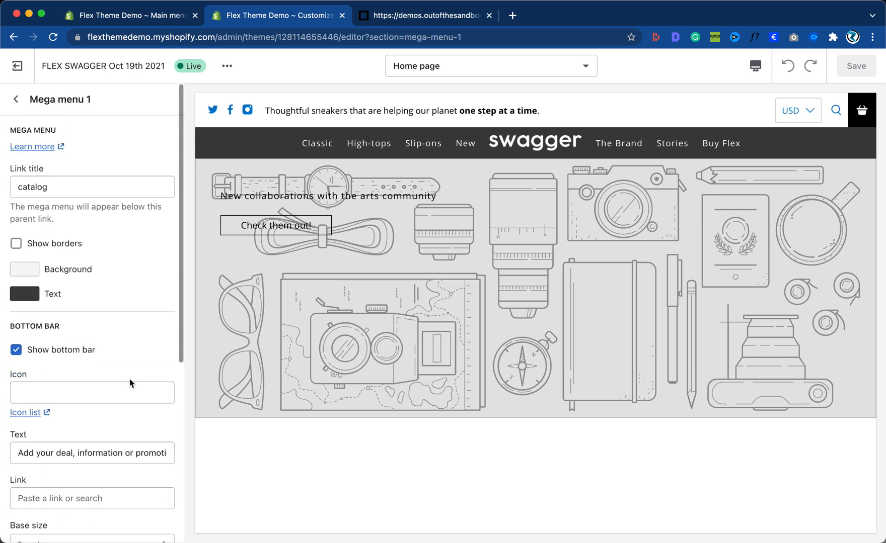
{"action": "left_click", "coordinate": [15, 99]}
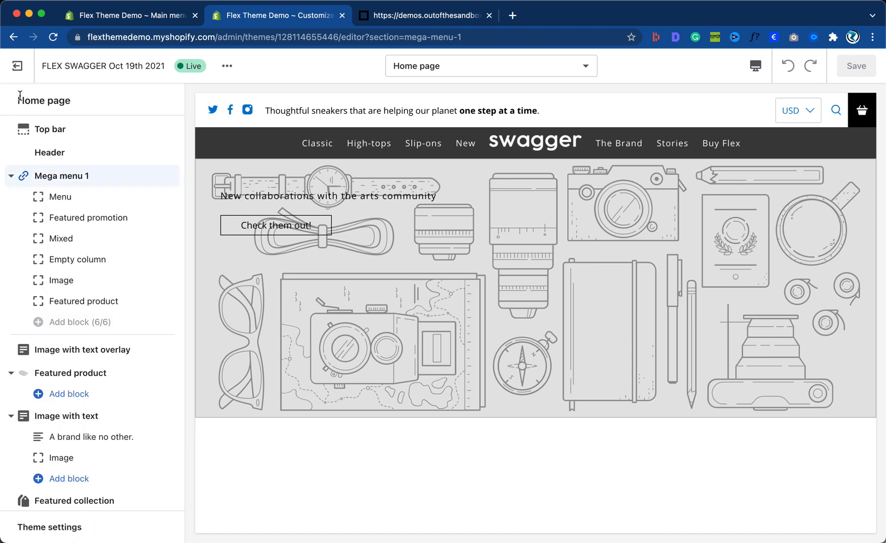
{"action": "left_click", "coordinate": [11, 177]}
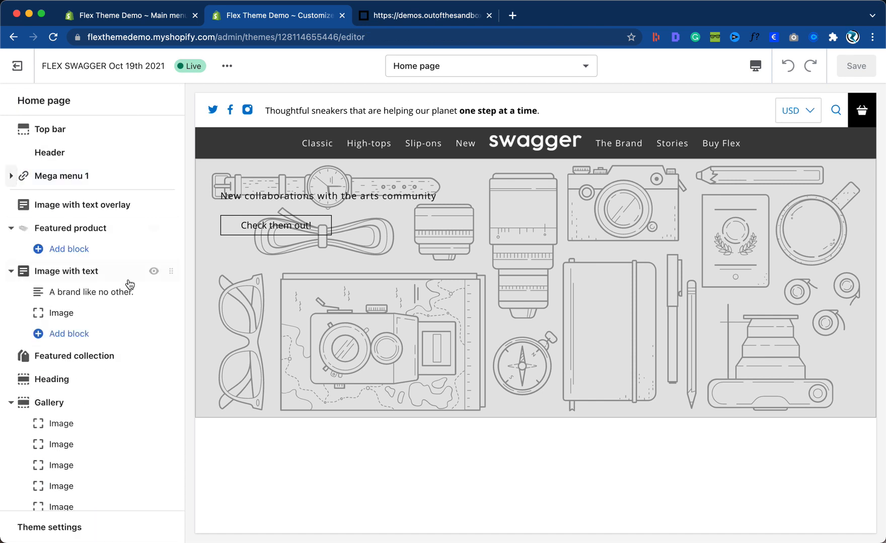
{"action": "left_click", "coordinate": [11, 179]}
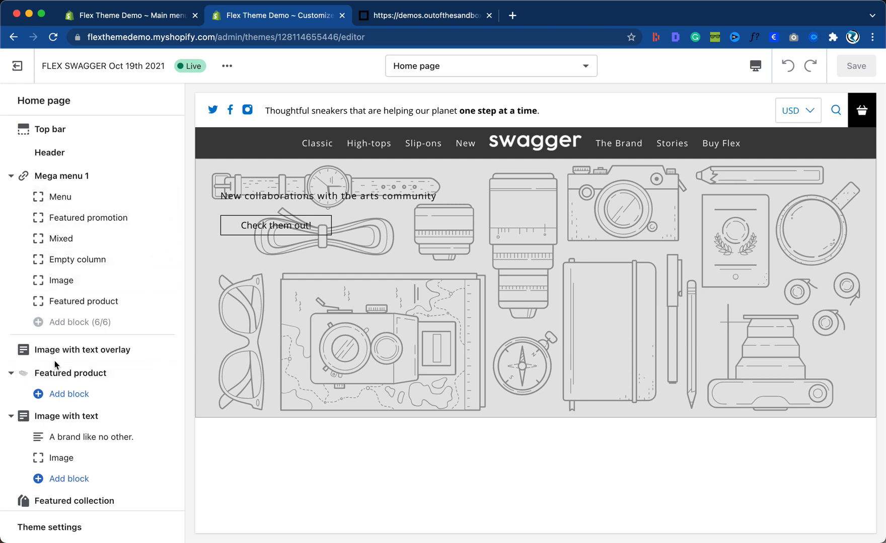
Check the New item's mega menu on the Swagger demo store and return to the theme editor.
{"action": "left_click", "coordinate": [405, 16]}
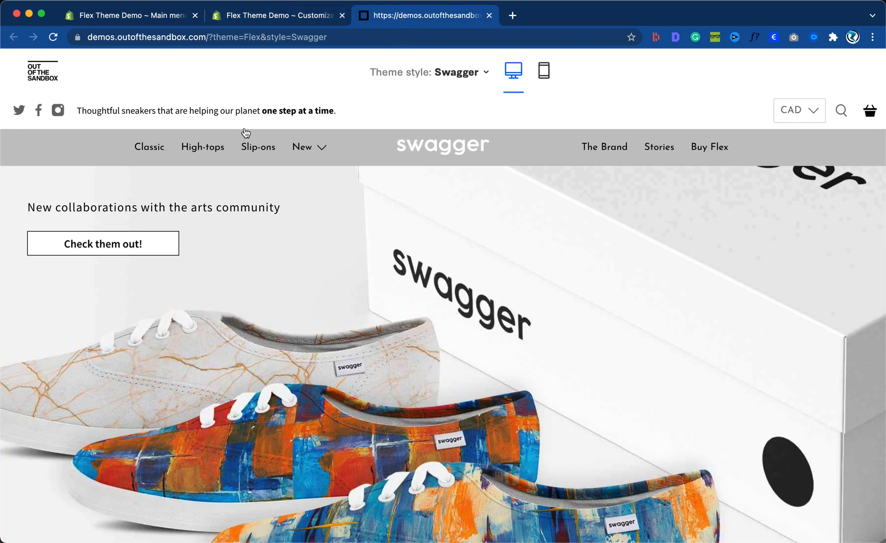
{"action": "mouse_move", "coordinate": [313, 147]}
{"action": "left_click", "coordinate": [144, 18]}
{"action": "left_click", "coordinate": [249, 17]}
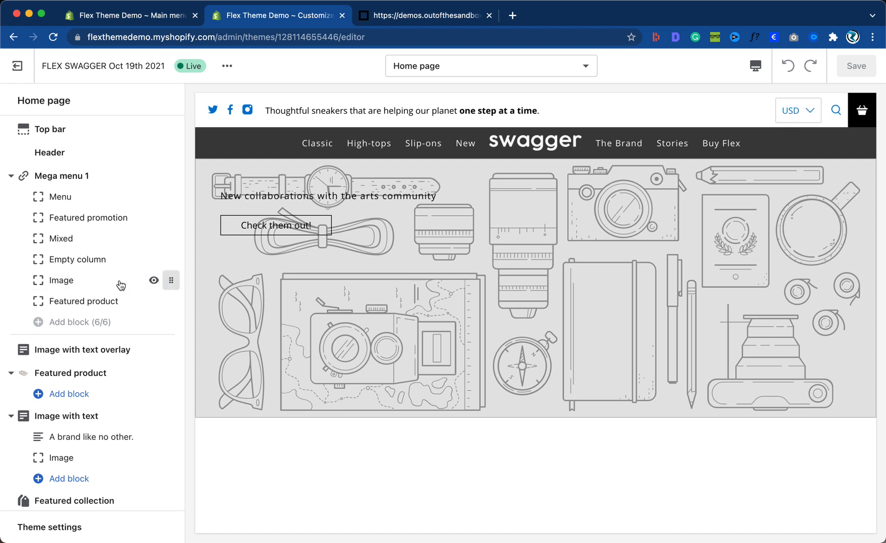
Remove the Image and Empty column blocks from Mega menu 1.
{"action": "left_click", "coordinate": [75, 285]}
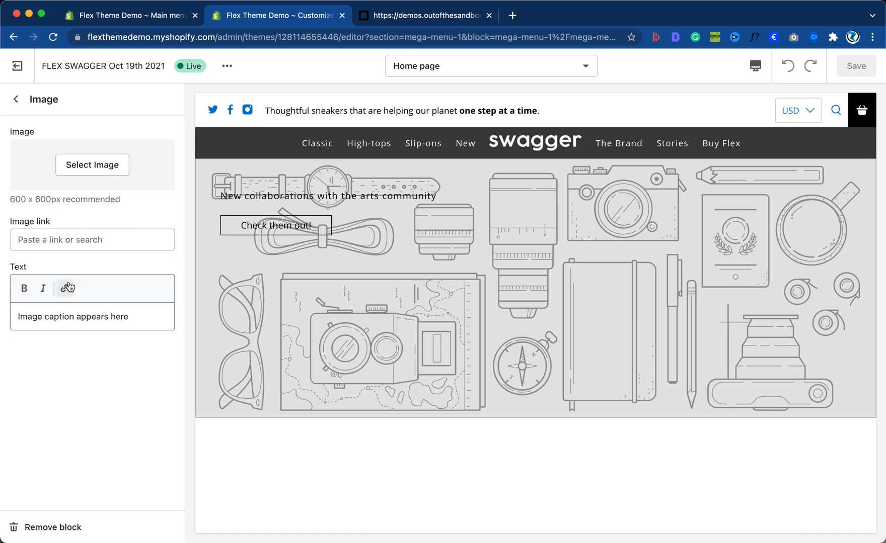
{"action": "left_click", "coordinate": [61, 514]}
{"action": "left_click", "coordinate": [75, 260]}
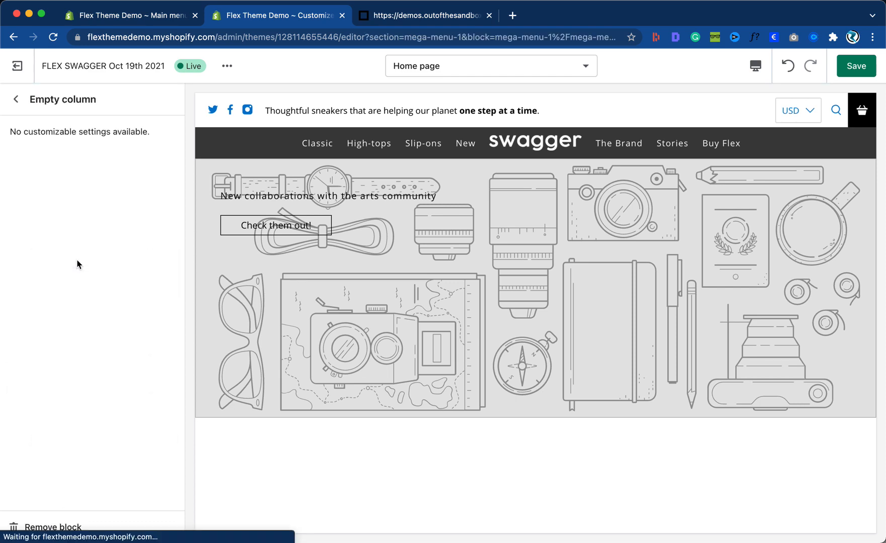
{"action": "left_click", "coordinate": [72, 529]}
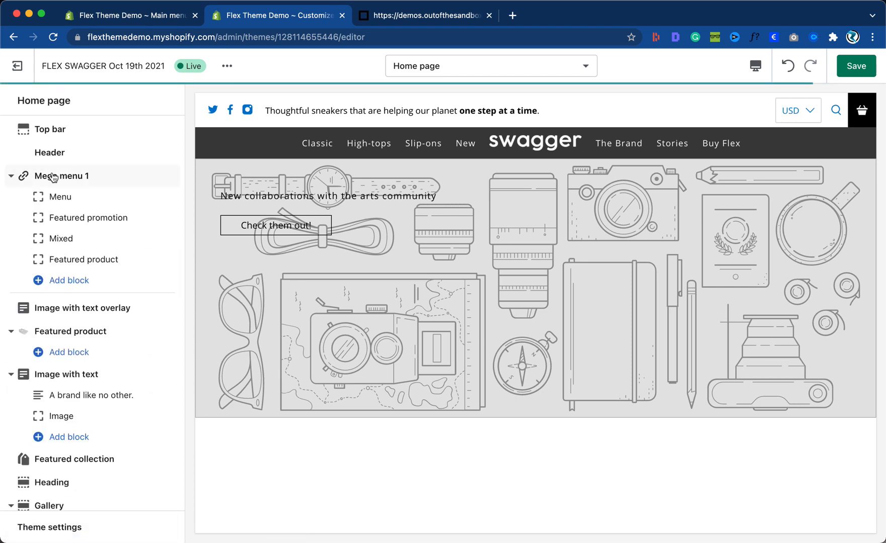
Remove the Mixed, Featured promotion and Menu blocks from Mega menu 1, and collapse the section's block list.
{"action": "left_click", "coordinate": [59, 237]}
{"action": "scroll", "coordinate": [62, 478], "scroll_direction": "down", "scroll_amount": 15}
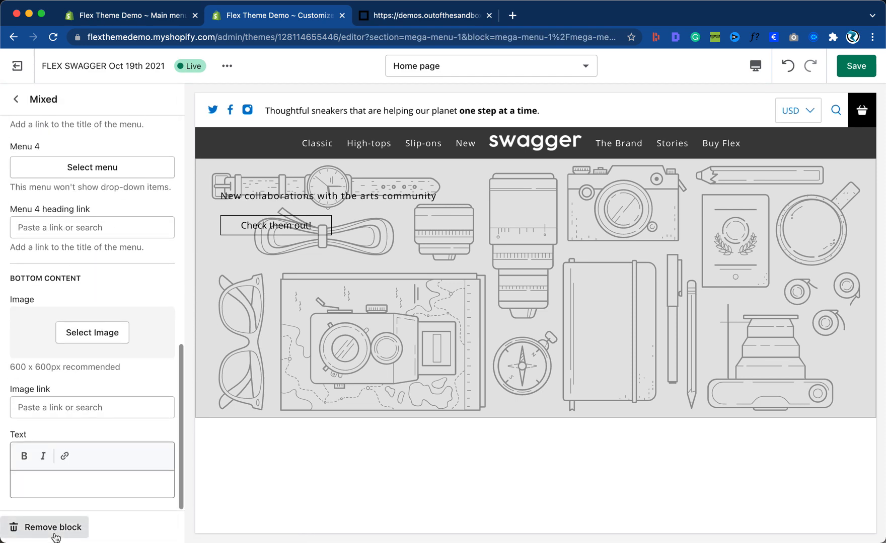
{"action": "left_click", "coordinate": [27, 527]}
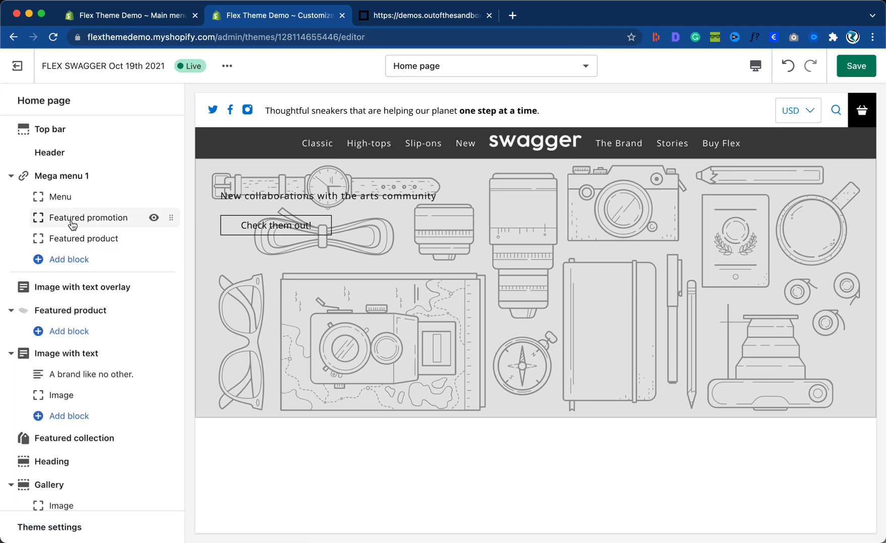
{"action": "left_click", "coordinate": [73, 224]}
{"action": "left_click", "coordinate": [28, 528]}
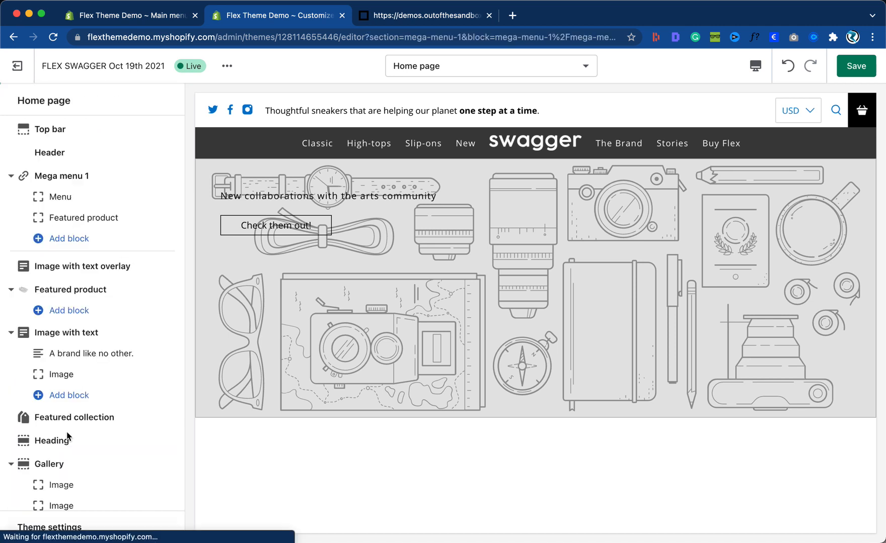
{"action": "left_click", "coordinate": [65, 197]}
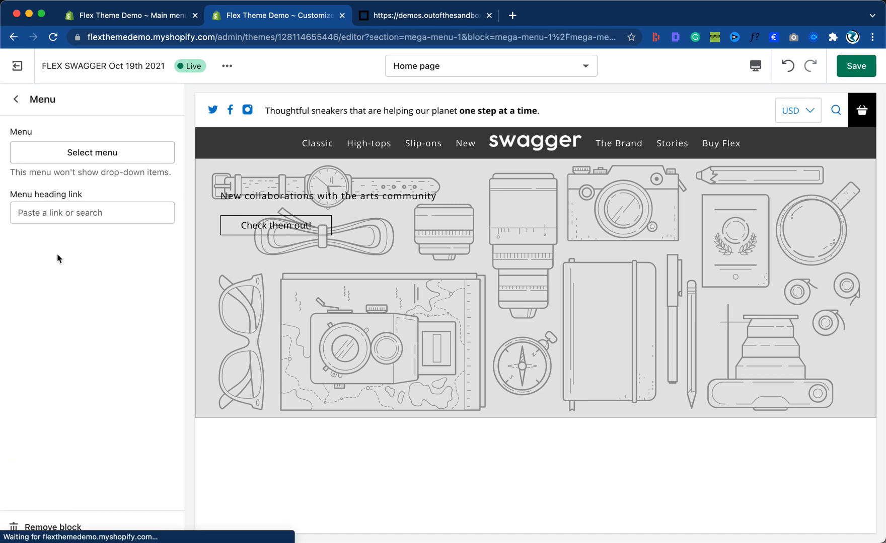
{"action": "left_click", "coordinate": [70, 525]}
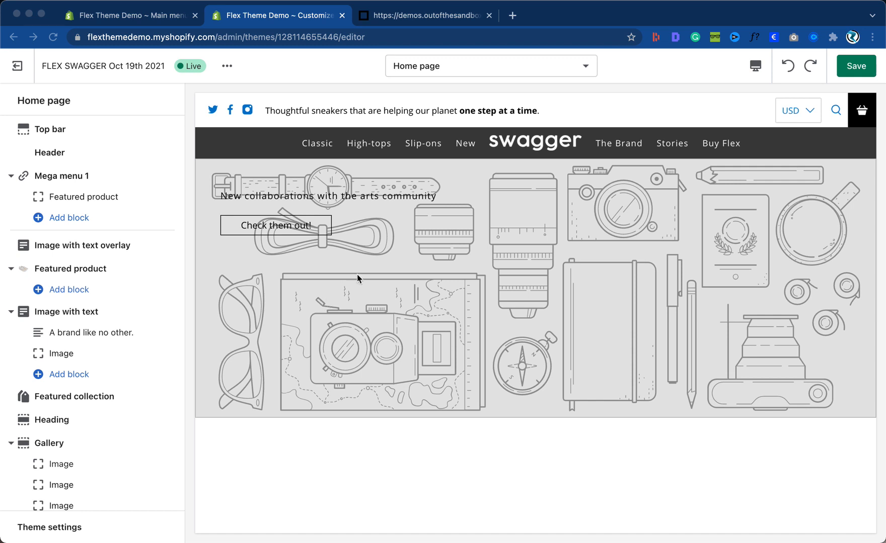
{"action": "left_click", "coordinate": [12, 177]}
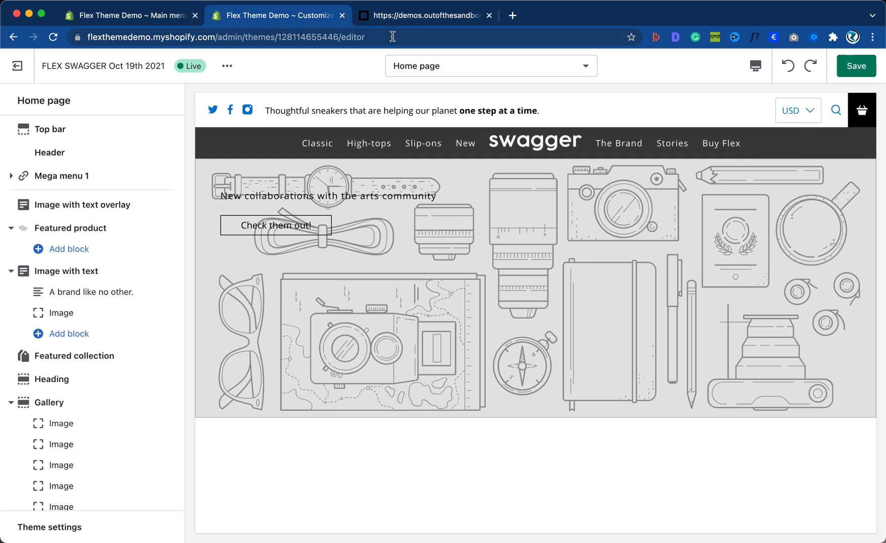
Check the New menu on the Swagger demo store, set Mega menu 1's link title to New, and save the theme.
{"action": "left_click", "coordinate": [390, 17]}
{"action": "mouse_move", "coordinate": [306, 152]}
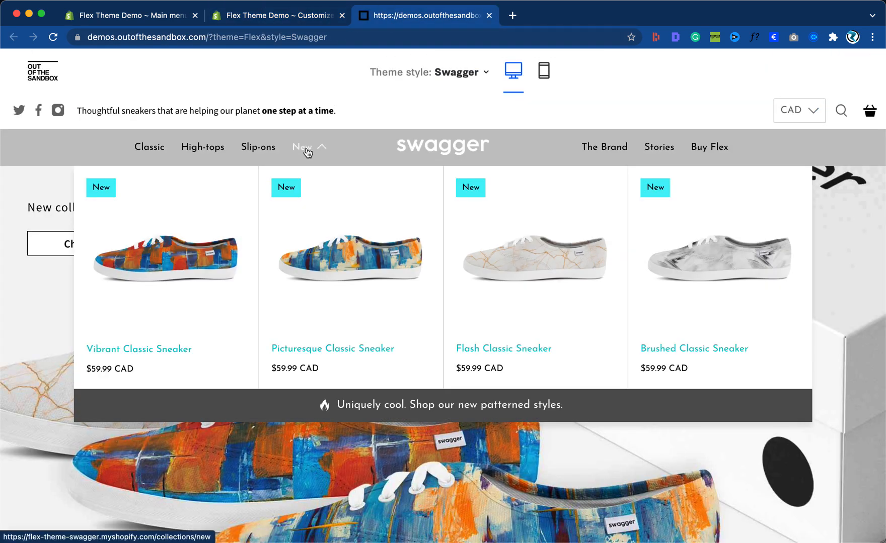
{"action": "left_click", "coordinate": [227, 19]}
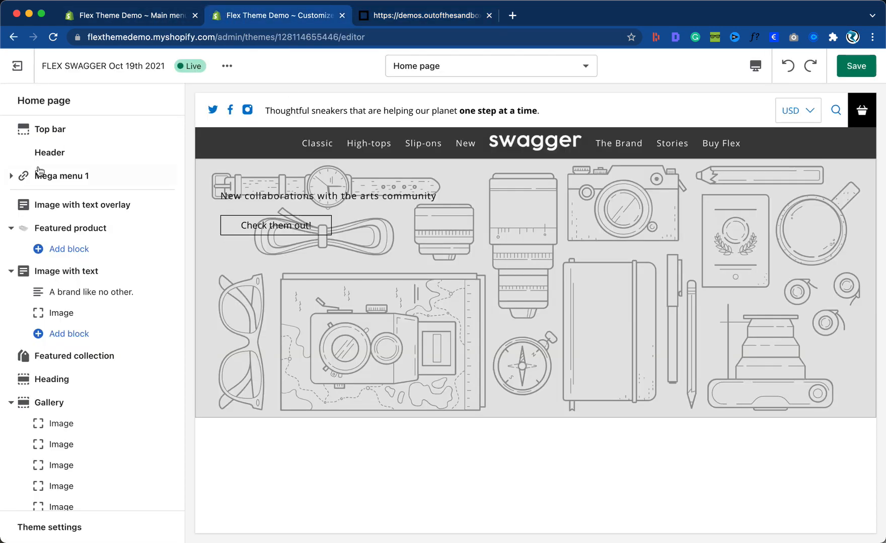
{"action": "left_click", "coordinate": [60, 178]}
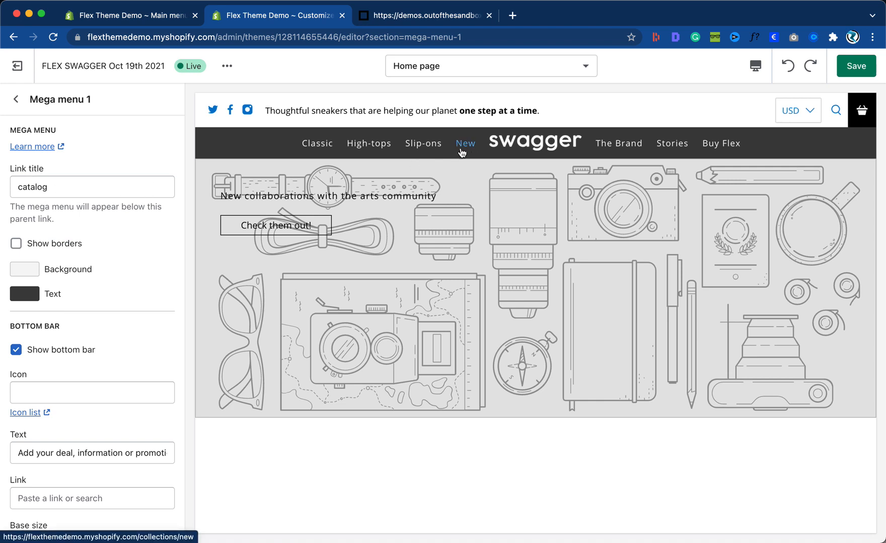
{"action": "left_click", "coordinate": [52, 185]}
{"action": "double_click", "coordinate": [53, 185]}
{"action": "type", "text": "New"}
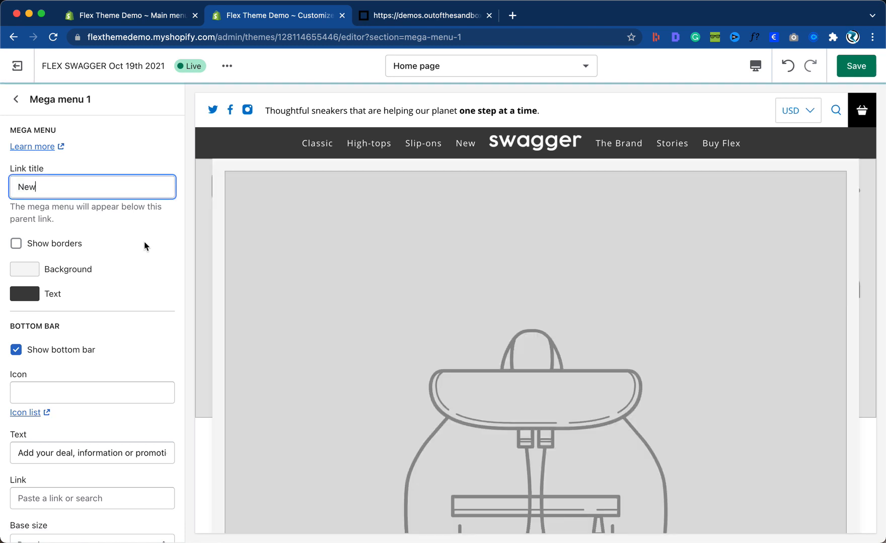
{"action": "left_click", "coordinate": [143, 242]}
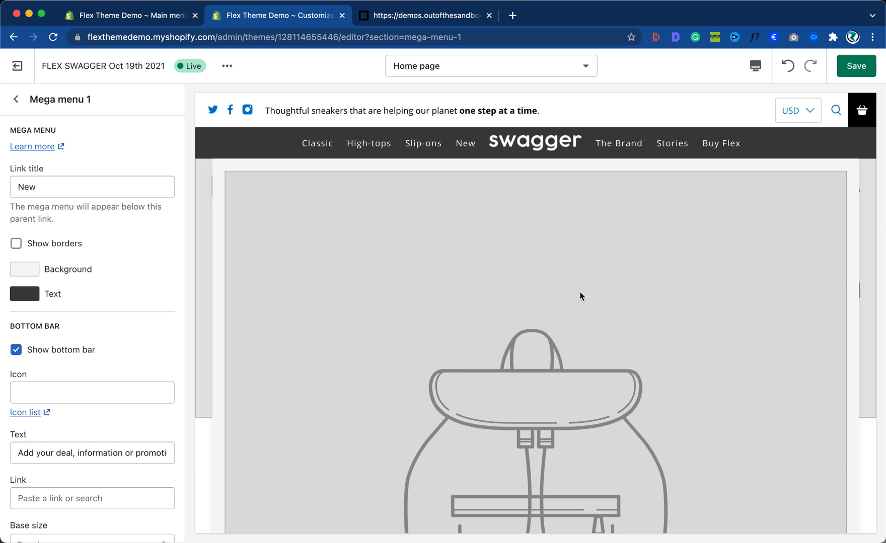
{"action": "left_click", "coordinate": [871, 60]}
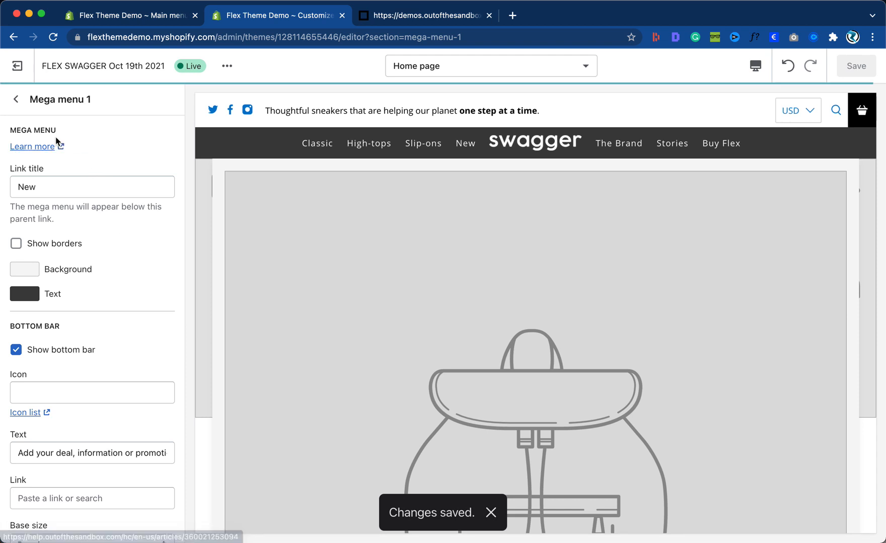
{"action": "left_click", "coordinate": [16, 99]}
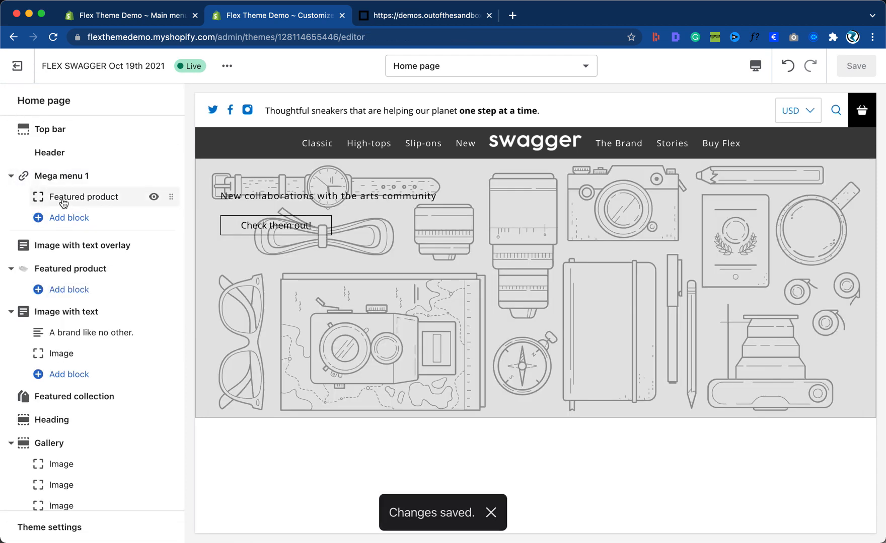
Compare with the demo store's New menu, add three more Featured product blocks to Mega menu 1, and save the theme.
{"action": "left_click", "coordinate": [417, 16]}
{"action": "mouse_move", "coordinate": [300, 154]}
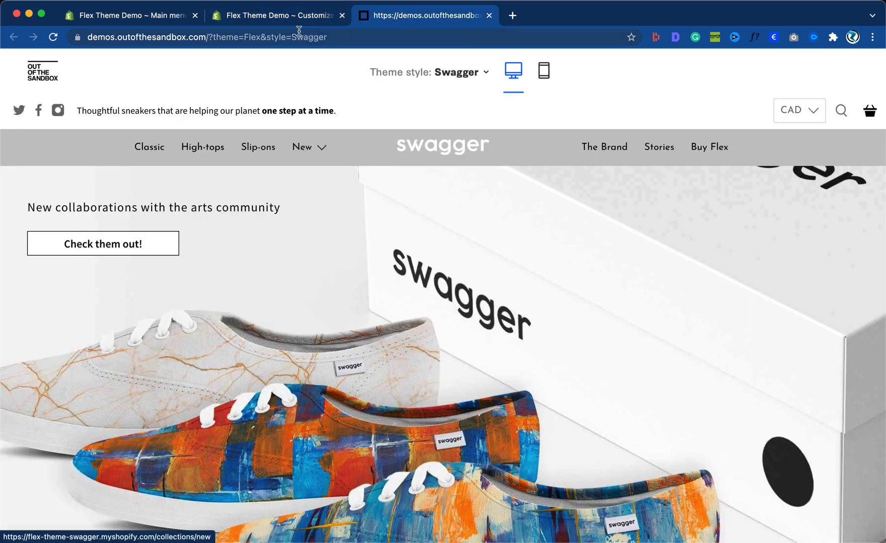
{"action": "left_click", "coordinate": [246, 16]}
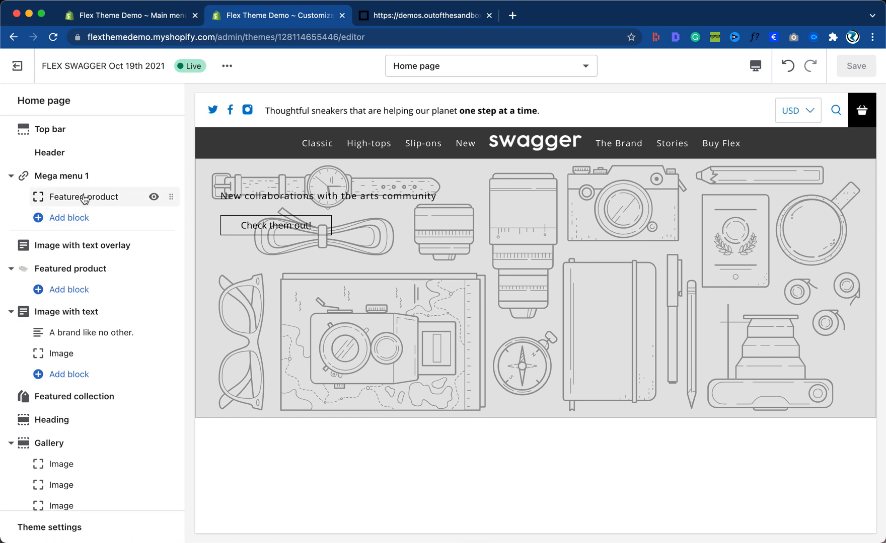
{"action": "left_click", "coordinate": [68, 221]}
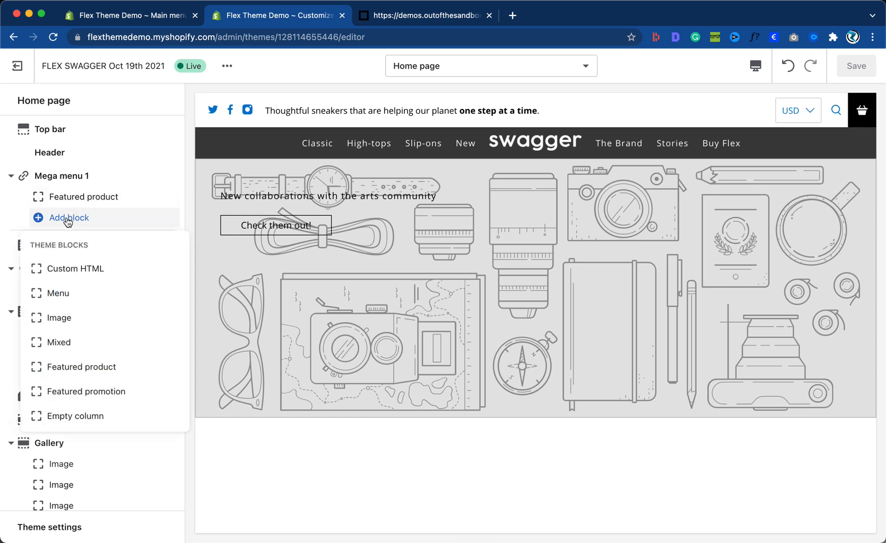
{"action": "left_click", "coordinate": [85, 368]}
{"action": "left_click", "coordinate": [70, 238]}
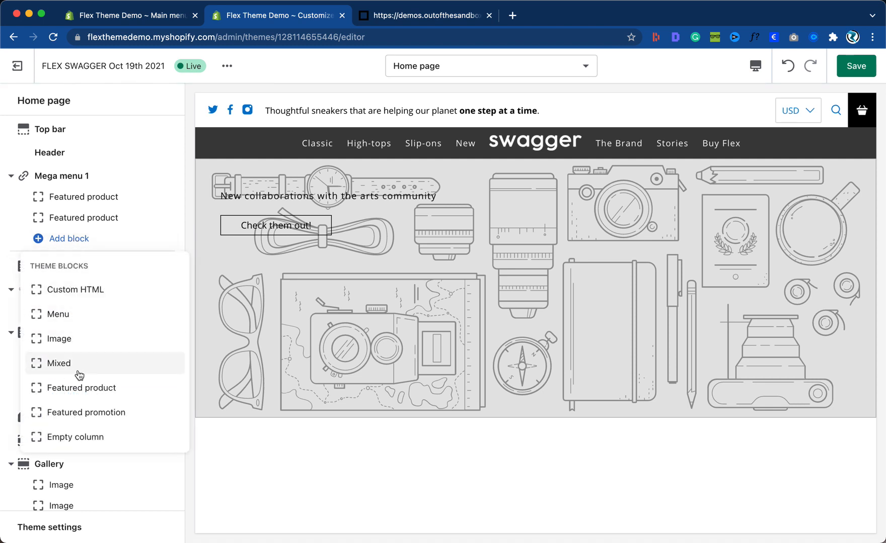
{"action": "left_click", "coordinate": [79, 388]}
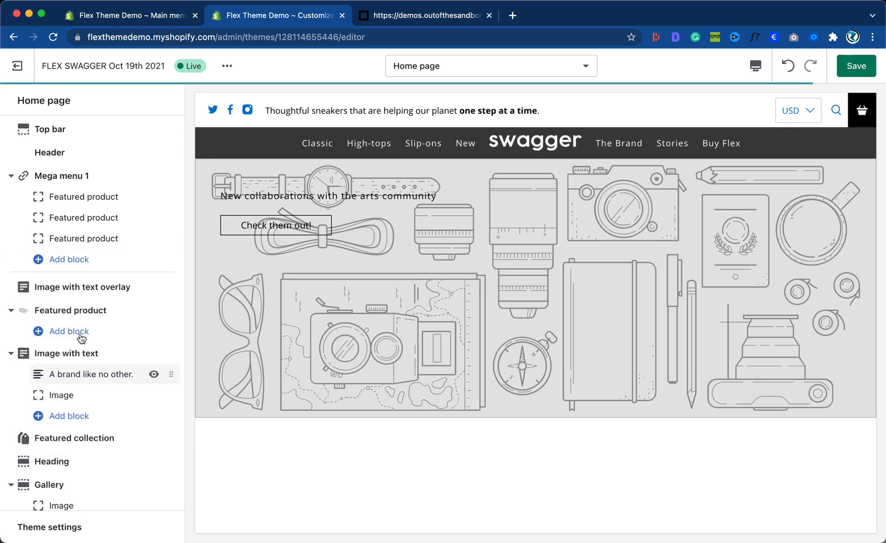
{"action": "left_click", "coordinate": [75, 260]}
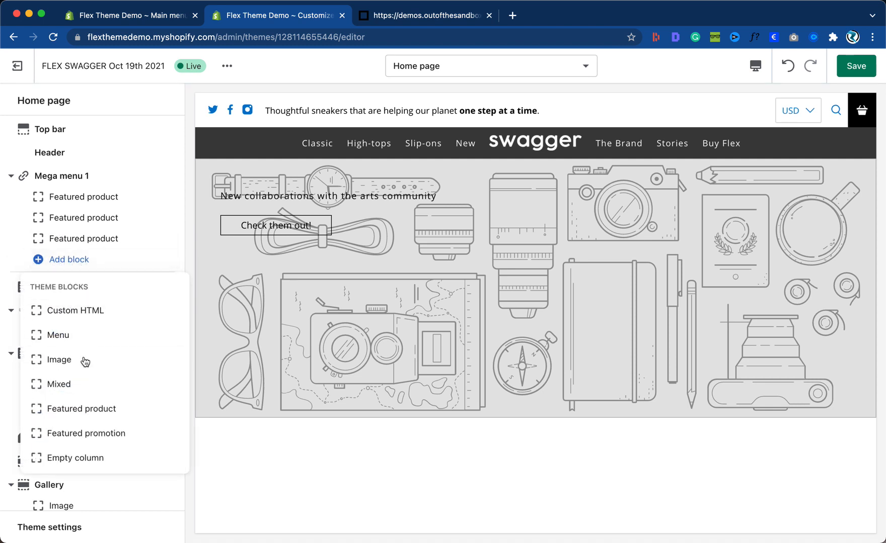
{"action": "left_click", "coordinate": [86, 408]}
{"action": "mouse_move", "coordinate": [464, 145]}
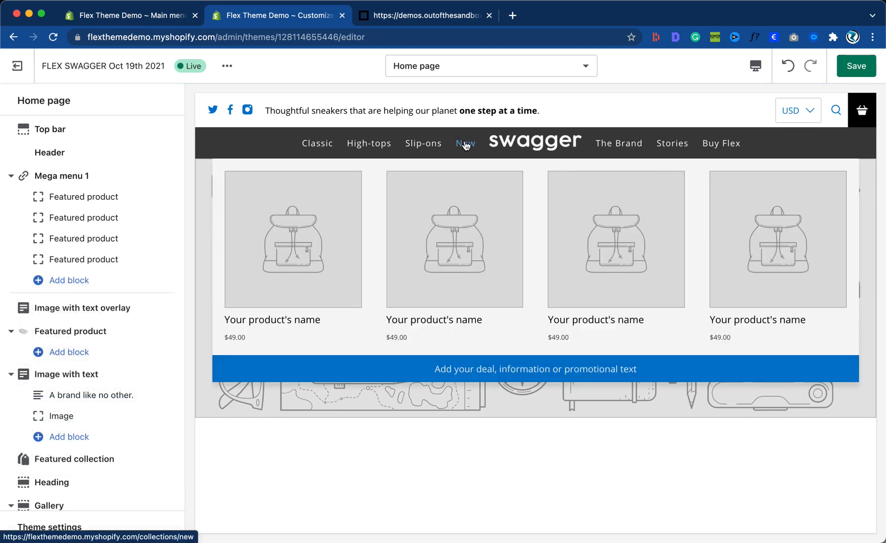
{"action": "left_click", "coordinate": [853, 70]}
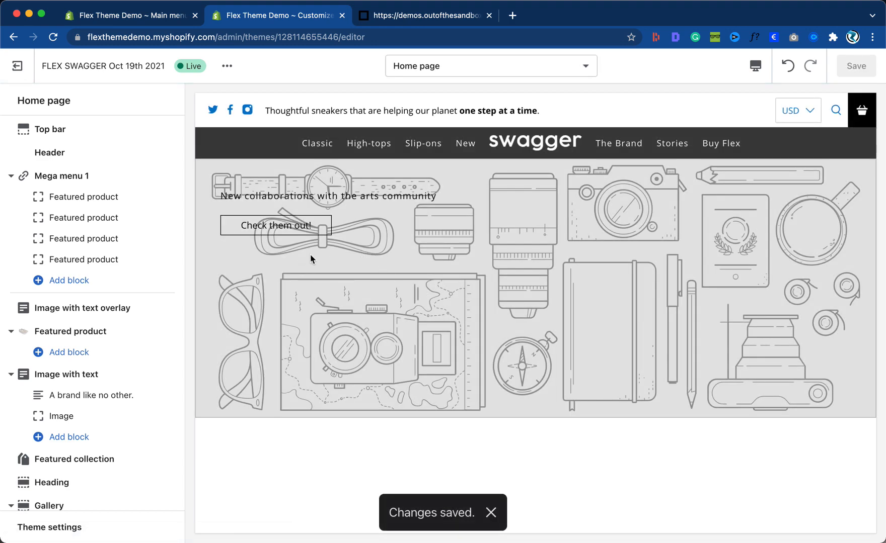
Check the demo store's New menu and assign Vibrant Classic Sneaker to the first Featured product block of Mega menu 1.
{"action": "left_click", "coordinate": [400, 17]}
{"action": "mouse_move", "coordinate": [311, 157]}
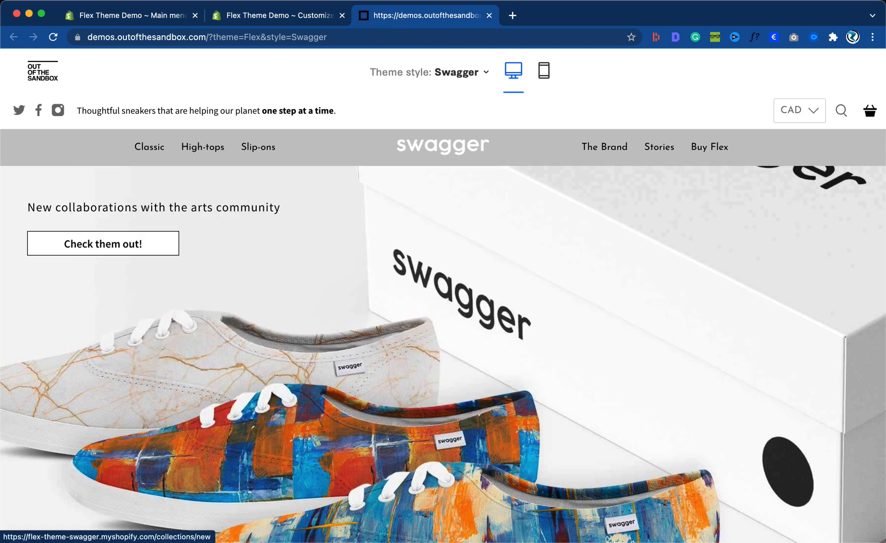
{"action": "left_click", "coordinate": [239, 18]}
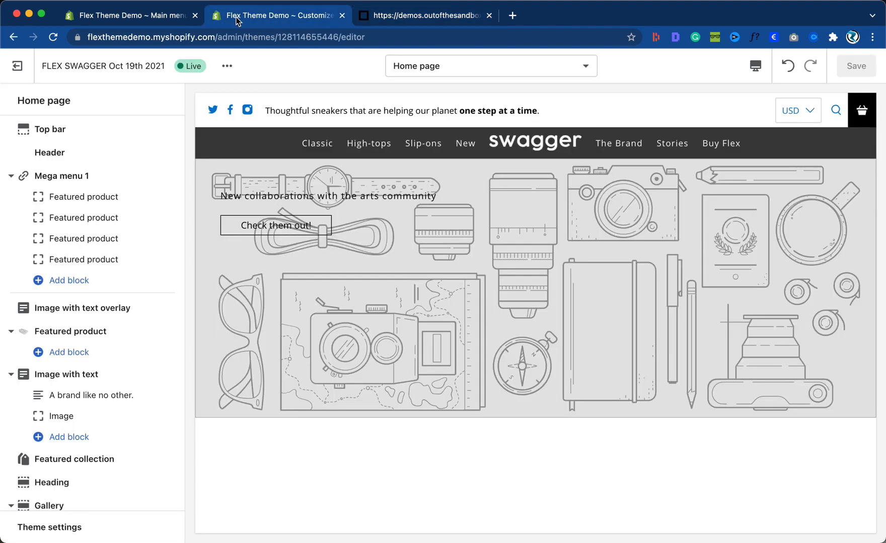
{"action": "left_click", "coordinate": [76, 198]}
{"action": "left_click", "coordinate": [90, 153]}
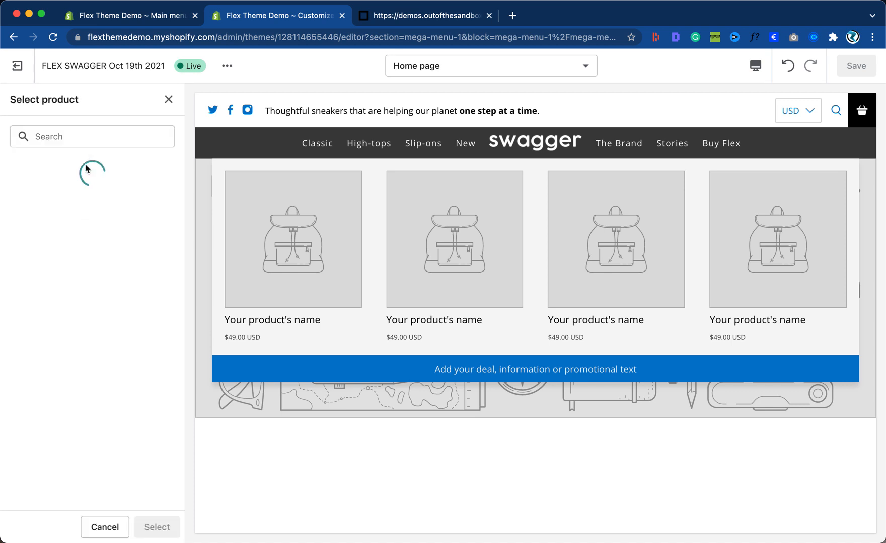
{"action": "left_click", "coordinate": [63, 136]}
{"action": "type", "text": "Vibrant"}
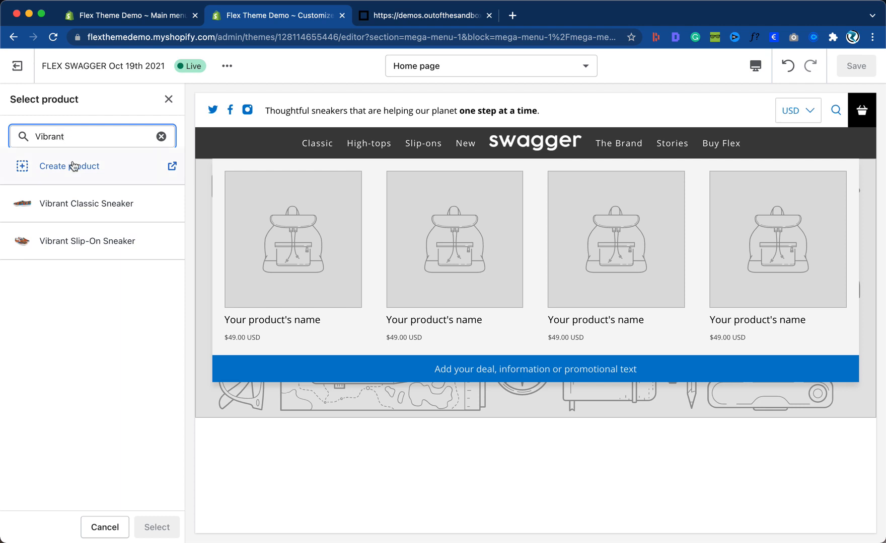
{"action": "left_click", "coordinate": [104, 206]}
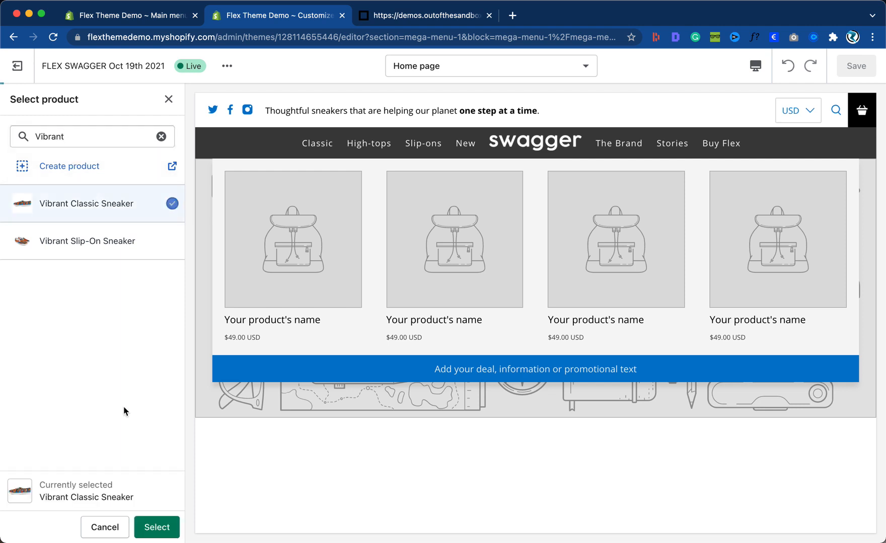
{"action": "left_click", "coordinate": [159, 527]}
{"action": "left_click", "coordinate": [15, 99]}
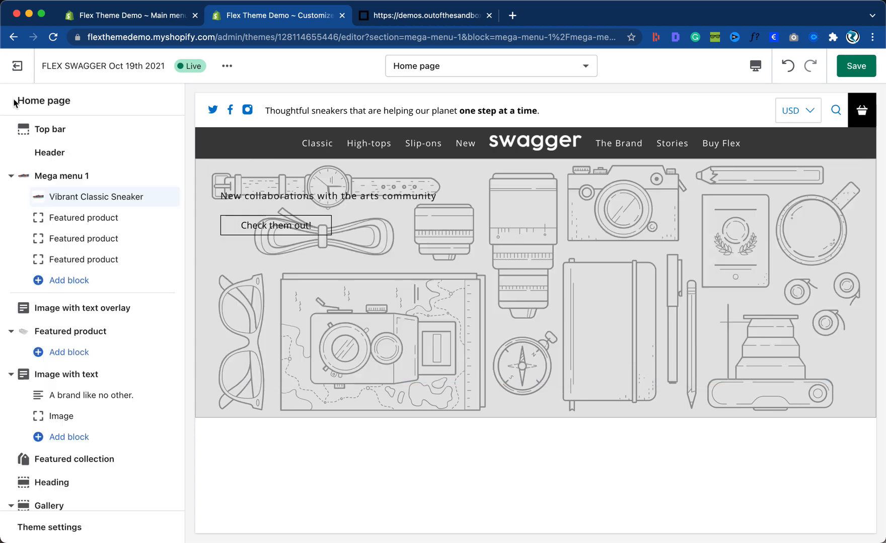
Check the demo store's New menu and assign Picturesque Classic Sneaker to the second Featured product block of Mega menu 1.
{"action": "left_click", "coordinate": [397, 15]}
{"action": "mouse_move", "coordinate": [306, 148]}
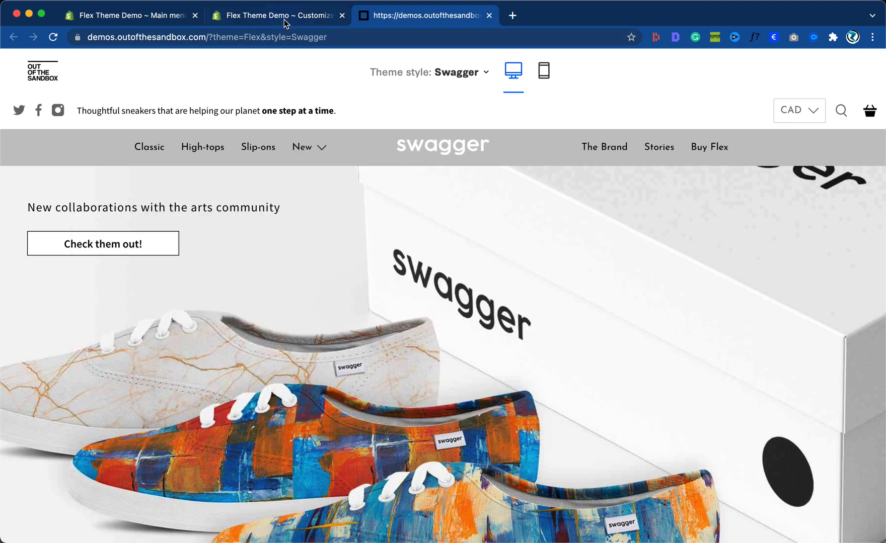
{"action": "left_click", "coordinate": [281, 16]}
{"action": "left_click", "coordinate": [86, 218]}
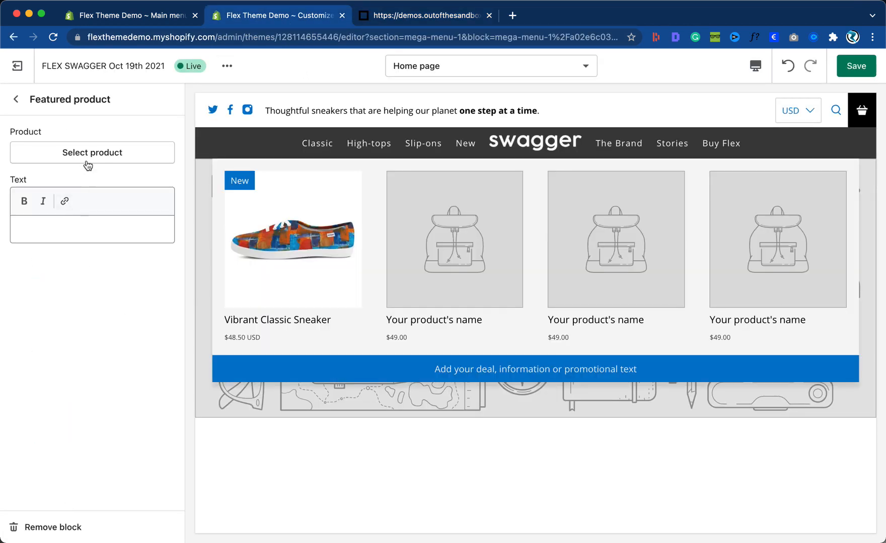
{"action": "left_click", "coordinate": [90, 152]}
{"action": "left_click", "coordinate": [76, 137]}
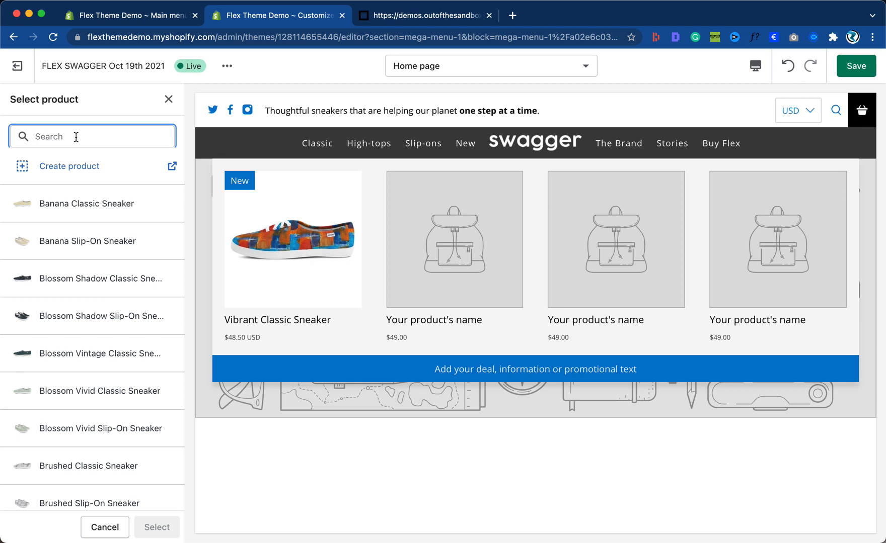
{"action": "type", "text": "Pictu"}
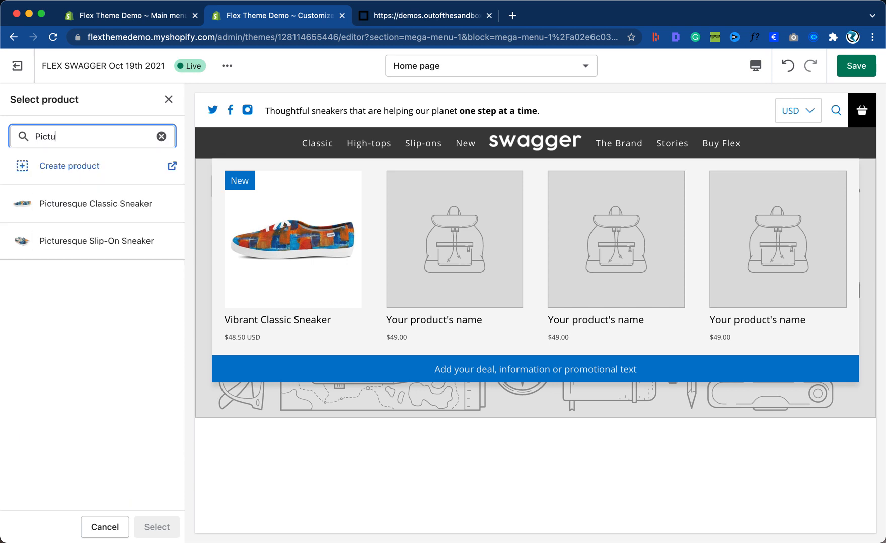
{"action": "left_click", "coordinate": [69, 203]}
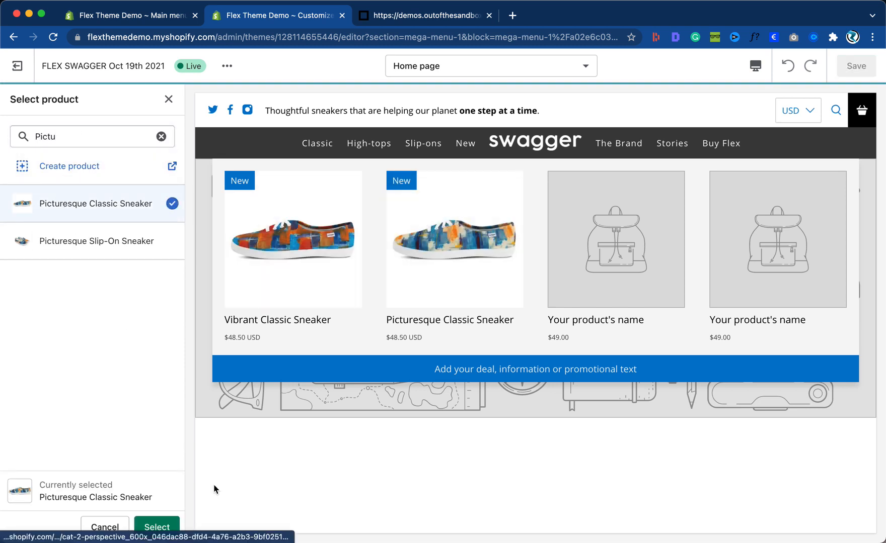
{"action": "left_click", "coordinate": [155, 526]}
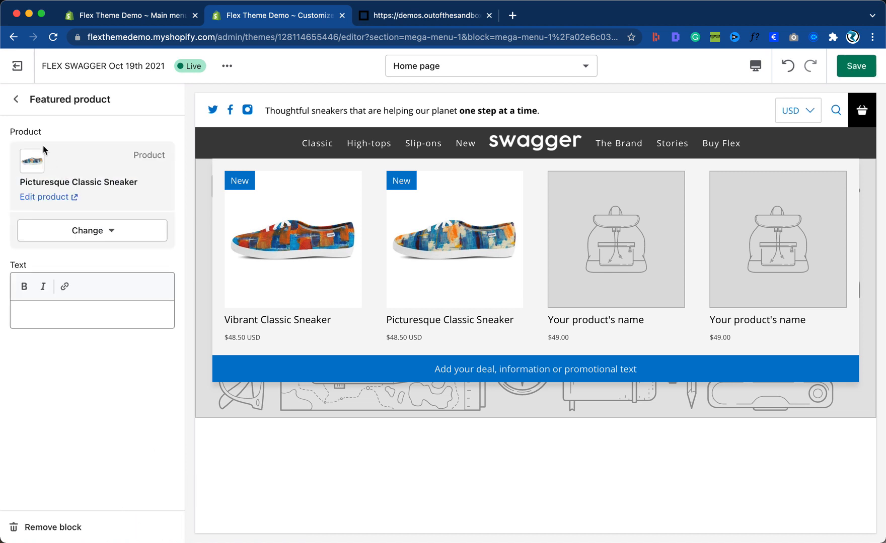
{"action": "left_click", "coordinate": [16, 99]}
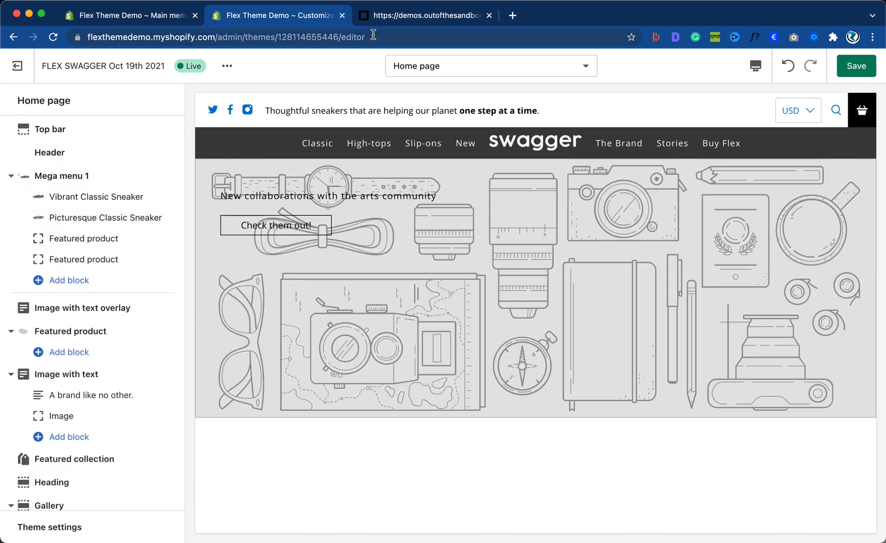
Check the demo store's New menu and assign Flash Classic Sneaker to the third Featured product block of Mega menu 1.
{"action": "left_click", "coordinate": [397, 13]}
{"action": "mouse_move", "coordinate": [325, 151]}
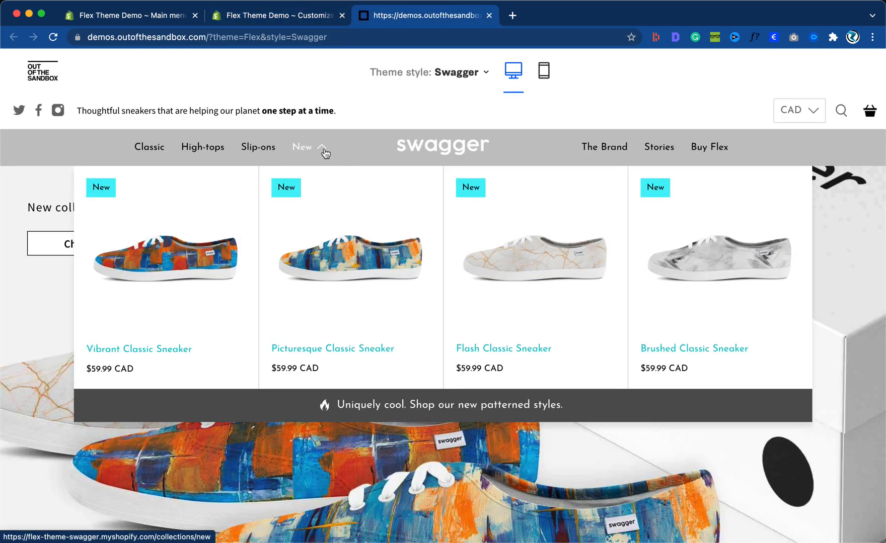
{"action": "left_click", "coordinate": [314, 15]}
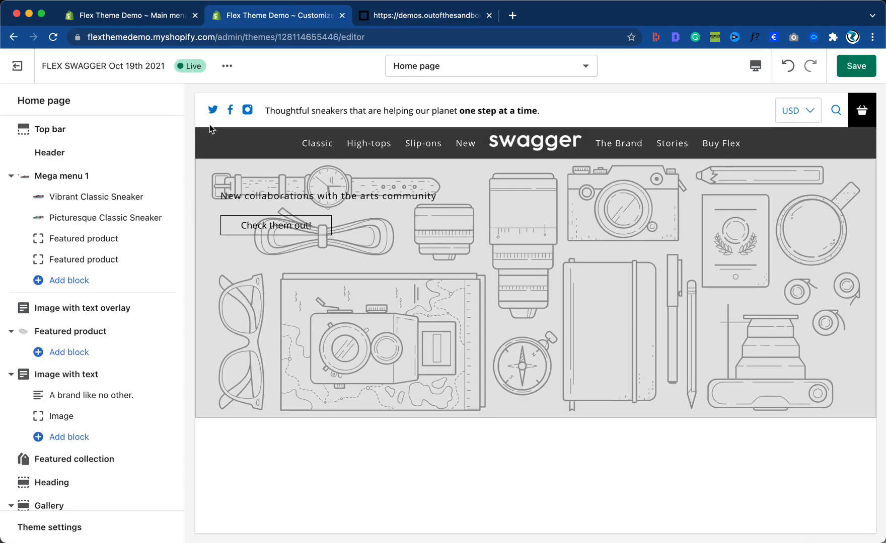
{"action": "left_click", "coordinate": [105, 236]}
{"action": "left_click", "coordinate": [85, 159]}
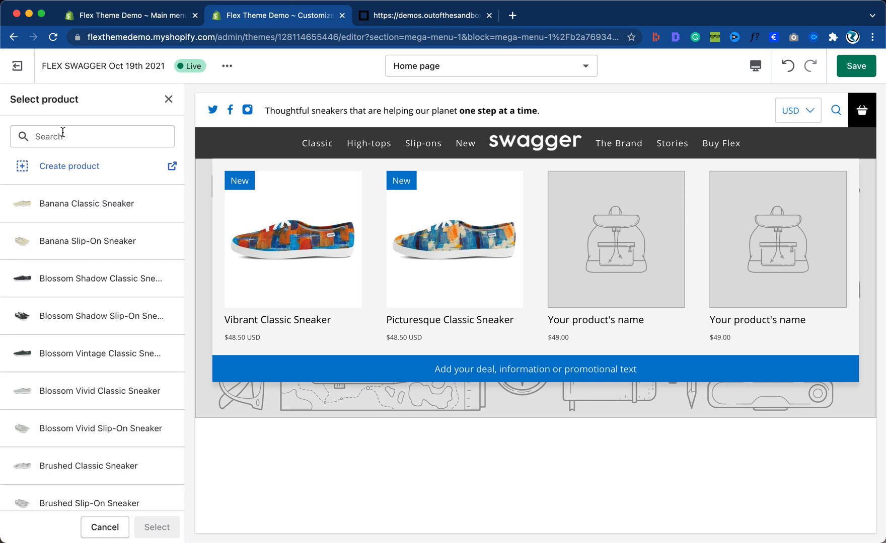
{"action": "type", "text": "Flash"}
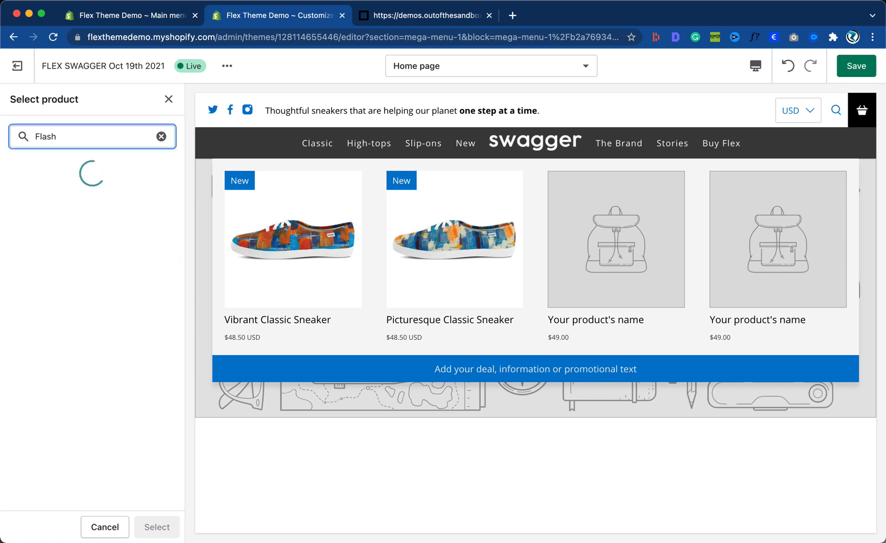
{"action": "left_click", "coordinate": [71, 204]}
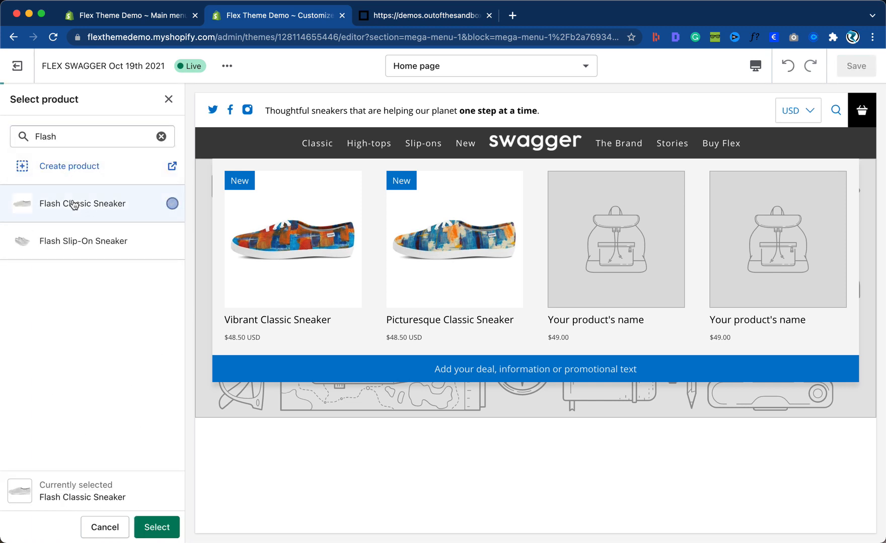
{"action": "left_click", "coordinate": [146, 528]}
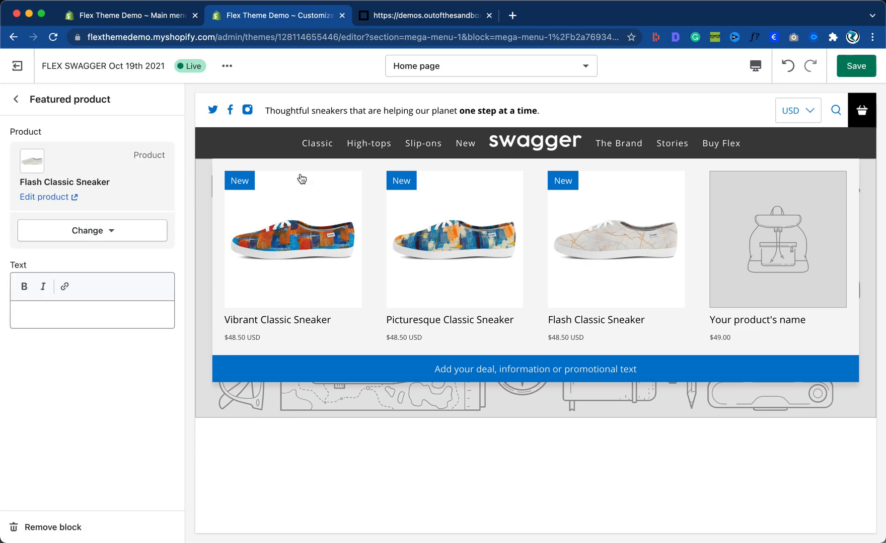
Check the demo store's New menu, assign Brushed Classic Sneaker to the fourth Featured product block of Mega menu 1, and save the theme.
{"action": "left_click", "coordinate": [405, 19]}
{"action": "mouse_move", "coordinate": [313, 149]}
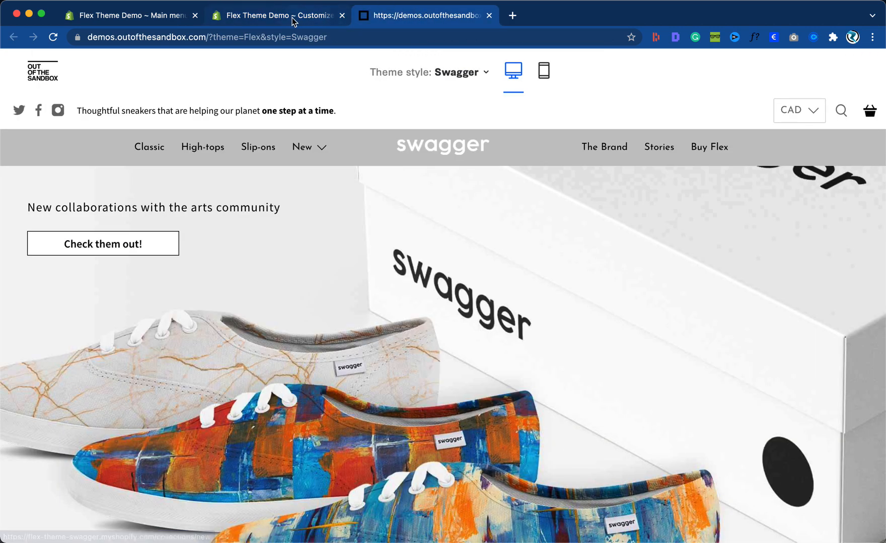
{"action": "left_click", "coordinate": [292, 17]}
{"action": "left_click", "coordinate": [16, 100]}
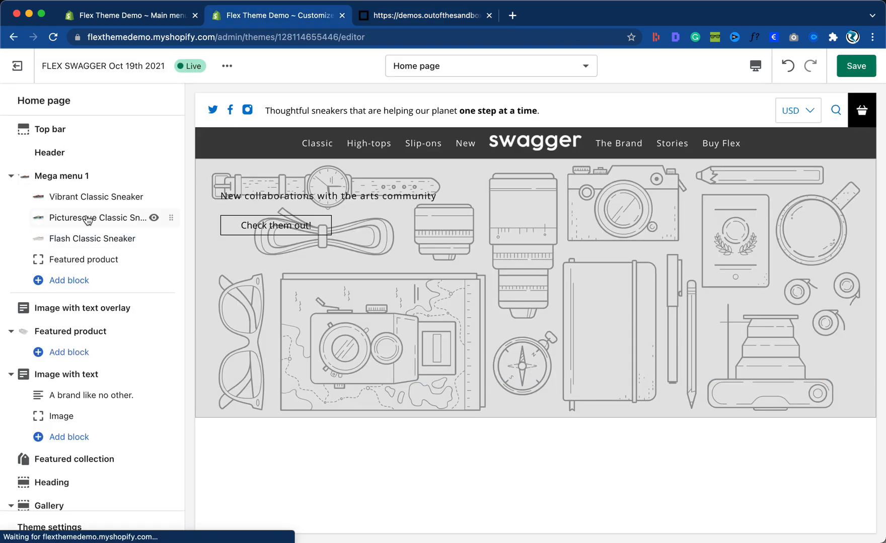
{"action": "left_click", "coordinate": [48, 260]}
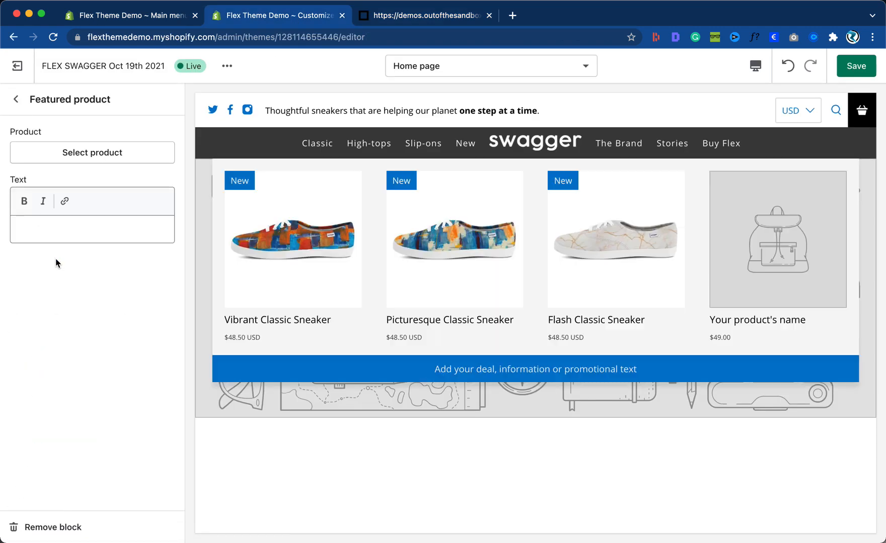
{"action": "left_click", "coordinate": [104, 159]}
{"action": "left_click", "coordinate": [390, 15]}
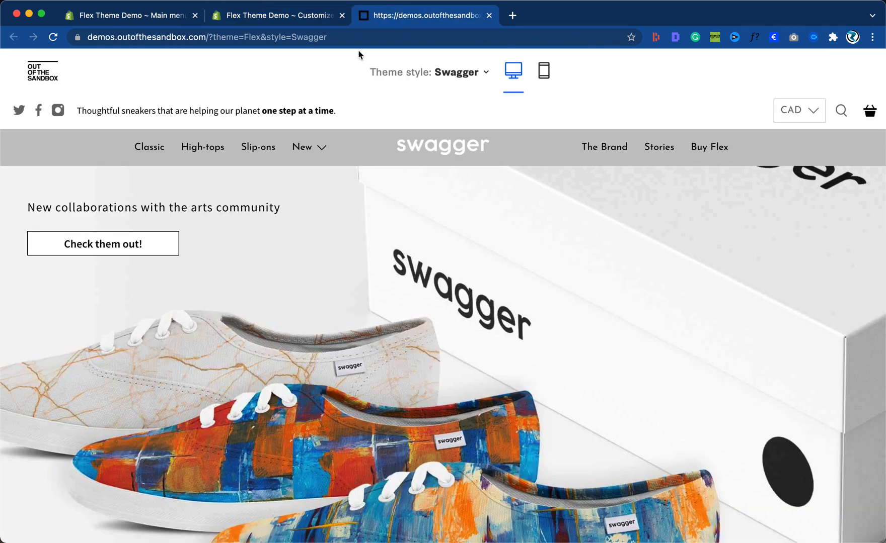
{"action": "mouse_move", "coordinate": [294, 149]}
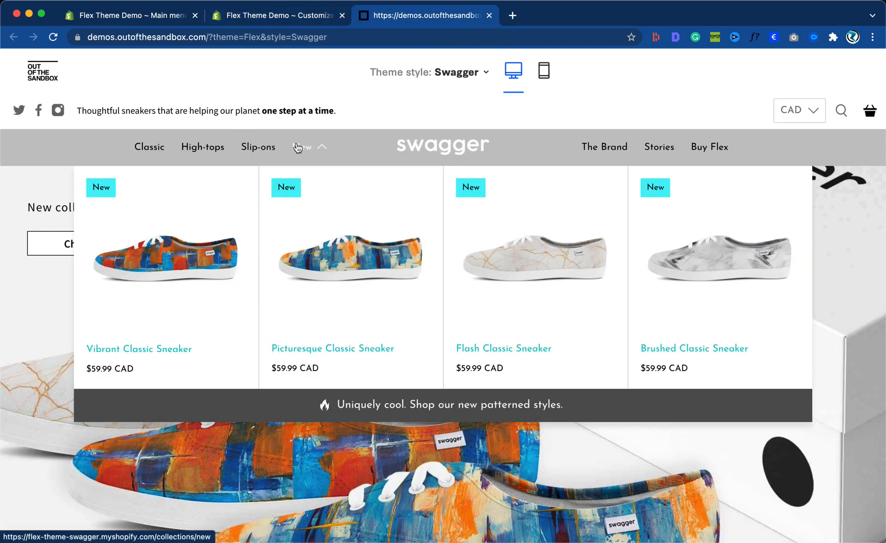
{"action": "left_click", "coordinate": [302, 15]}
{"action": "left_click", "coordinate": [53, 135]}
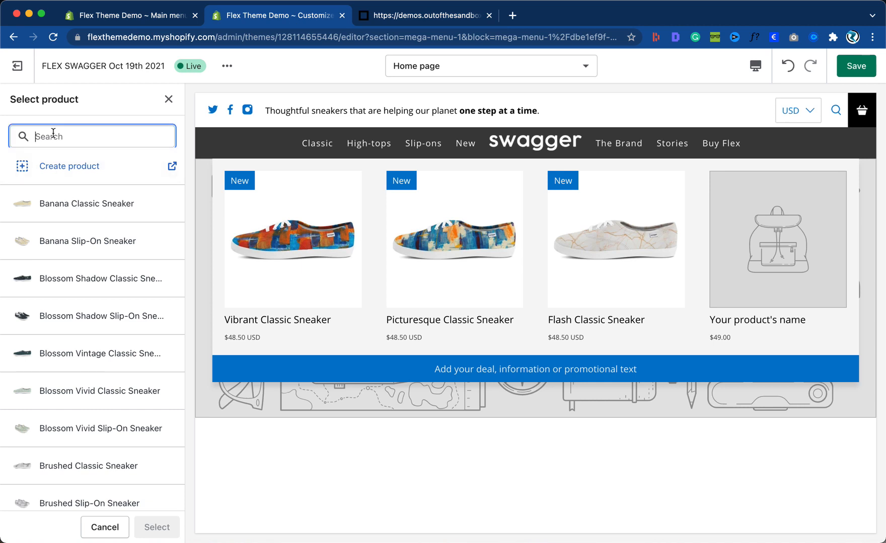
{"action": "type", "text": "Brushed"}
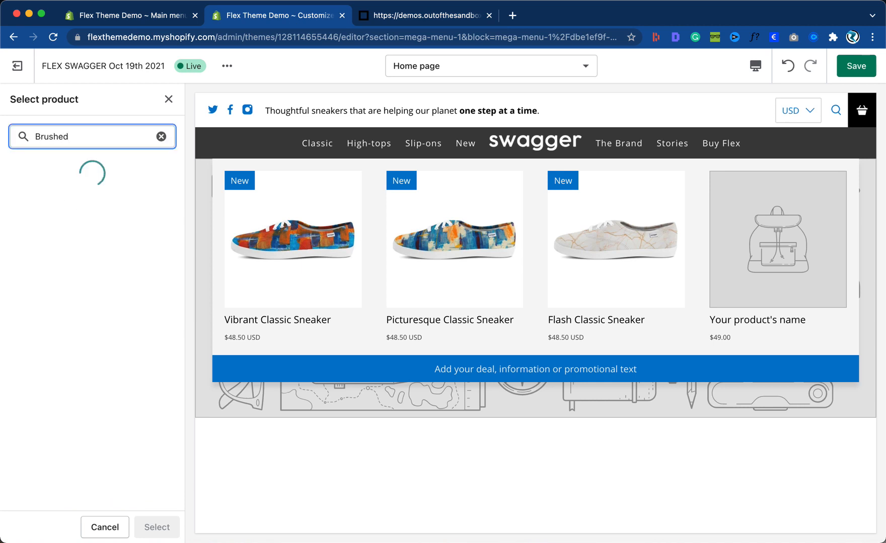
{"action": "left_click", "coordinate": [69, 214]}
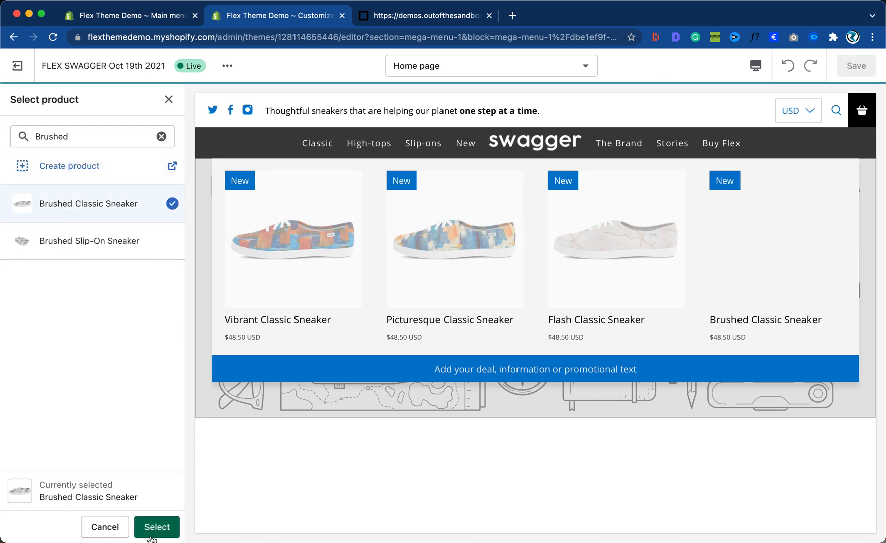
{"action": "left_click", "coordinate": [161, 532]}
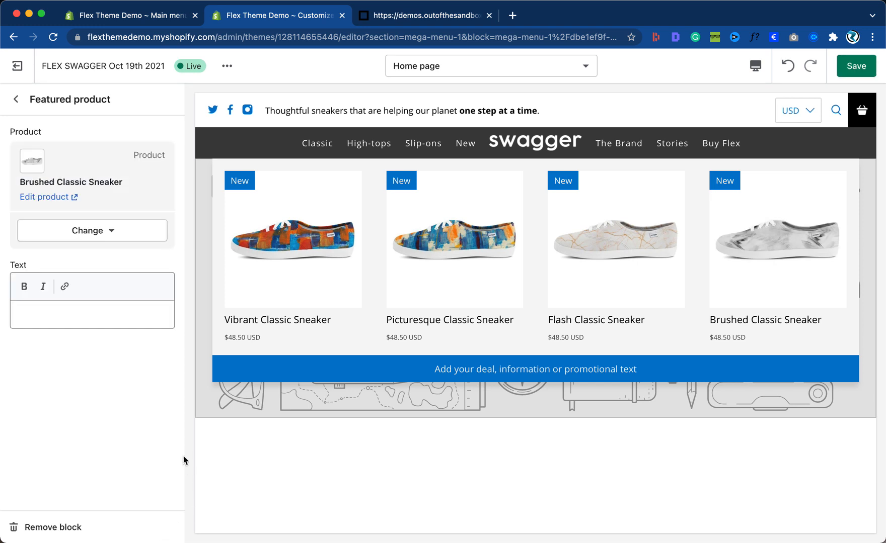
{"action": "left_click", "coordinate": [16, 99]}
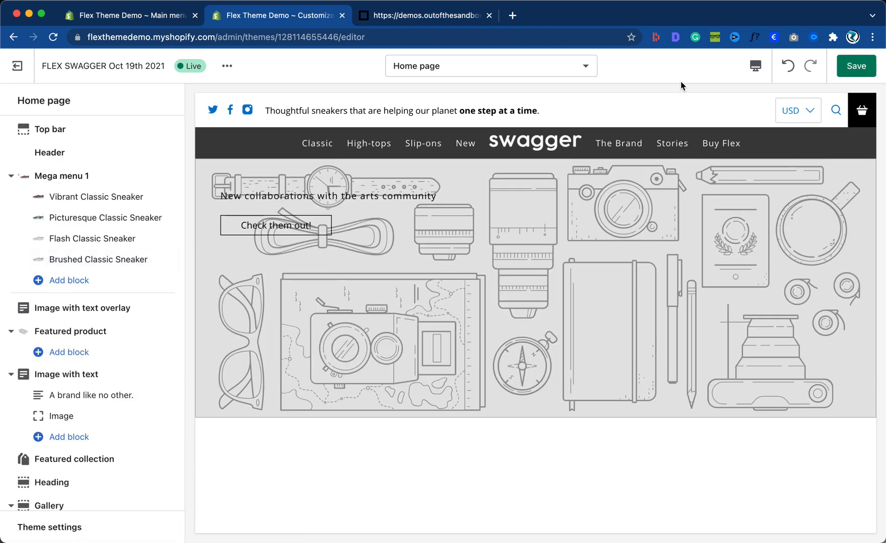
{"action": "left_click", "coordinate": [853, 67]}
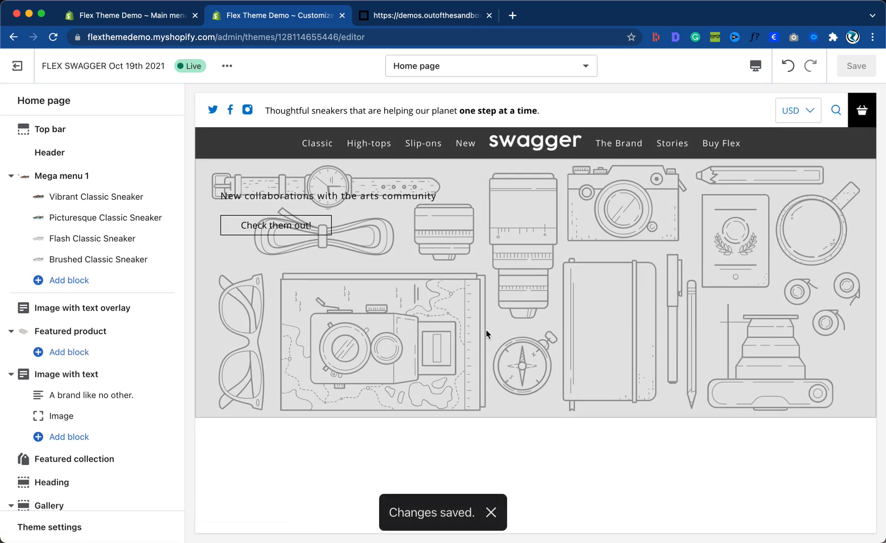
Compare the New mega menu in the theme preview with the demo store's New menu, including the promotional bar beneath the products.
{"action": "mouse_move", "coordinate": [468, 151]}
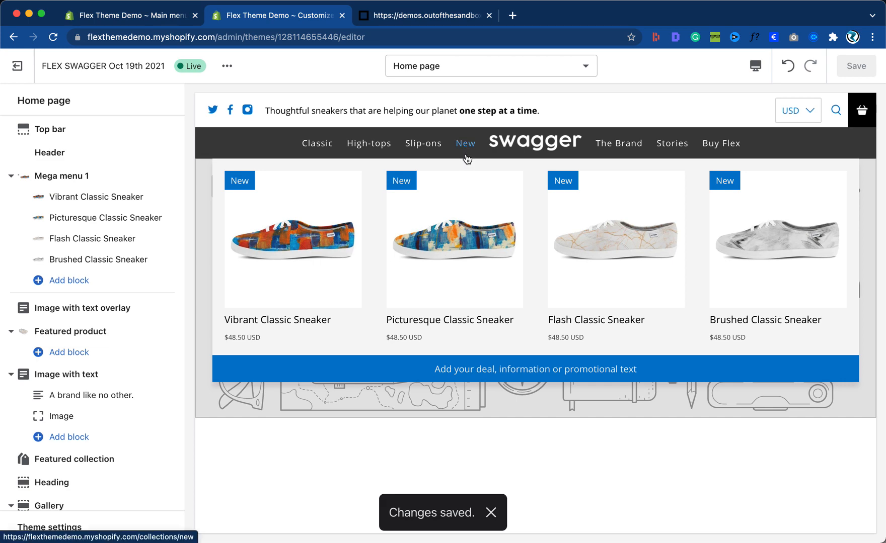
{"action": "left_click", "coordinate": [442, 16]}
{"action": "mouse_move", "coordinate": [314, 151]}
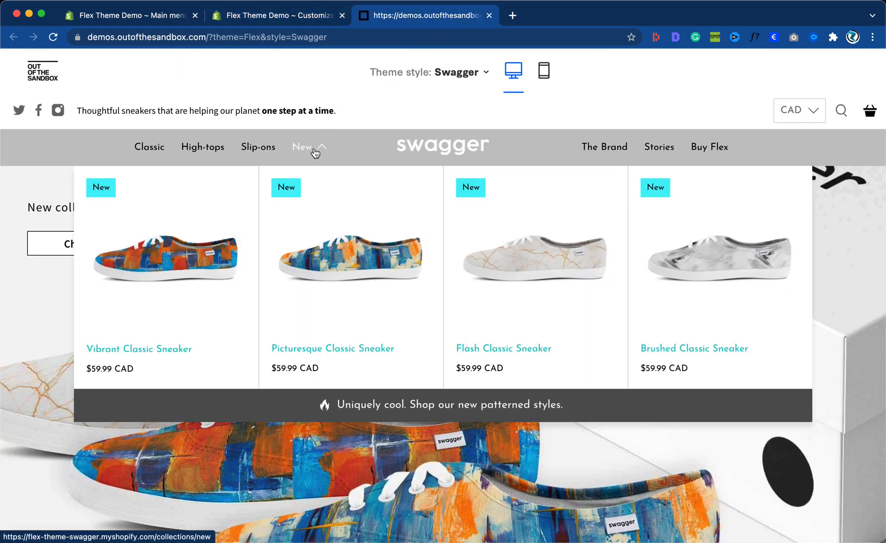
{"action": "left_click", "coordinate": [310, 20]}
{"action": "mouse_move", "coordinate": [455, 151]}
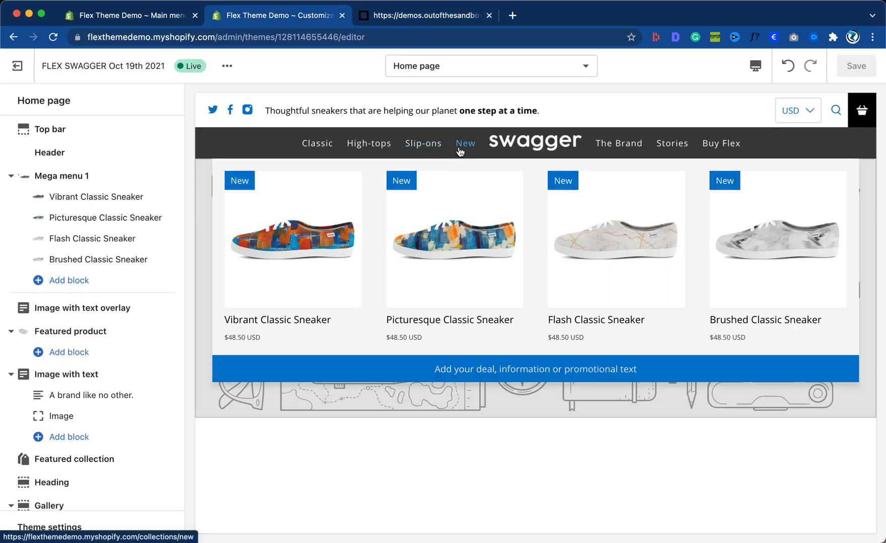
{"action": "left_click", "coordinate": [417, 16]}
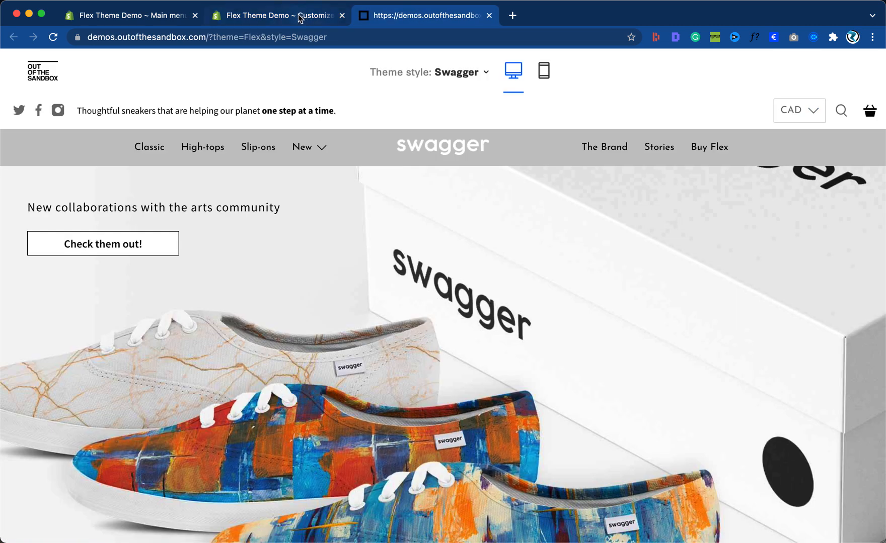
{"action": "left_click", "coordinate": [299, 19]}
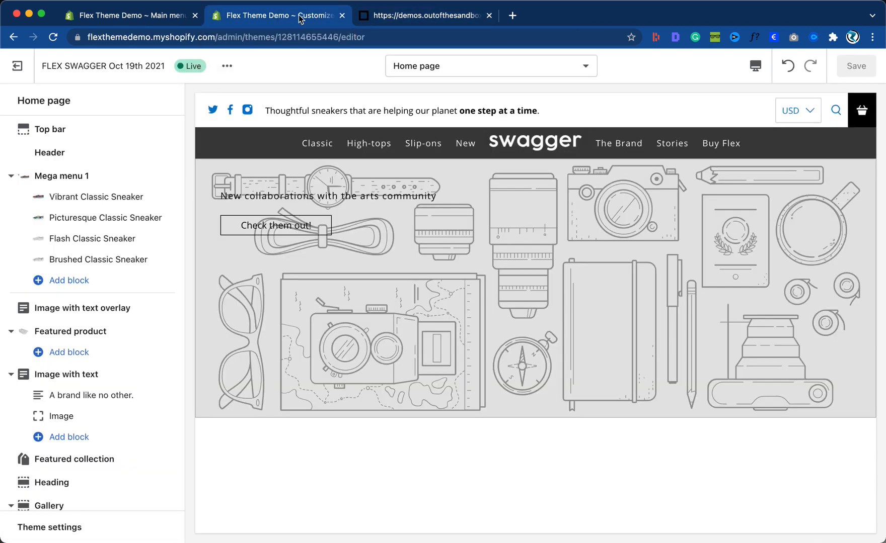
{"action": "mouse_move", "coordinate": [467, 150]}
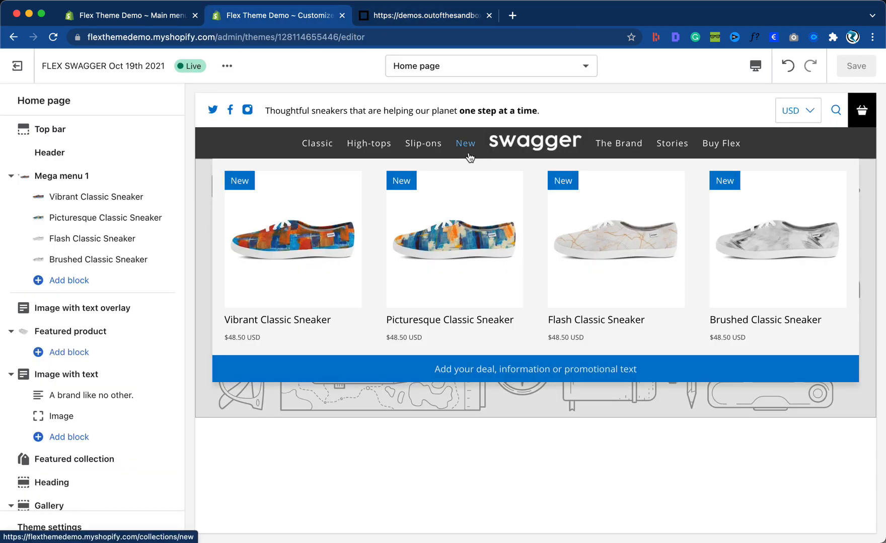
{"action": "left_click", "coordinate": [443, 18]}
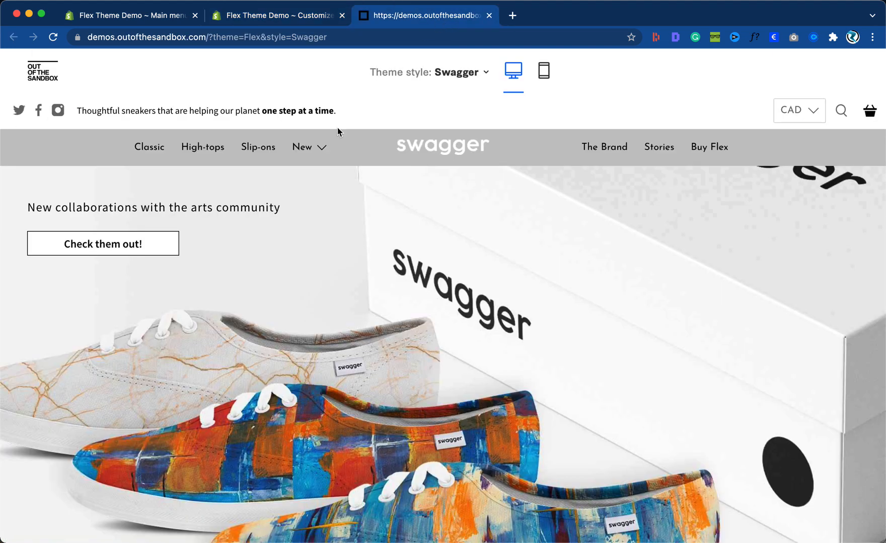
{"action": "mouse_move", "coordinate": [326, 150]}
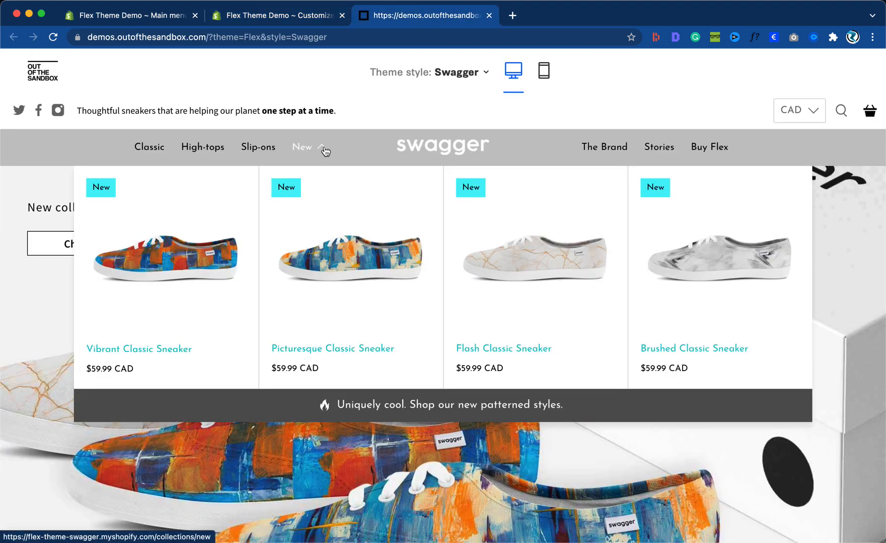
Check the demo store's New menu and set the bottom bar icon of Mega menu 1 to fire.
{"action": "left_click", "coordinate": [284, 15]}
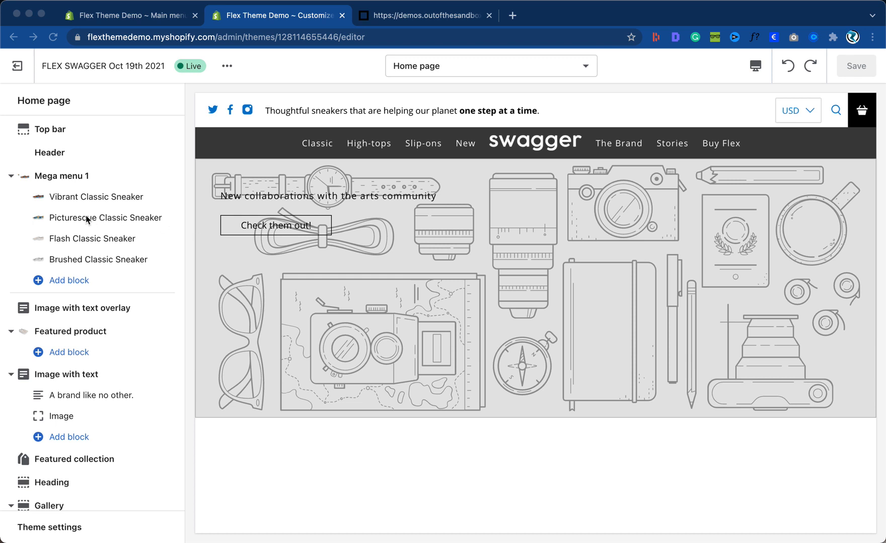
{"action": "left_click", "coordinate": [64, 178]}
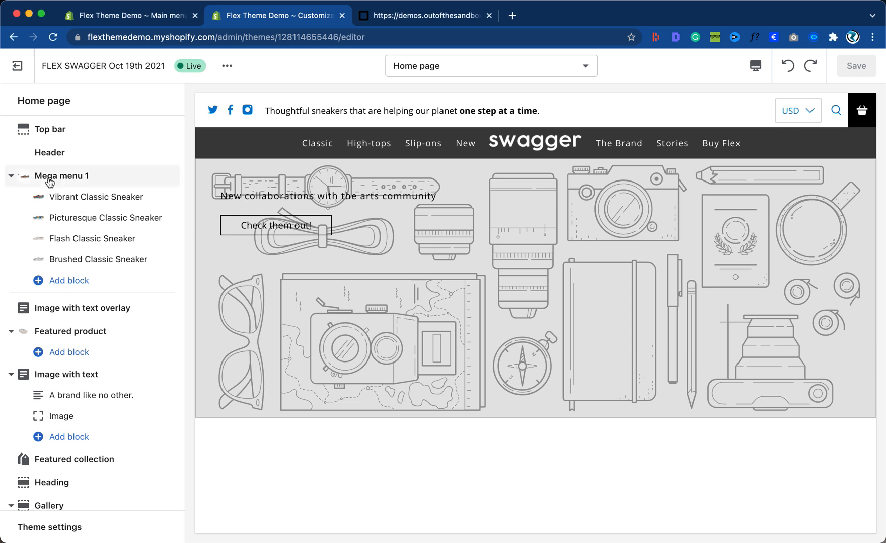
{"action": "left_click", "coordinate": [60, 180]}
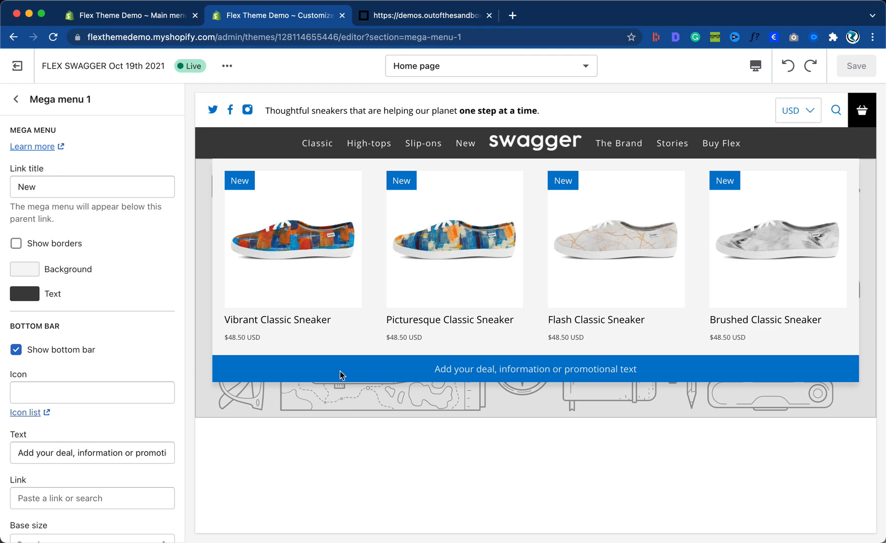
{"action": "left_click", "coordinate": [423, 15]}
{"action": "mouse_move", "coordinate": [312, 151]}
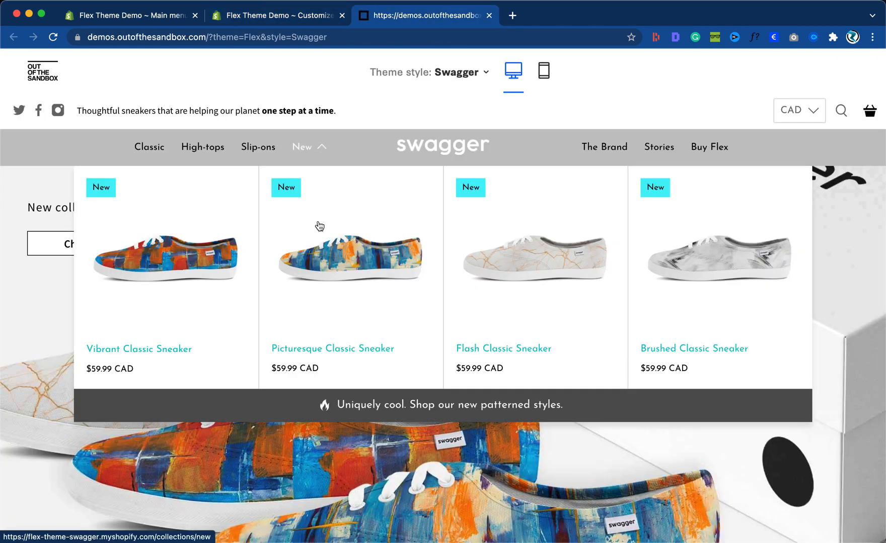
{"action": "left_click", "coordinate": [278, 16]}
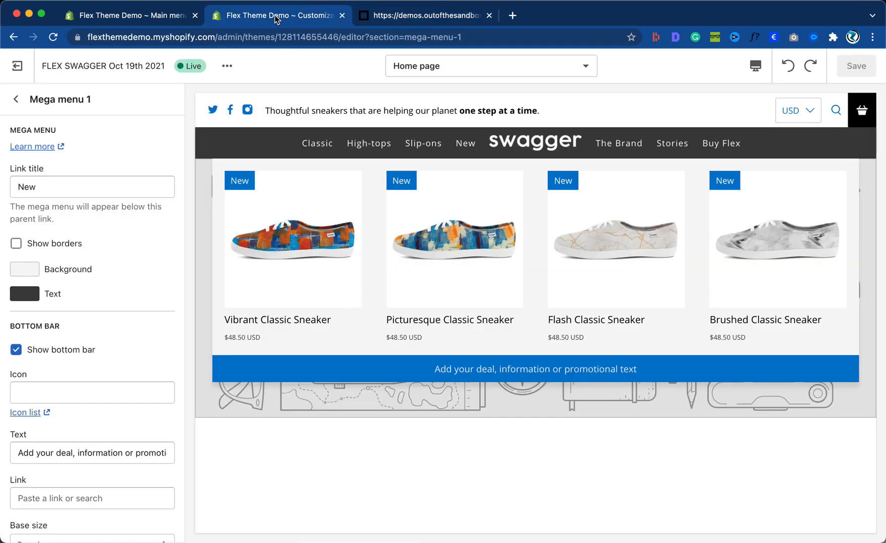
{"action": "left_click", "coordinate": [68, 391]}
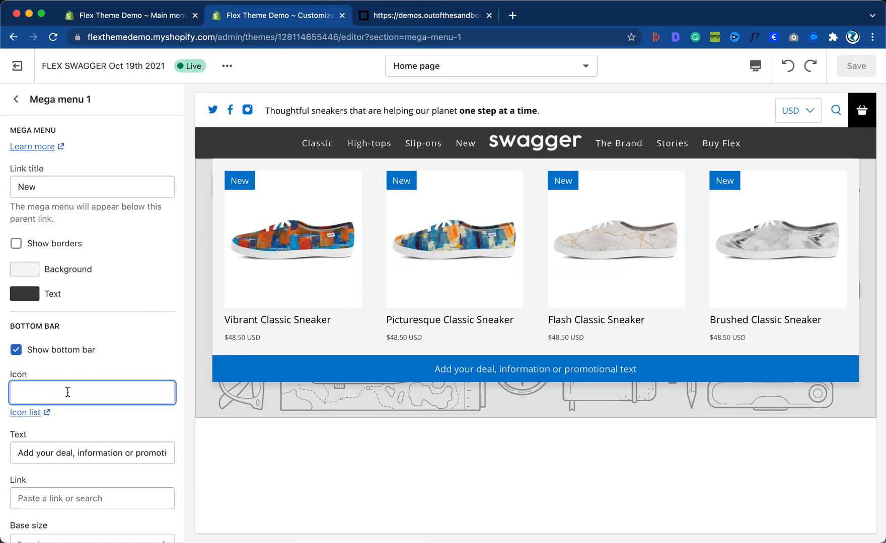
{"action": "type", "text": "fire"}
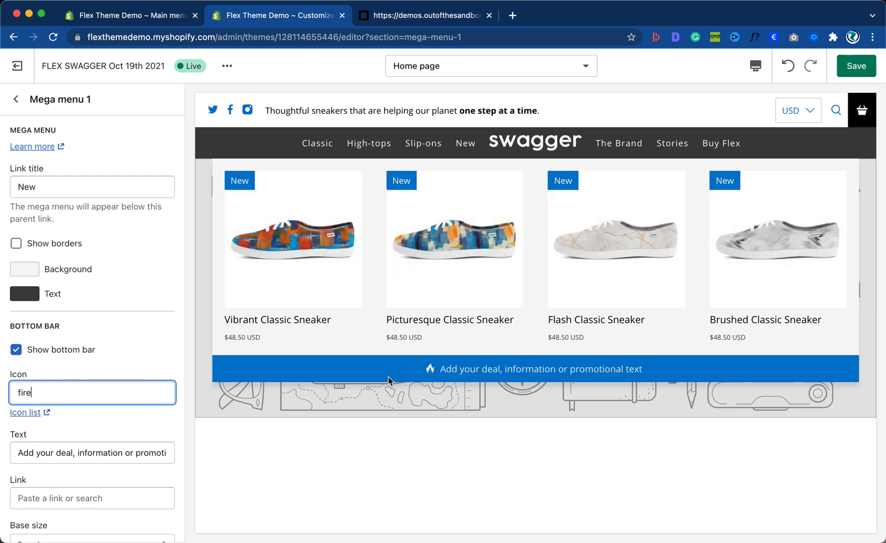
Replace the bottom bar text of Mega menu 1 with "Uniquely cool. Sho our new Patterned styles.".
{"action": "triple_click", "coordinate": [107, 452]}
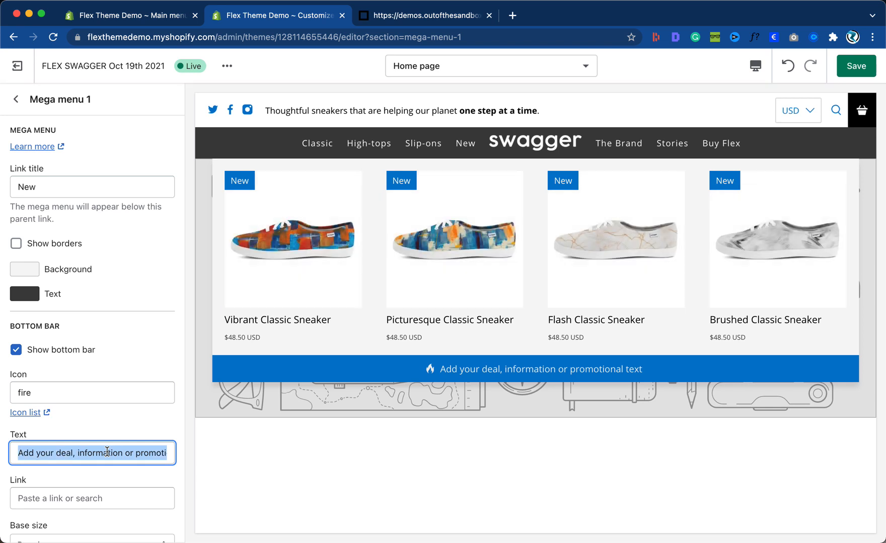
{"action": "type", "text": "Uniquely cool.  Sho our new Patterned styles."}
{"action": "left_click", "coordinate": [142, 422]}
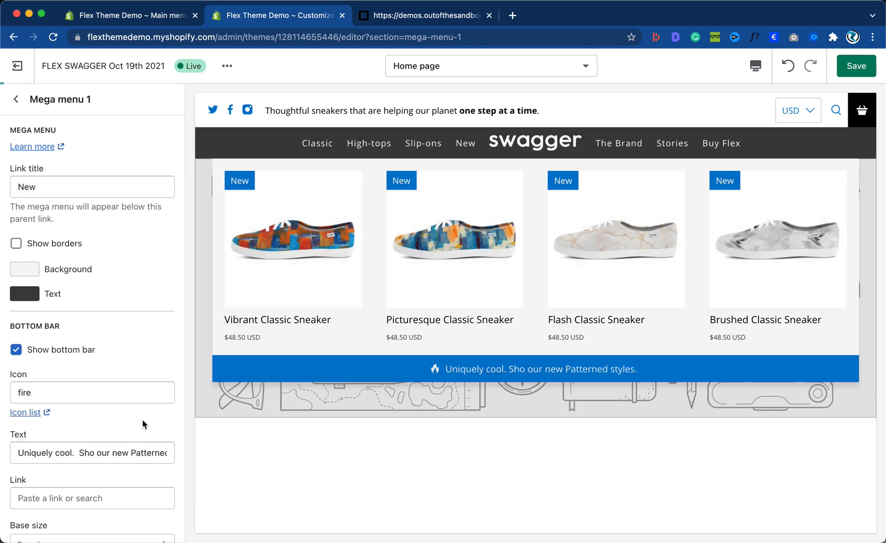
Check the demo's wording, correct the bottom bar text to "Uniquely cool. Shop our new patterned styles.", and save the theme.
{"action": "left_click", "coordinate": [410, 19]}
{"action": "mouse_move", "coordinate": [303, 154]}
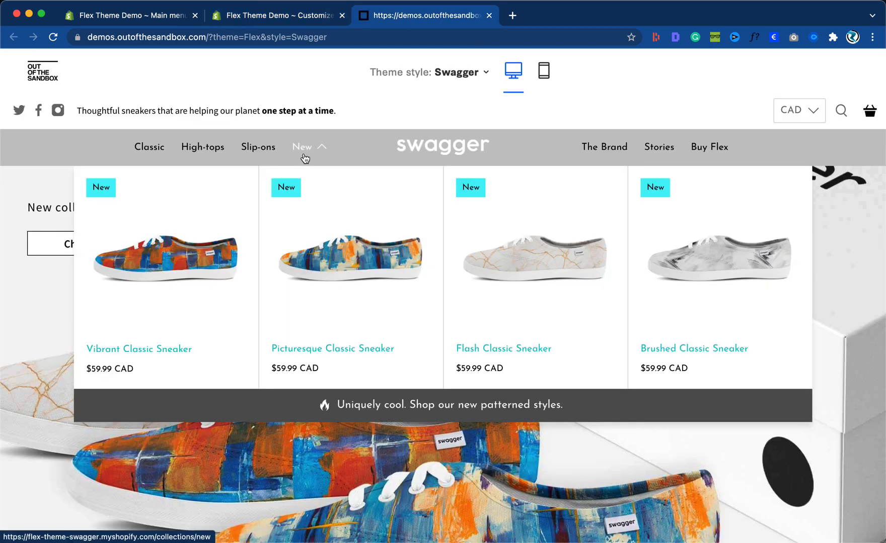
{"action": "left_click", "coordinate": [269, 11]}
{"action": "left_click", "coordinate": [137, 452]}
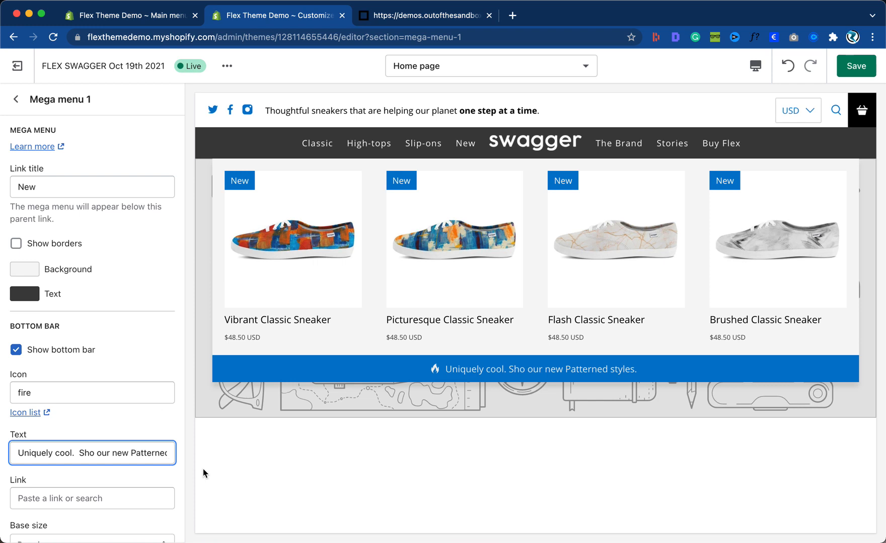
{"action": "key", "text": "BackSpace"}
{"action": "type", "text": "p"}
{"action": "left_click", "coordinate": [93, 455]}
{"action": "type", "text": "p"}
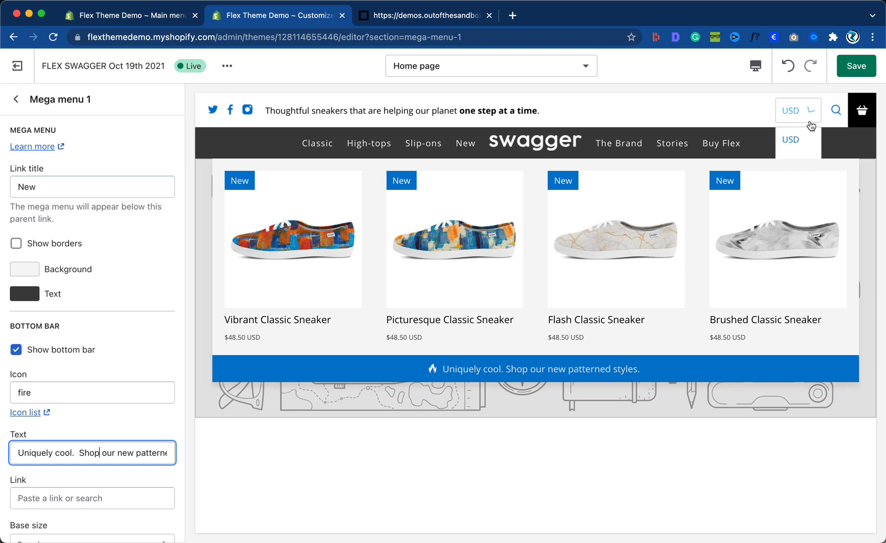
{"action": "left_click", "coordinate": [855, 64]}
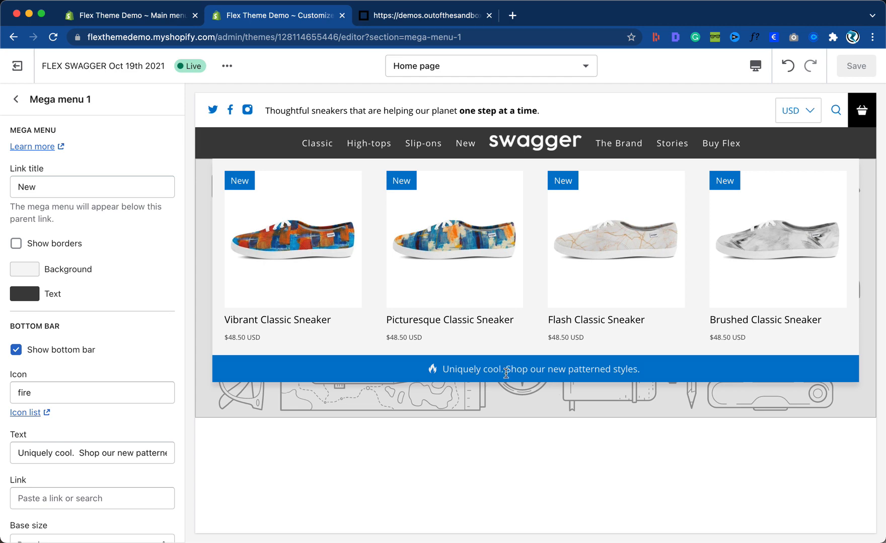
Set the background colour of Mega menu 1's bottom bar to yellow.
{"action": "scroll", "coordinate": [251, 352], "scroll_direction": "down", "scroll_amount": 3}
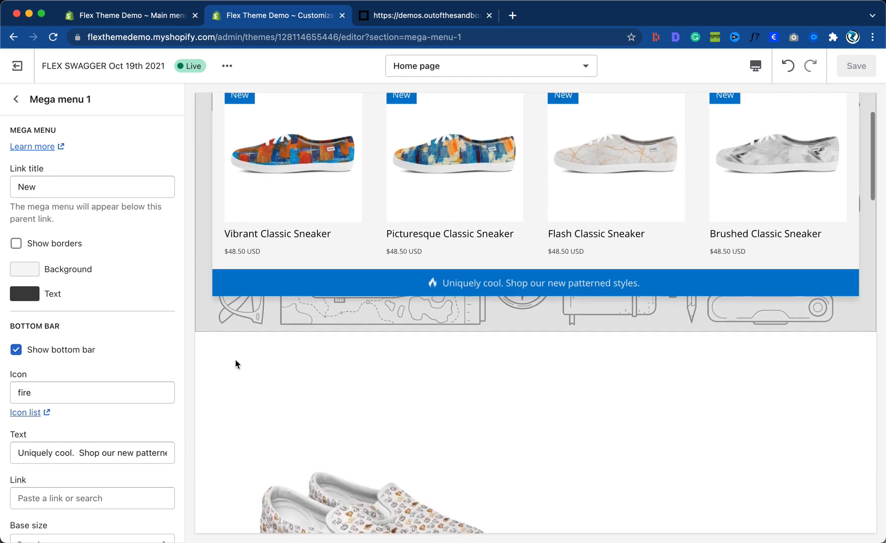
{"action": "scroll", "coordinate": [281, 370], "scroll_direction": "up", "scroll_amount": 3}
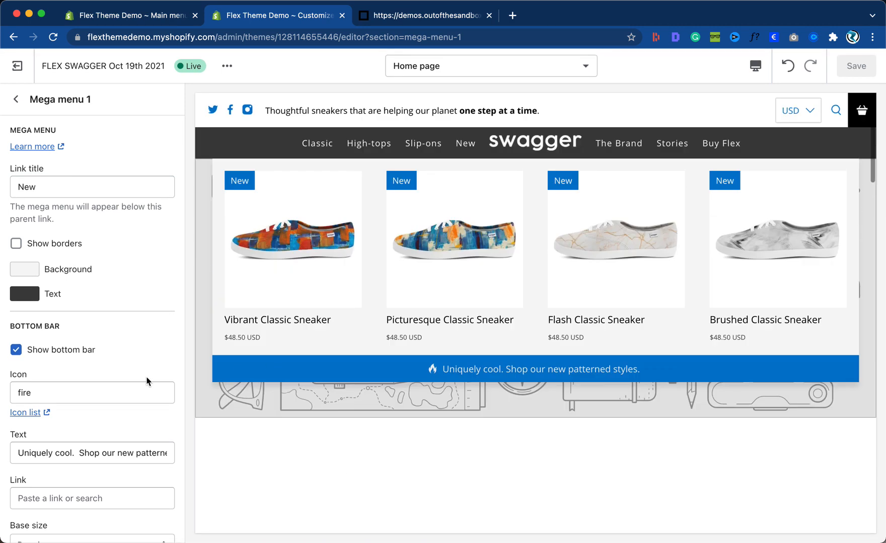
{"action": "scroll", "coordinate": [96, 387], "scroll_direction": "down", "scroll_amount": 5}
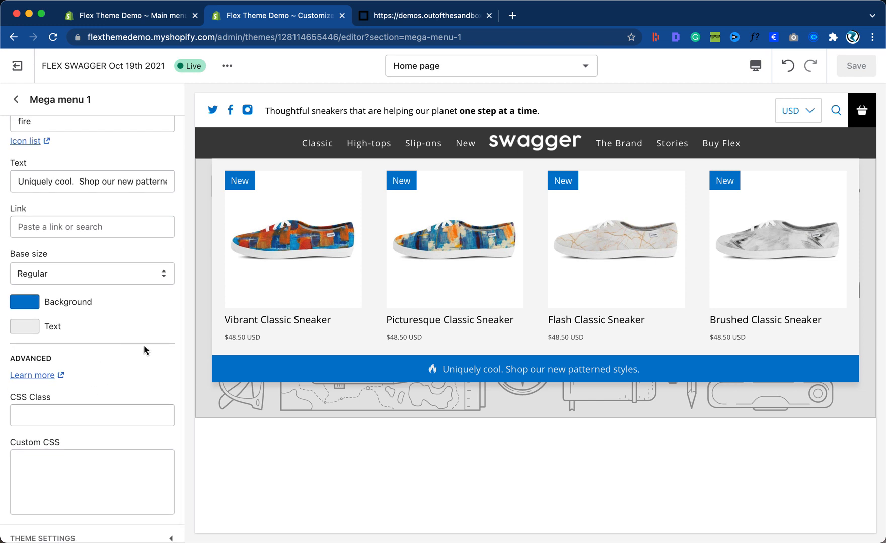
{"action": "left_click", "coordinate": [25, 304]}
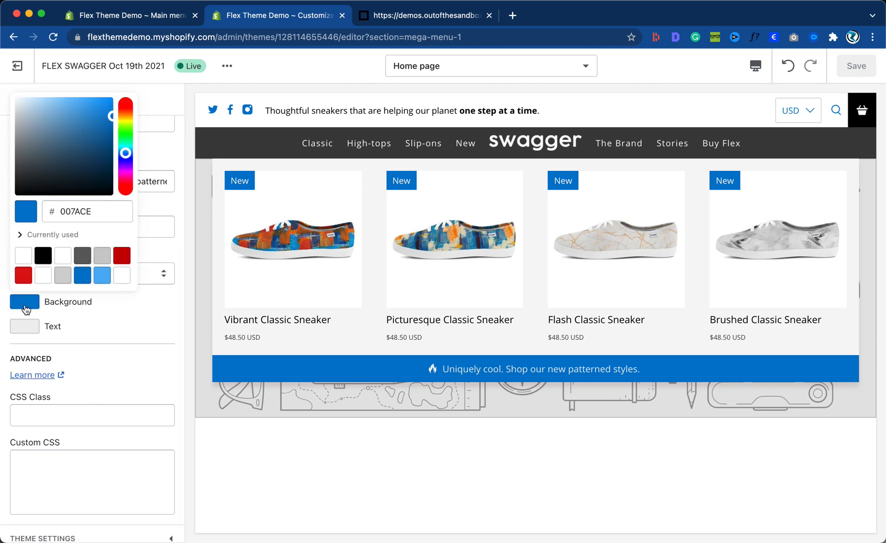
{"action": "left_click_drag", "start_coordinate": [124, 154], "coordinate": [111, 109]}
{"action": "left_click", "coordinate": [59, 354]}
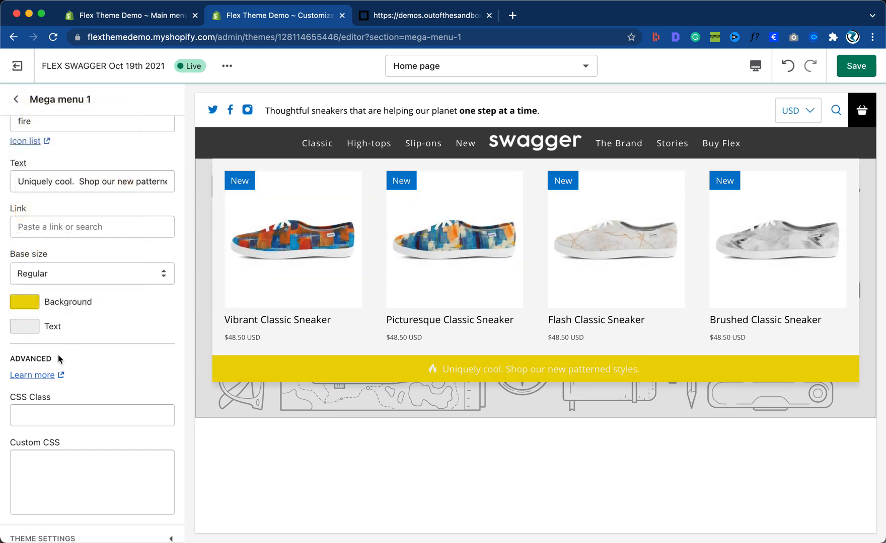
Set the text colour of Mega menu 1's bottom bar to dark grey #606060 and save the theme.
{"action": "left_click", "coordinate": [24, 328]}
{"action": "left_click", "coordinate": [101, 285]}
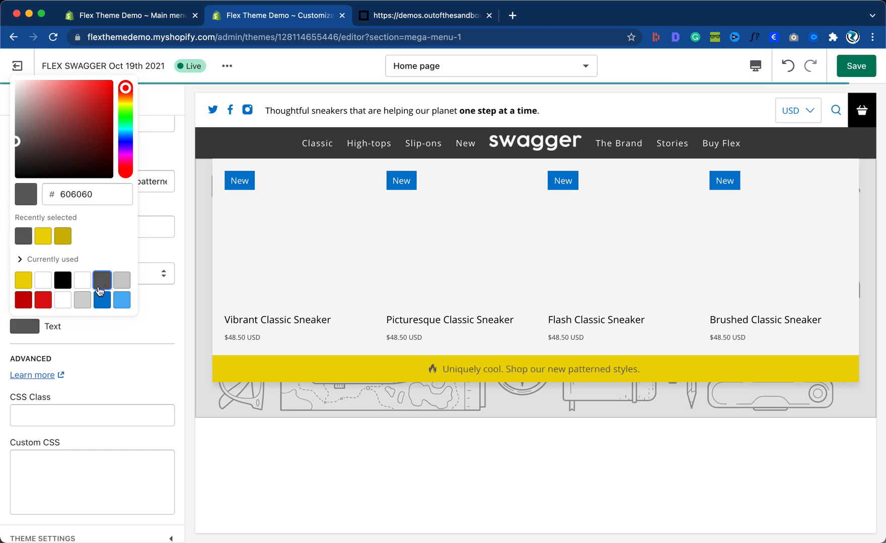
{"action": "left_click", "coordinate": [146, 354]}
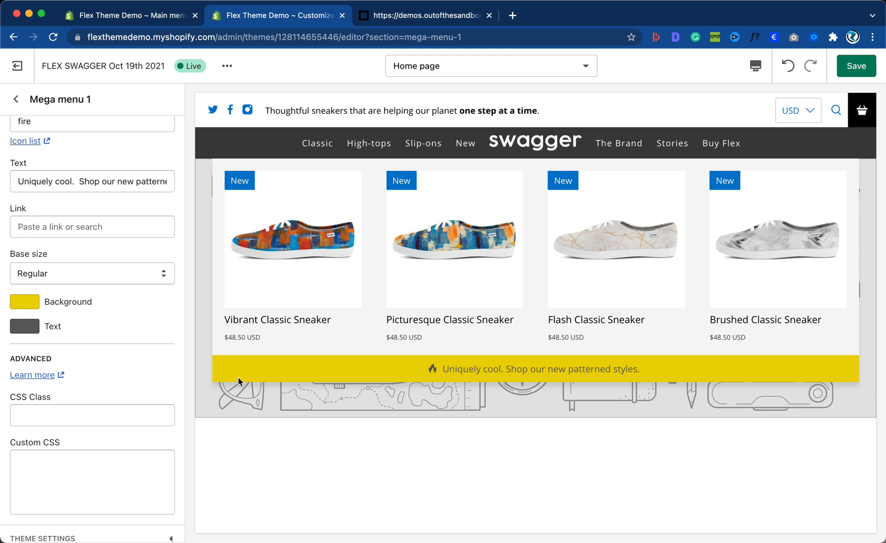
{"action": "left_click", "coordinate": [871, 69]}
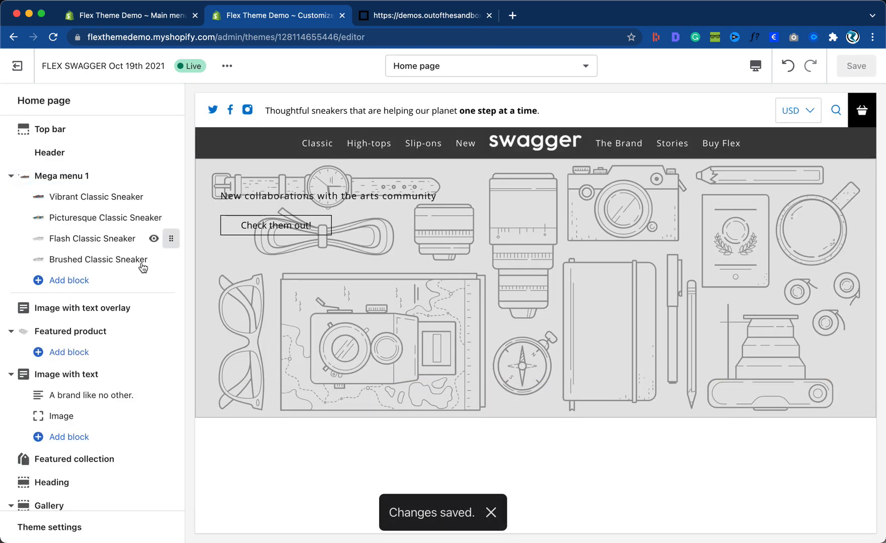
Take screenshots of the grey header bar and of a New product label in the Swagger demo store.
{"action": "left_click", "coordinate": [415, 15]}
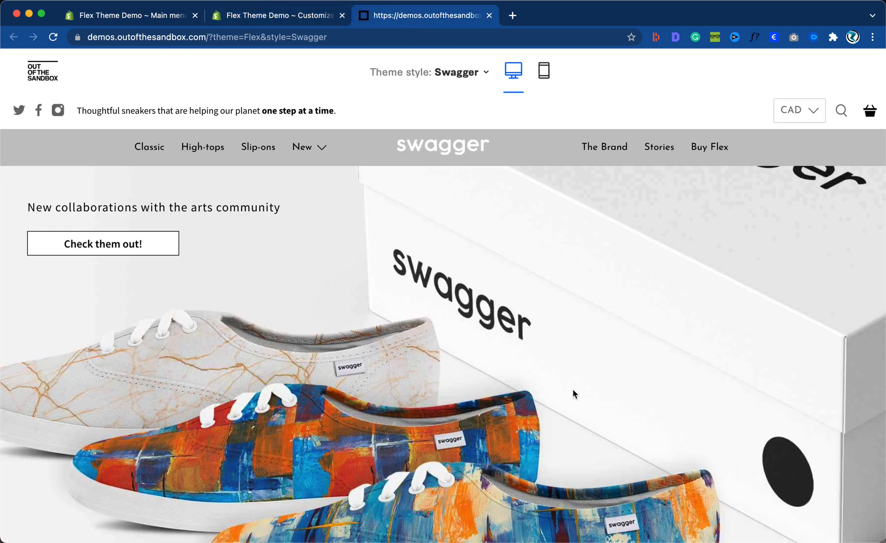
{"action": "key", "text": "super+shift+4"}
{"action": "left_click_drag", "start_coordinate": [513, 135], "coordinate": [560, 164]}
{"action": "mouse_move", "coordinate": [303, 170]}
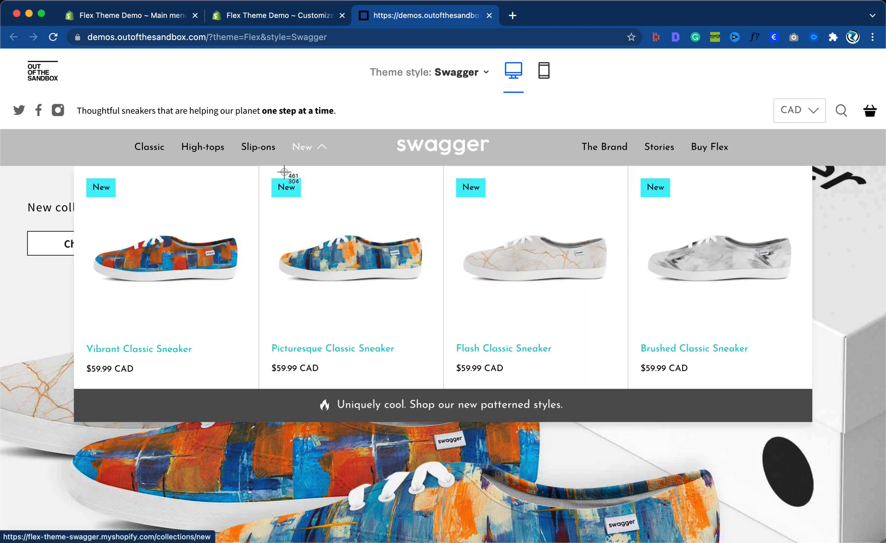
{"action": "key", "text": "super+shift+4"}
{"action": "left_click_drag", "start_coordinate": [276, 175], "coordinate": [310, 198]}
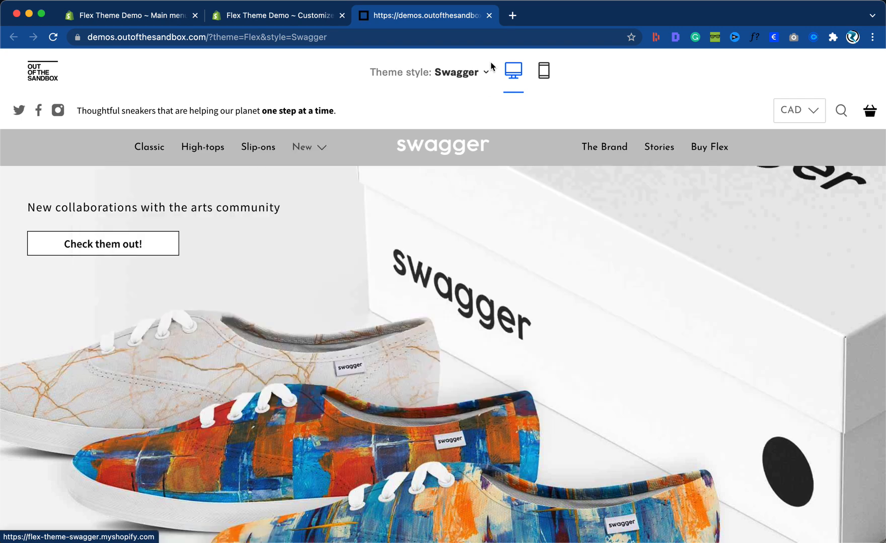
Open the bookmarked Get Colors from Image site in a new browser tab and upload the grey header screenshot.
{"action": "left_click", "coordinate": [513, 15]}
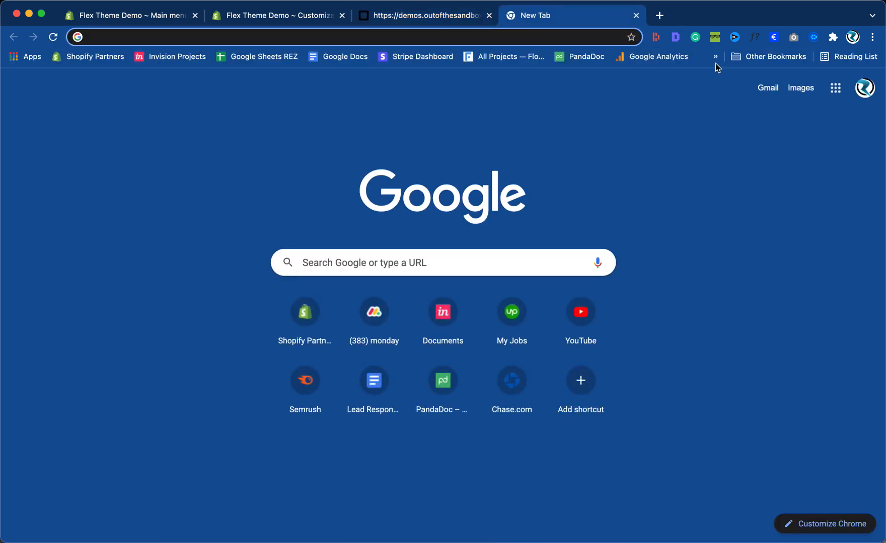
{"action": "left_click", "coordinate": [715, 57]}
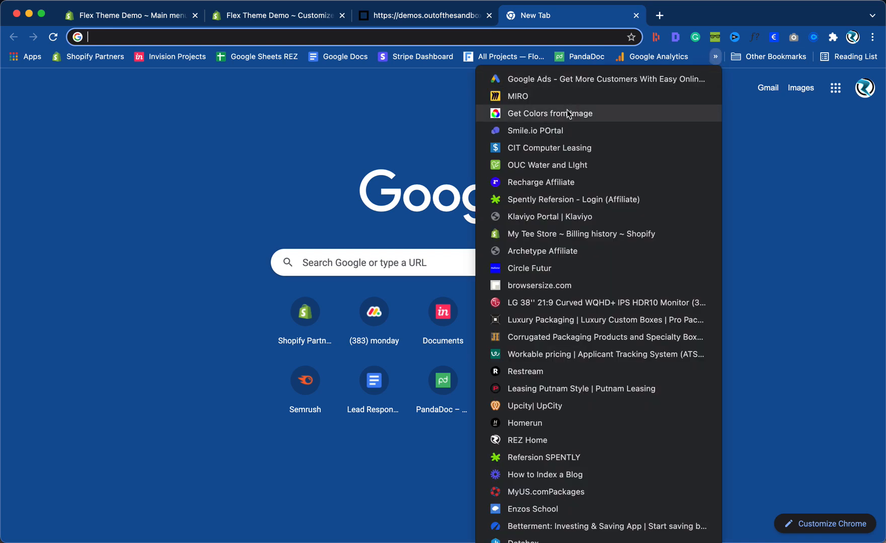
{"action": "left_click", "coordinate": [518, 114]}
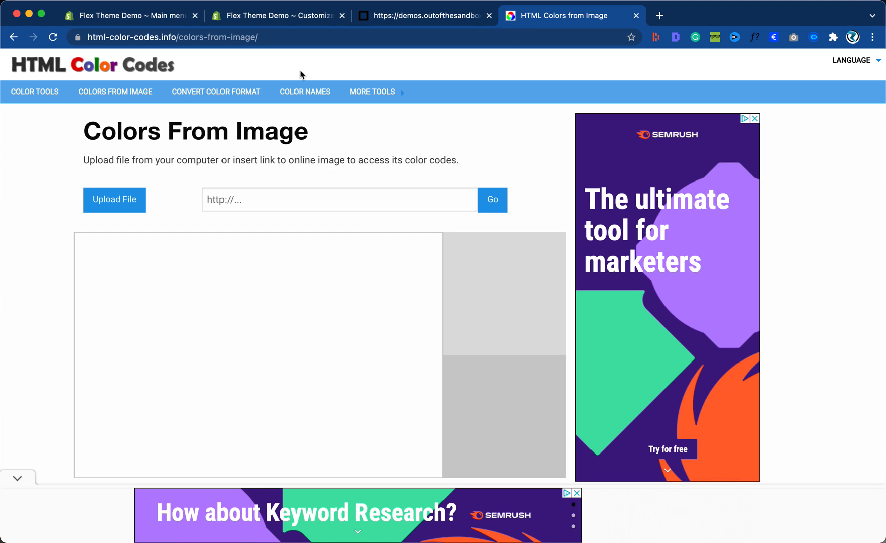
{"action": "left_click", "coordinate": [120, 200]}
{"action": "left_click", "coordinate": [406, 210]}
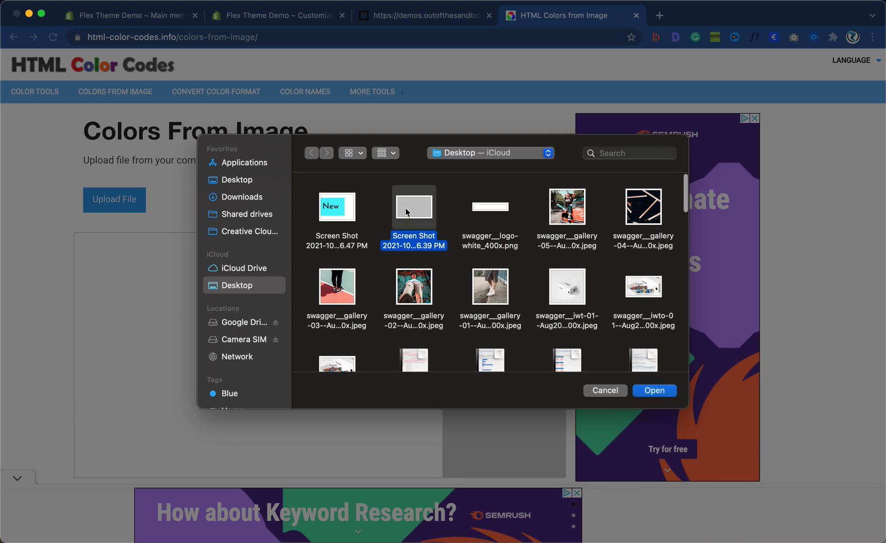
{"action": "left_click", "coordinate": [653, 391]}
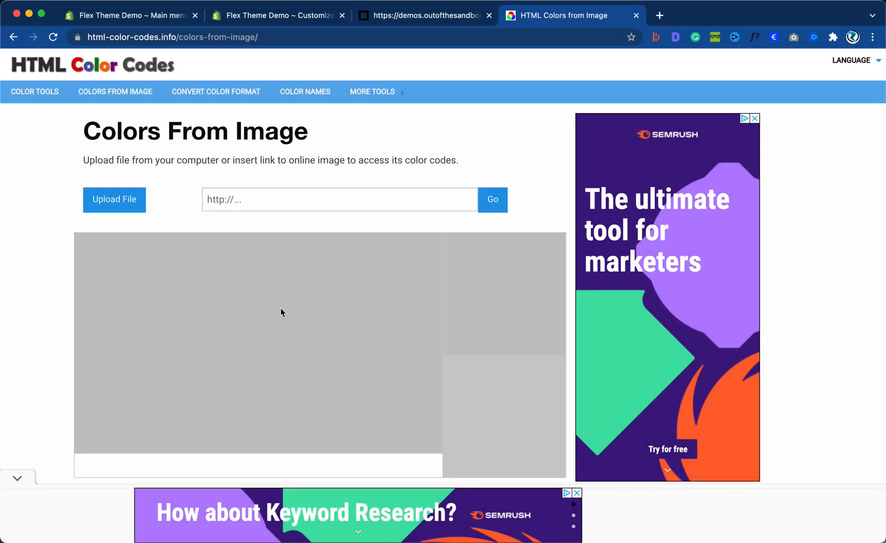
Copy the colour code #C5C5C5 from the Colors From Image page.
{"action": "scroll", "coordinate": [290, 314], "scroll_direction": "down", "scroll_amount": 3}
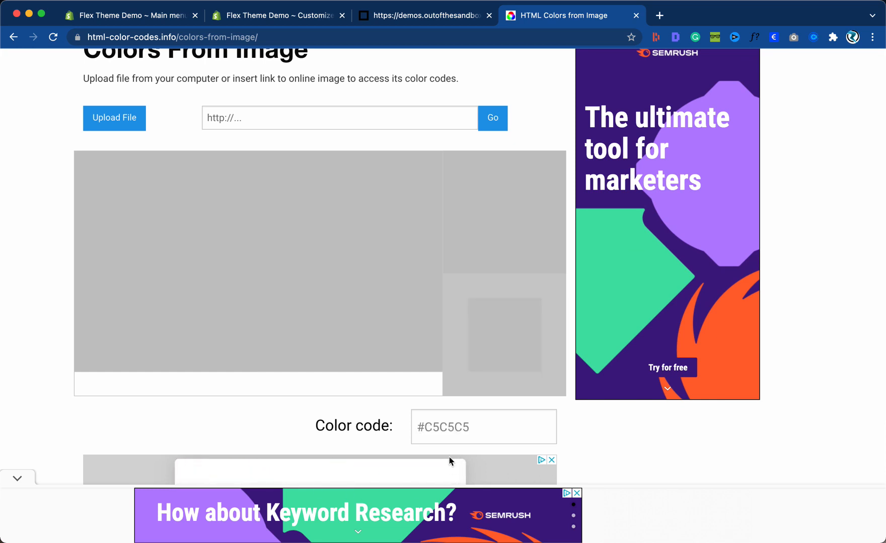
{"action": "triple_click", "coordinate": [443, 428]}
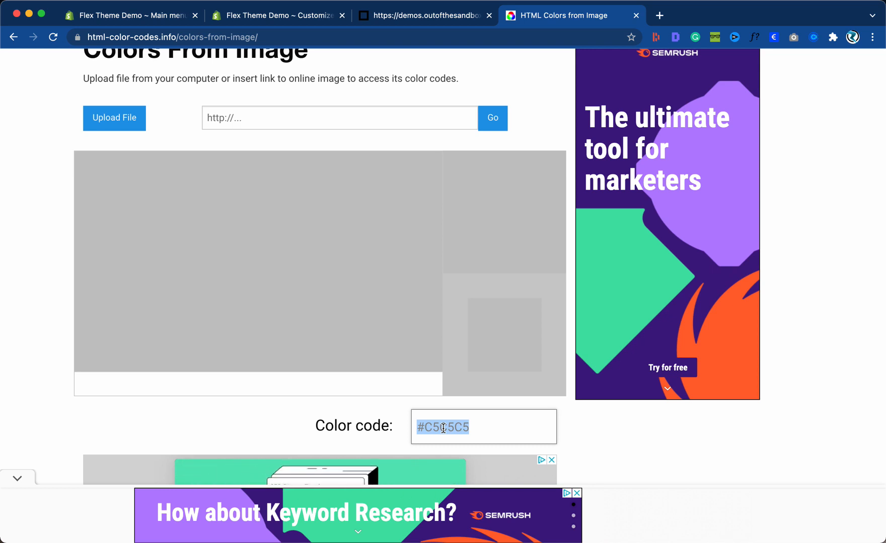
{"action": "right_click", "coordinate": [443, 429]}
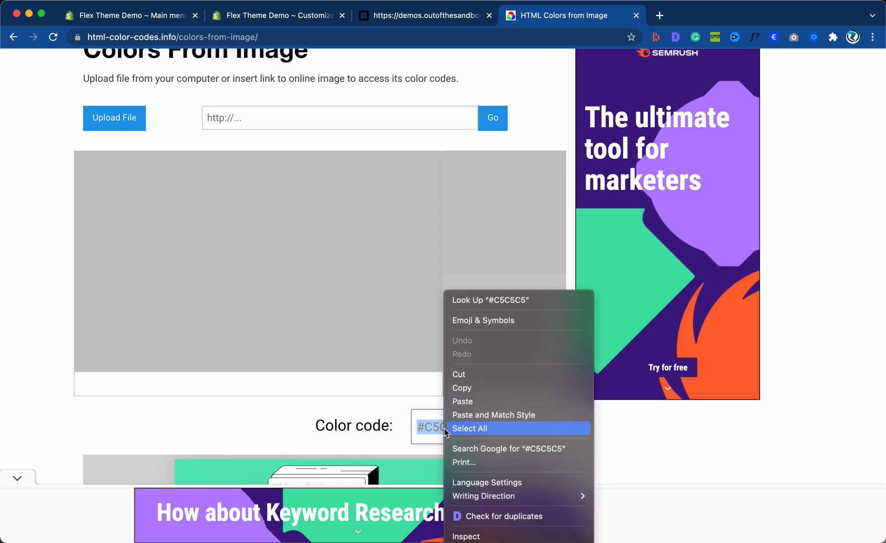
{"action": "left_click", "coordinate": [459, 386]}
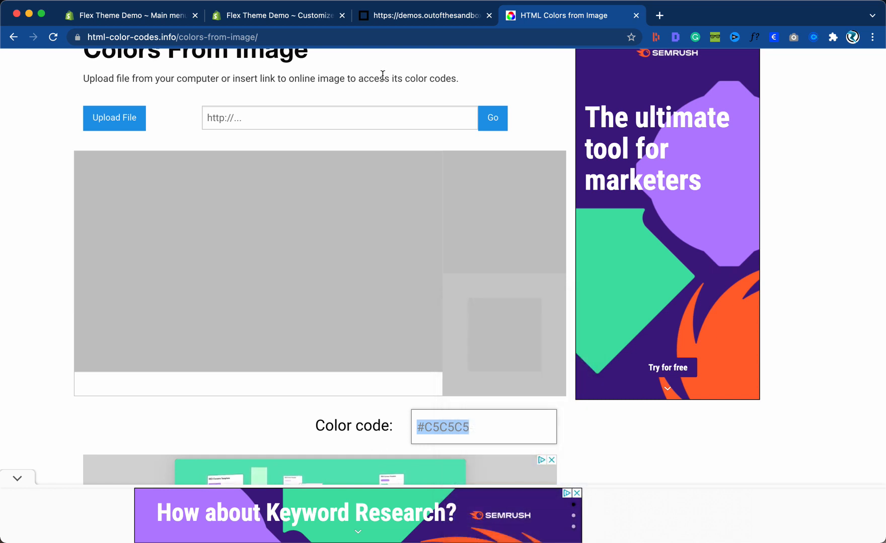
Return to the theme editor and examine the Colors theme settings for the header, drop-down menus and footer.
{"action": "left_click", "coordinate": [231, 18]}
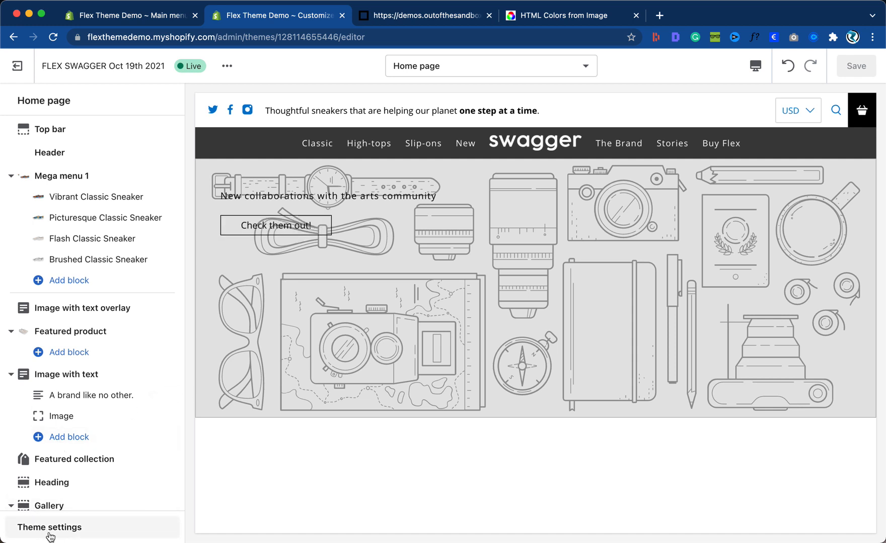
{"action": "left_click", "coordinate": [76, 531]}
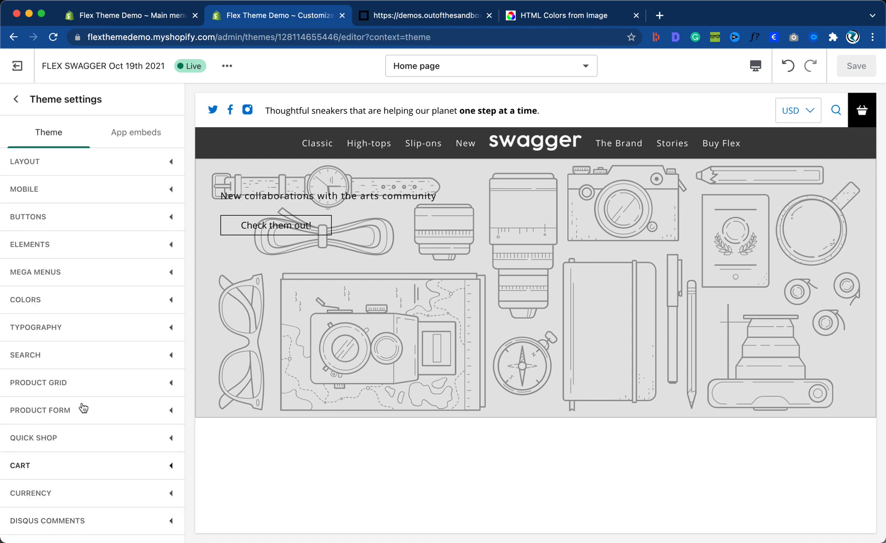
{"action": "left_click", "coordinate": [72, 301]}
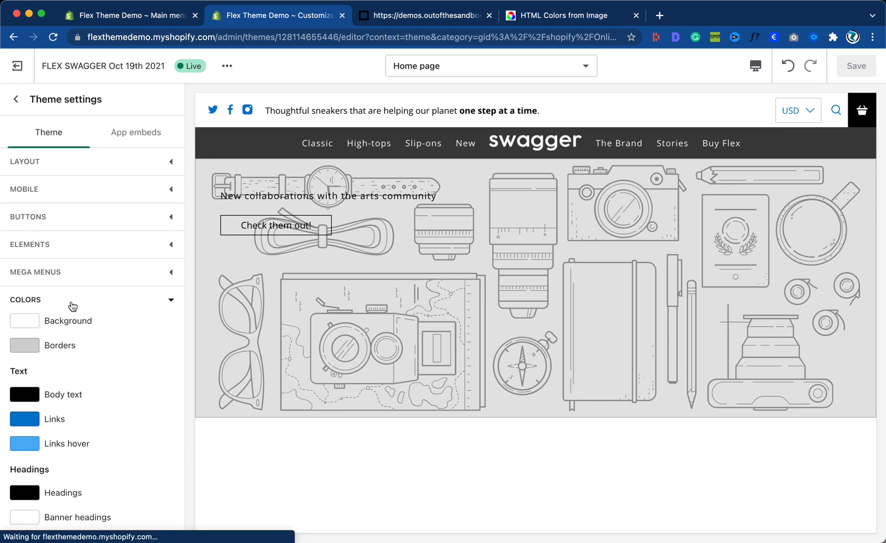
{"action": "scroll", "coordinate": [119, 360], "scroll_direction": "down", "scroll_amount": 4}
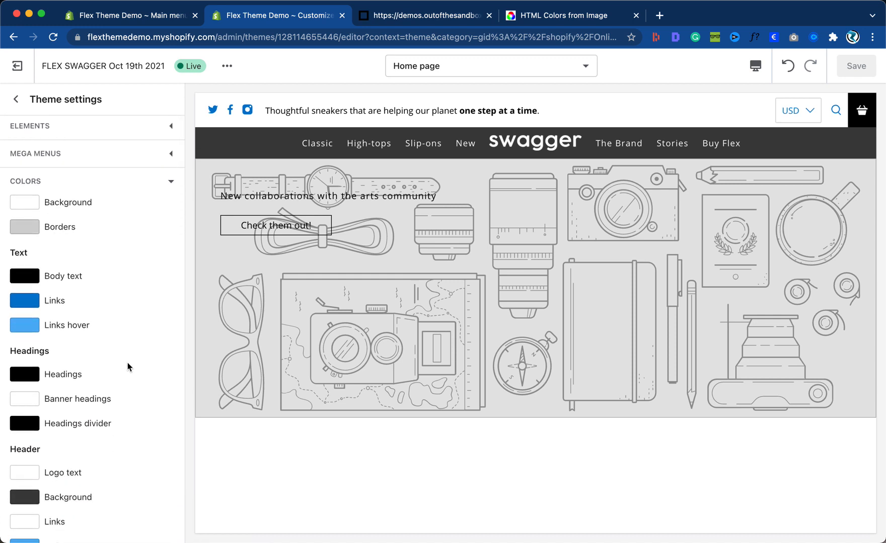
{"action": "scroll", "coordinate": [128, 367], "scroll_direction": "down", "scroll_amount": 5}
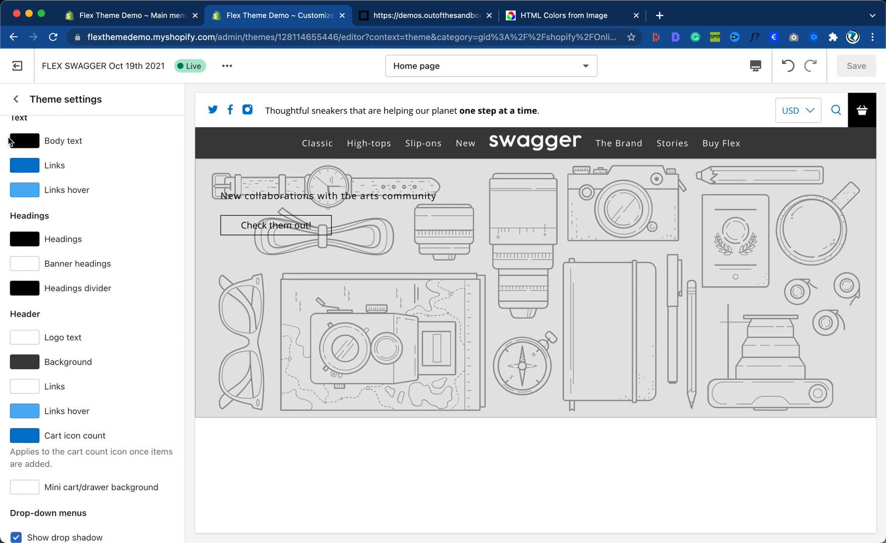
{"action": "scroll", "coordinate": [69, 350], "scroll_direction": "down", "scroll_amount": 5}
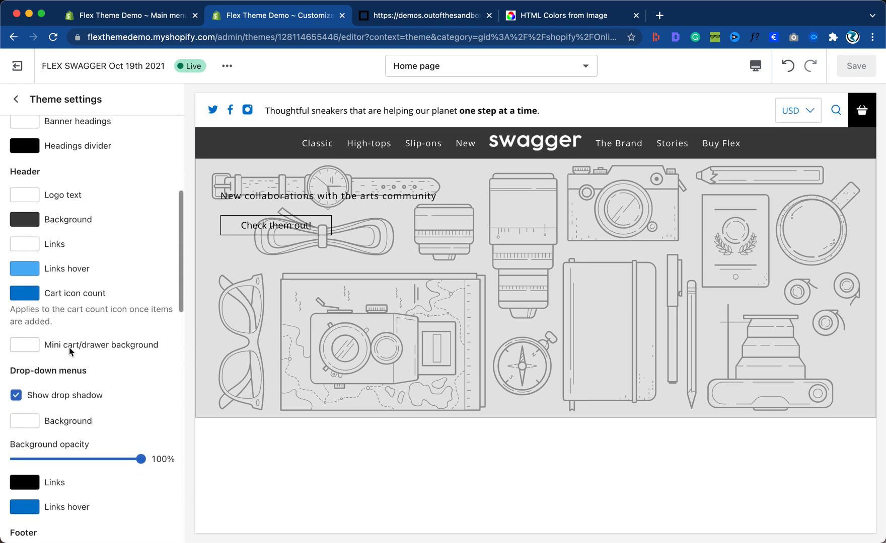
{"action": "scroll", "coordinate": [76, 348], "scroll_direction": "down", "scroll_amount": 3}
{"action": "scroll", "coordinate": [85, 349], "scroll_direction": "down", "scroll_amount": 1}
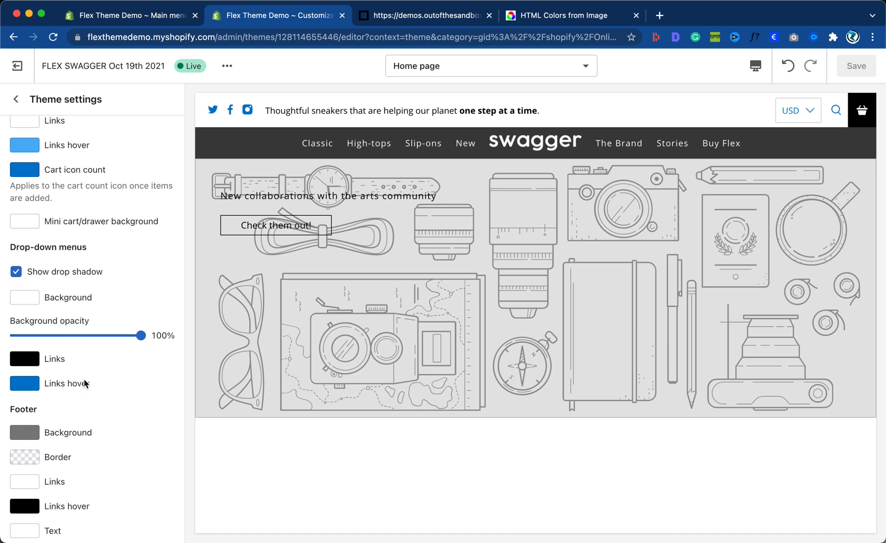
{"action": "scroll", "coordinate": [84, 382], "scroll_direction": "down", "scroll_amount": 5}
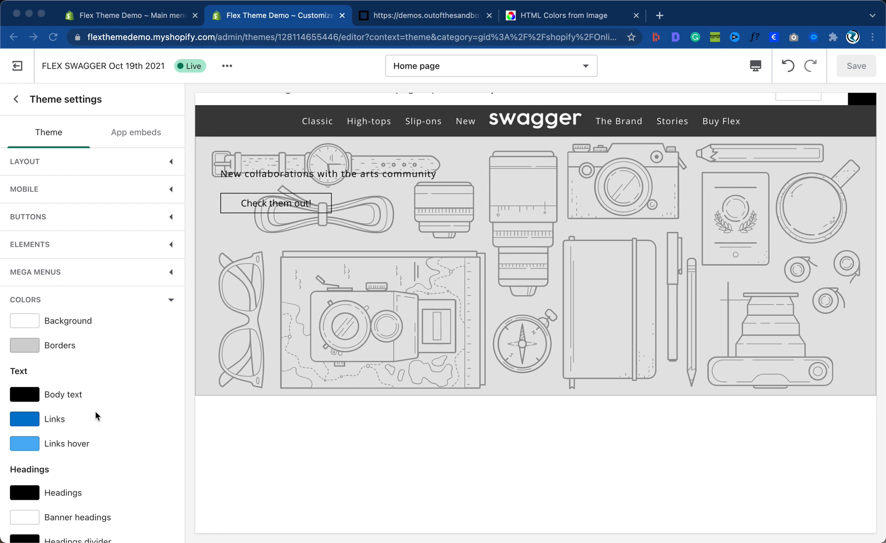
{"action": "scroll", "coordinate": [86, 426], "scroll_direction": "down", "scroll_amount": 5}
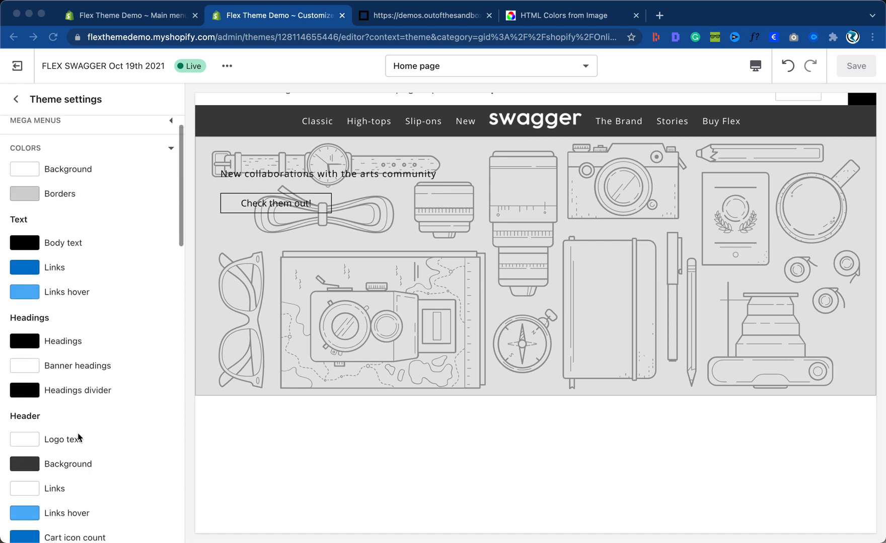
{"action": "scroll", "coordinate": [77, 436], "scroll_direction": "up", "scroll_amount": 6}
{"action": "scroll", "coordinate": [79, 437], "scroll_direction": "down", "scroll_amount": 4}
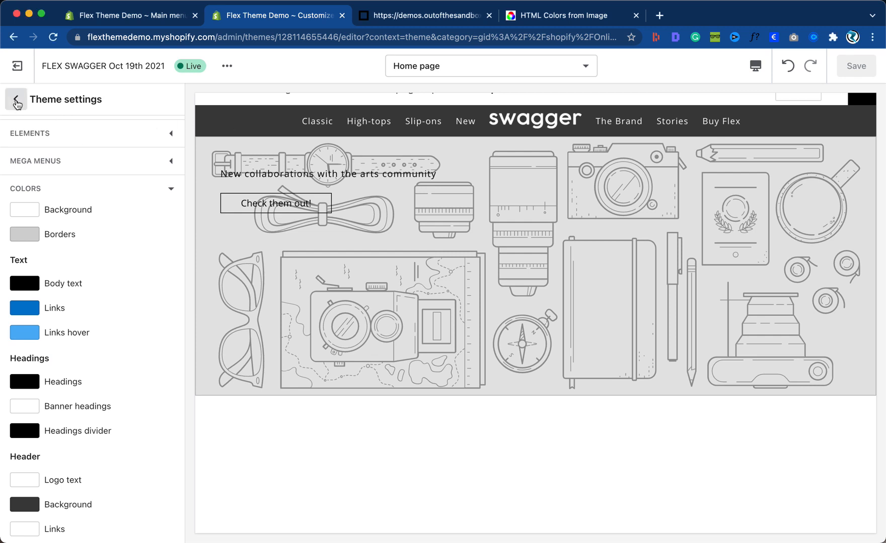
{"action": "left_click", "coordinate": [15, 100]}
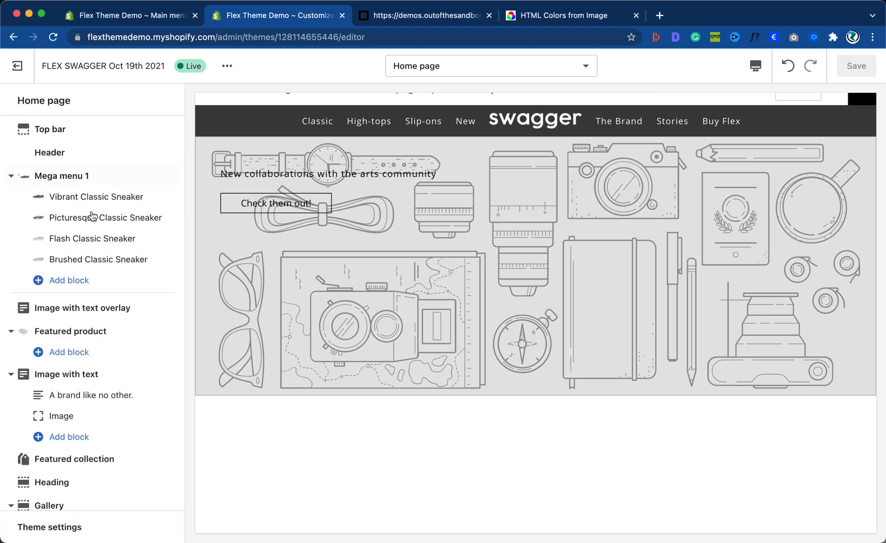
Try to set the overlay background colour of the Header section to C5C5C5.
{"action": "left_click", "coordinate": [56, 154]}
{"action": "scroll", "coordinate": [82, 367], "scroll_direction": "down", "scroll_amount": 2}
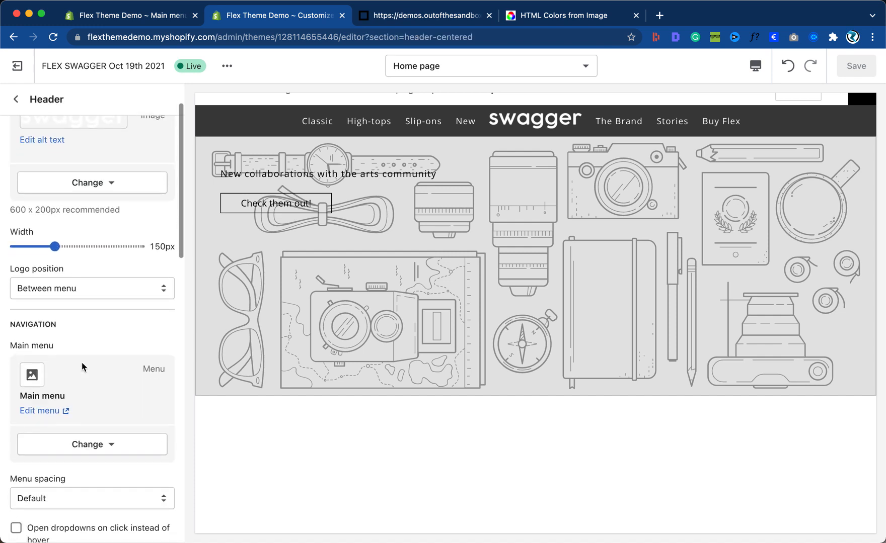
{"action": "scroll", "coordinate": [83, 366], "scroll_direction": "down", "scroll_amount": 10}
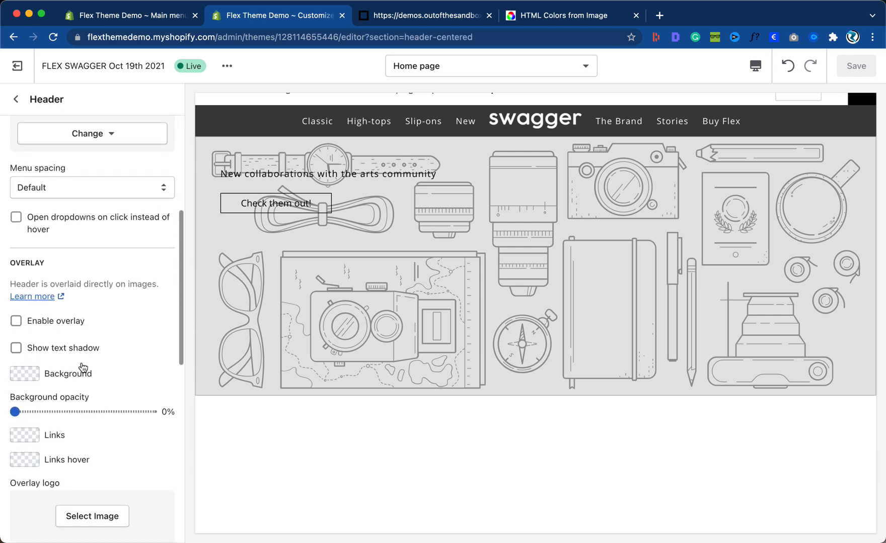
{"action": "scroll", "coordinate": [83, 367], "scroll_direction": "down", "scroll_amount": 1}
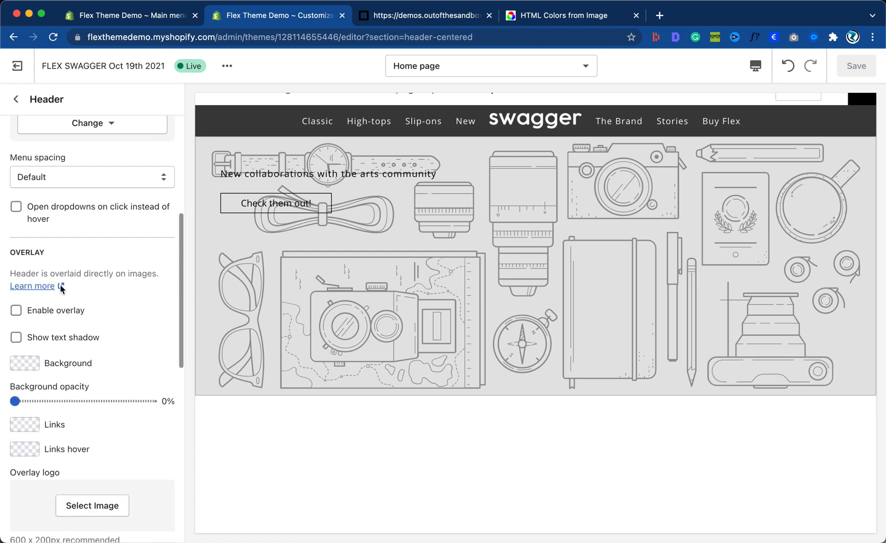
{"action": "left_click", "coordinate": [30, 369]}
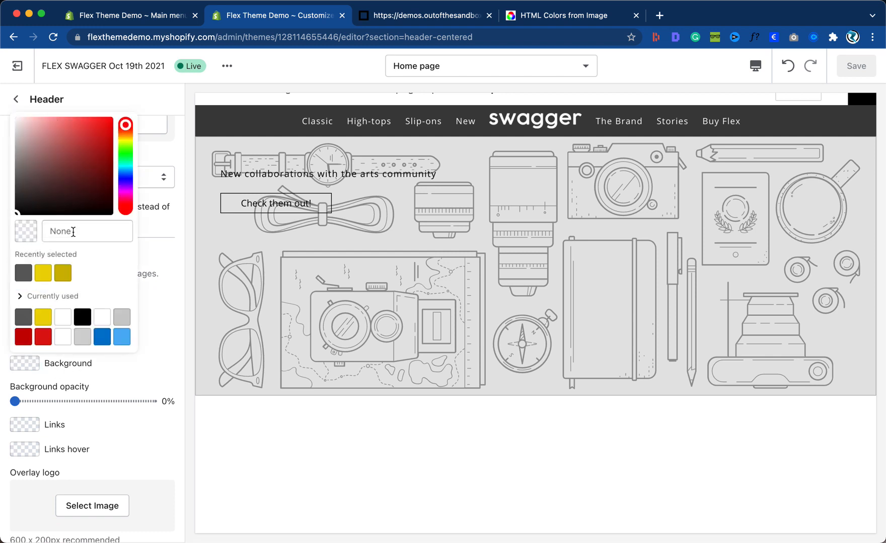
{"action": "left_click", "coordinate": [74, 233]}
{"action": "type", "text": "C5C5C5"}
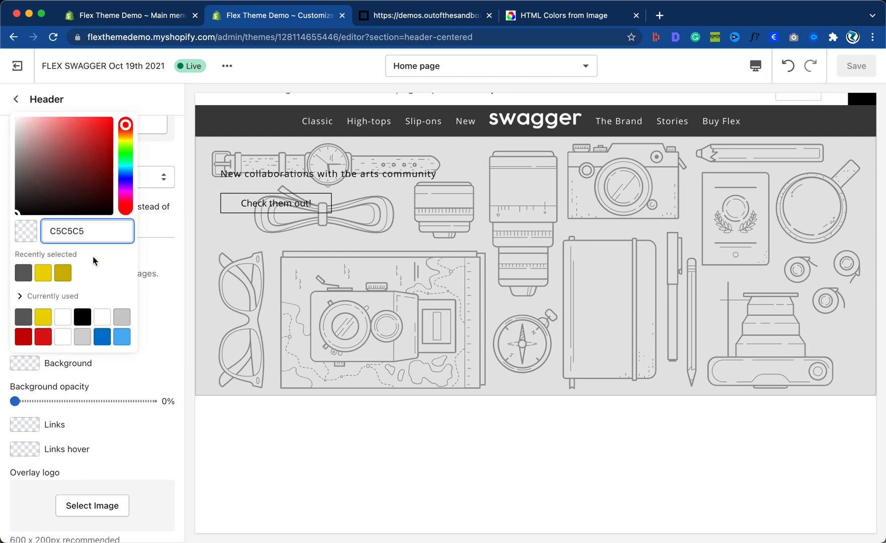
{"action": "left_click", "coordinate": [106, 262]}
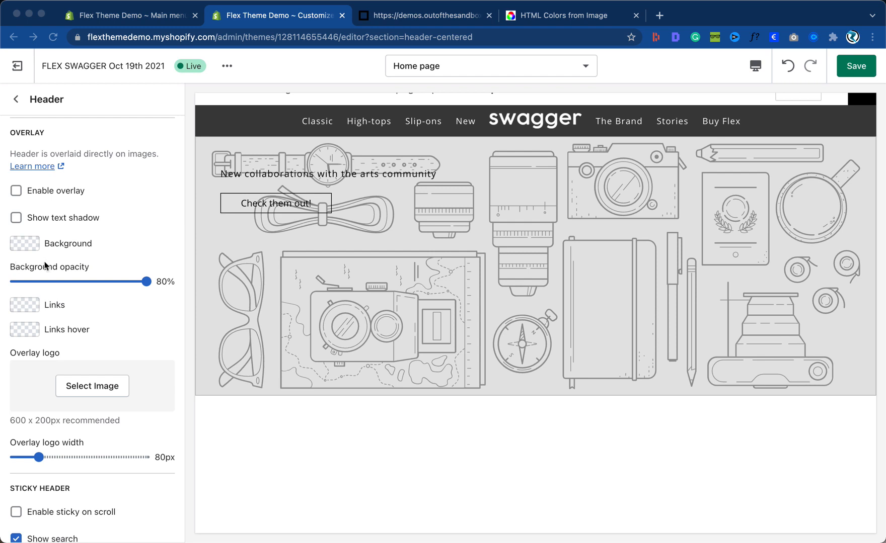
Set the header's background colour in the Header section's theme settings to C5C5C5 and save the theme.
{"action": "scroll", "coordinate": [51, 282], "scroll_direction": "up", "scroll_amount": 3}
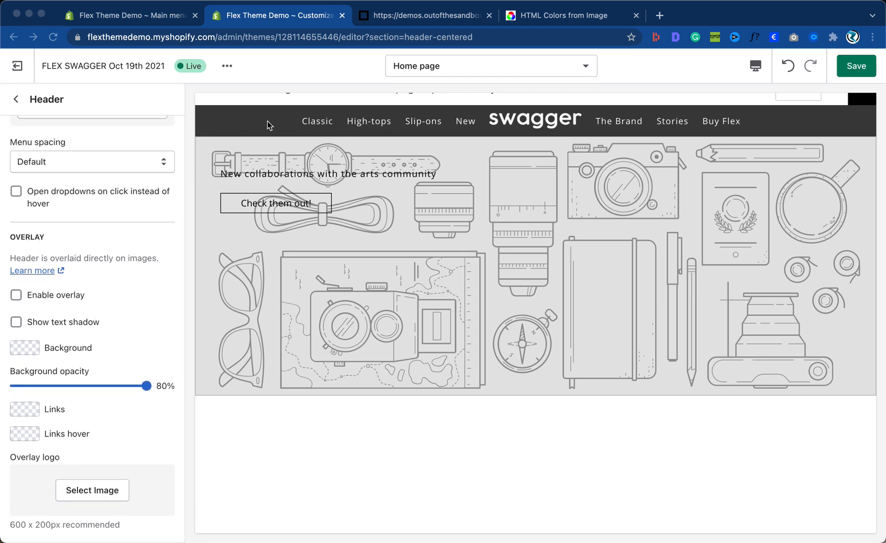
{"action": "scroll", "coordinate": [93, 315], "scroll_direction": "down", "scroll_amount": 10}
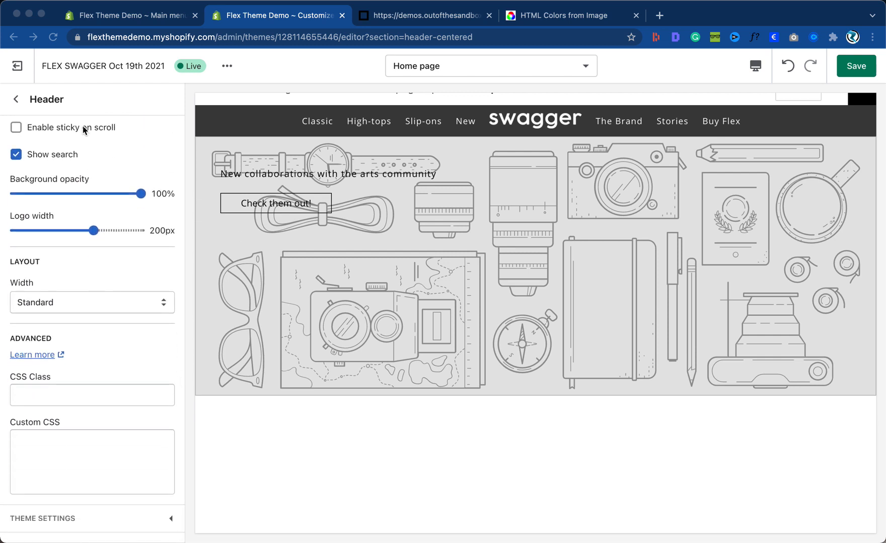
{"action": "left_click", "coordinate": [47, 519]}
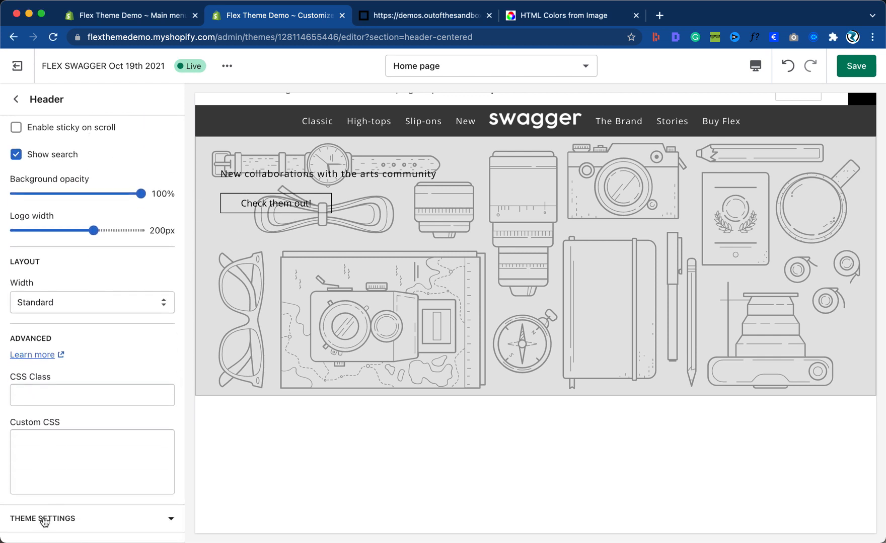
{"action": "scroll", "coordinate": [79, 421], "scroll_direction": "down", "scroll_amount": 4}
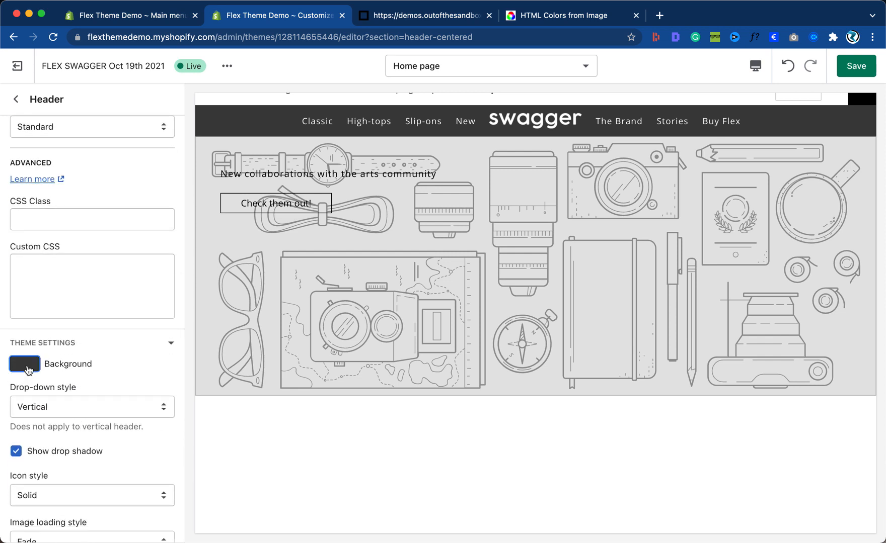
{"action": "left_click", "coordinate": [28, 370]}
{"action": "double_click", "coordinate": [77, 229]}
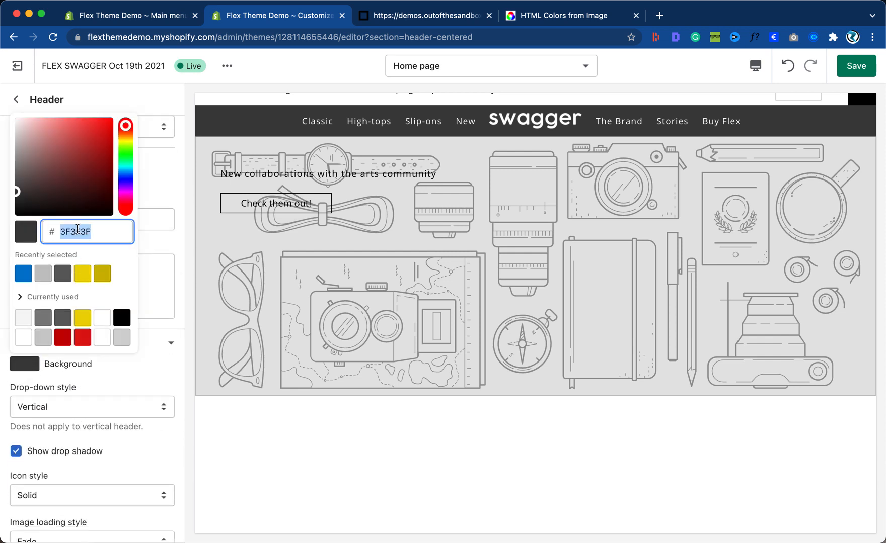
{"action": "type", "text": "C5C5C5"}
{"action": "left_click", "coordinate": [126, 251]}
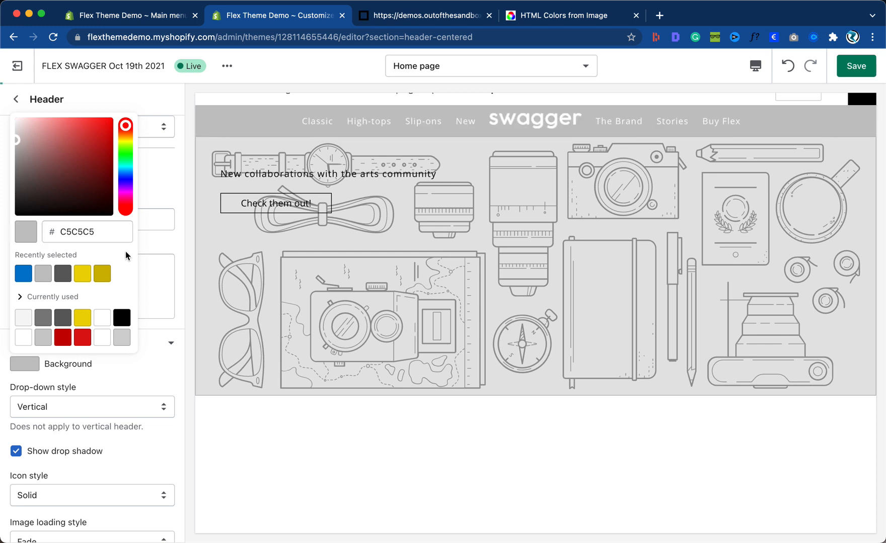
{"action": "left_click", "coordinate": [163, 240]}
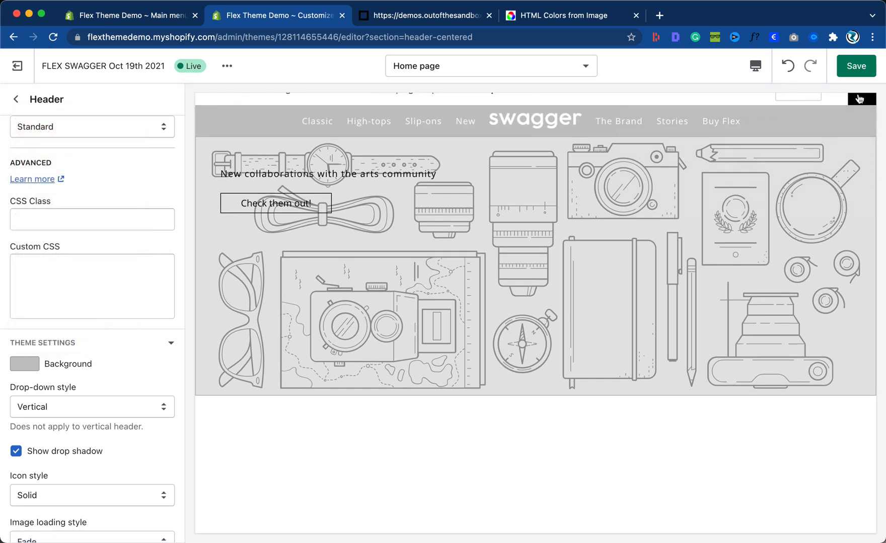
{"action": "left_click", "coordinate": [856, 66]}
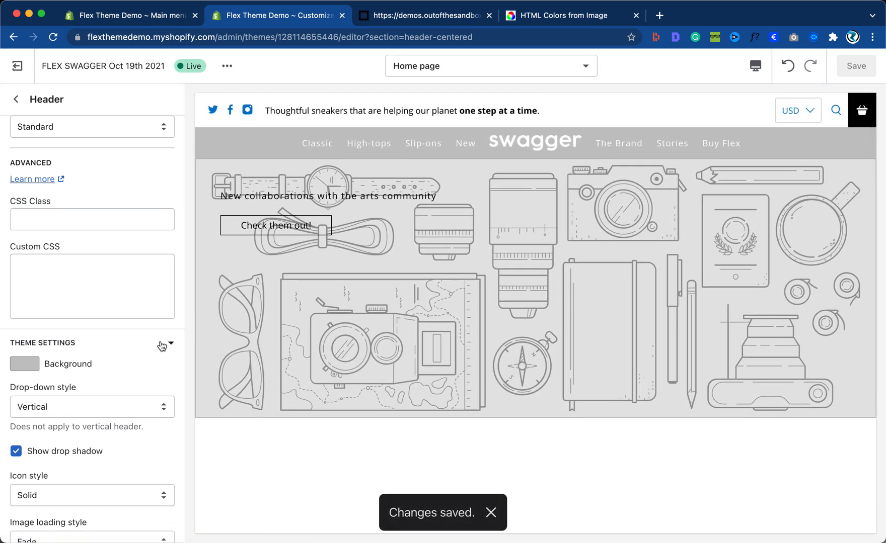
Examine the header's remaining theme settings, including drop-down style and mobile navigation, and compare the header with the Swagger demo store.
{"action": "left_click", "coordinate": [73, 405]}
{"action": "left_click", "coordinate": [74, 407]}
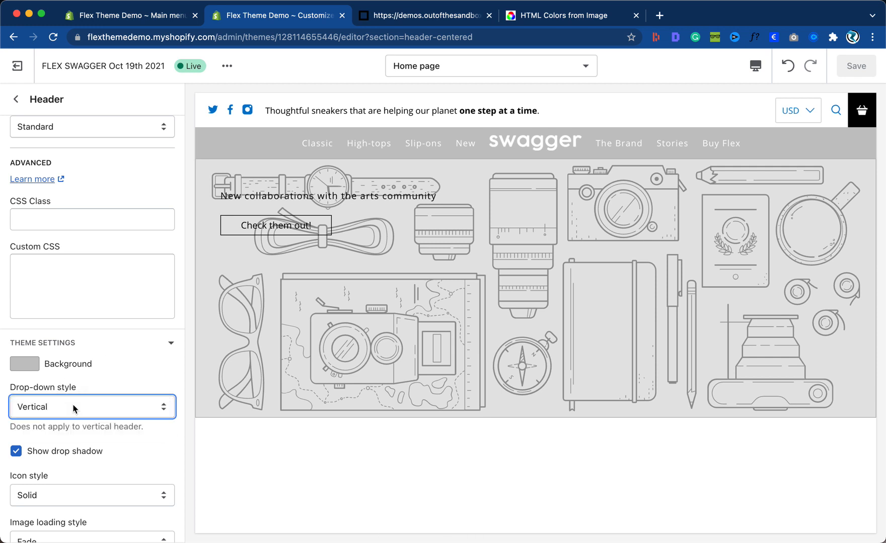
{"action": "scroll", "coordinate": [117, 457], "scroll_direction": "down", "scroll_amount": 3}
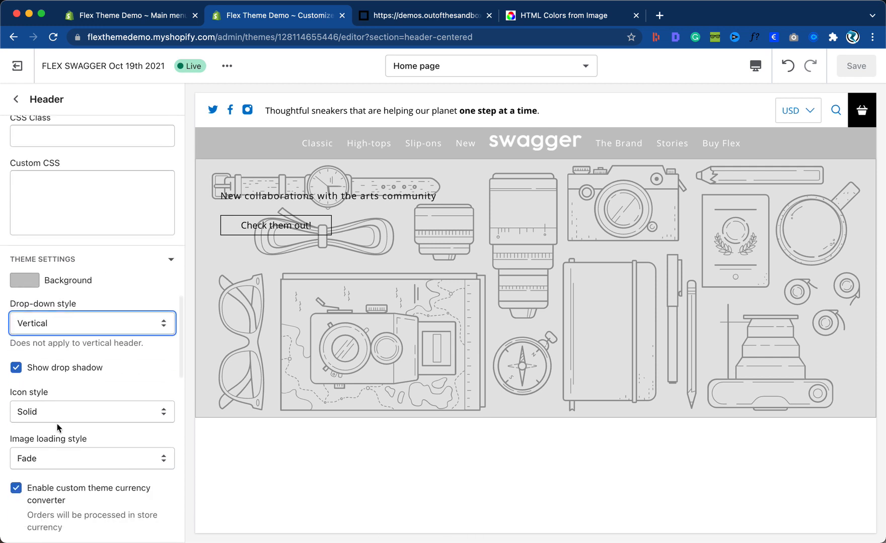
{"action": "scroll", "coordinate": [78, 448], "scroll_direction": "down", "scroll_amount": 2}
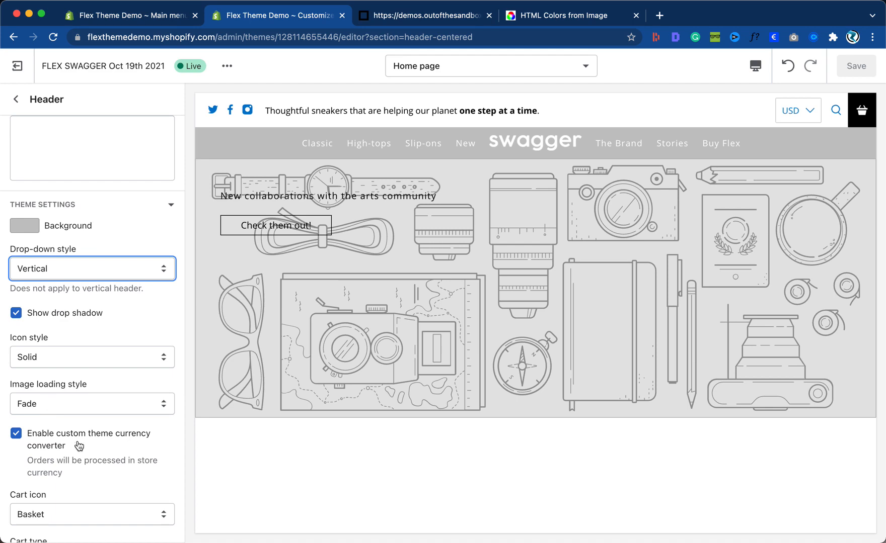
{"action": "scroll", "coordinate": [78, 441], "scroll_direction": "down", "scroll_amount": 10}
{"action": "scroll", "coordinate": [78, 441], "scroll_direction": "down", "scroll_amount": 4}
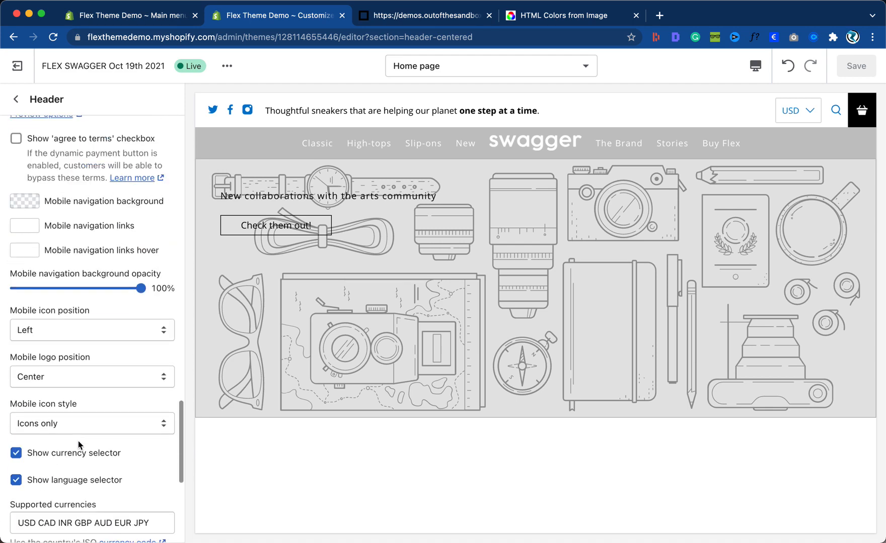
{"action": "scroll", "coordinate": [79, 445], "scroll_direction": "down", "scroll_amount": 5}
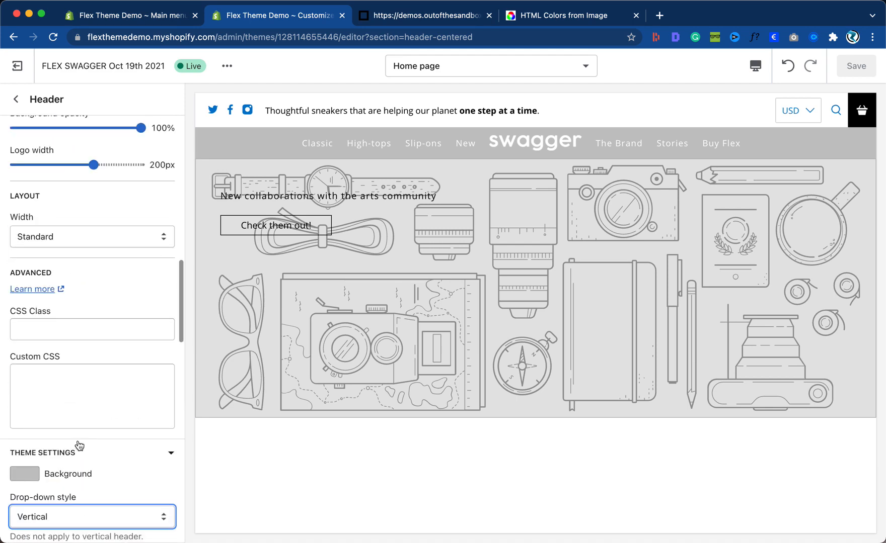
{"action": "left_click", "coordinate": [16, 99]}
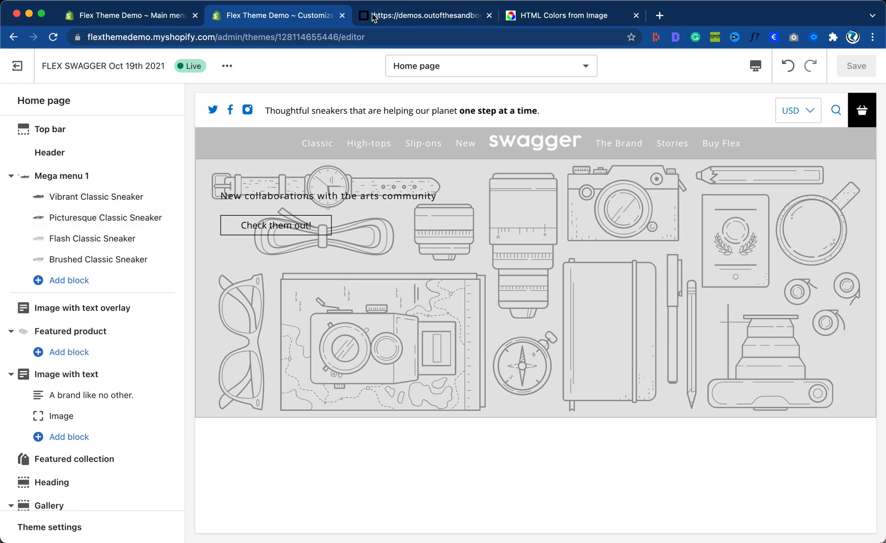
{"action": "left_click", "coordinate": [395, 16]}
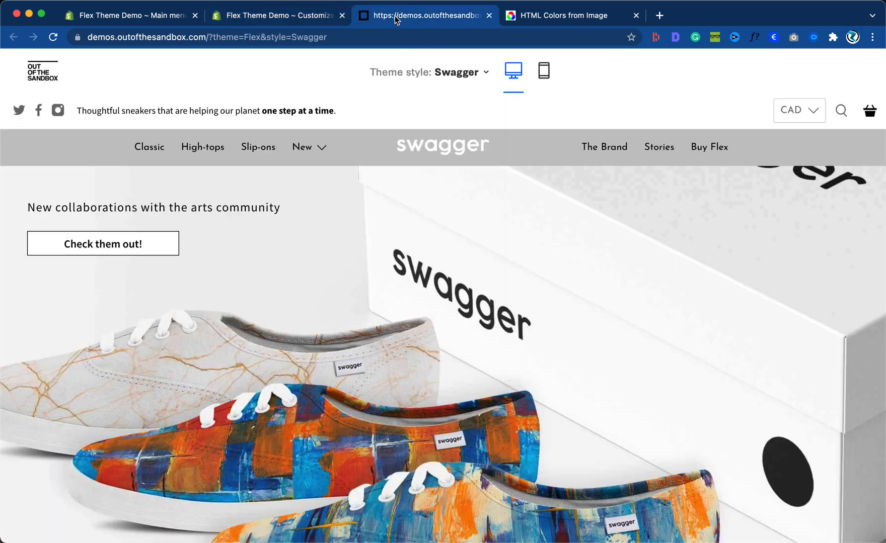
{"action": "left_click", "coordinate": [292, 14]}
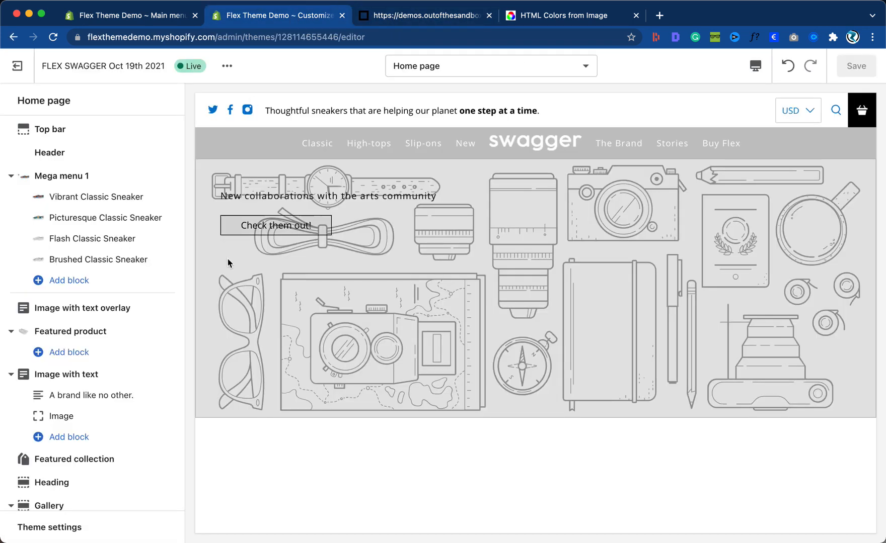
Change the main menu font in the theme's typography settings to Josefin Sans Regular, checking it against the Swagger demo store.
{"action": "left_click", "coordinate": [36, 528]}
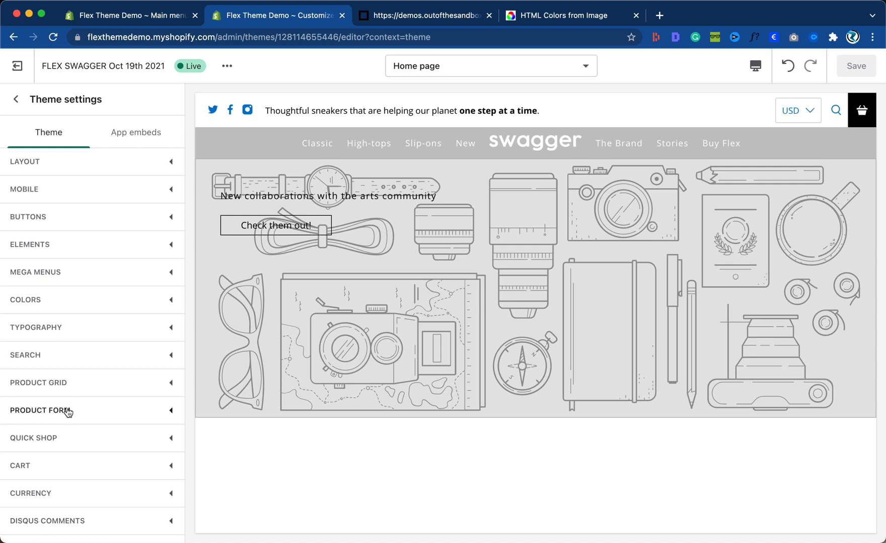
{"action": "left_click", "coordinate": [49, 329]}
{"action": "scroll", "coordinate": [78, 347], "scroll_direction": "down", "scroll_amount": 2}
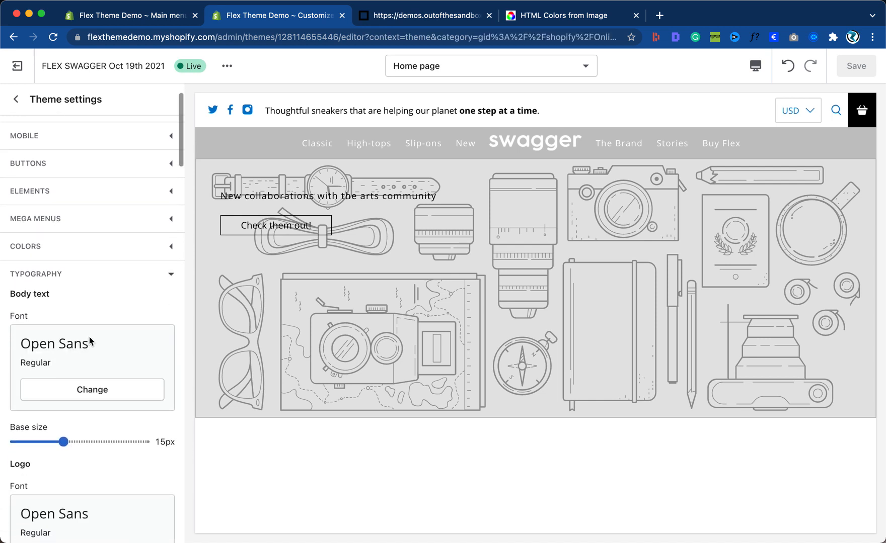
{"action": "scroll", "coordinate": [117, 329], "scroll_direction": "down", "scroll_amount": 1}
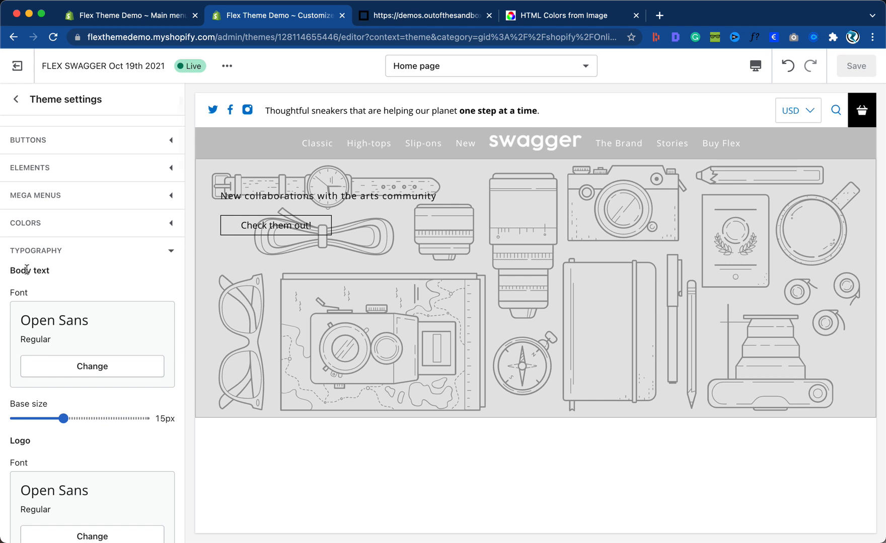
{"action": "scroll", "coordinate": [88, 417], "scroll_direction": "down", "scroll_amount": 8}
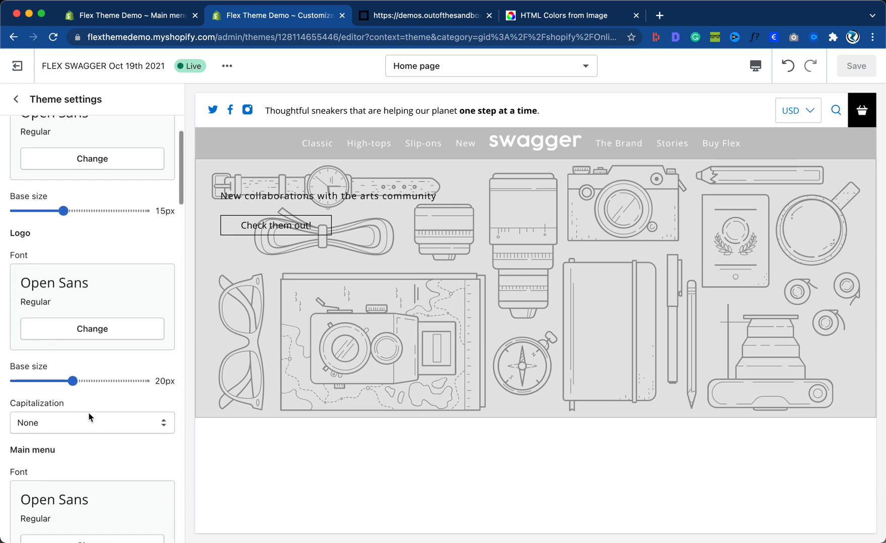
{"action": "scroll", "coordinate": [88, 417], "scroll_direction": "down", "scroll_amount": 7}
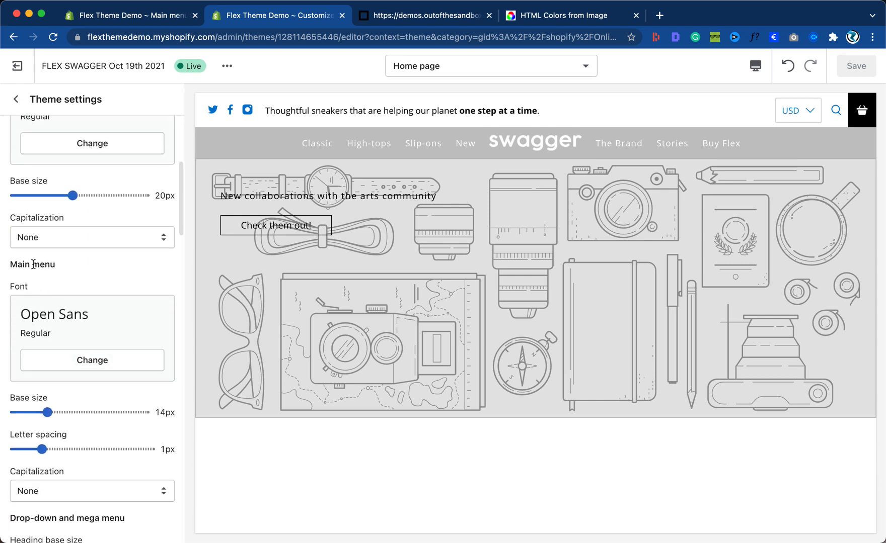
{"action": "left_click", "coordinate": [88, 367]}
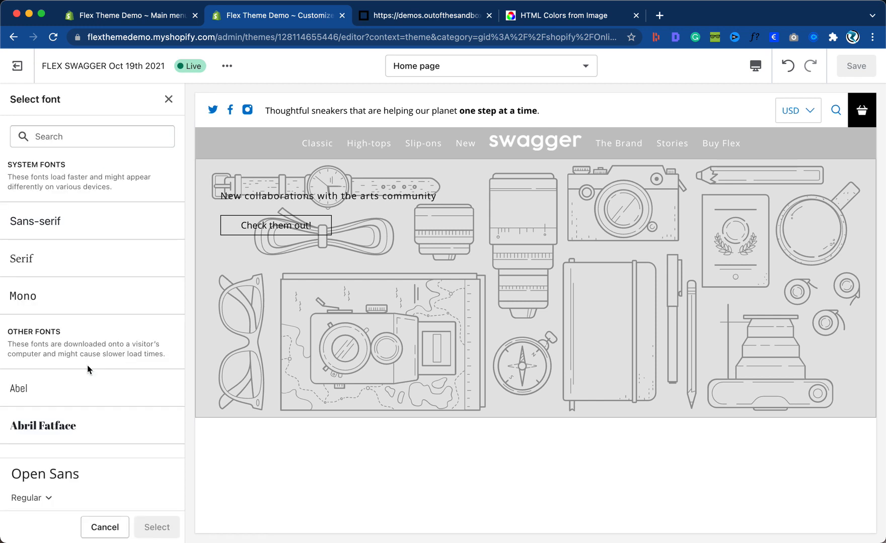
{"action": "scroll", "coordinate": [89, 370], "scroll_direction": "down", "scroll_amount": 6}
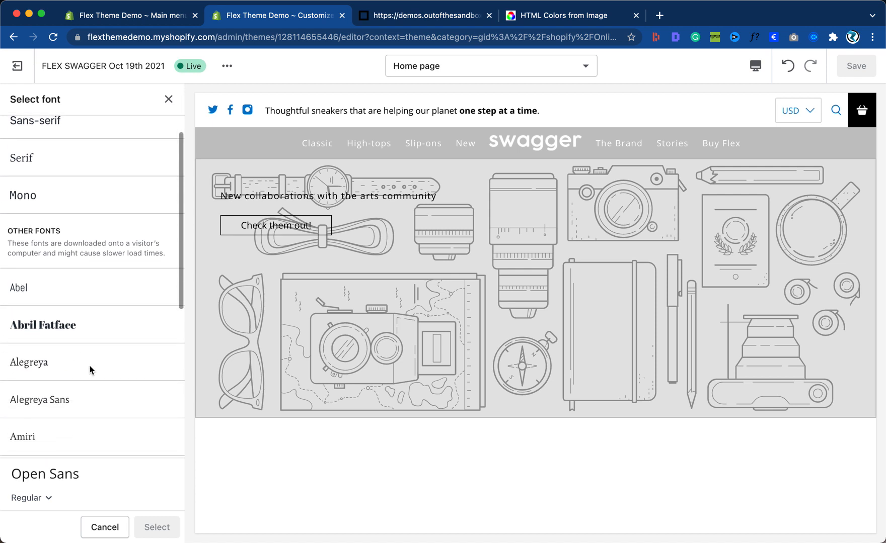
{"action": "scroll", "coordinate": [90, 370], "scroll_direction": "down", "scroll_amount": 1}
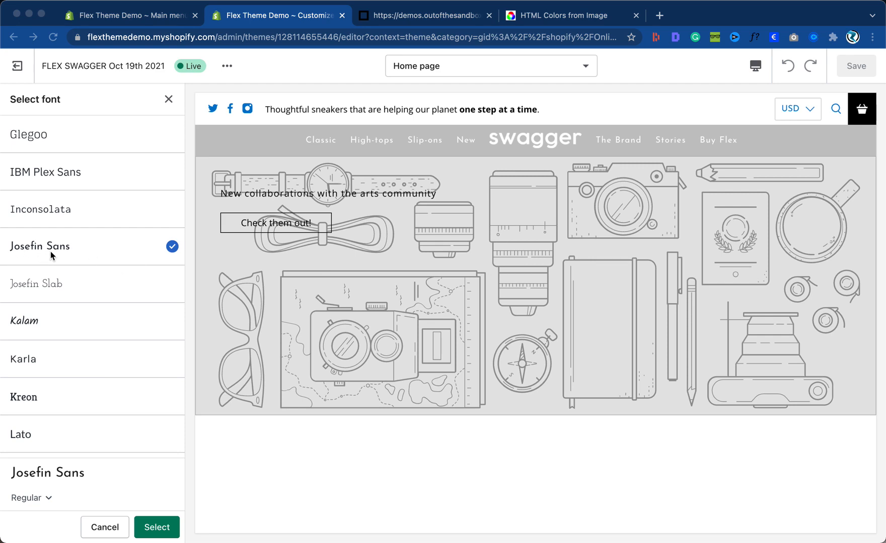
{"action": "left_click", "coordinate": [426, 17]}
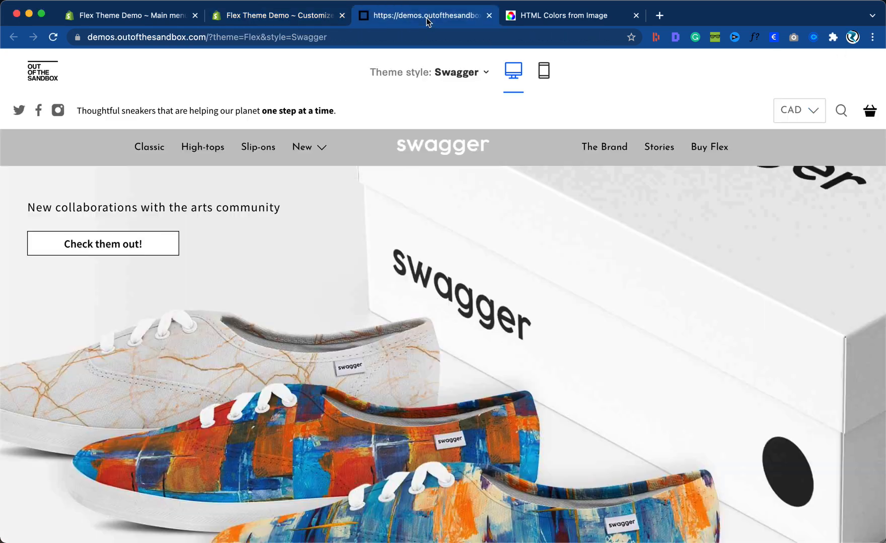
{"action": "left_click", "coordinate": [293, 18]}
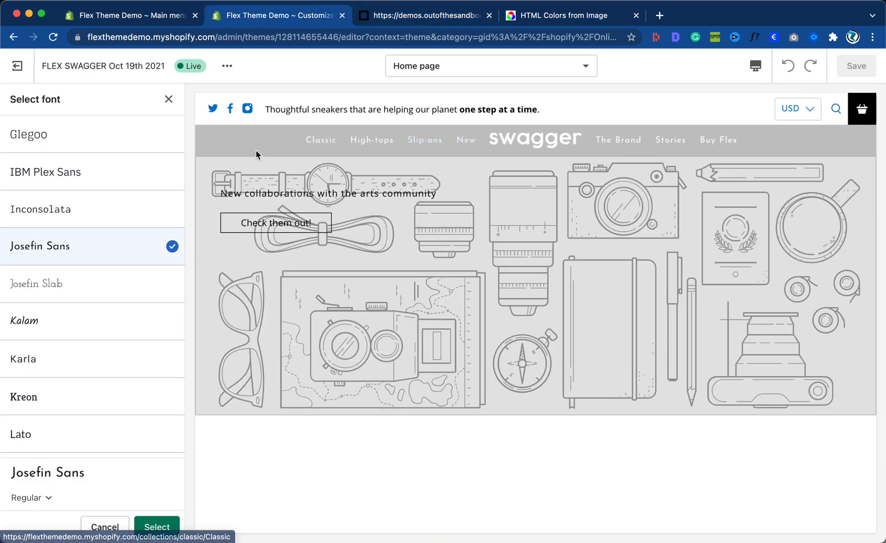
{"action": "left_click", "coordinate": [160, 529]}
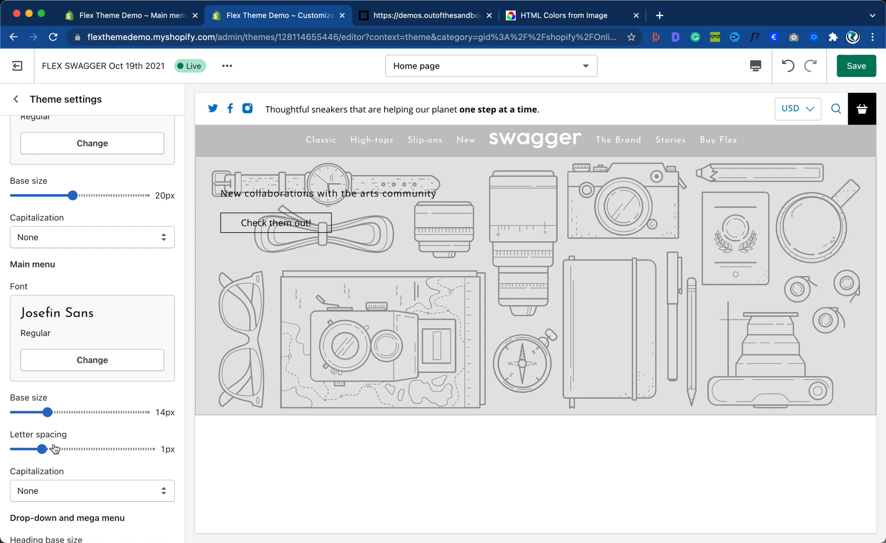
Set the main menu's base font size to 16px and save the theme.
{"action": "left_click_drag", "start_coordinate": [48, 412], "coordinate": [80, 413]}
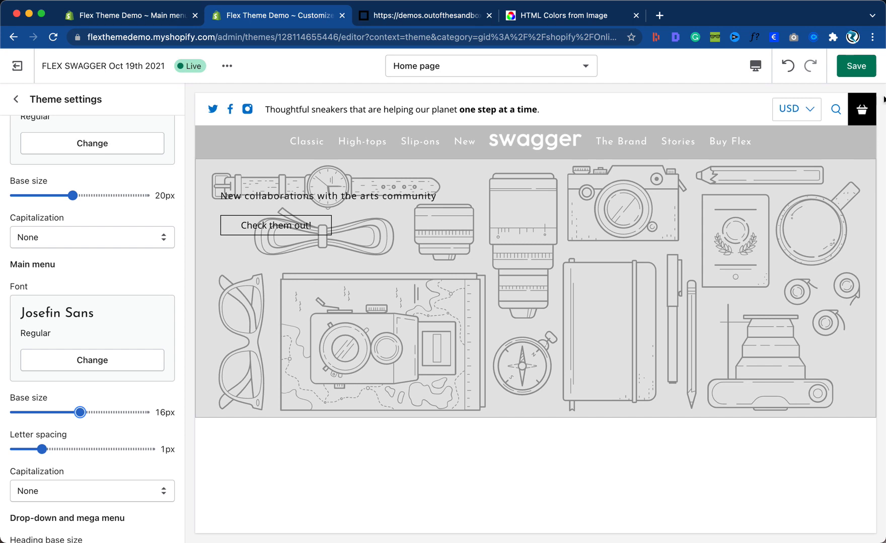
{"action": "left_click", "coordinate": [855, 66]}
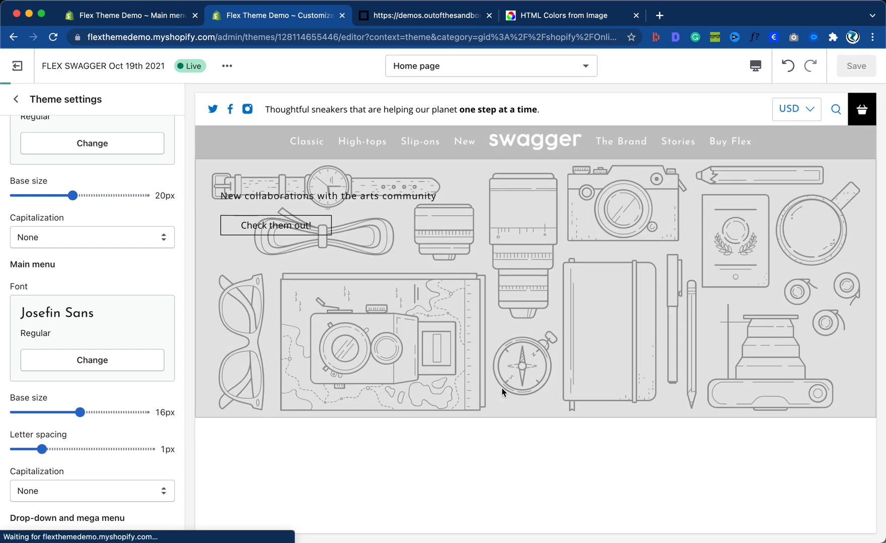
Preview the home page at fullscreen width, return to the desktop preview, and compare the header with the Swagger demo store.
{"action": "left_click", "coordinate": [754, 66]}
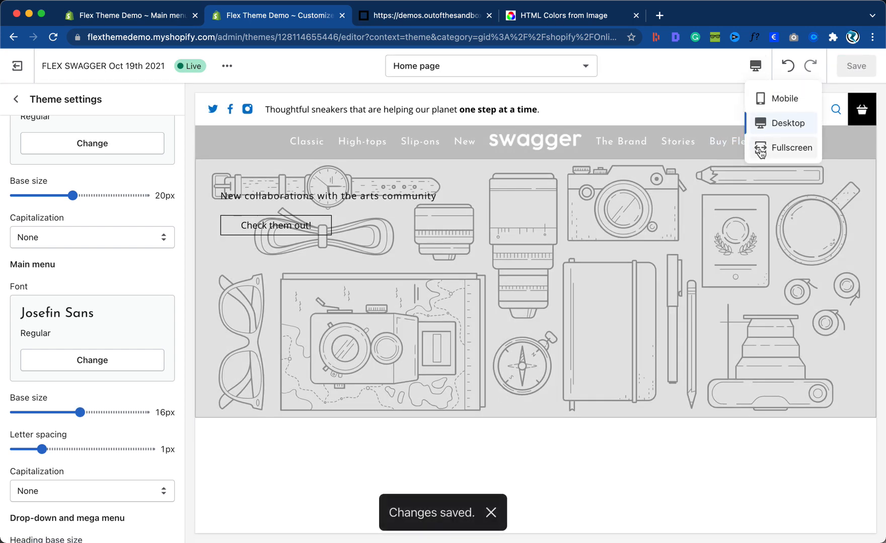
{"action": "left_click", "coordinate": [761, 151]}
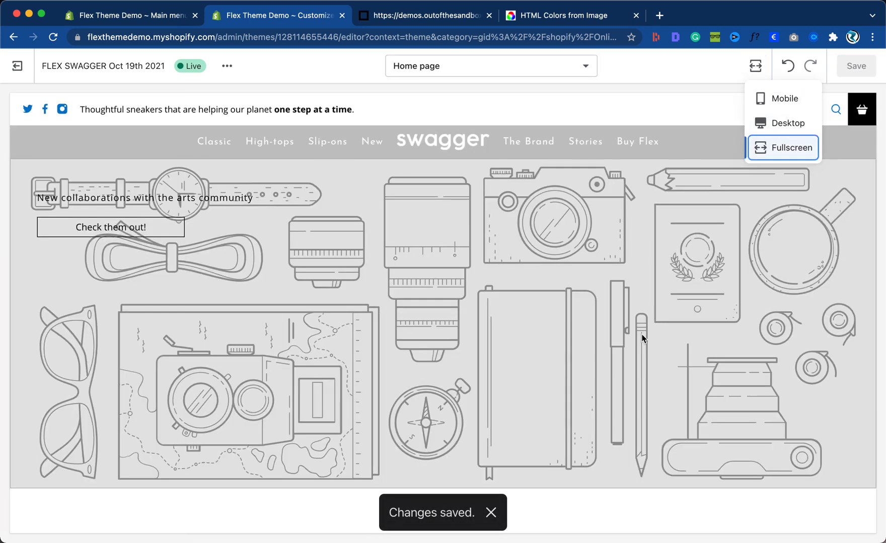
{"action": "left_click", "coordinate": [402, 17]}
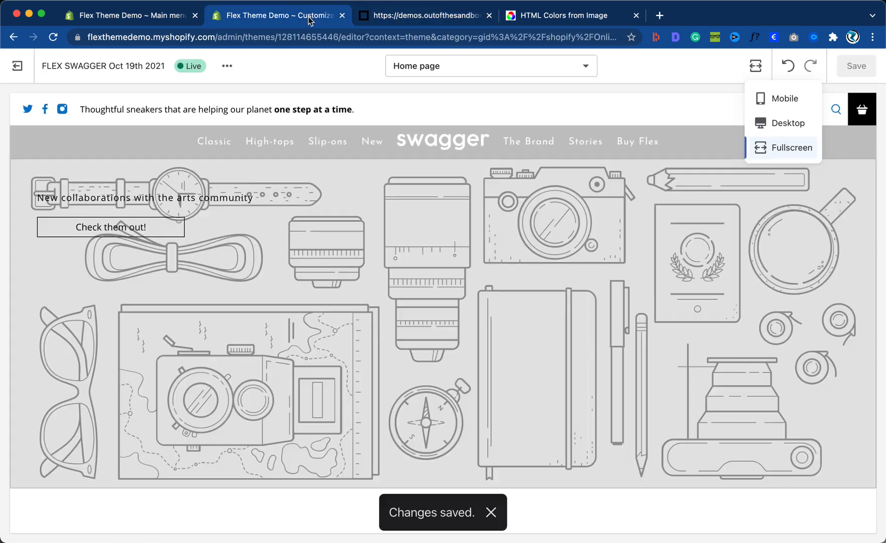
{"action": "left_click", "coordinate": [321, 19]}
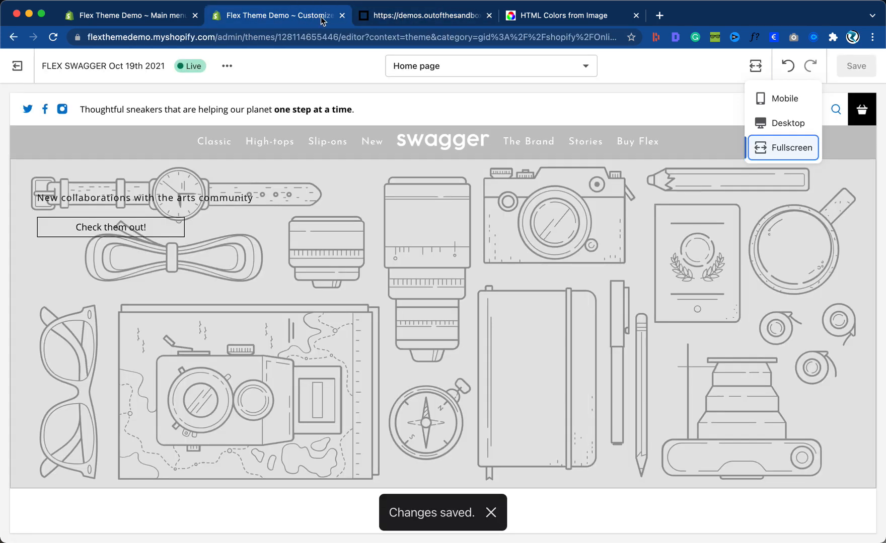
{"action": "left_click", "coordinate": [402, 18]}
{"action": "left_click", "coordinate": [311, 19]}
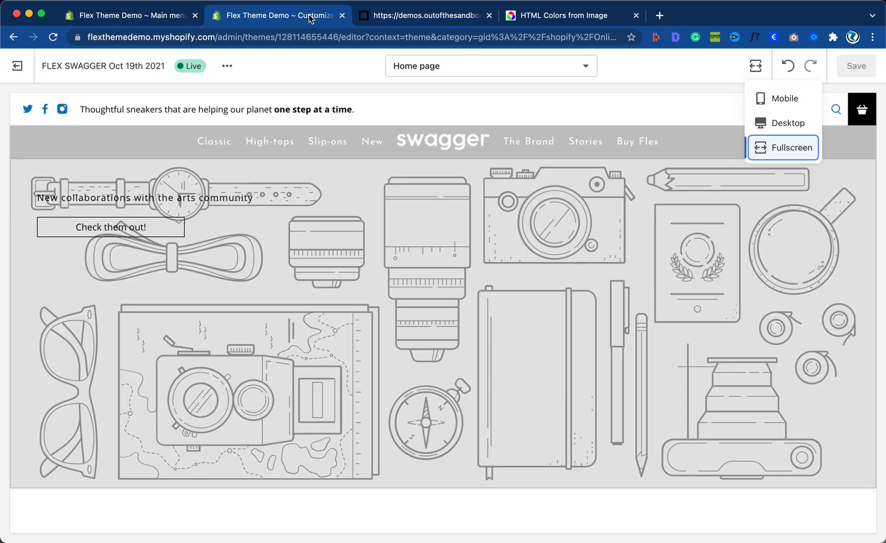
{"action": "left_click", "coordinate": [780, 124]}
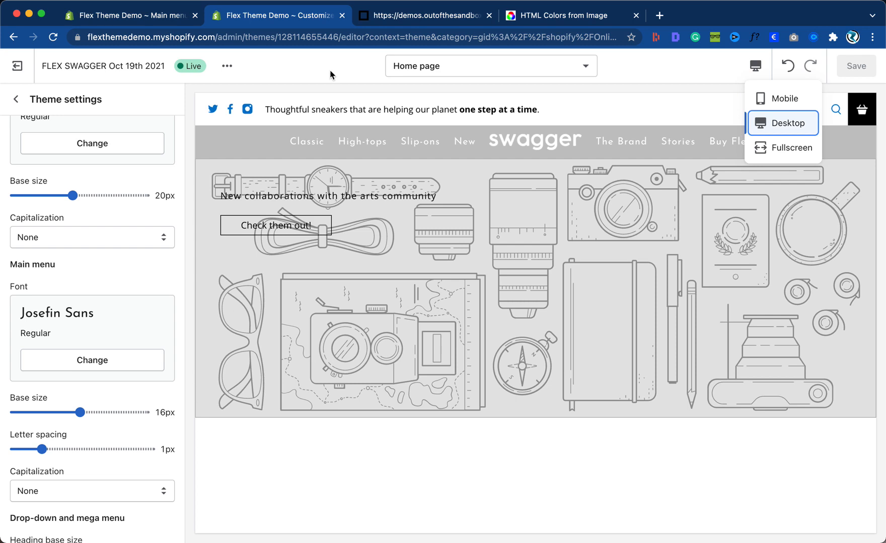
{"action": "left_click", "coordinate": [379, 24]}
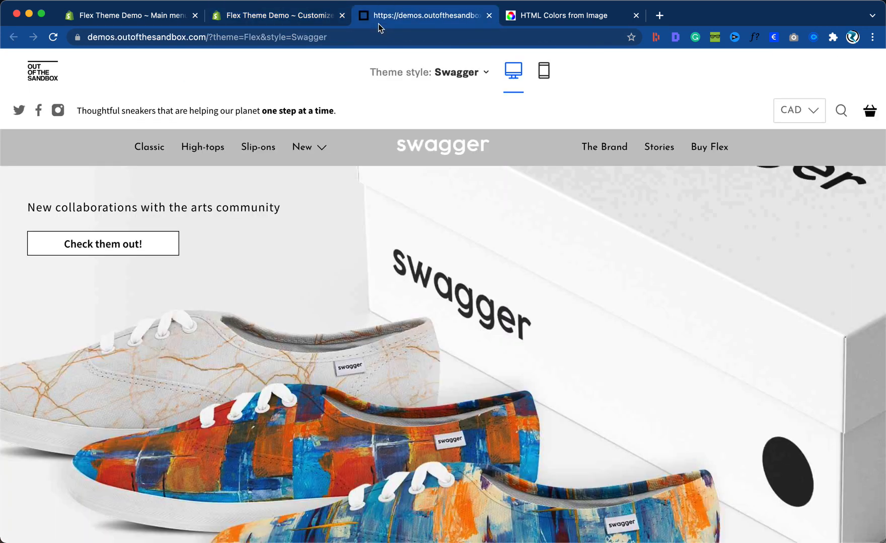
{"action": "left_click", "coordinate": [239, 19]}
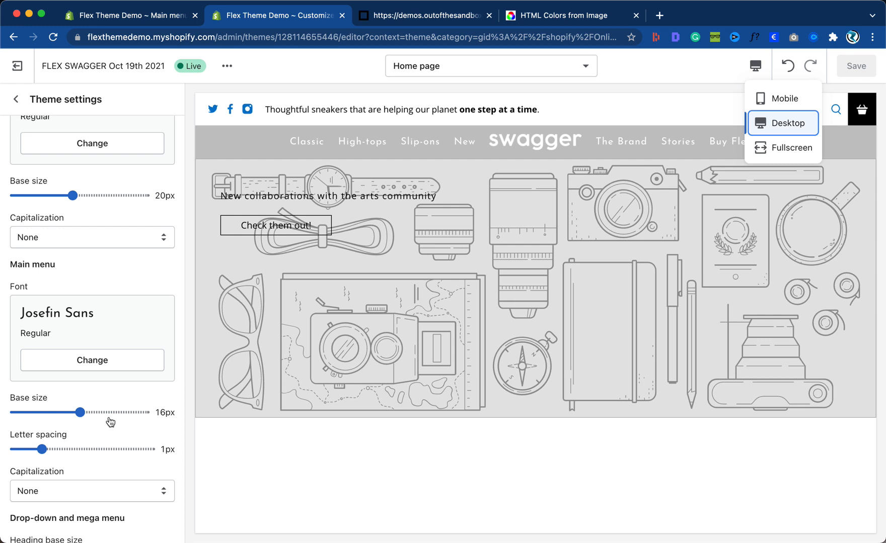
Examine the theme's colour settings, from text, headings and header through drop-down menus, footer and product stickers.
{"action": "left_click", "coordinate": [16, 99]}
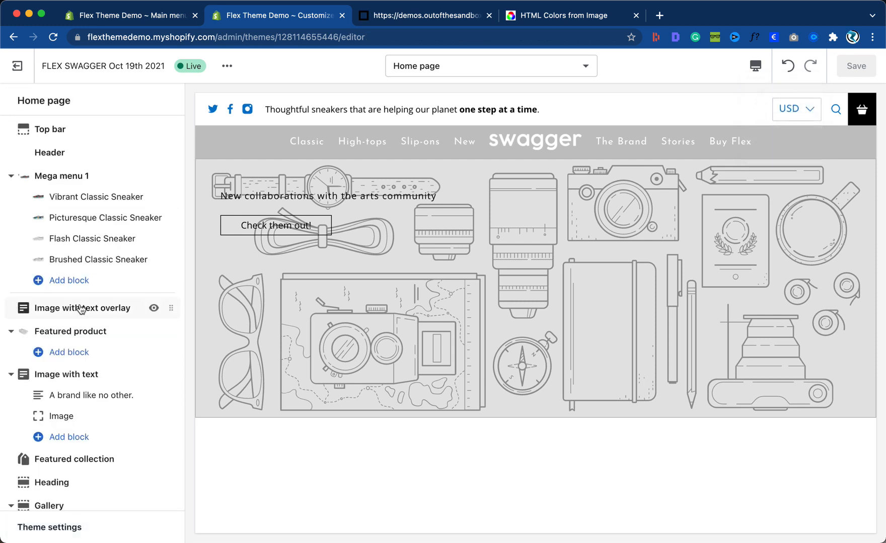
{"action": "left_click", "coordinate": [65, 527]}
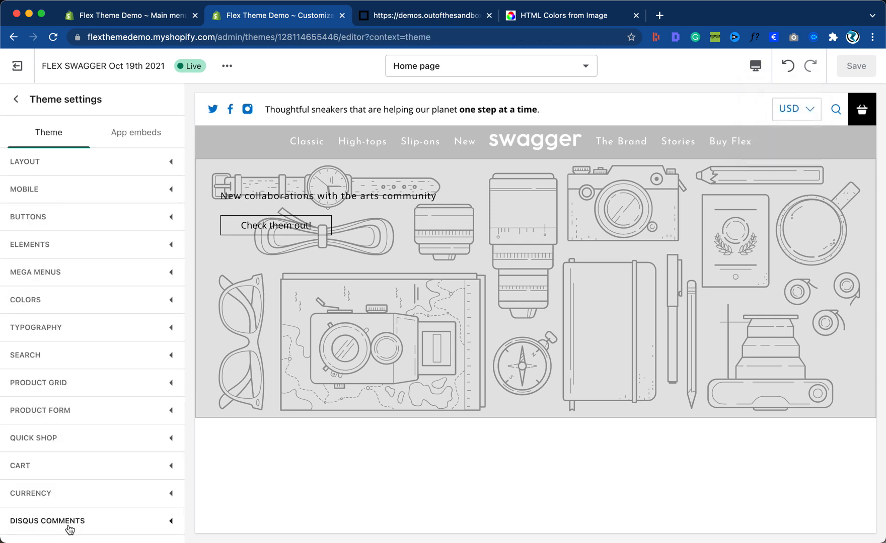
{"action": "left_click", "coordinate": [74, 300]}
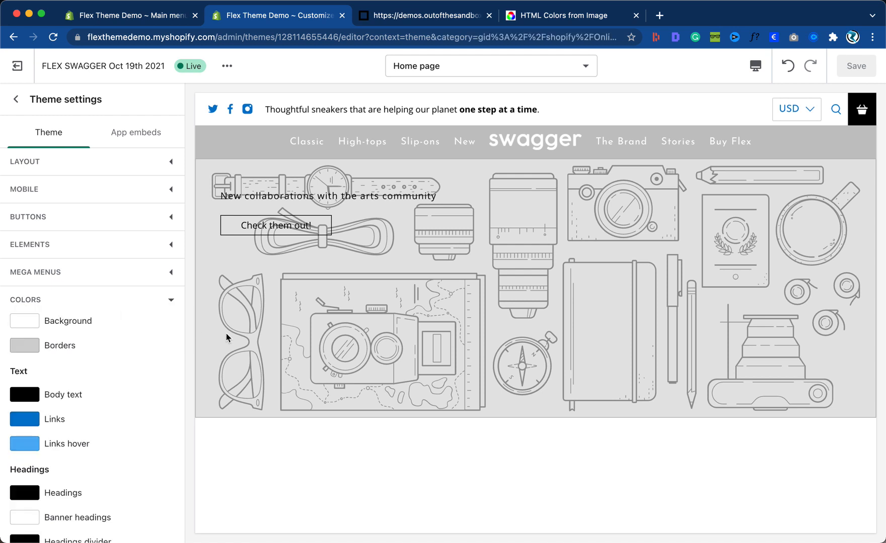
{"action": "scroll", "coordinate": [149, 375], "scroll_direction": "down", "scroll_amount": 5}
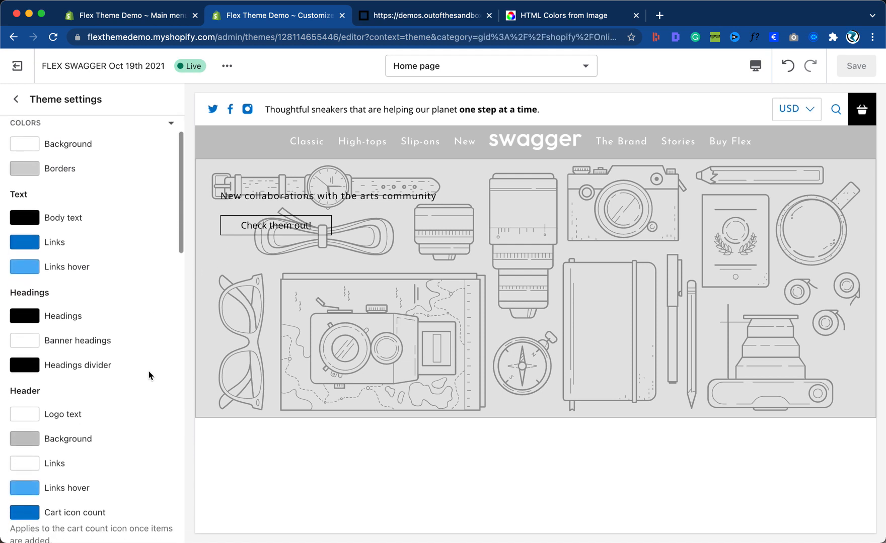
{"action": "scroll", "coordinate": [149, 376], "scroll_direction": "down", "scroll_amount": 8}
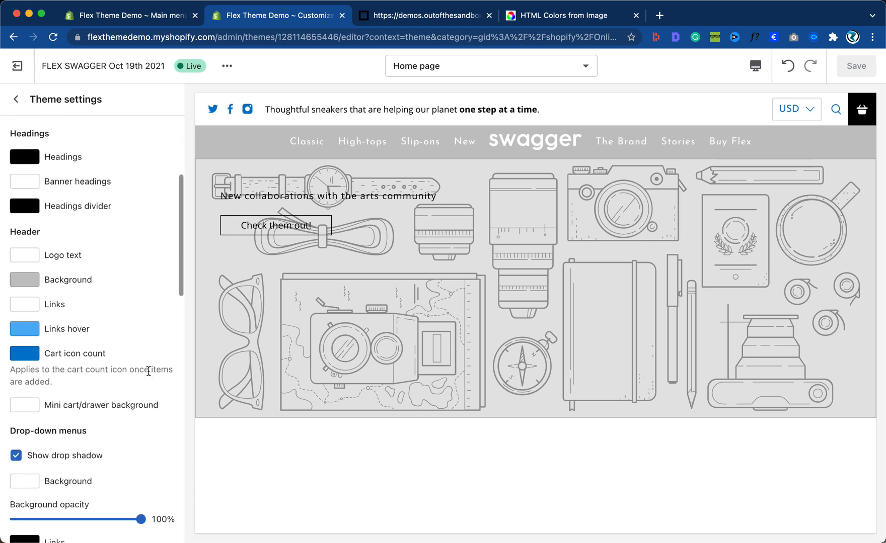
{"action": "scroll", "coordinate": [149, 375], "scroll_direction": "down", "scroll_amount": 9}
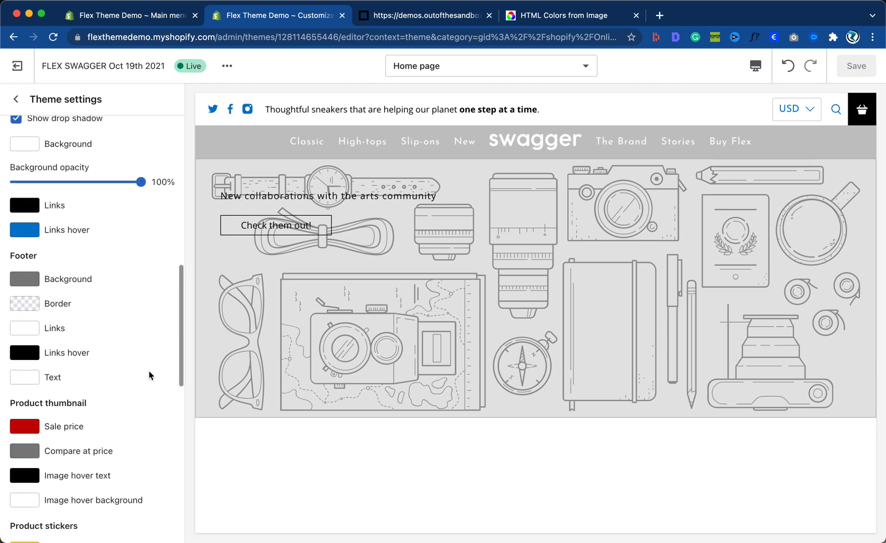
{"action": "scroll", "coordinate": [149, 375], "scroll_direction": "down", "scroll_amount": 8}
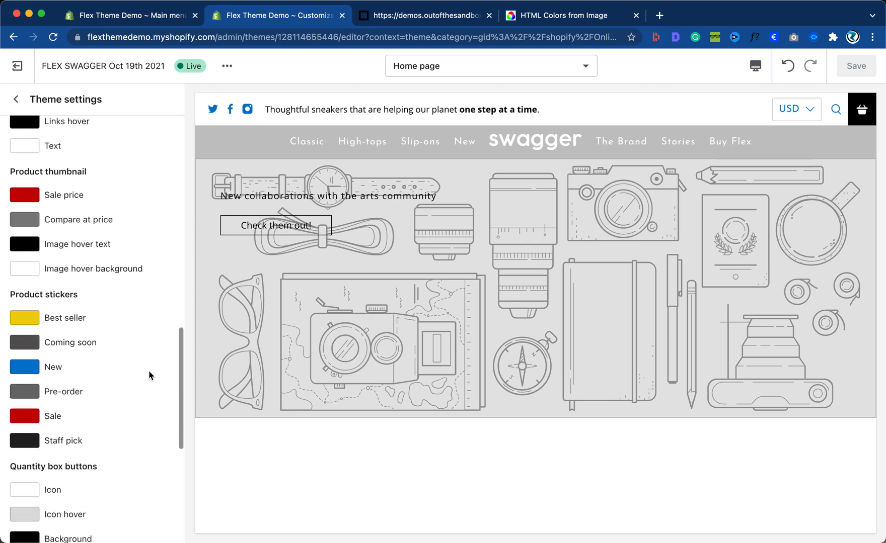
{"action": "scroll", "coordinate": [149, 375], "scroll_direction": "up", "scroll_amount": 10}
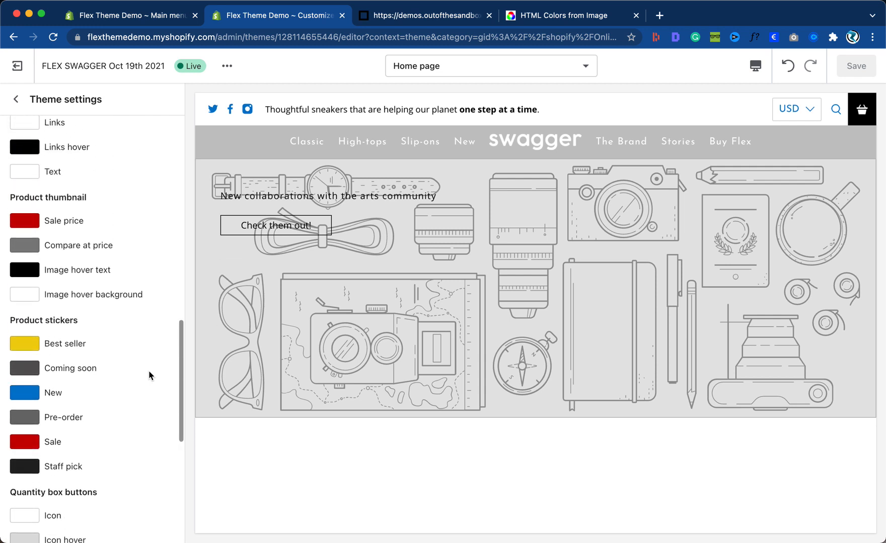
{"action": "scroll", "coordinate": [148, 374], "scroll_direction": "up", "scroll_amount": 11}
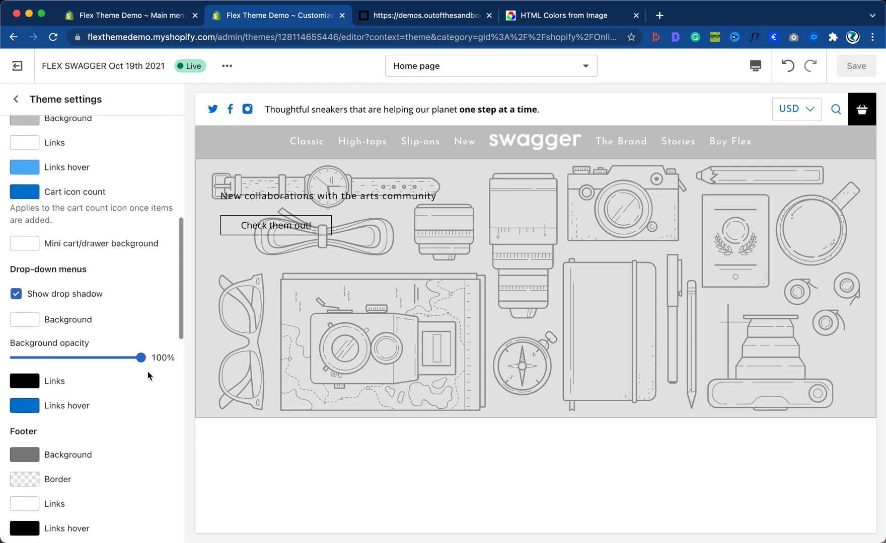
{"action": "scroll", "coordinate": [148, 375], "scroll_direction": "up", "scroll_amount": 5}
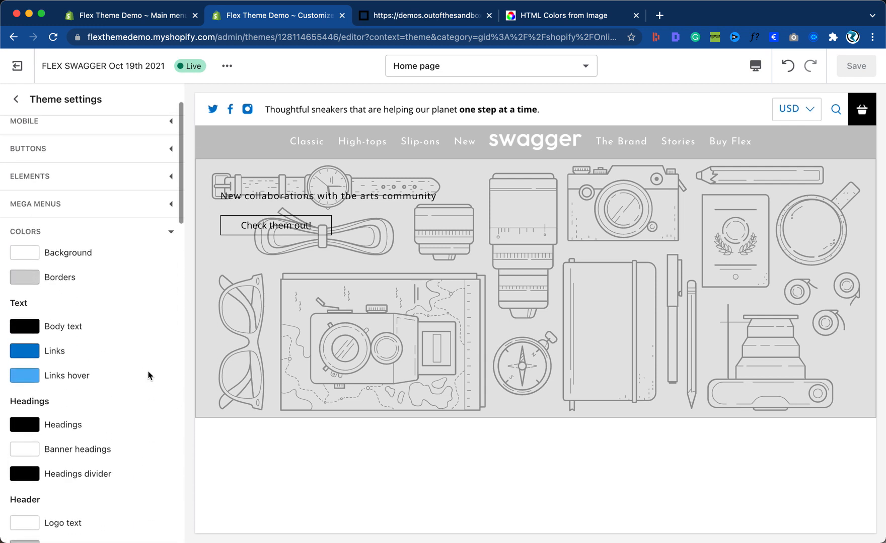
Set the header's links colour in the theme's colour settings to black 000000 and save the theme.
{"action": "scroll", "coordinate": [148, 375], "scroll_direction": "down", "scroll_amount": 1}
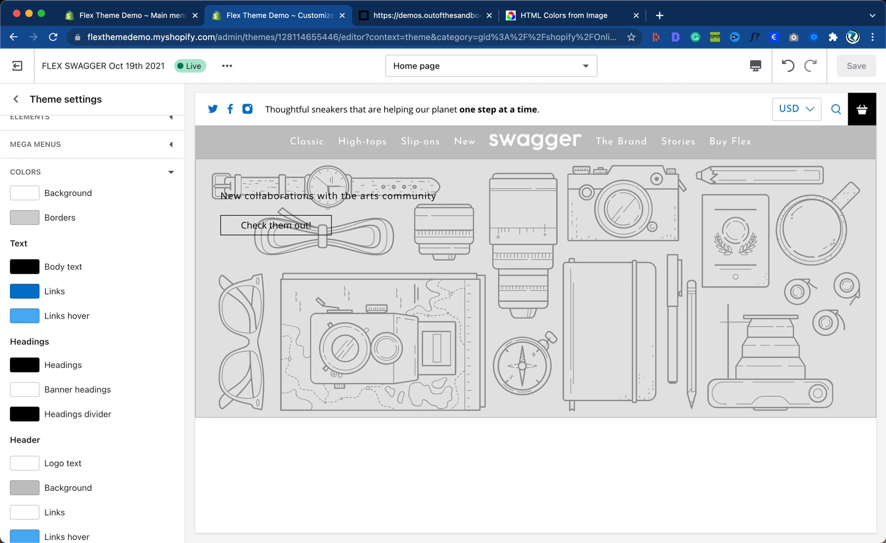
{"action": "scroll", "coordinate": [92, 327], "scroll_direction": "down", "scroll_amount": 2}
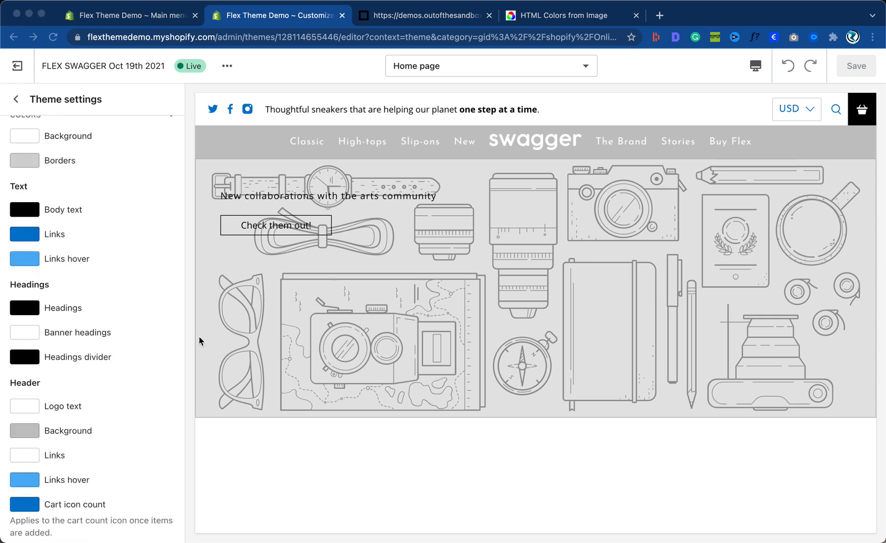
{"action": "scroll", "coordinate": [164, 356], "scroll_direction": "up", "scroll_amount": 5}
{"action": "scroll", "coordinate": [156, 353], "scroll_direction": "down", "scroll_amount": 3}
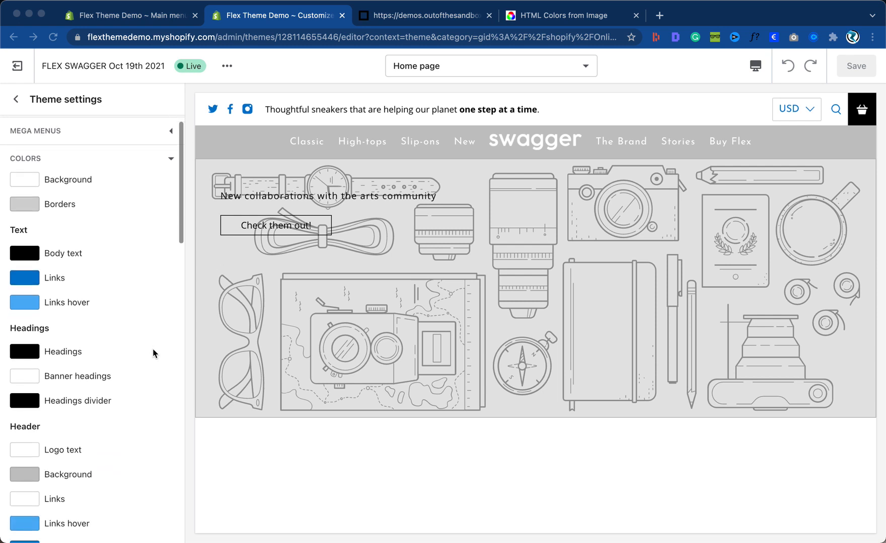
{"action": "scroll", "coordinate": [153, 353], "scroll_direction": "down", "scroll_amount": 4}
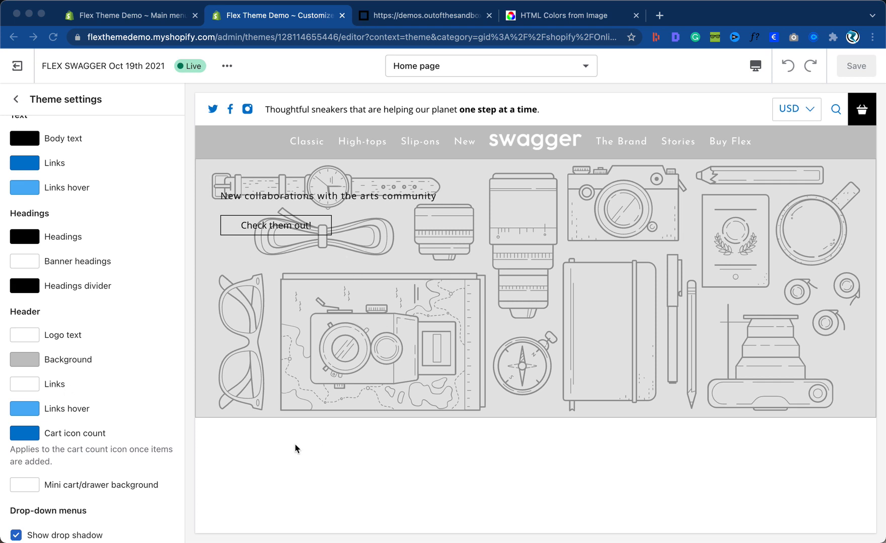
{"action": "left_click", "coordinate": [23, 386]}
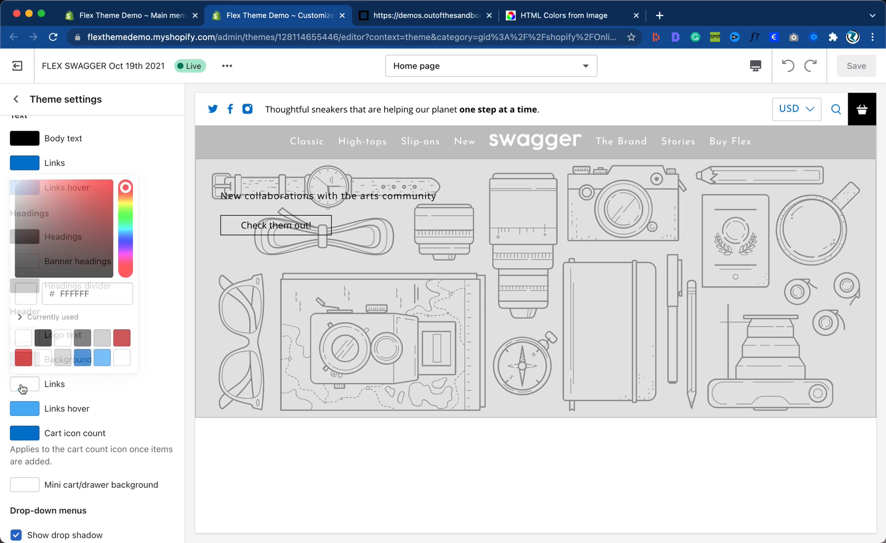
{"action": "left_click", "coordinate": [43, 338]}
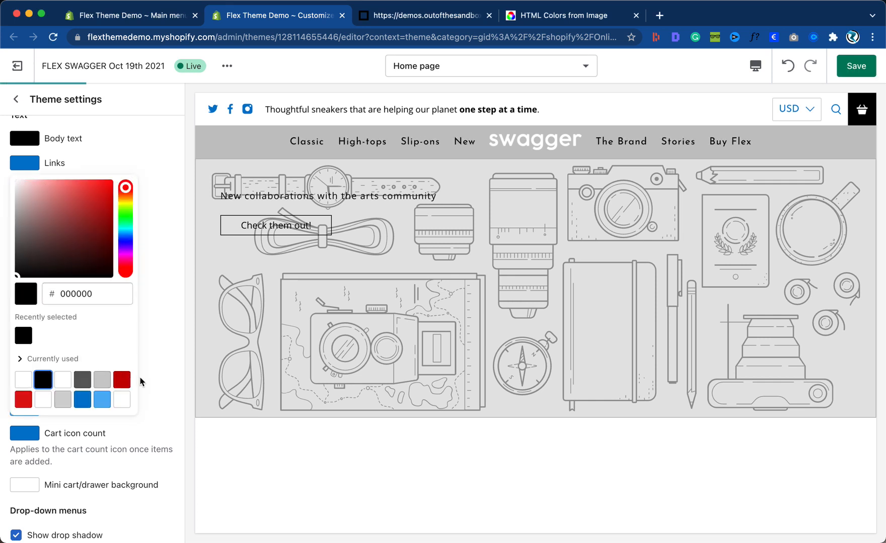
{"action": "left_click", "coordinate": [174, 366]}
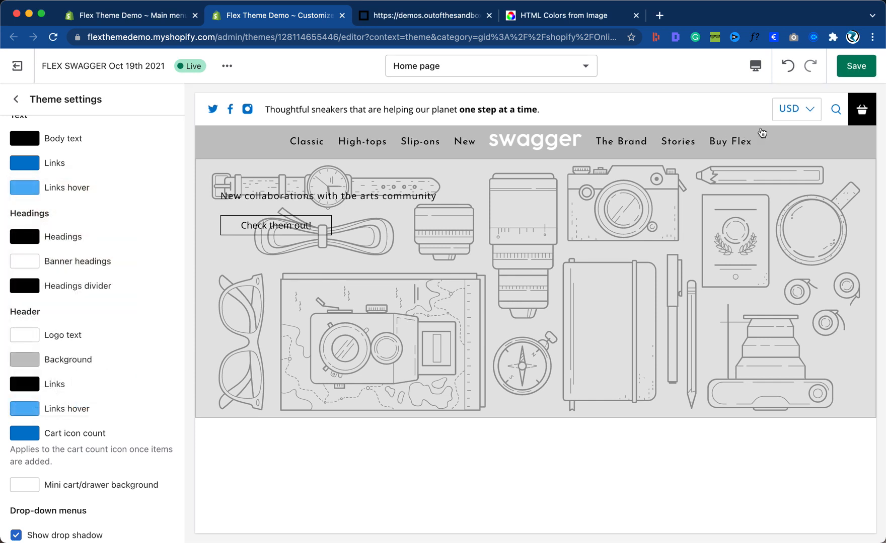
{"action": "left_click", "coordinate": [856, 70]}
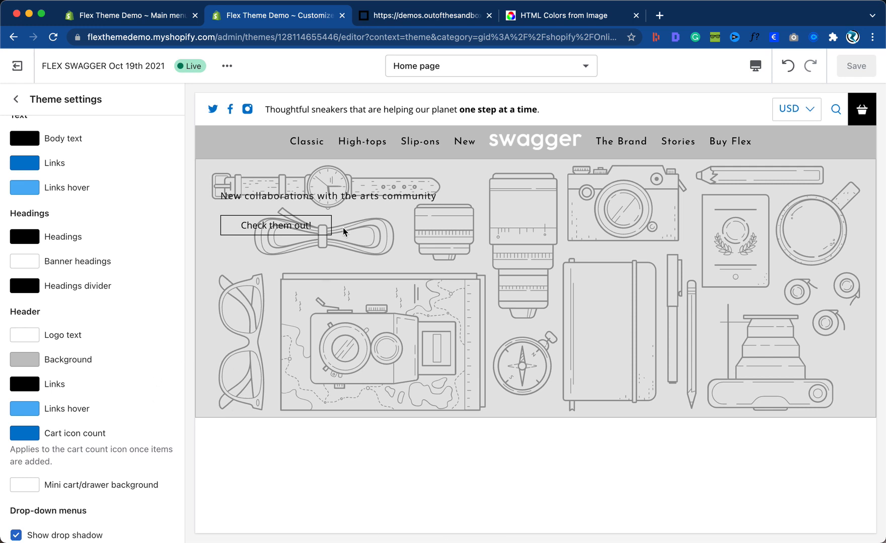
Set the general text links colour in the theme's colour settings to CCC, checking the top bar icons against the Swagger demo store.
{"action": "left_click", "coordinate": [438, 15]}
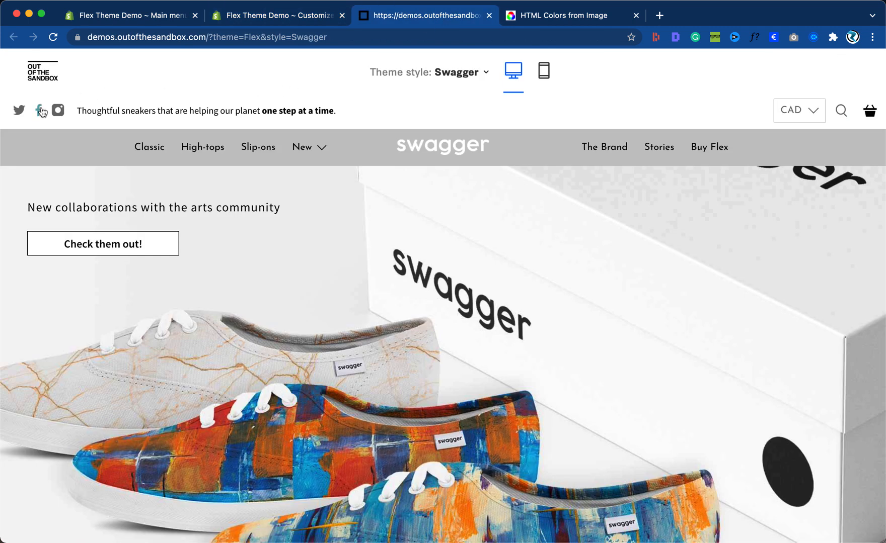
{"action": "left_click", "coordinate": [253, 16]}
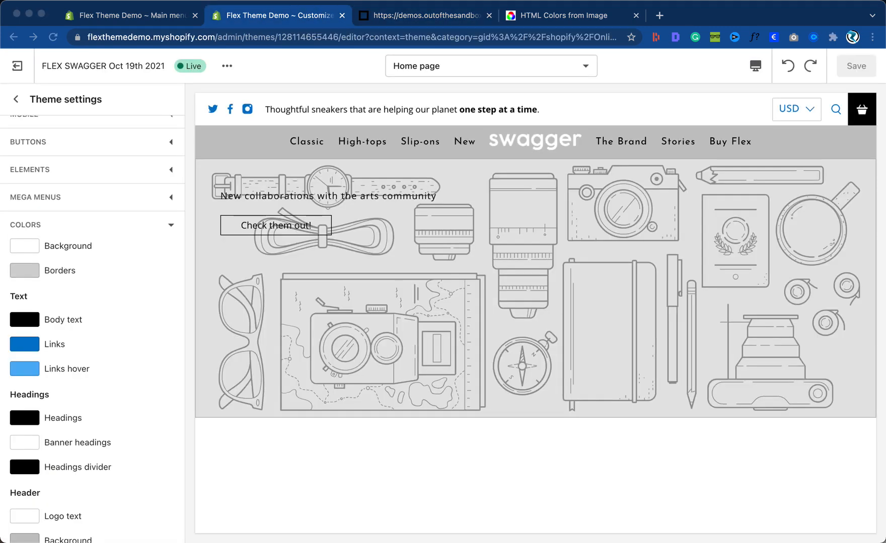
{"action": "scroll", "coordinate": [68, 360], "scroll_direction": "down", "scroll_amount": 1}
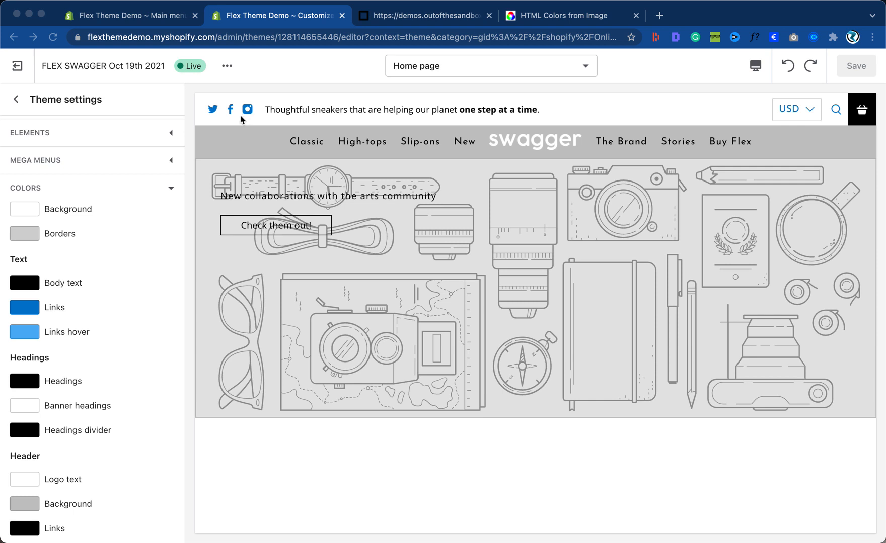
{"action": "scroll", "coordinate": [135, 333], "scroll_direction": "up", "scroll_amount": 4}
{"action": "scroll", "coordinate": [134, 333], "scroll_direction": "down", "scroll_amount": 3}
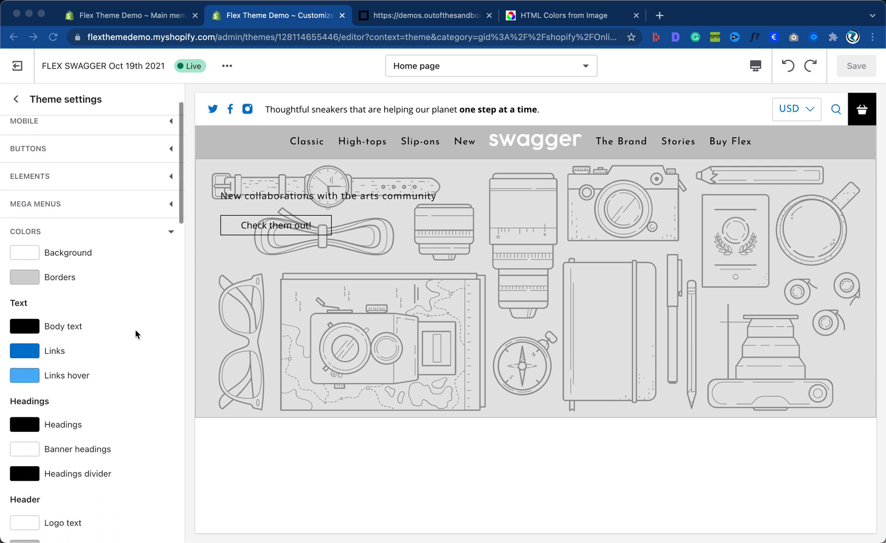
{"action": "scroll", "coordinate": [73, 304], "scroll_direction": "down", "scroll_amount": 2}
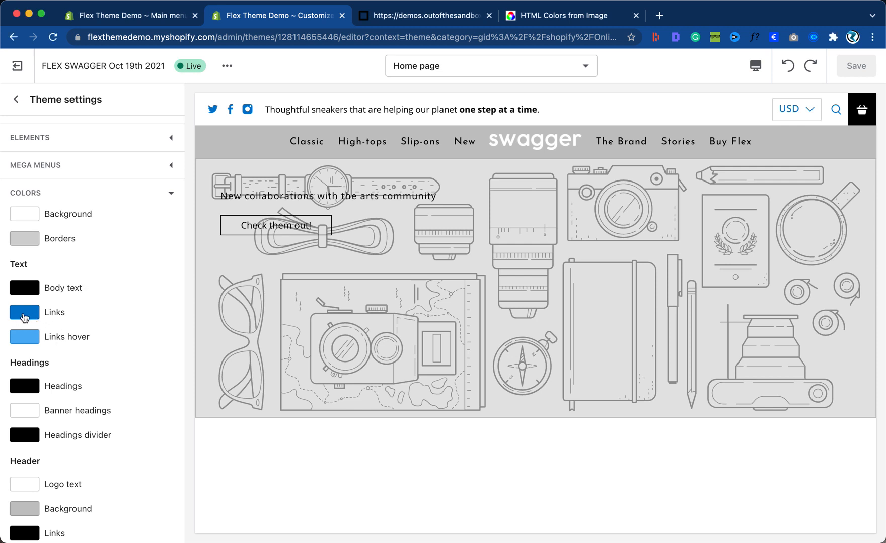
{"action": "left_click", "coordinate": [22, 315]}
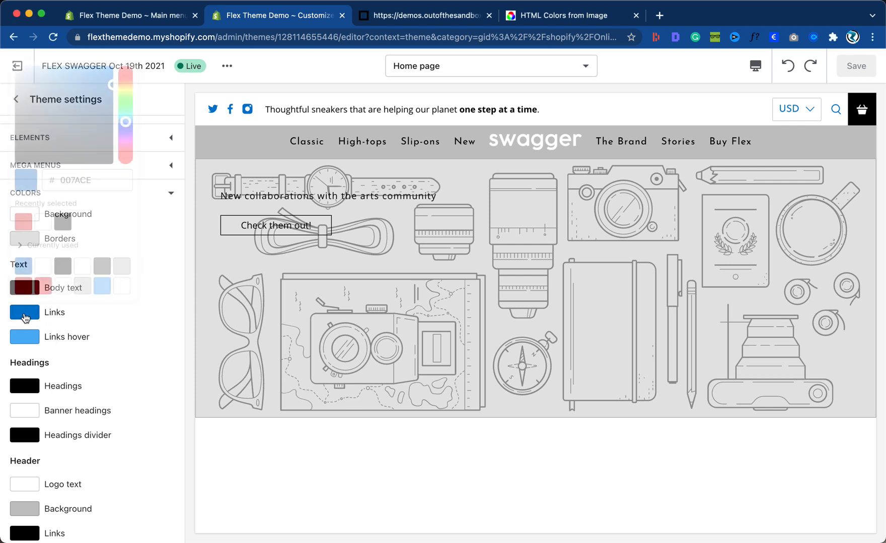
{"action": "left_click", "coordinate": [122, 266]}
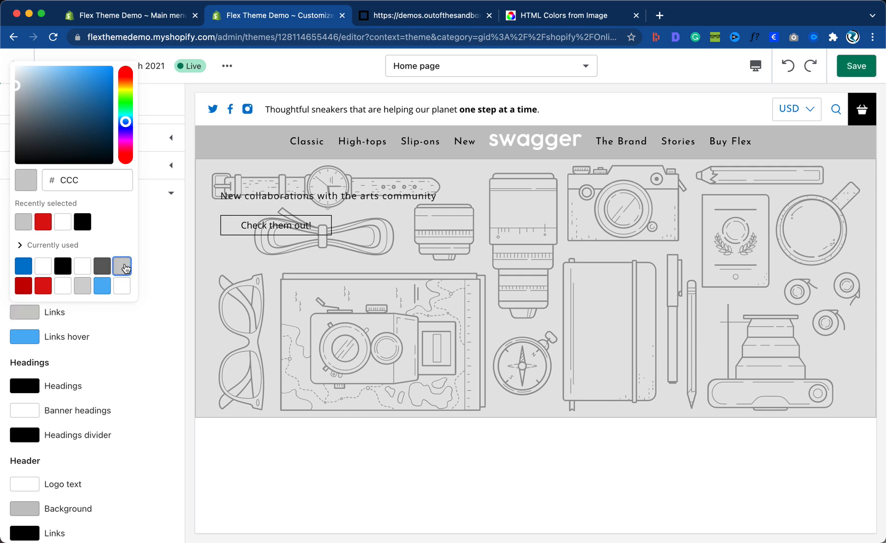
{"action": "left_click", "coordinate": [152, 267]}
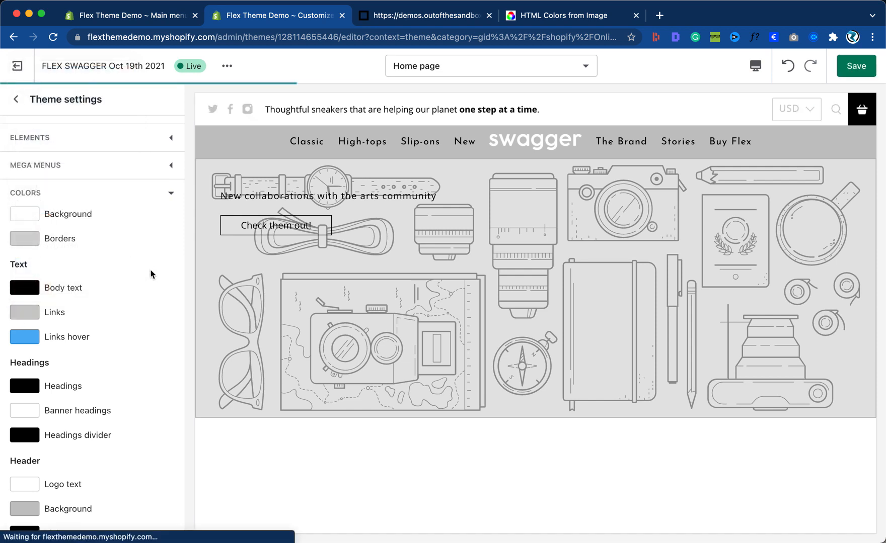
{"action": "left_click", "coordinate": [429, 16]}
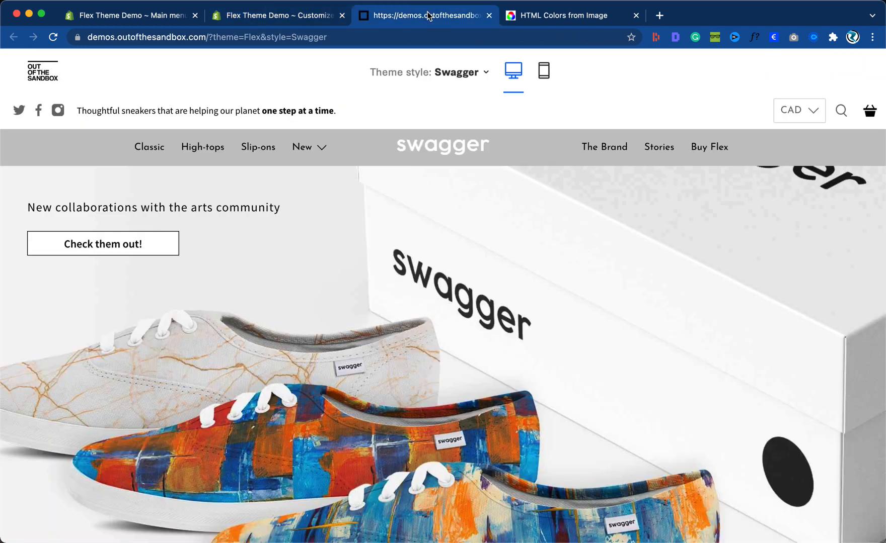
Set the general text links colour to the dark grey already used in the theme, and save the theme.
{"action": "left_click", "coordinate": [297, 19]}
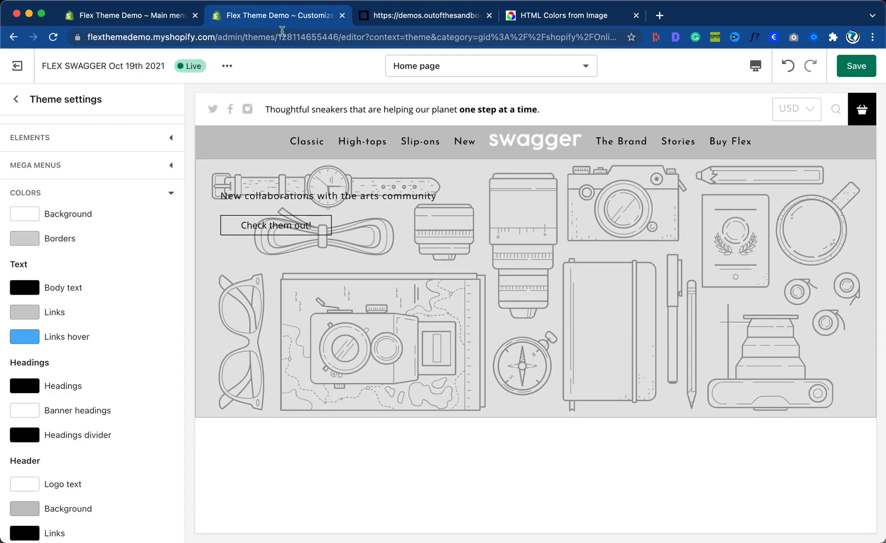
{"action": "left_click", "coordinate": [24, 312]}
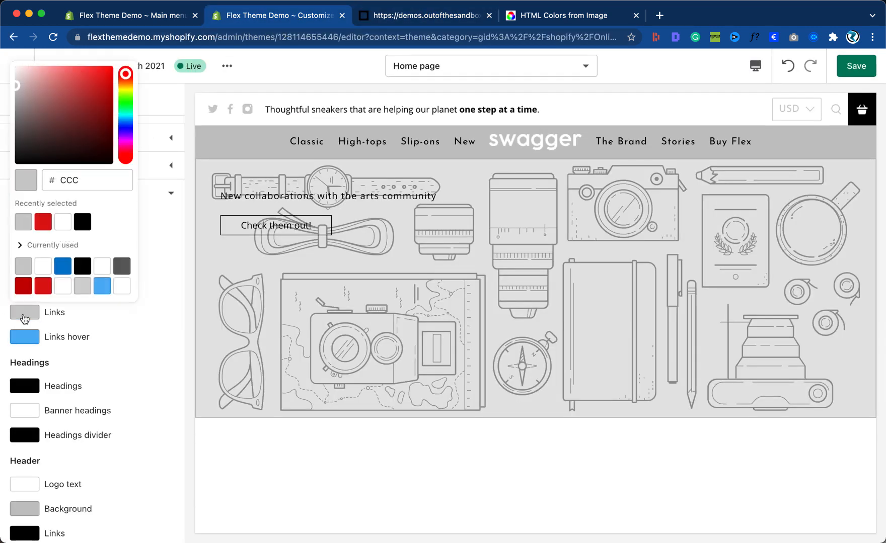
{"action": "left_click", "coordinate": [123, 269]}
{"action": "left_click", "coordinate": [161, 265]}
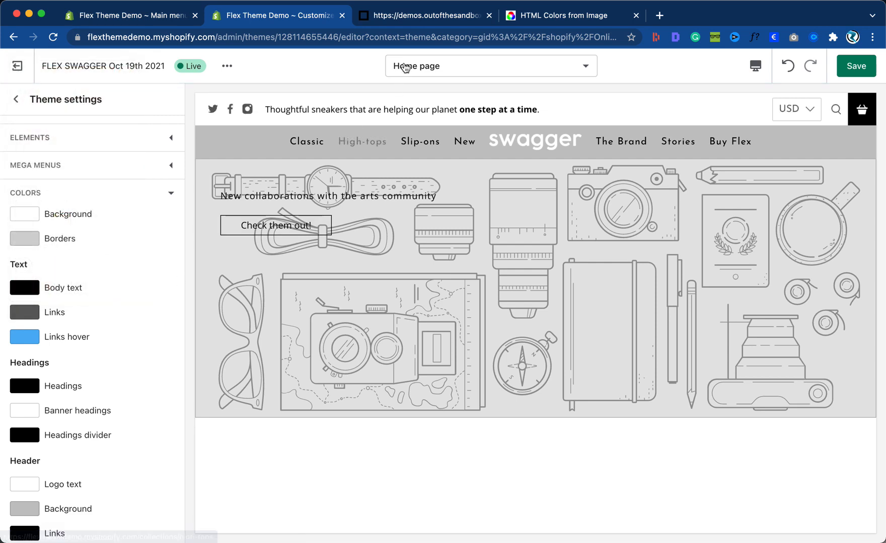
{"action": "left_click", "coordinate": [397, 16]}
{"action": "left_click", "coordinate": [280, 19]}
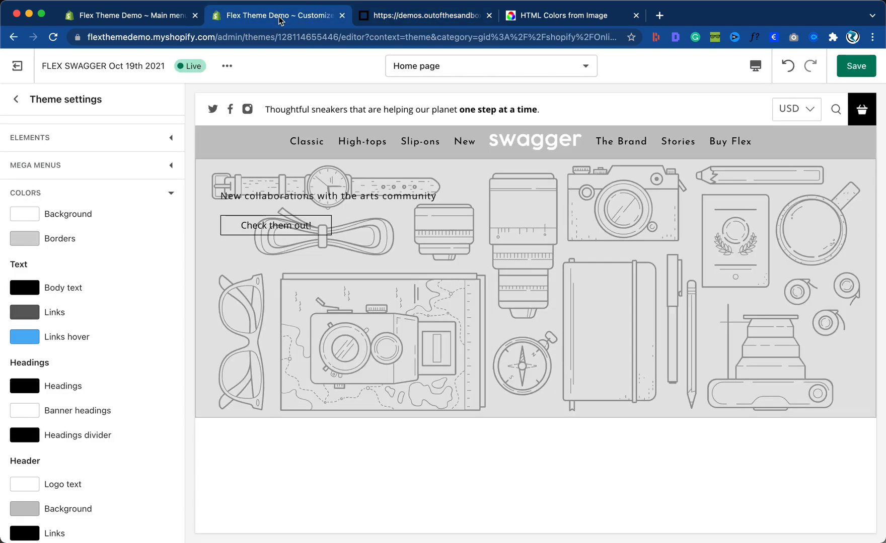
{"action": "left_click", "coordinate": [855, 65]}
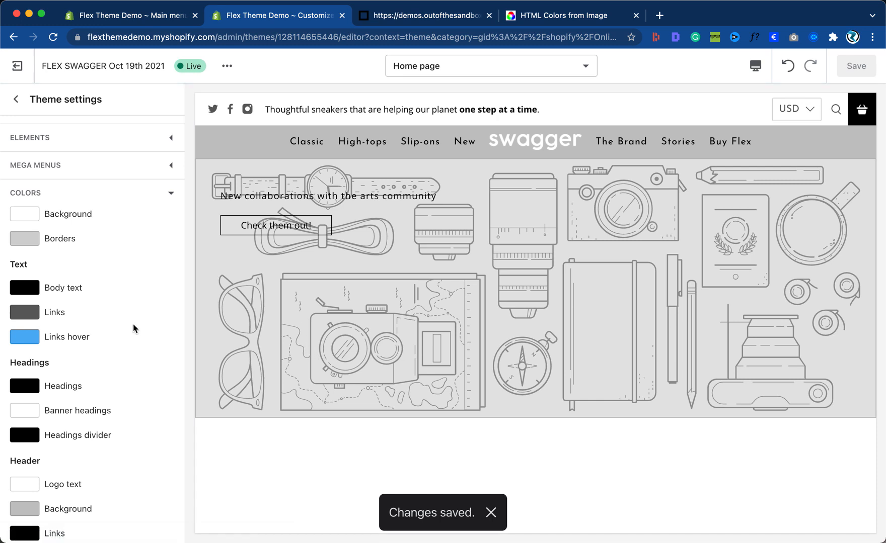
Compare the New mega menu in the home page preview with the one in the Swagger demo store.
{"action": "scroll", "coordinate": [133, 324], "scroll_direction": "down", "scroll_amount": 5}
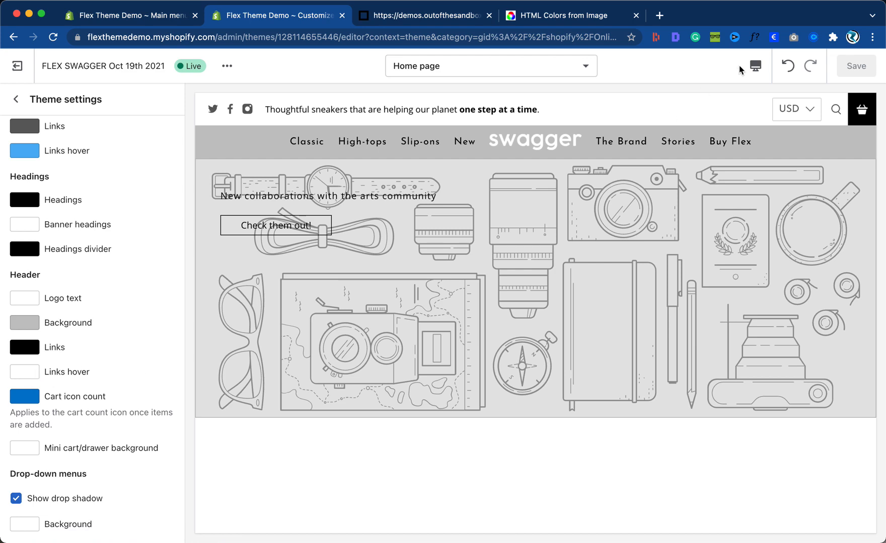
{"action": "left_click", "coordinate": [420, 19]}
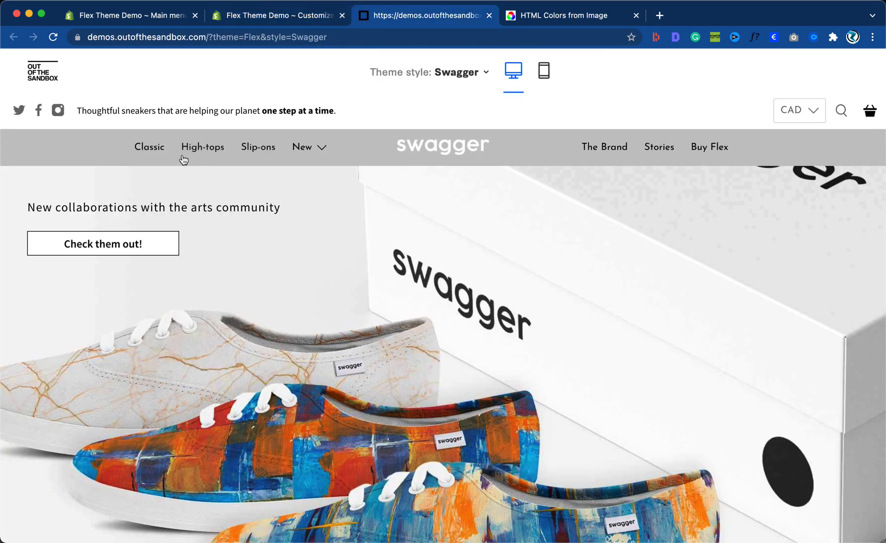
{"action": "mouse_move", "coordinate": [318, 147]}
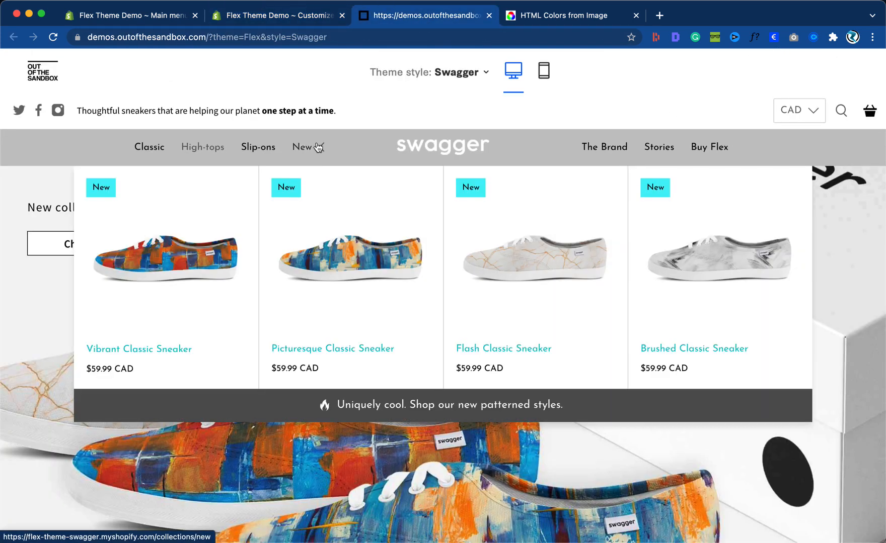
{"action": "left_click", "coordinate": [309, 18]}
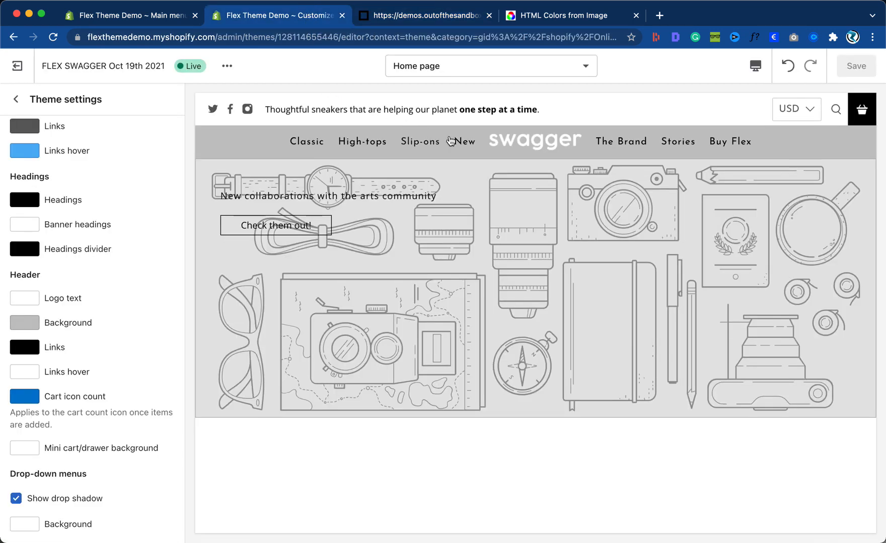
{"action": "mouse_move", "coordinate": [457, 144]}
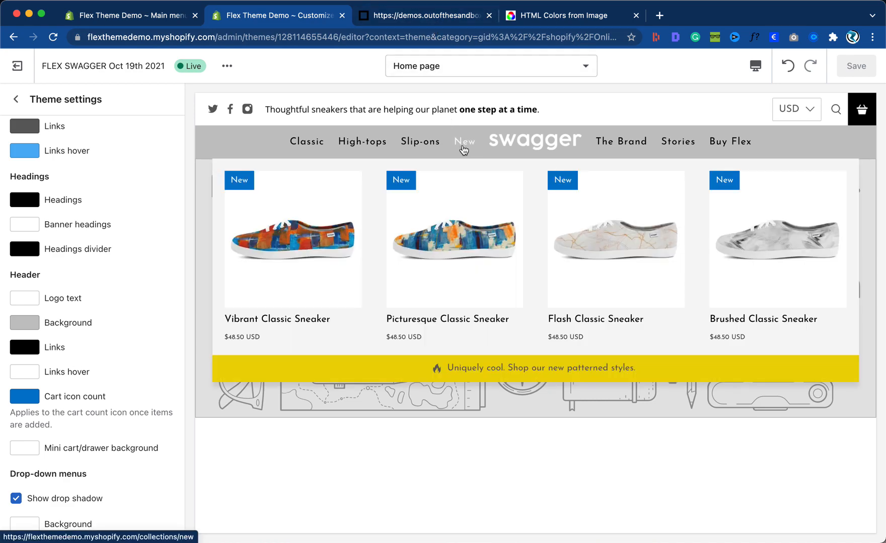
{"action": "left_click", "coordinate": [425, 15]}
{"action": "mouse_move", "coordinate": [304, 151]}
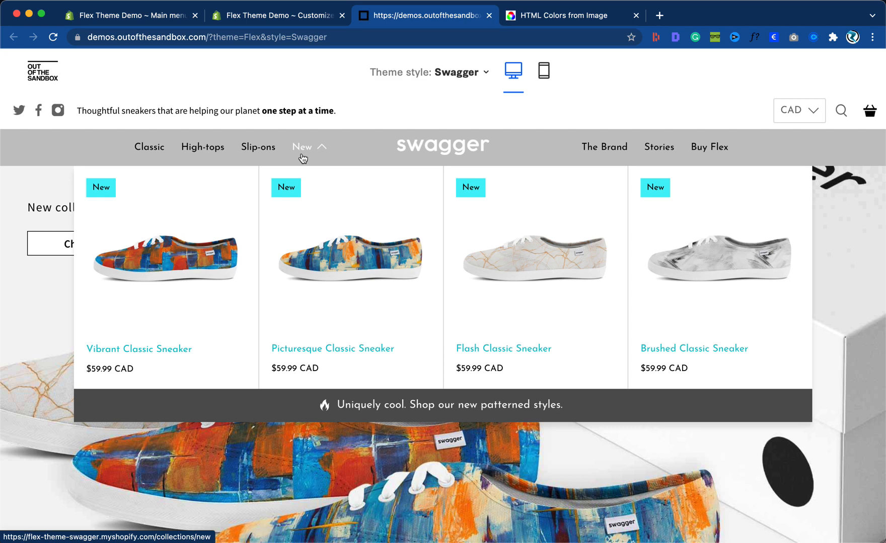
Open the New product sticker's colour for editing in the theme's colour settings.
{"action": "left_click", "coordinate": [284, 16]}
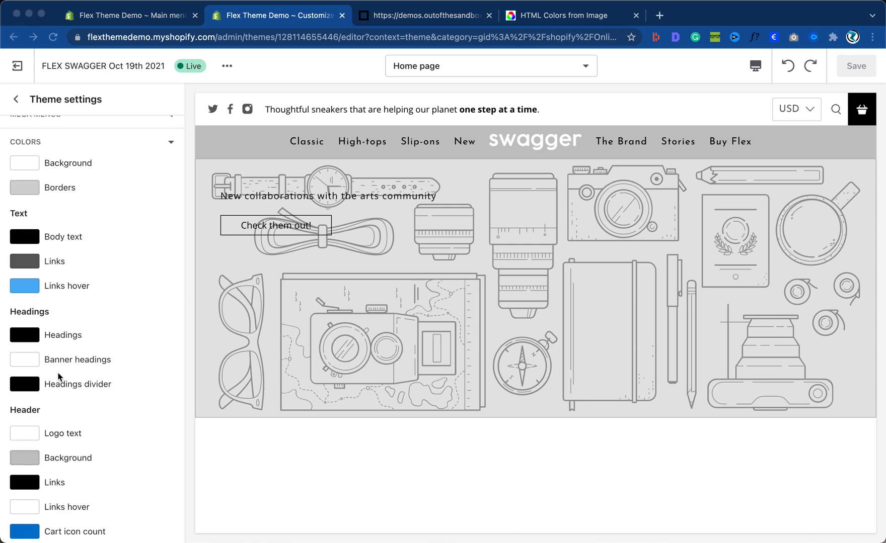
{"action": "scroll", "coordinate": [59, 377], "scroll_direction": "down", "scroll_amount": 5}
{"action": "scroll", "coordinate": [58, 376], "scroll_direction": "down", "scroll_amount": 8}
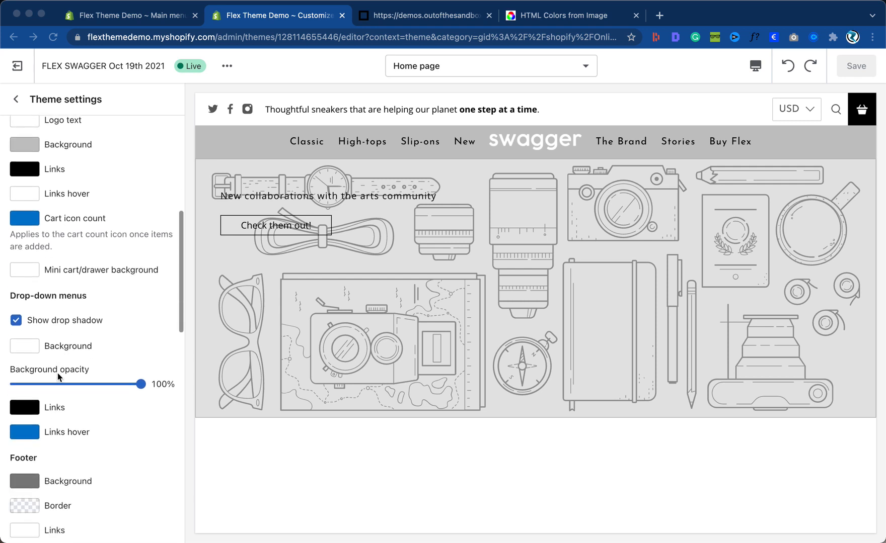
{"action": "scroll", "coordinate": [57, 376], "scroll_direction": "down", "scroll_amount": 6}
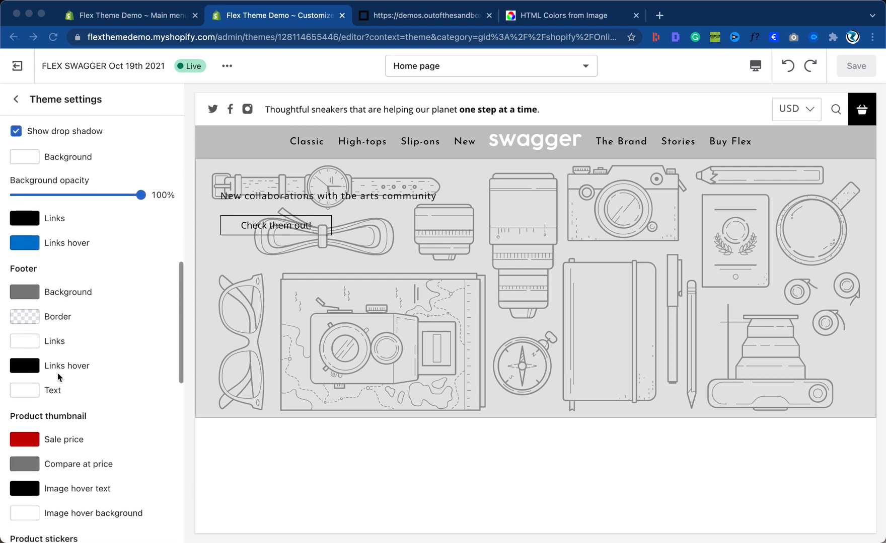
{"action": "scroll", "coordinate": [58, 376], "scroll_direction": "down", "scroll_amount": 5}
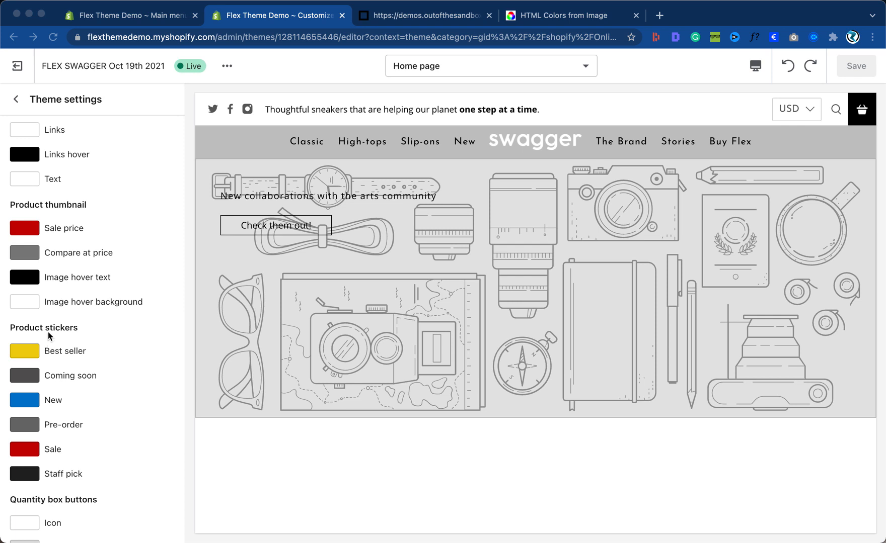
{"action": "left_click", "coordinate": [26, 402]}
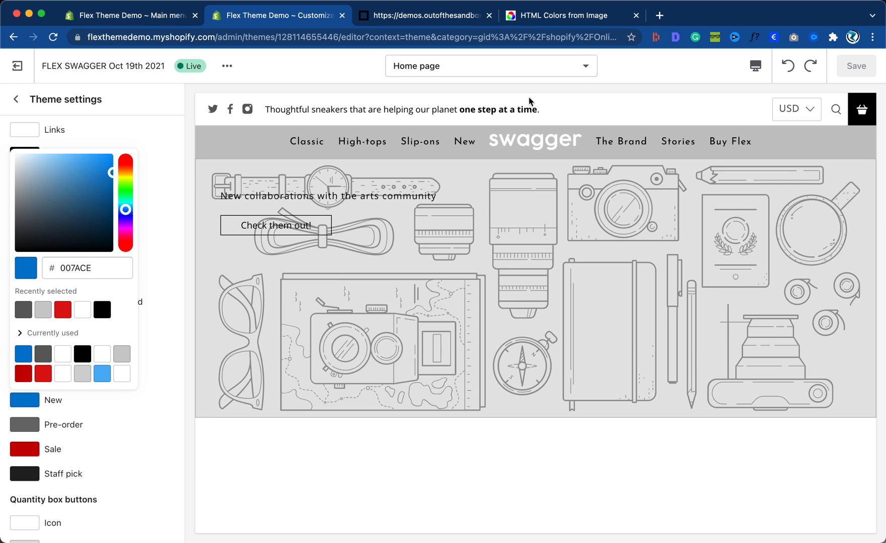
Upload the New sticker screenshot to the HTML Colors from Image site, sample its cyan background and copy the code #49F2F8.
{"action": "left_click", "coordinate": [566, 16]}
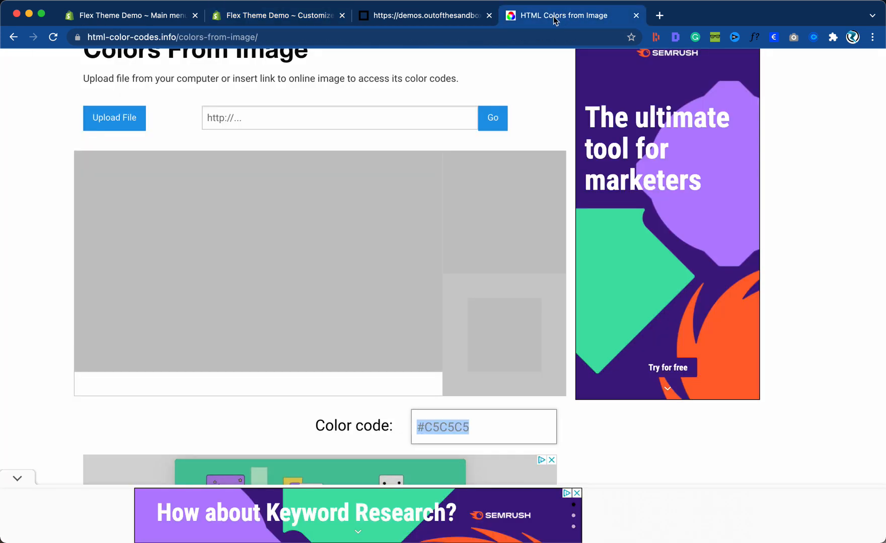
{"action": "left_click", "coordinate": [112, 118]}
{"action": "left_click", "coordinate": [331, 210]}
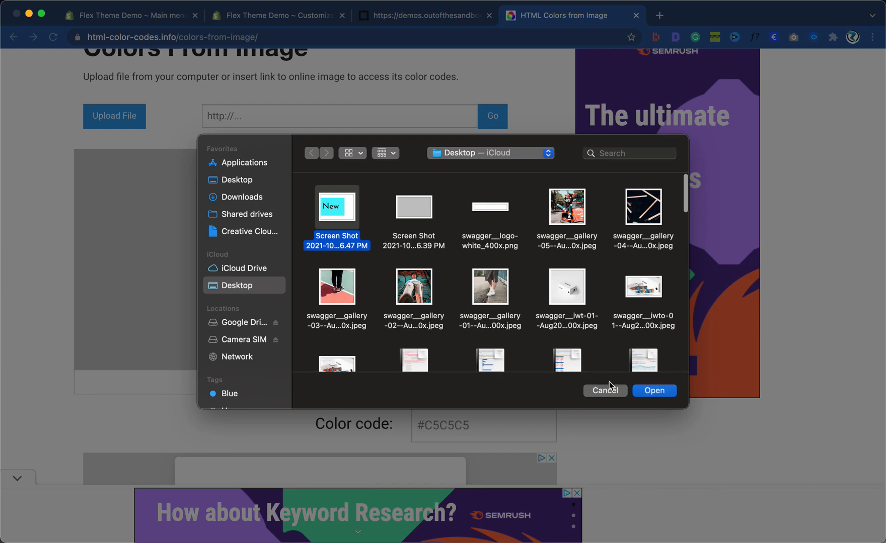
{"action": "left_click", "coordinate": [644, 391]}
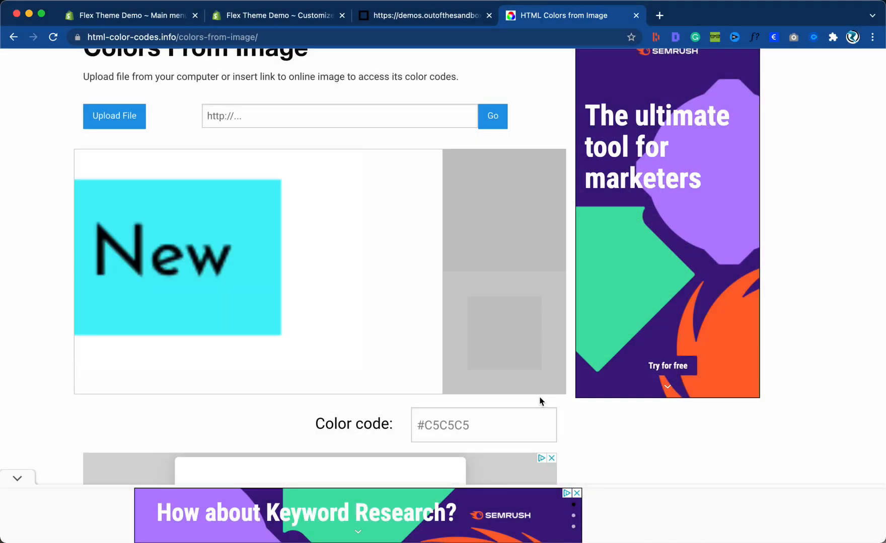
{"action": "left_click", "coordinate": [256, 216]}
{"action": "triple_click", "coordinate": [454, 422]}
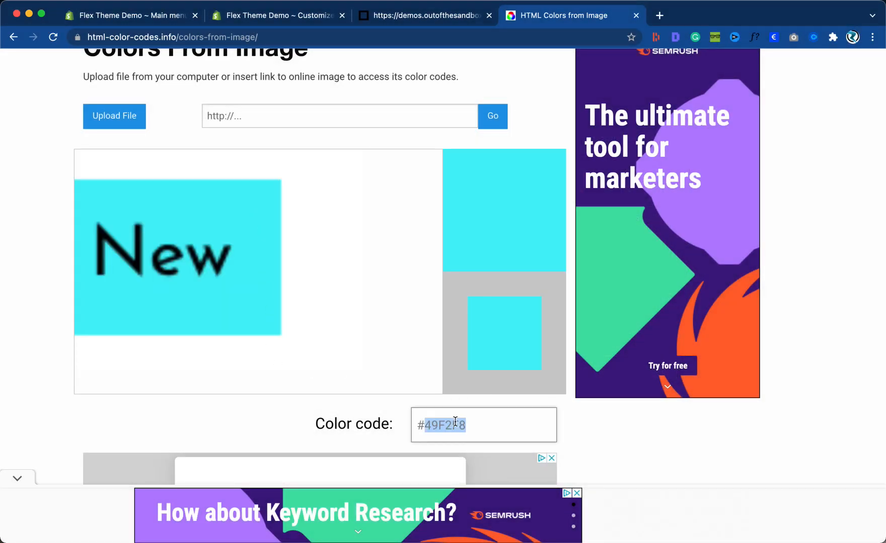
{"action": "right_click", "coordinate": [451, 425]}
{"action": "left_click", "coordinate": [473, 388]}
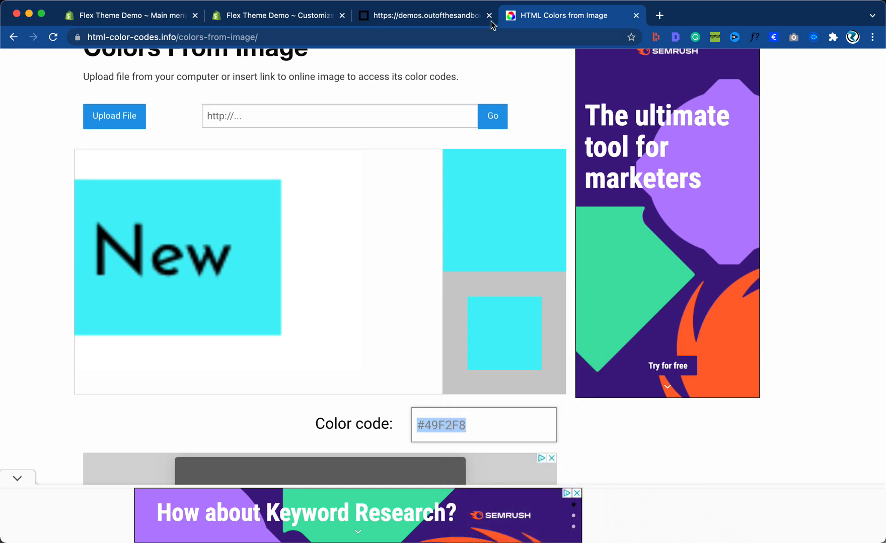
Set the New product sticker colour to 49F2F8, check it in the previewed New menu, and save the theme.
{"action": "left_click", "coordinate": [274, 15]}
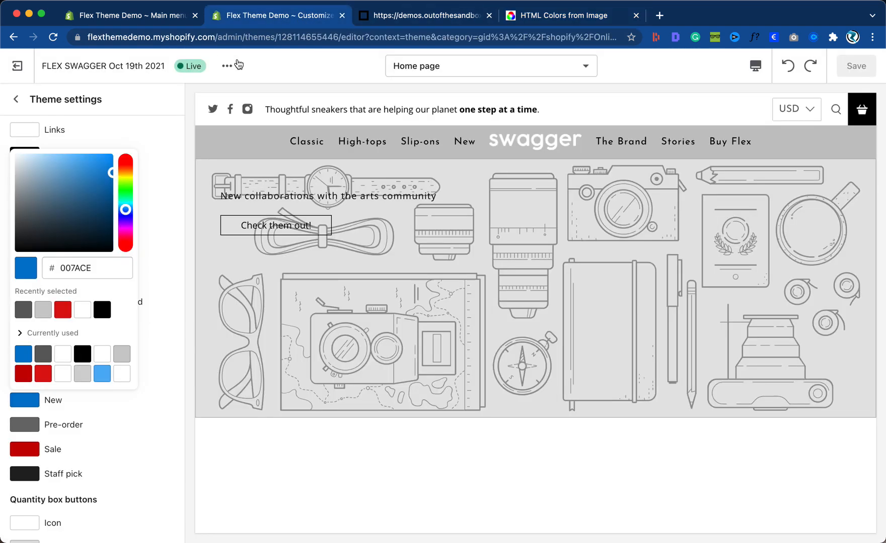
{"action": "left_click", "coordinate": [69, 259]}
{"action": "double_click", "coordinate": [69, 268]}
{"action": "key", "text": "super+v"}
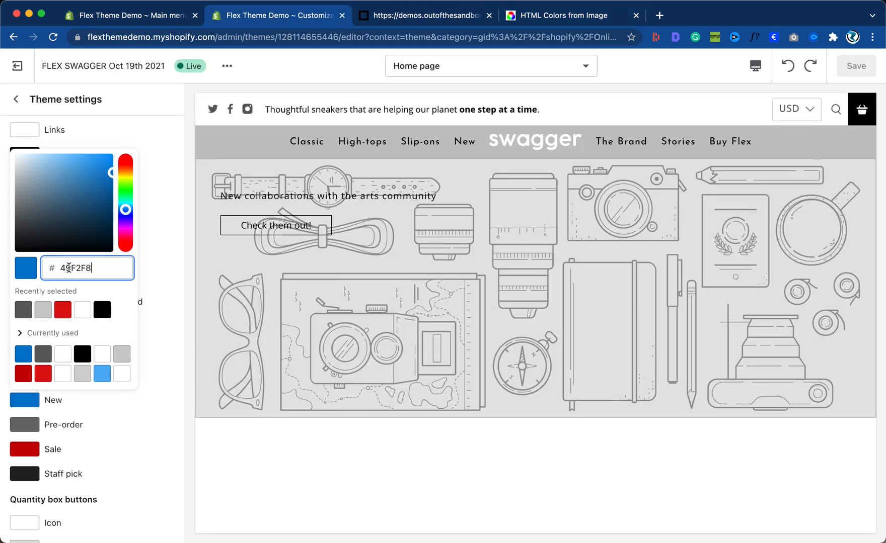
{"action": "left_click", "coordinate": [166, 281]}
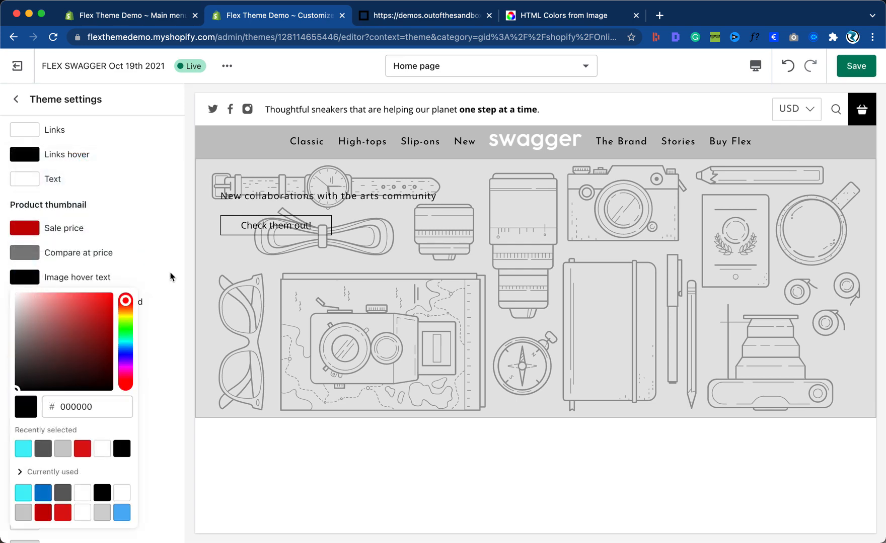
{"action": "left_click", "coordinate": [176, 284]}
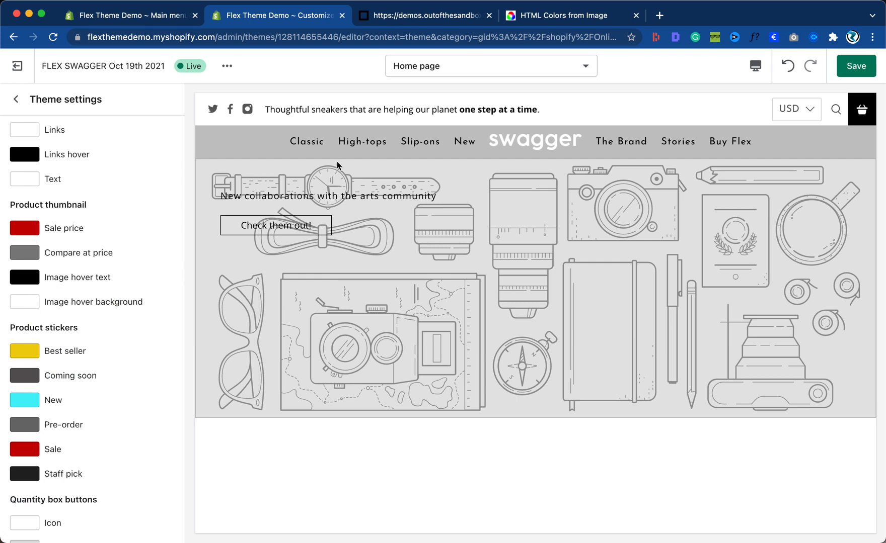
{"action": "mouse_move", "coordinate": [456, 146]}
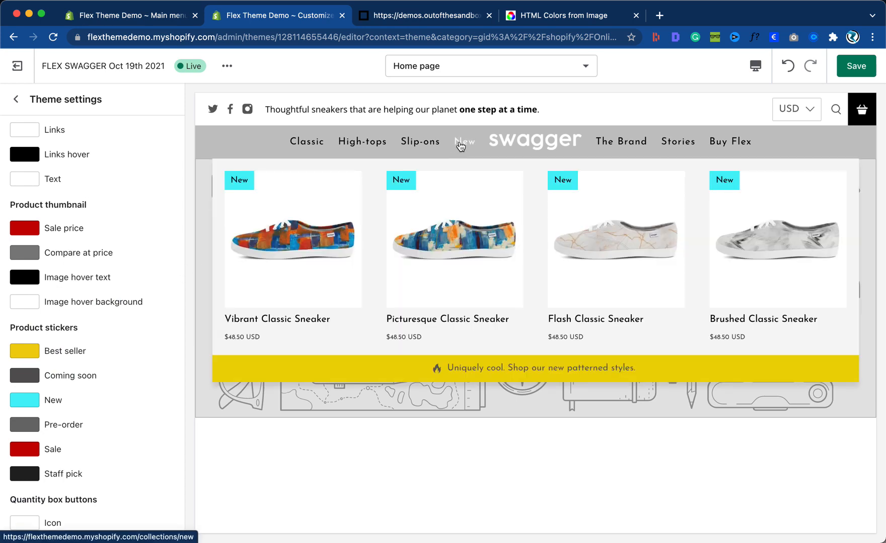
{"action": "left_click", "coordinate": [856, 66]}
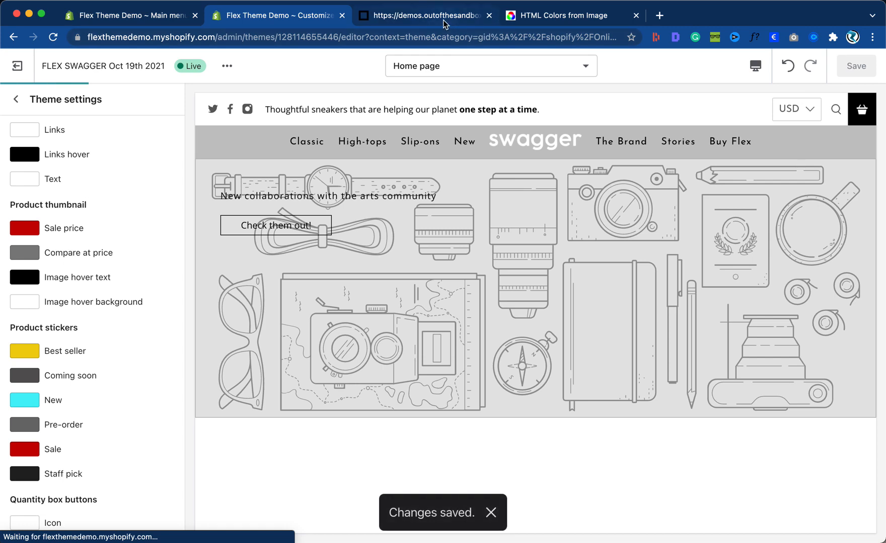
Review the demo store's New menu, try 49F2F8 as the drop-down menus' Links colour, and check it in the previewed New menu.
{"action": "left_click", "coordinate": [443, 17]}
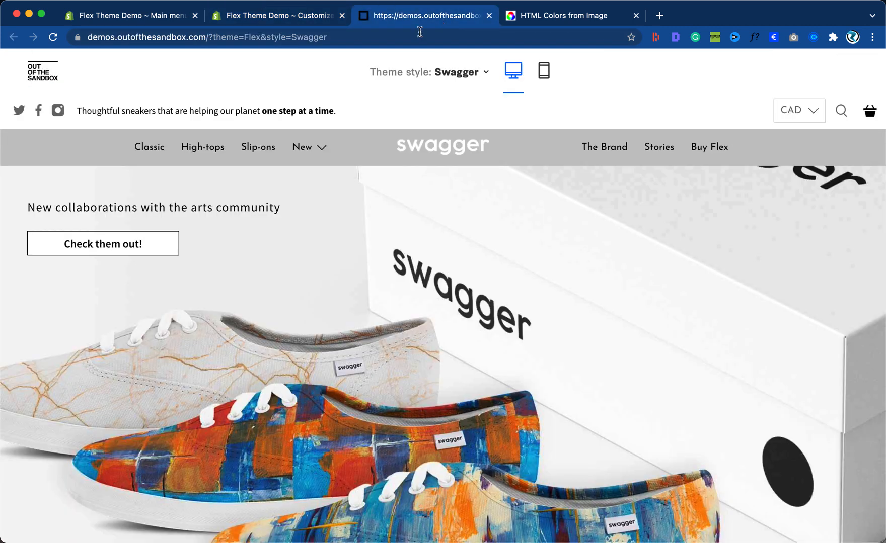
{"action": "mouse_move", "coordinate": [300, 161]}
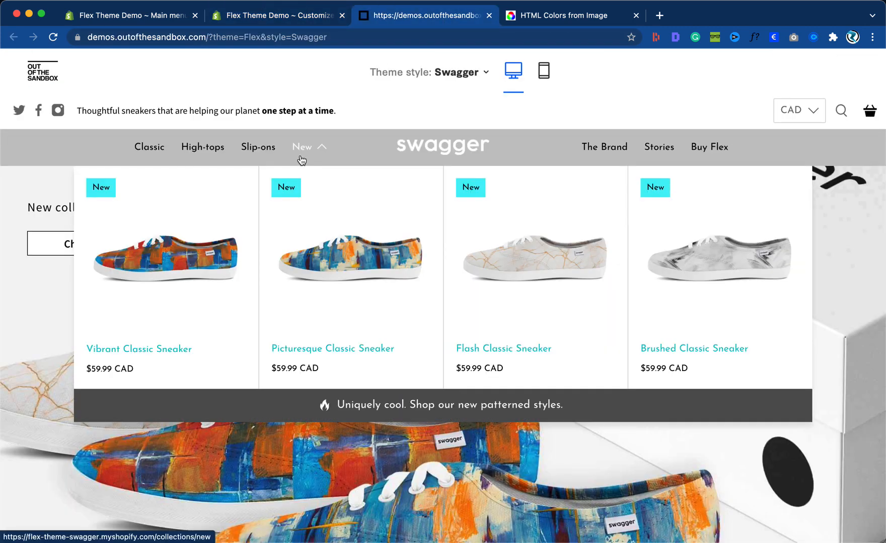
{"action": "left_click", "coordinate": [298, 16]}
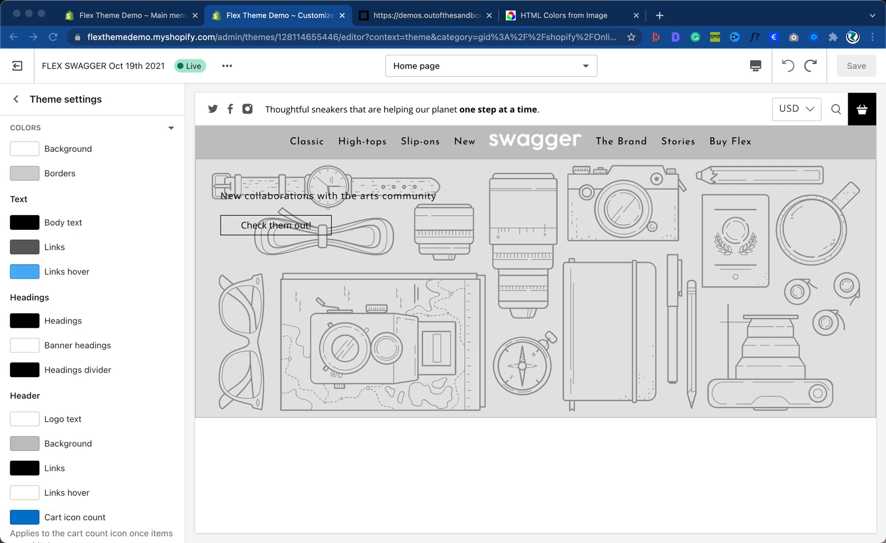
{"action": "scroll", "coordinate": [135, 382], "scroll_direction": "down", "scroll_amount": 3}
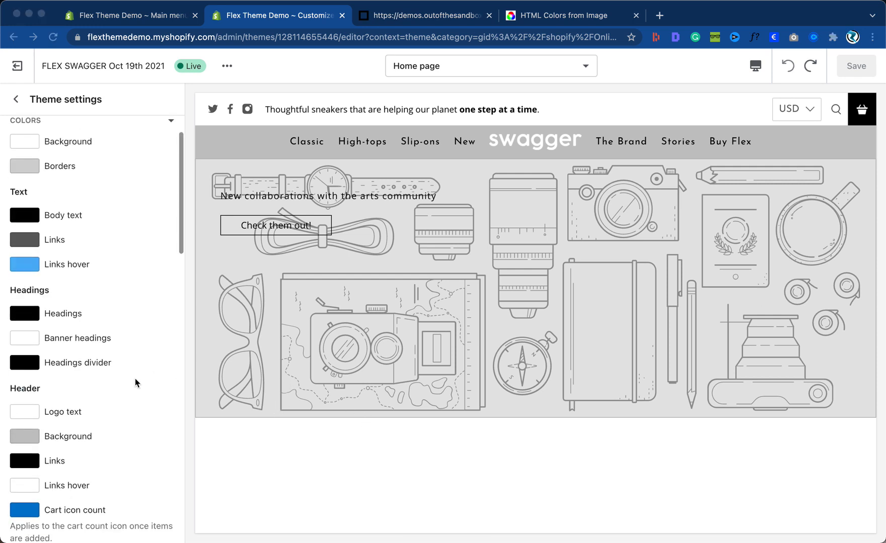
{"action": "scroll", "coordinate": [135, 378], "scroll_direction": "down", "scroll_amount": 12}
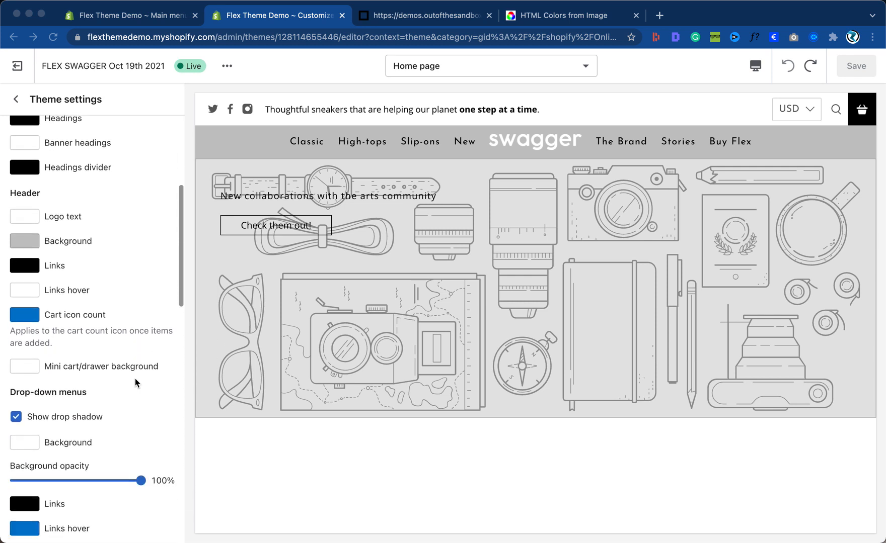
{"action": "scroll", "coordinate": [134, 378], "scroll_direction": "down", "scroll_amount": 1}
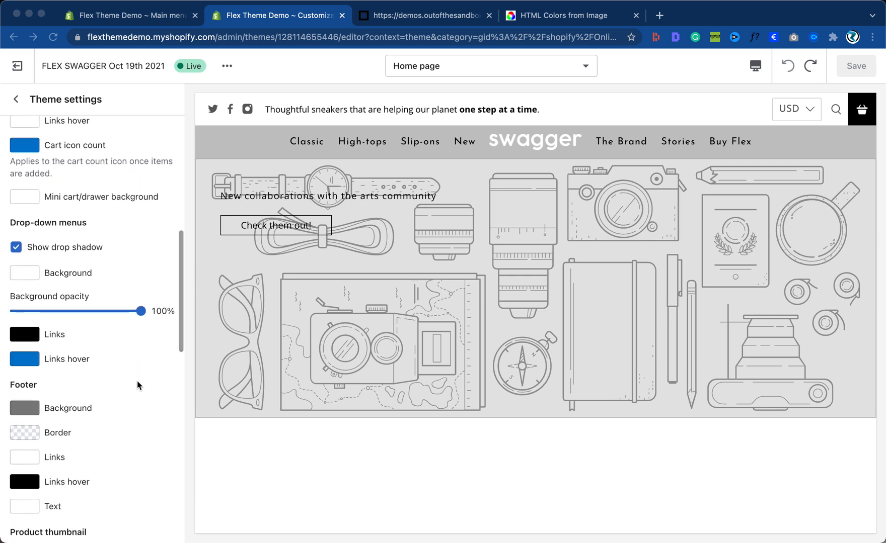
{"action": "left_click", "coordinate": [26, 336]}
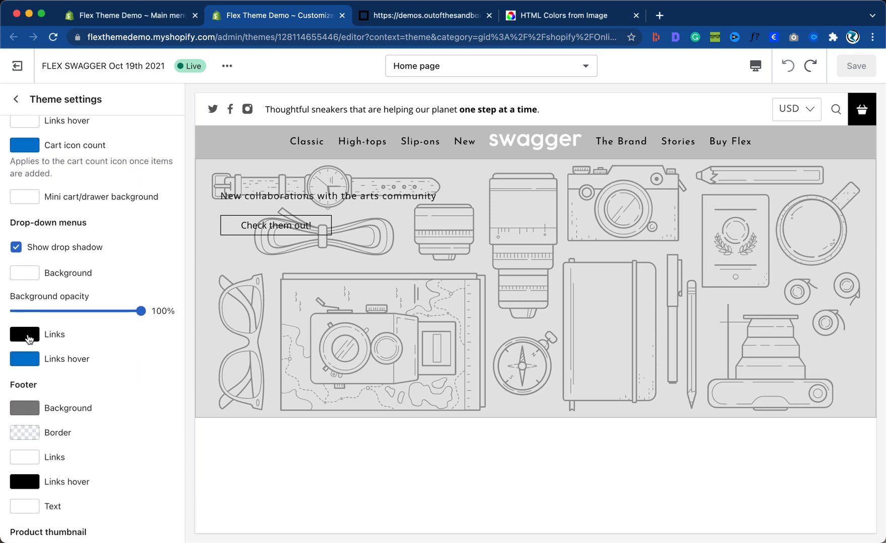
{"action": "left_click", "coordinate": [29, 339]}
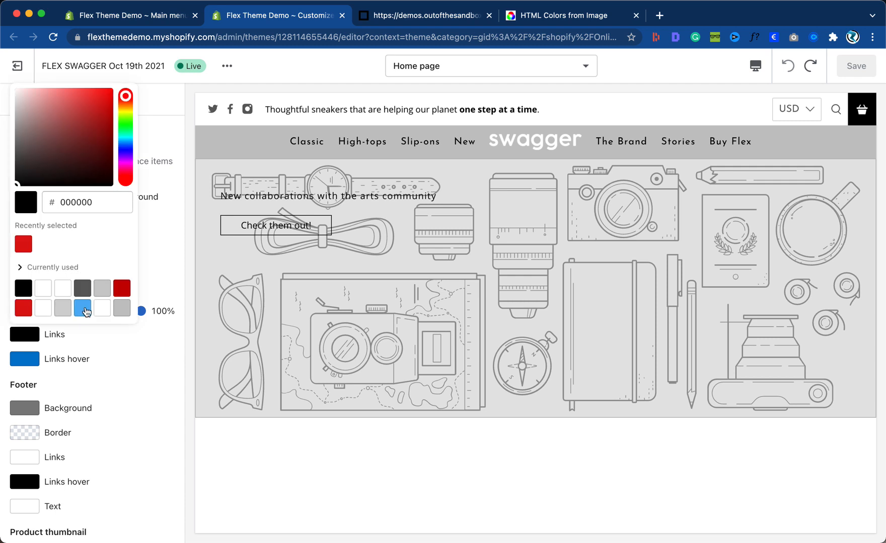
{"action": "left_click", "coordinate": [97, 203]}
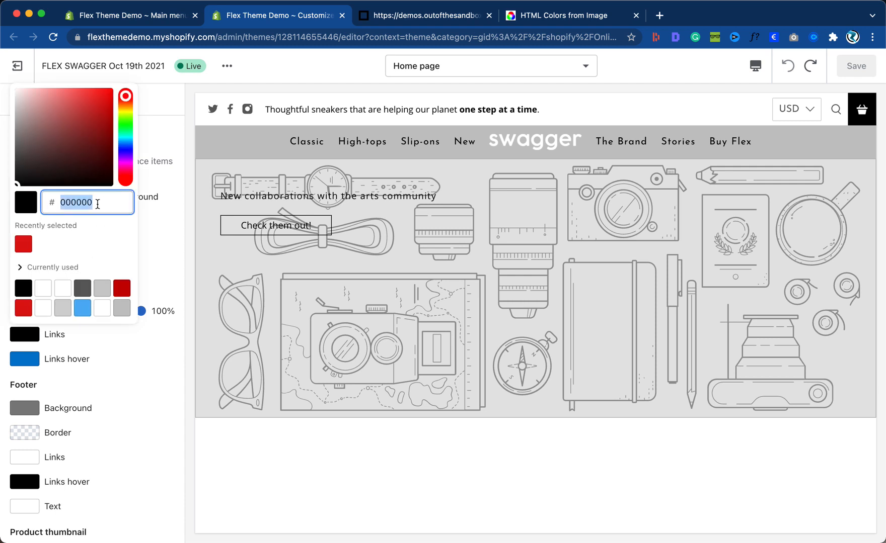
{"action": "type", "text": "49F2F8"}
{"action": "key", "text": "Return"}
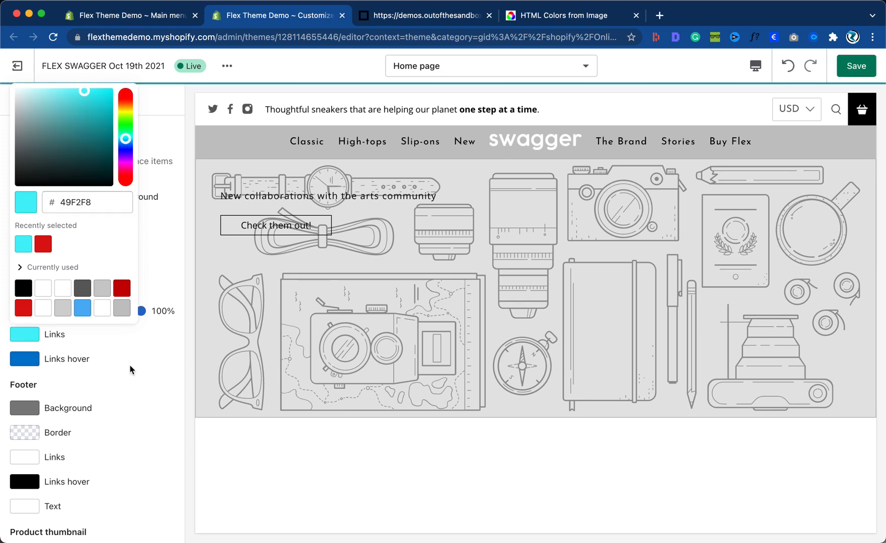
{"action": "left_click", "coordinate": [140, 348]}
{"action": "mouse_move", "coordinate": [465, 141]}
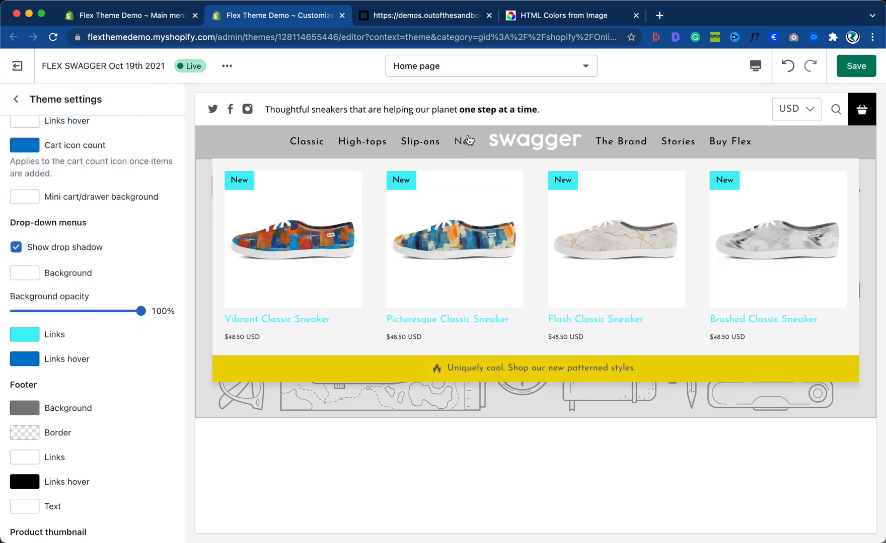
Dismiss the demo store's popup and capture a screenshot of the Picturesque product link text in its New menu.
{"action": "left_click", "coordinate": [454, 17]}
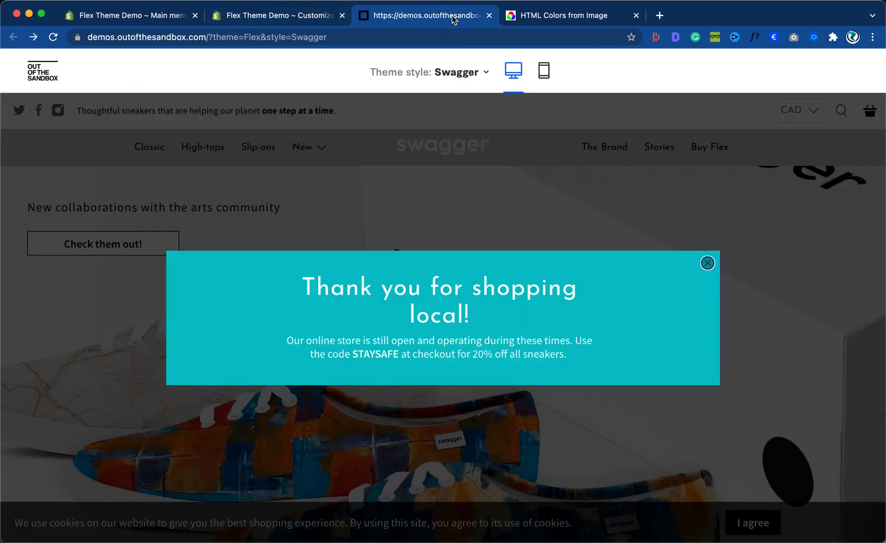
{"action": "left_click", "coordinate": [706, 264]}
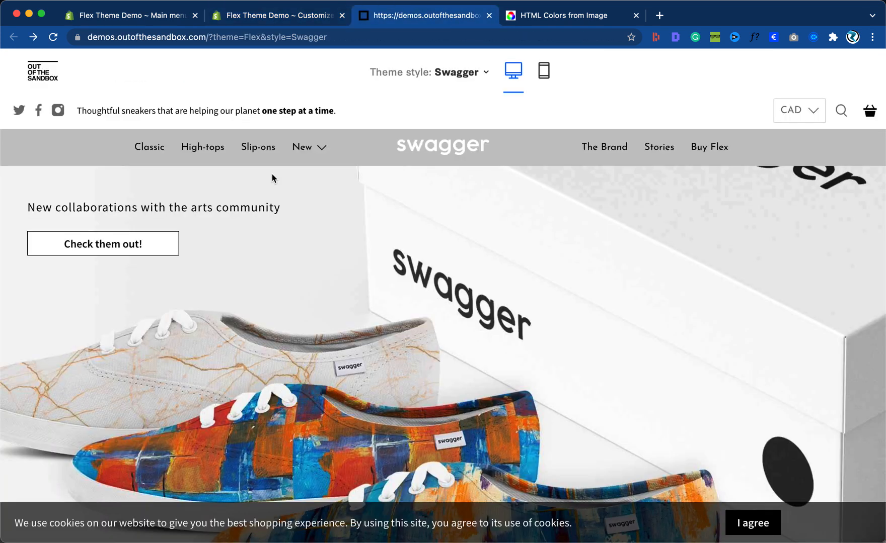
{"action": "mouse_move", "coordinate": [298, 154]}
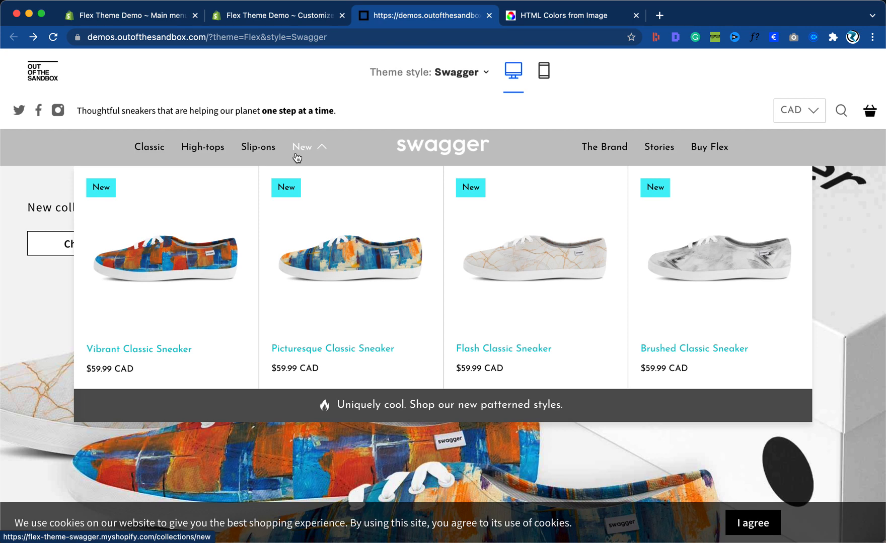
{"action": "key", "text": "super+shift+4"}
{"action": "left_click_drag", "start_coordinate": [265, 337], "coordinate": [326, 355]}
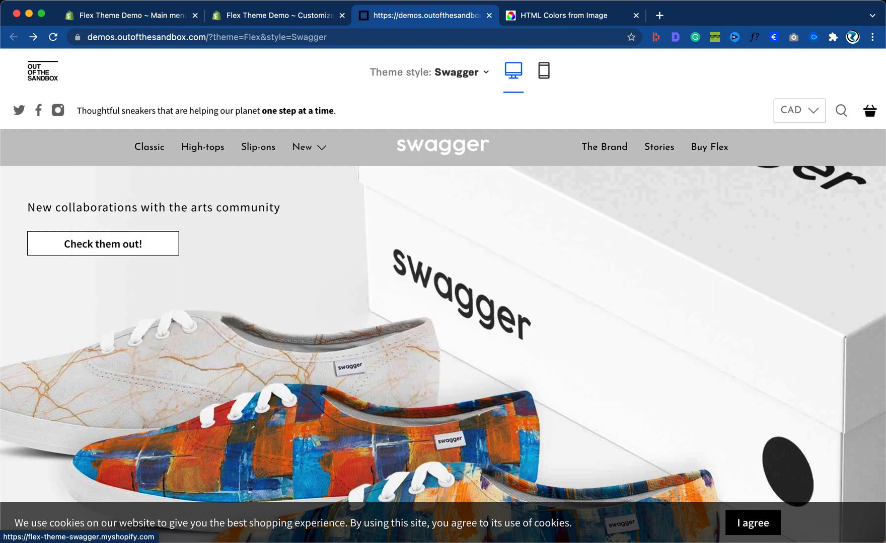
Upload the Picturesque screenshot to the HTML Colors from Image site, sample its teal lettering and copy the code #05C2CA.
{"action": "left_click", "coordinate": [591, 17]}
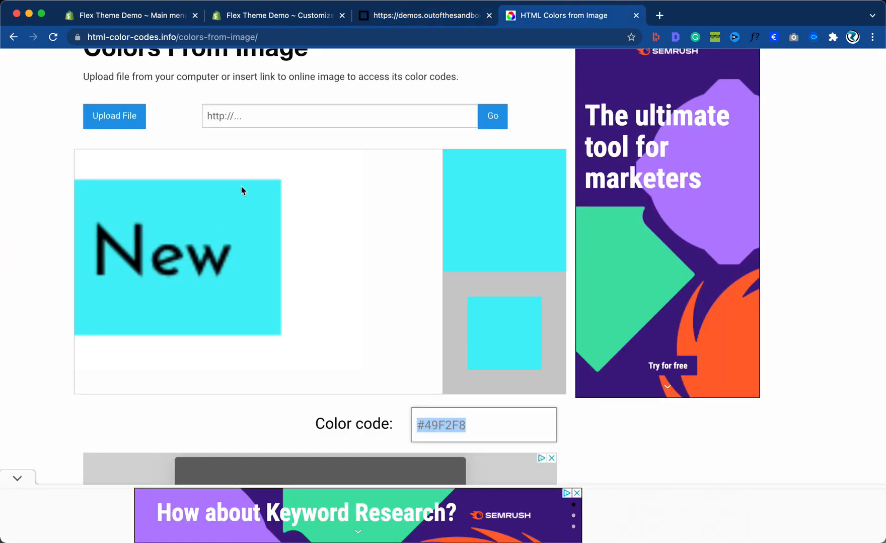
{"action": "left_click", "coordinate": [126, 118]}
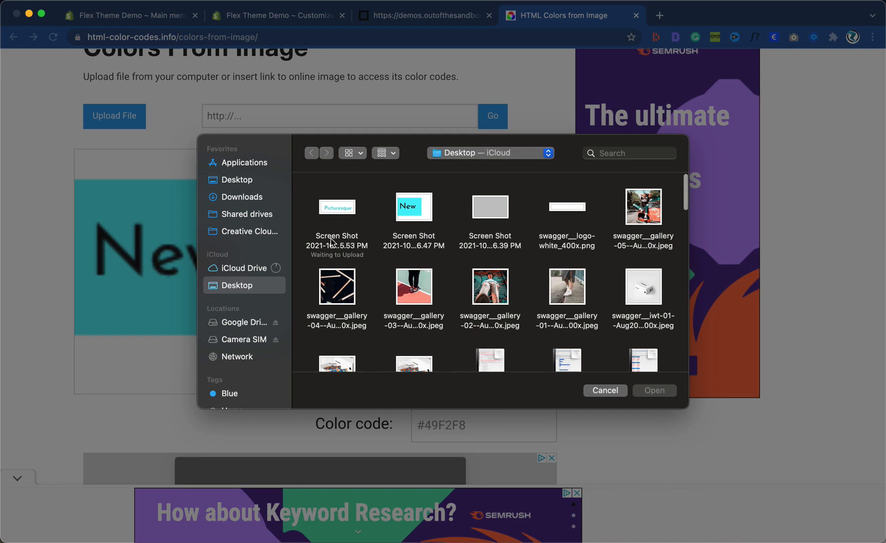
{"action": "left_click", "coordinate": [336, 211]}
{"action": "left_click", "coordinate": [659, 394]}
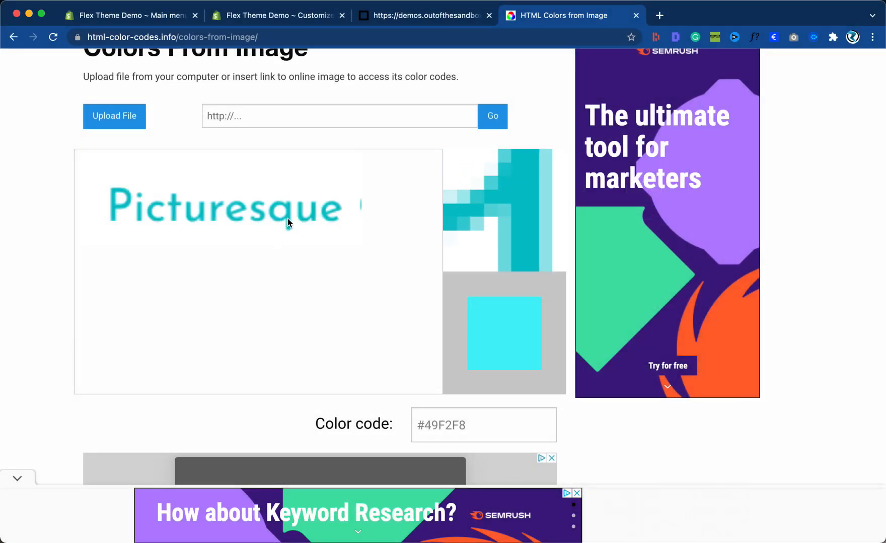
{"action": "left_click", "coordinate": [287, 219]}
{"action": "triple_click", "coordinate": [471, 426]}
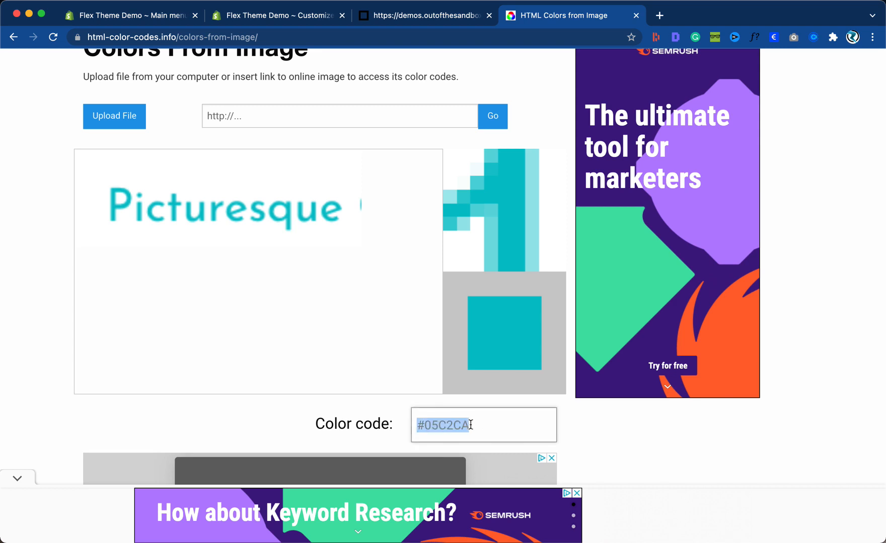
{"action": "right_click", "coordinate": [445, 424]}
{"action": "left_click", "coordinate": [483, 387]}
Set the drop-down menus' Links colour to 05C2CA in the theme's colour settings and save the theme.
{"action": "left_click", "coordinate": [293, 16]}
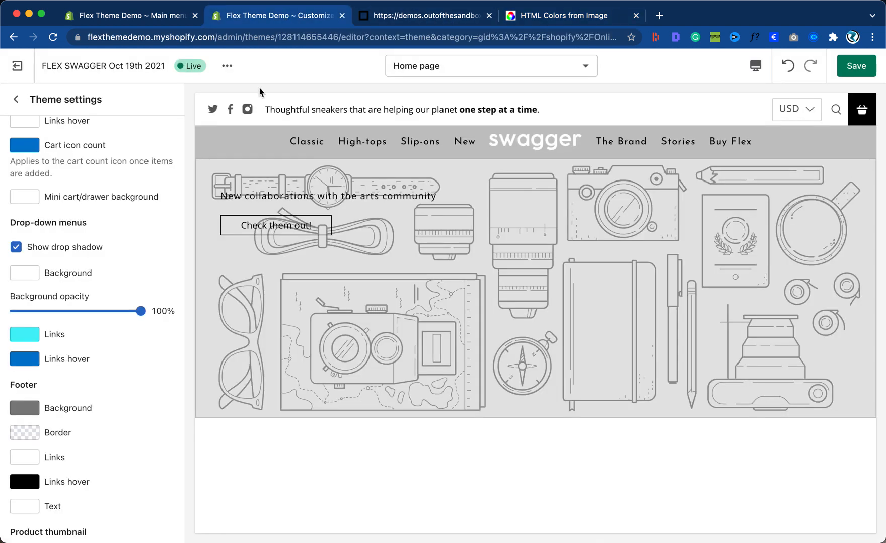
{"action": "left_click", "coordinate": [24, 341]}
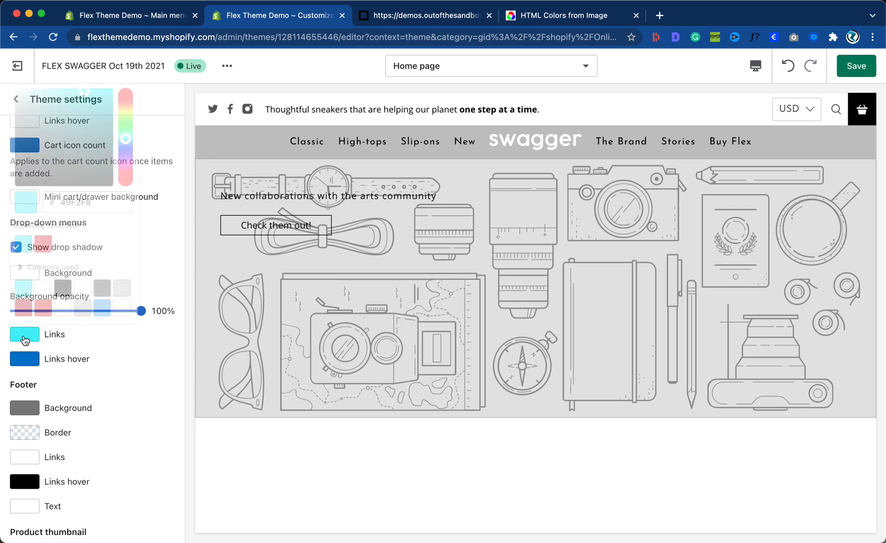
{"action": "double_click", "coordinate": [73, 203]}
{"action": "key", "text": "super+v"}
{"action": "left_click", "coordinate": [127, 229]}
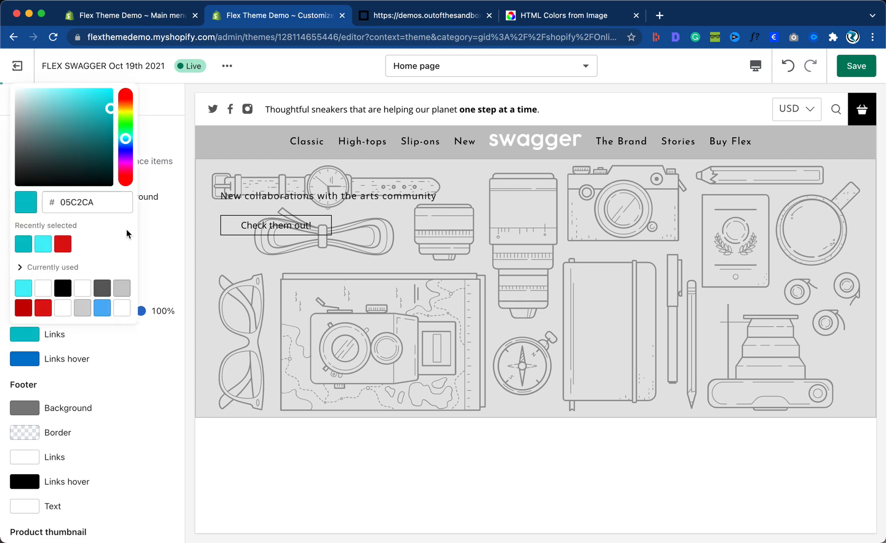
{"action": "left_click", "coordinate": [166, 237]}
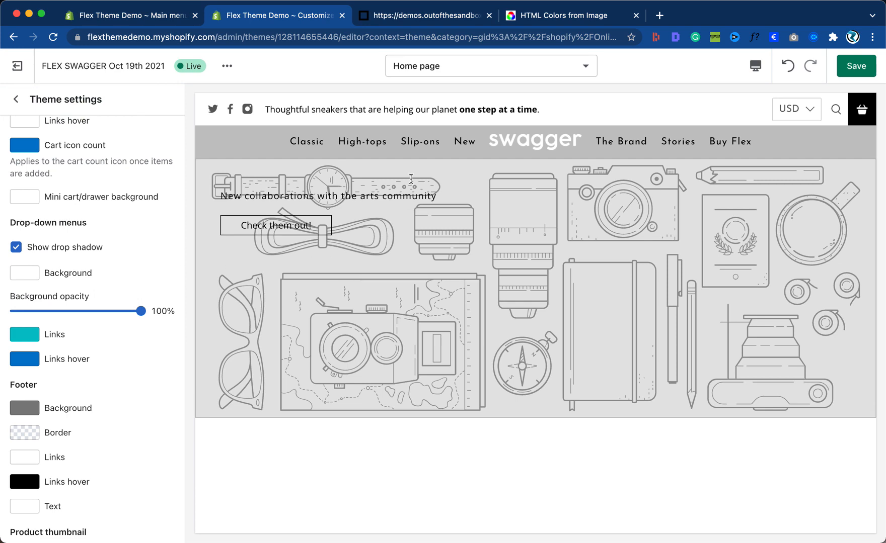
{"action": "mouse_move", "coordinate": [470, 142]}
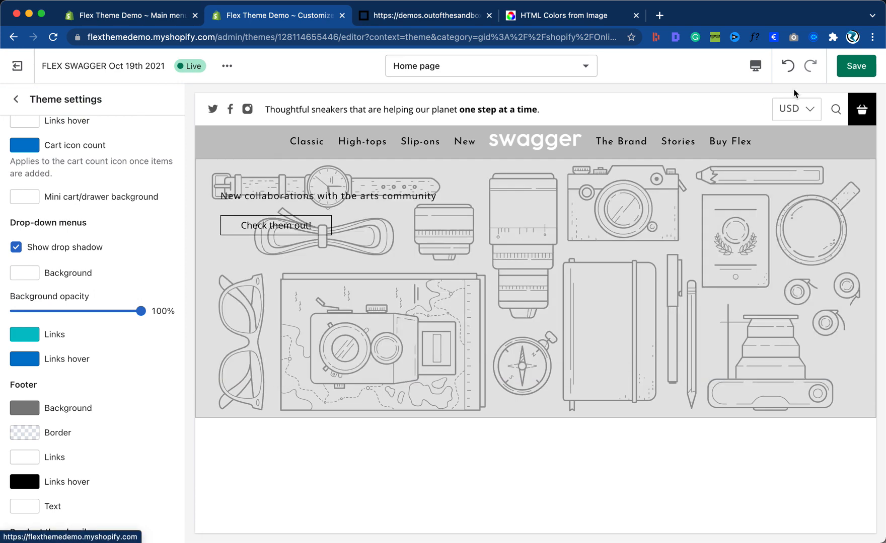
{"action": "left_click", "coordinate": [855, 66]}
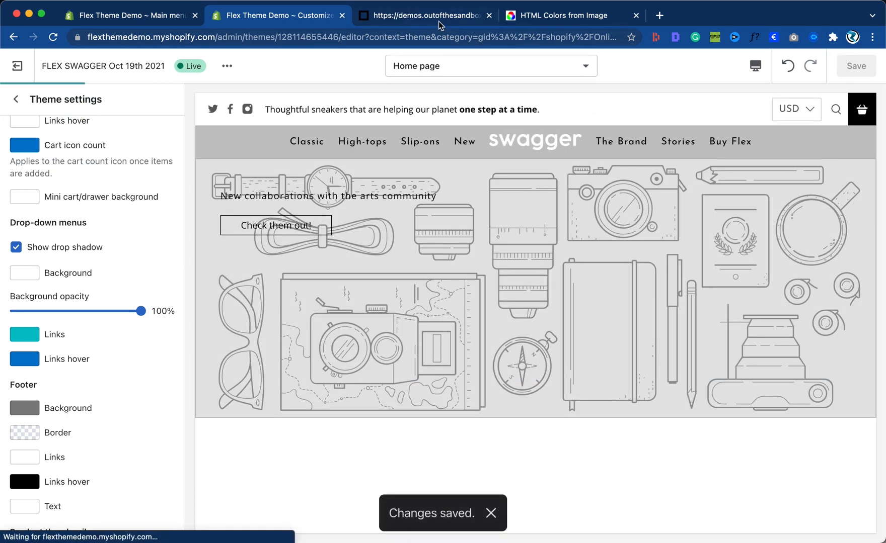
Compare the New menu's layout, product link colours and bottom banner between the Swagger demo store and the home page preview.
{"action": "left_click", "coordinate": [435, 17]}
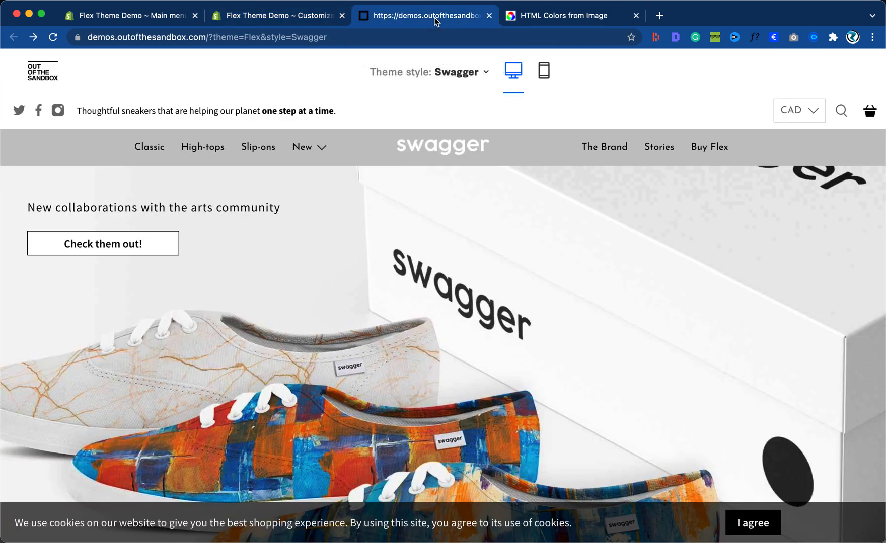
{"action": "mouse_move", "coordinate": [302, 165]}
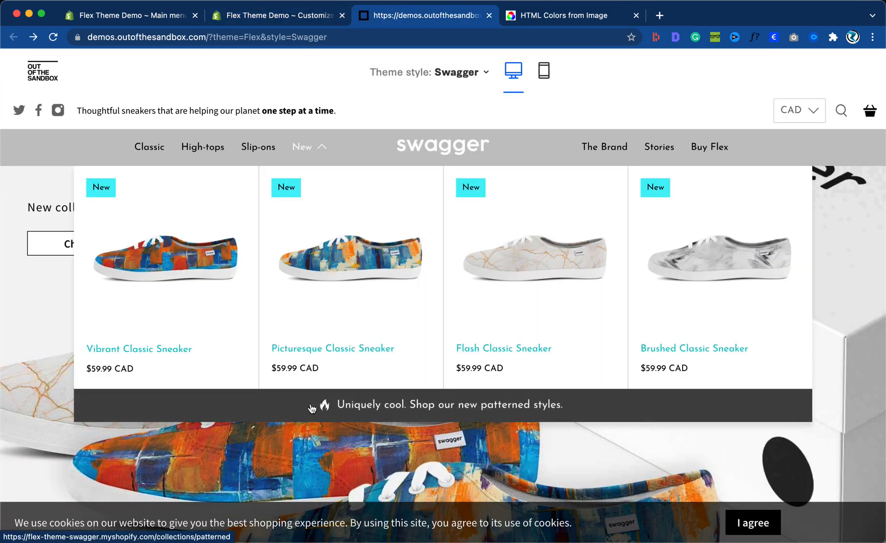
{"action": "left_click", "coordinate": [267, 17]}
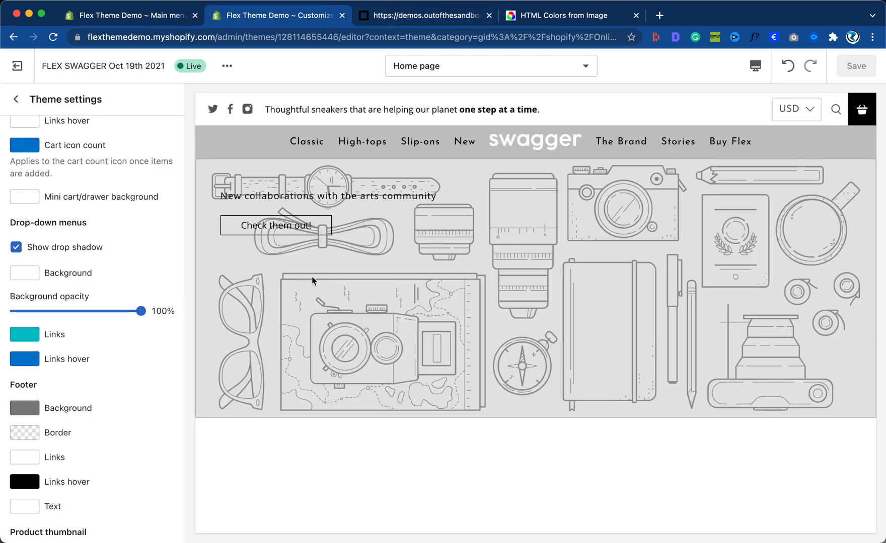
{"action": "mouse_move", "coordinate": [465, 143]}
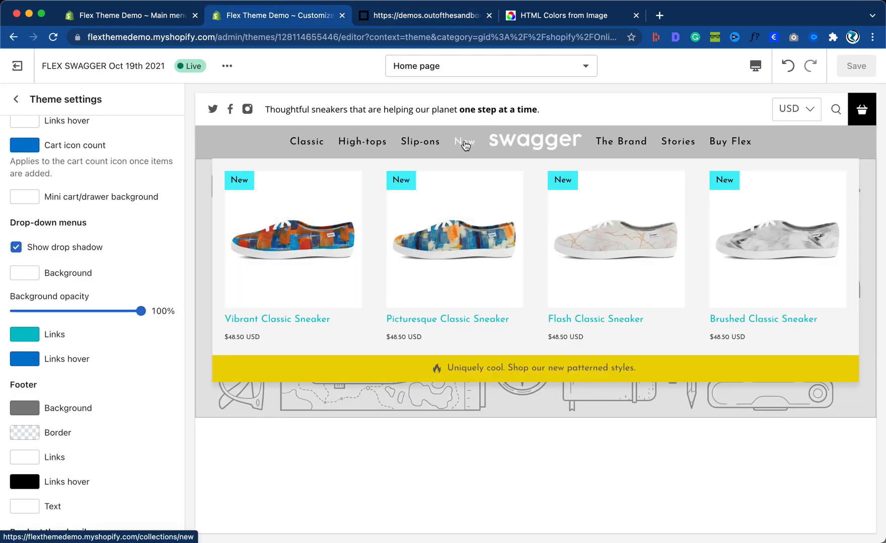
{"action": "left_click", "coordinate": [425, 16]}
{"action": "mouse_move", "coordinate": [311, 154]}
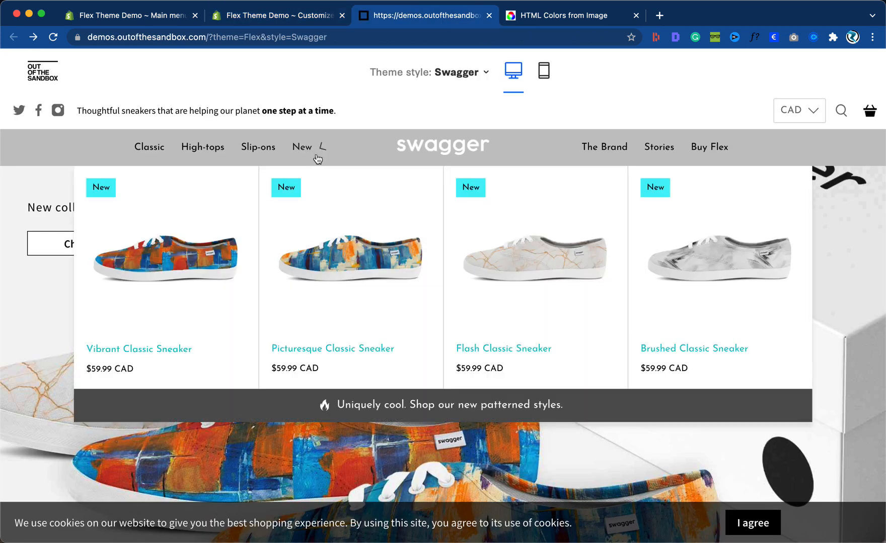
{"action": "left_click", "coordinate": [286, 18]}
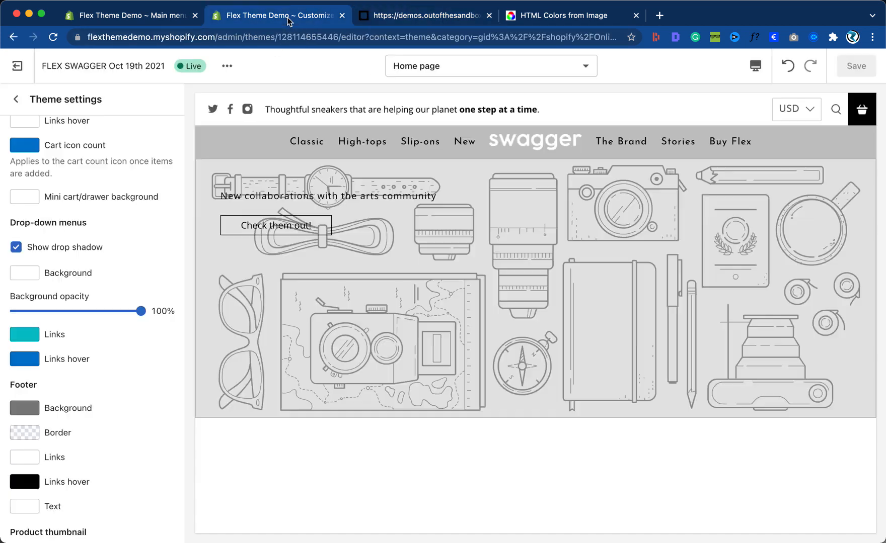
{"action": "mouse_move", "coordinate": [464, 145]}
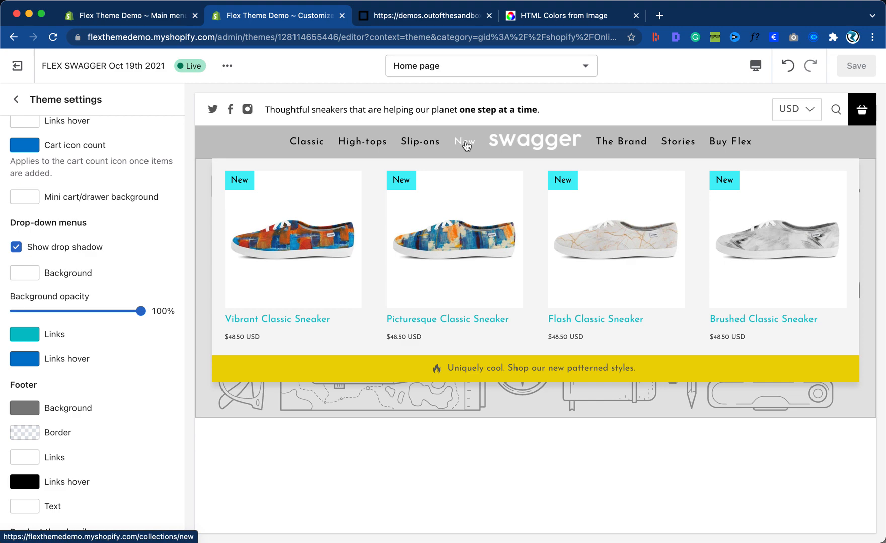
{"action": "left_click", "coordinate": [396, 15]}
{"action": "mouse_move", "coordinate": [300, 147]}
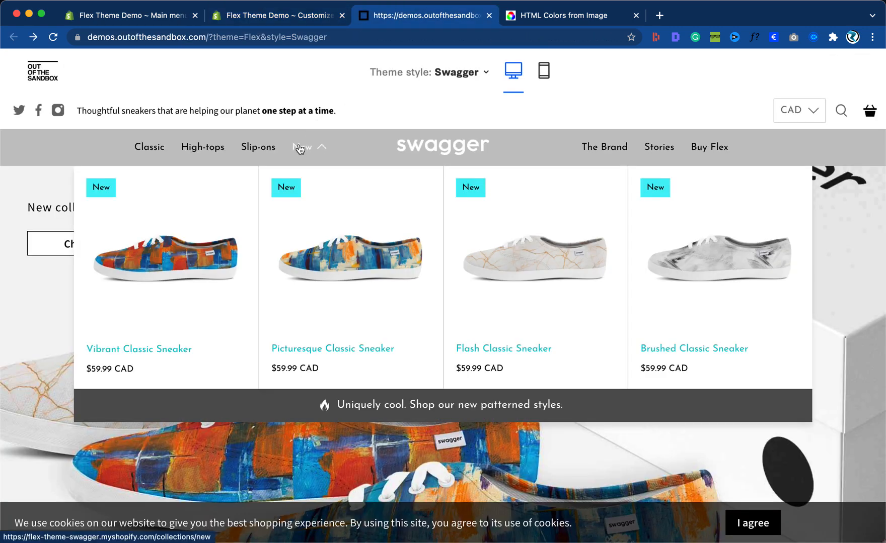
{"action": "left_click", "coordinate": [279, 19]}
{"action": "mouse_move", "coordinate": [463, 140]}
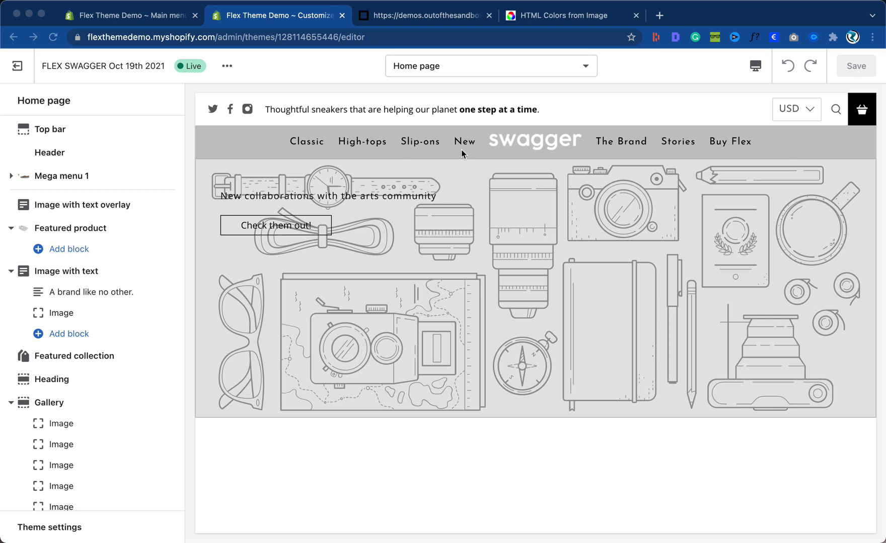
{"action": "left_click", "coordinate": [438, 159]}
{"action": "mouse_move", "coordinate": [463, 148]}
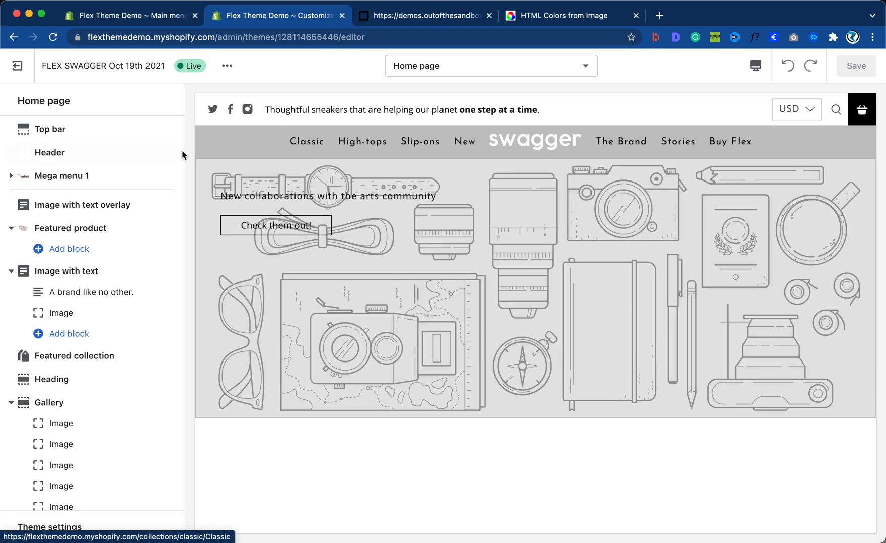
Show borders in Mega menu 1, set its background to white and save the theme.
{"action": "left_click", "coordinate": [61, 179]}
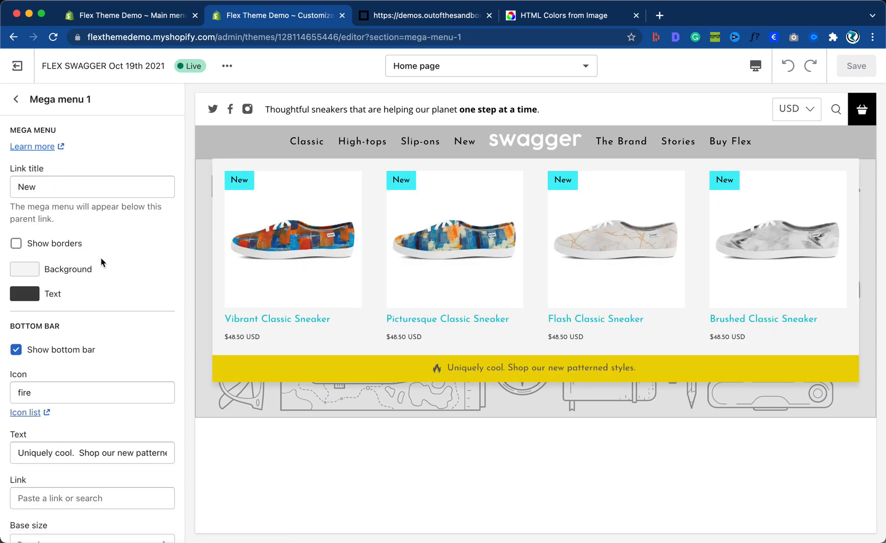
{"action": "left_click", "coordinate": [15, 245]}
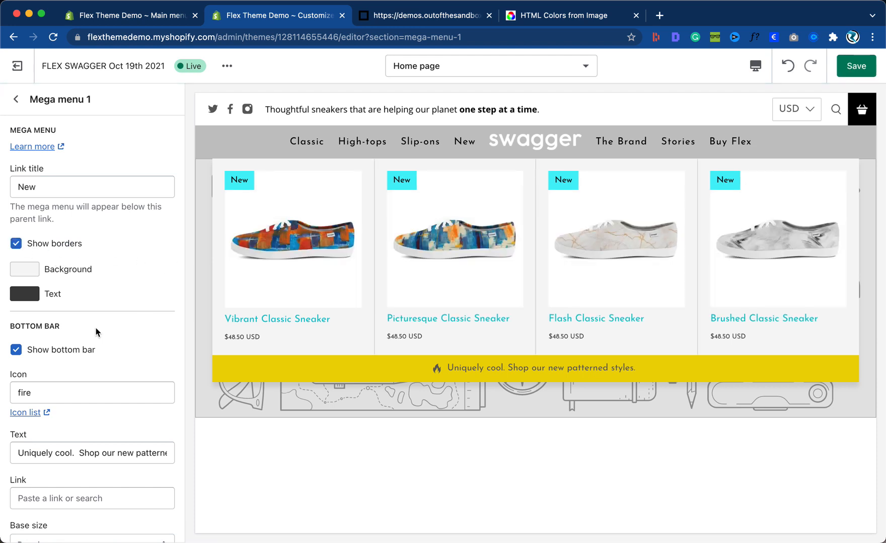
{"action": "left_click", "coordinate": [33, 270]}
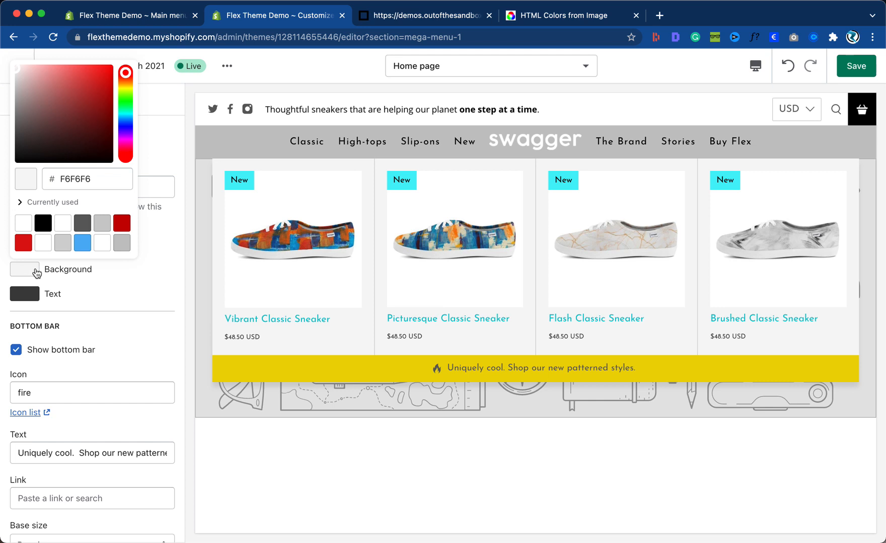
{"action": "left_click", "coordinate": [23, 224]}
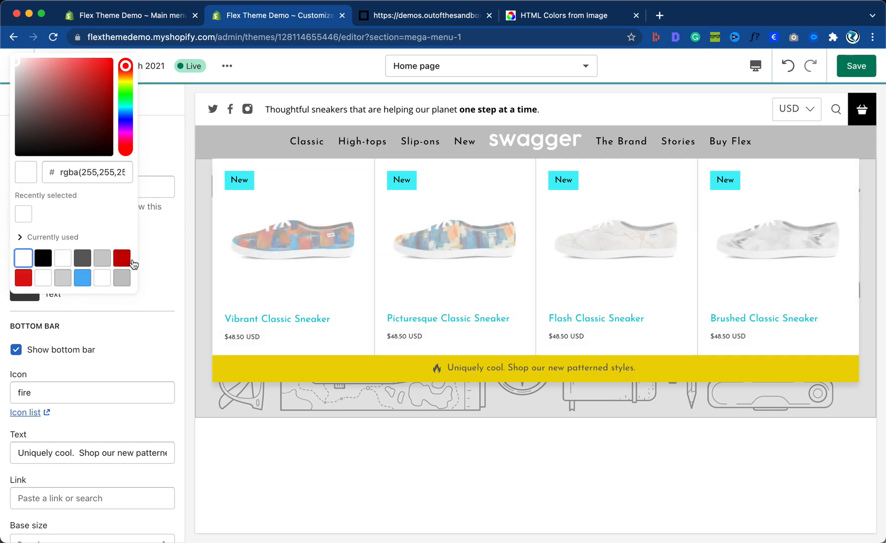
{"action": "left_click", "coordinate": [158, 243]}
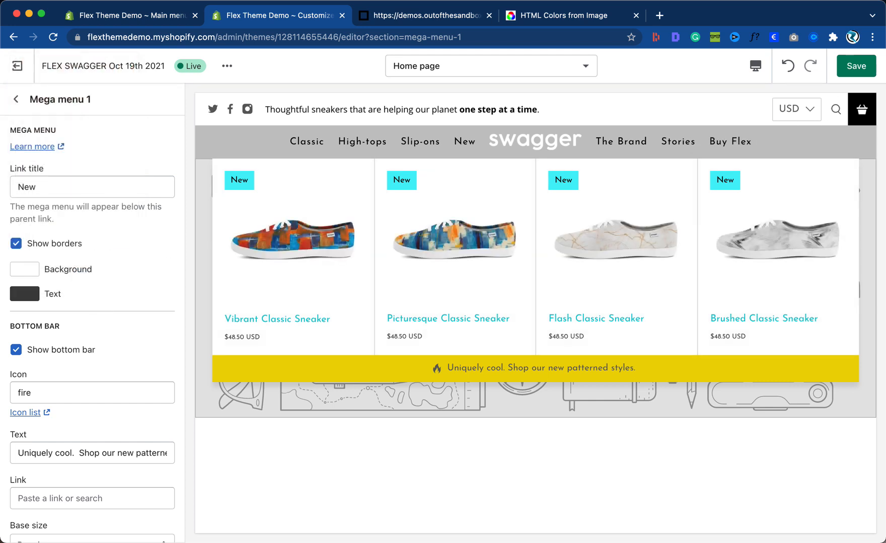
{"action": "left_click", "coordinate": [856, 66]}
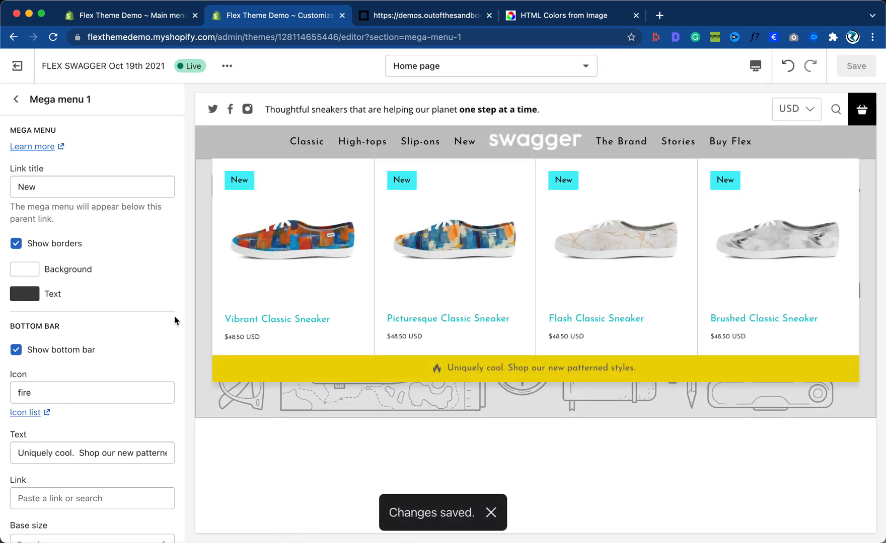
Switch the home page preview to Fullscreen to check the New mega menu.
{"action": "left_click", "coordinate": [754, 65]}
{"action": "left_click", "coordinate": [780, 147]}
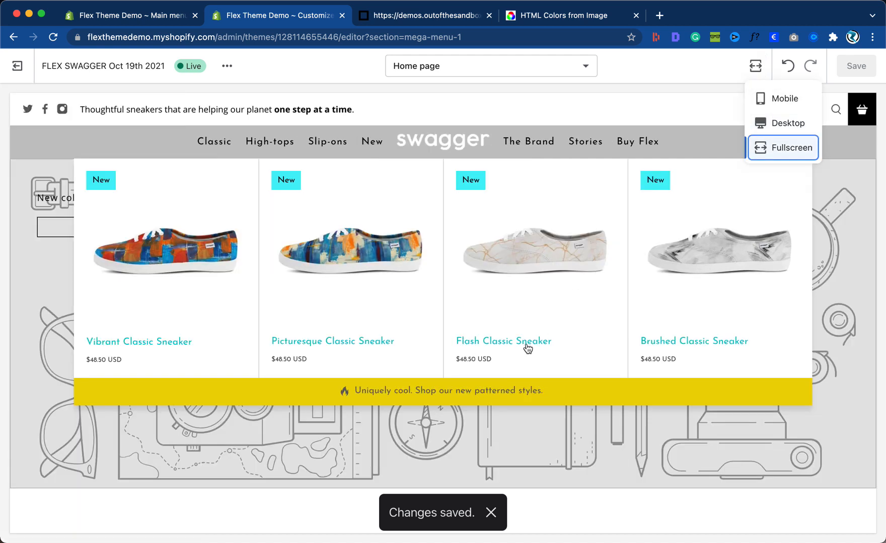